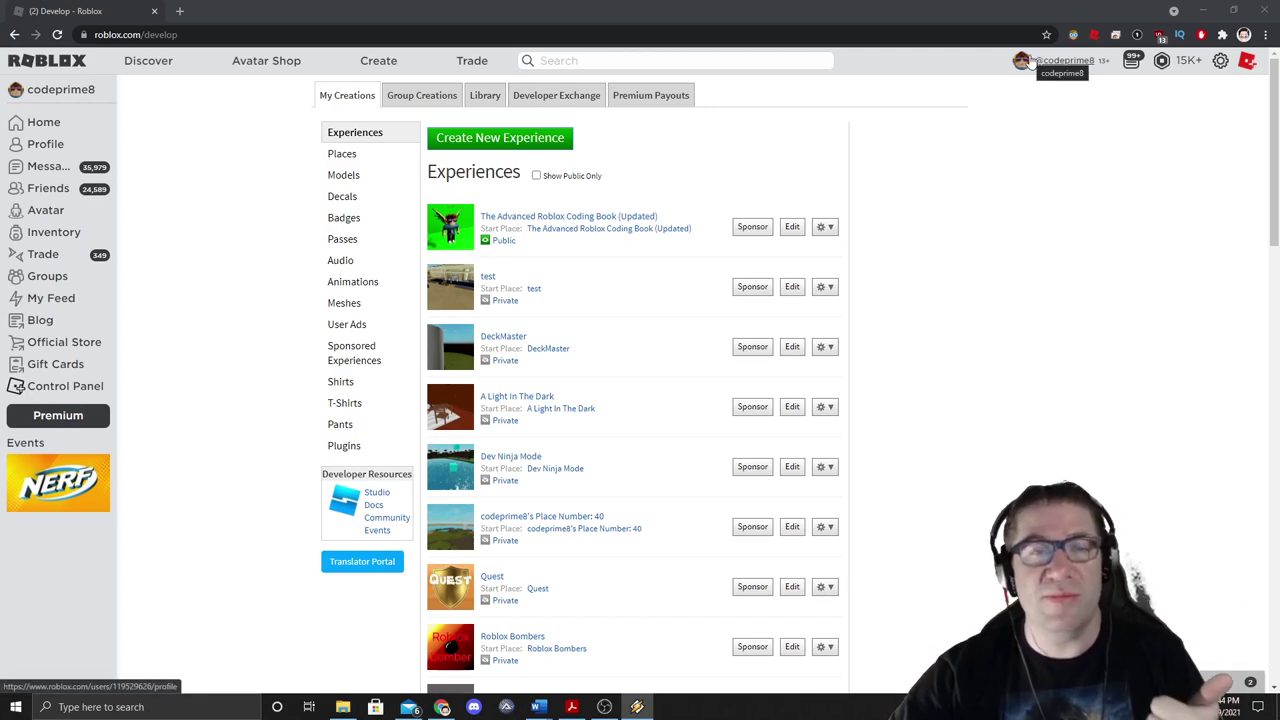
Step: Open the Roblox Create page, start a new experience in Roblox Studio and ignore the auto-recovered file
left_click(390, 63)
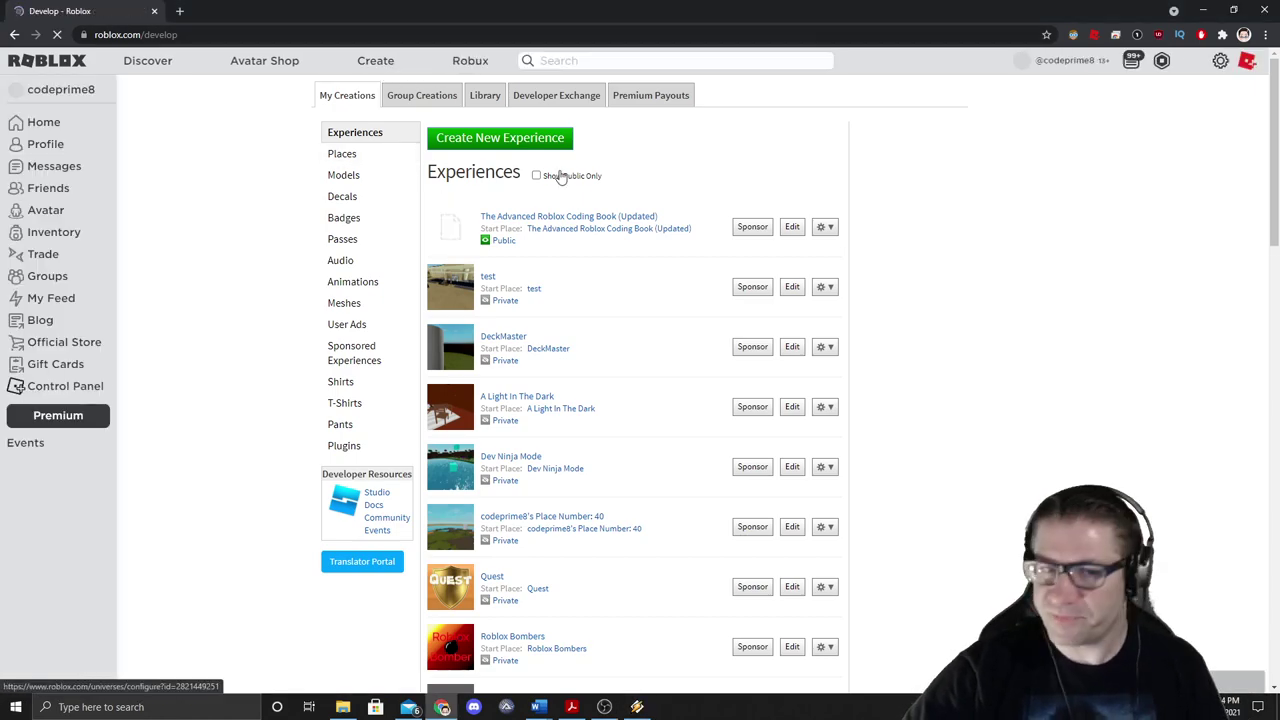
left_click(530, 143)
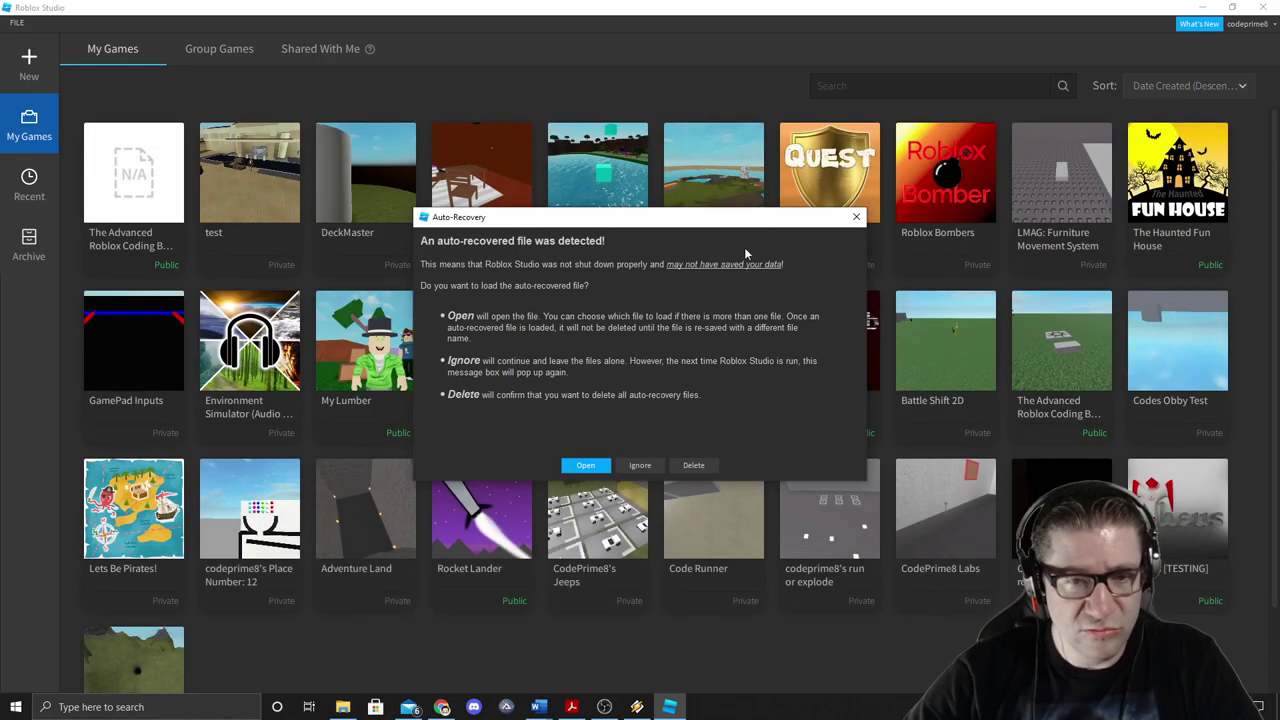
left_click(640, 465)
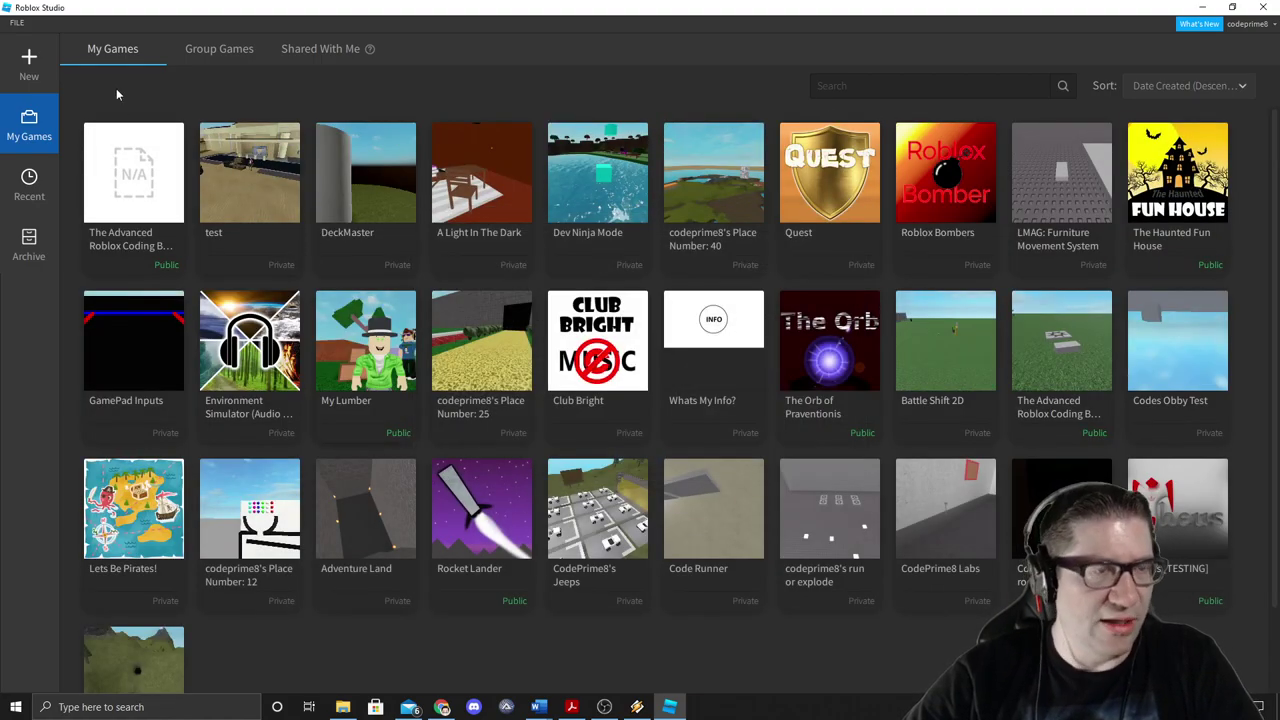
Step: Create a new place from the Baseplate template
left_click(29, 62)
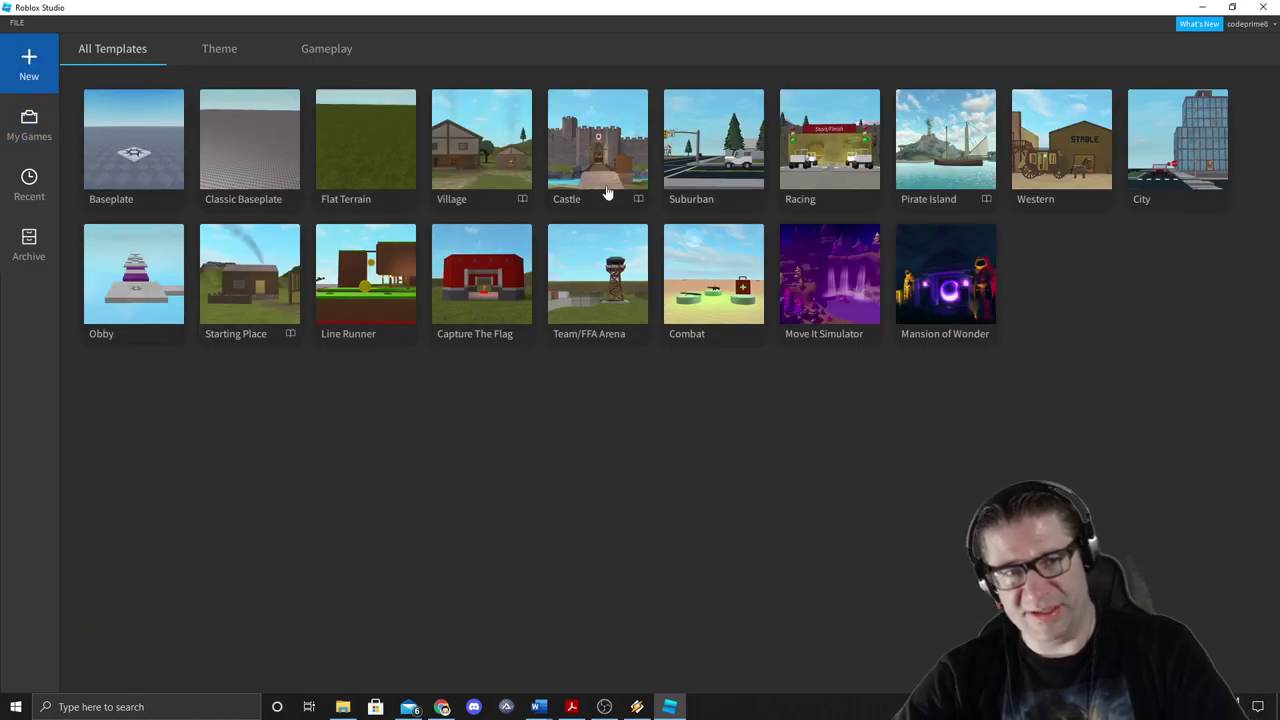
left_click(435, 300)
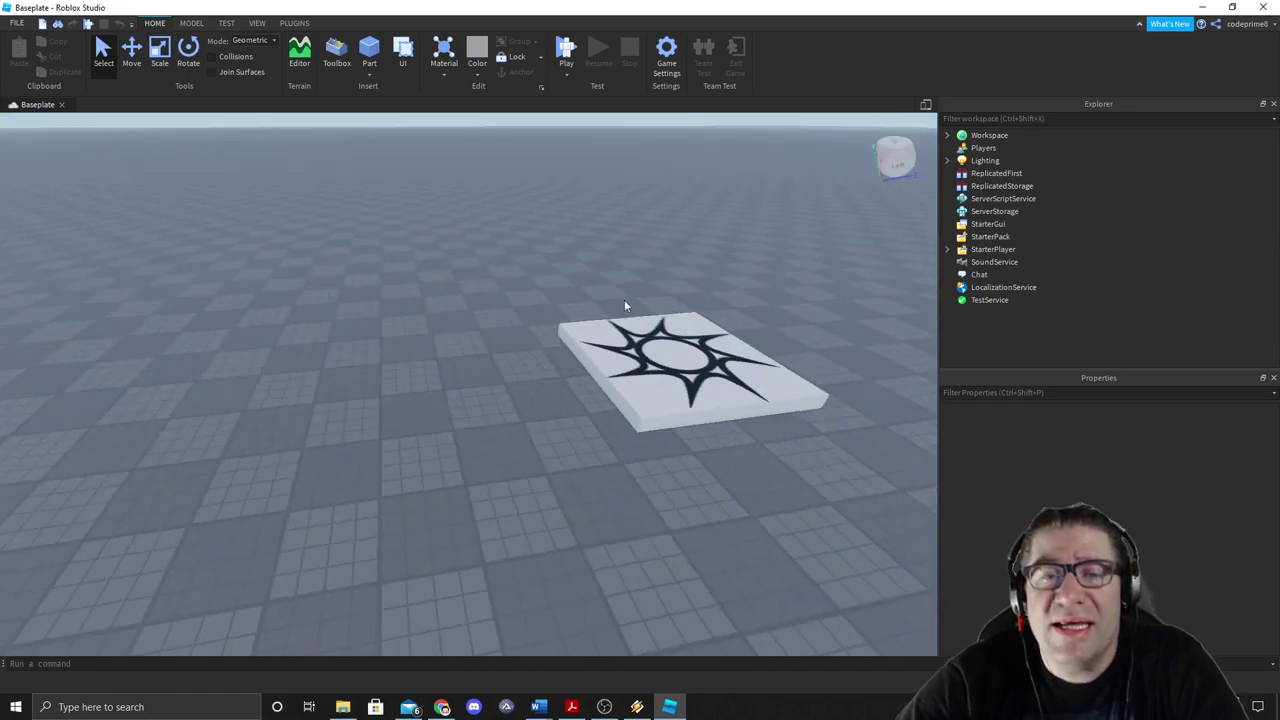
right_click(625, 306)
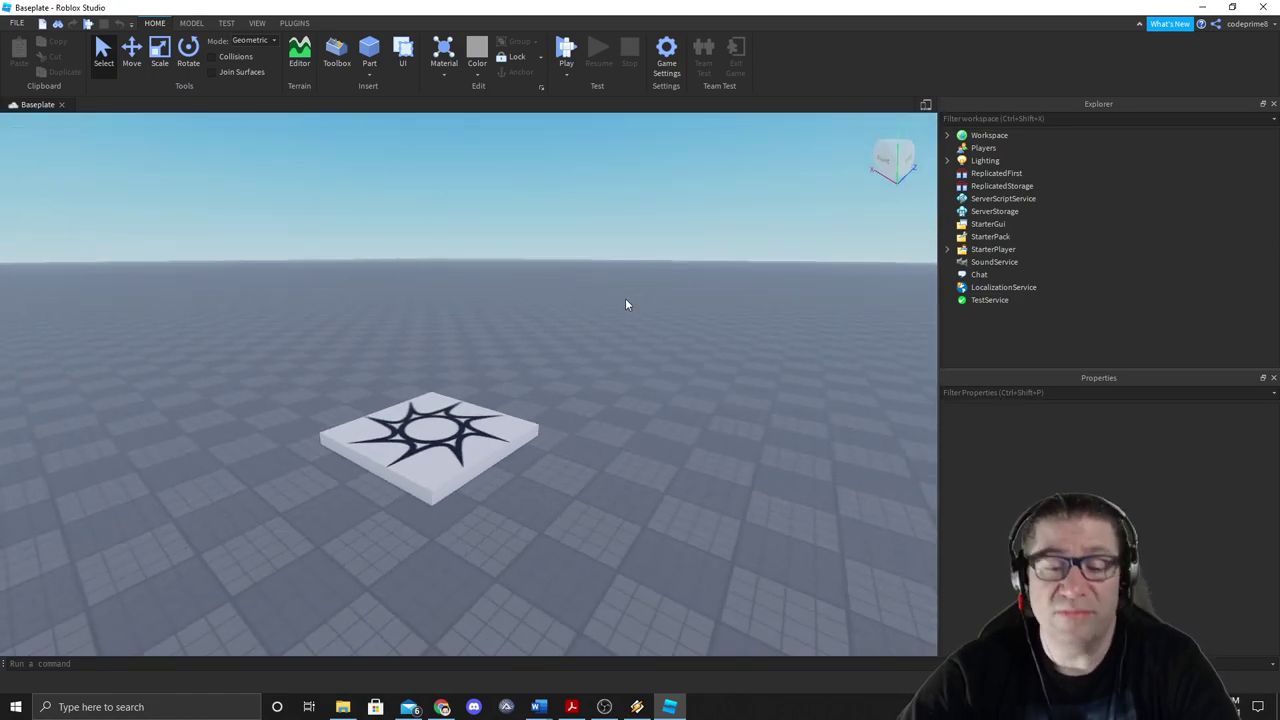
Step: Start a playtest of the baseplate and view the spawned avatar from several sides
key("F5")
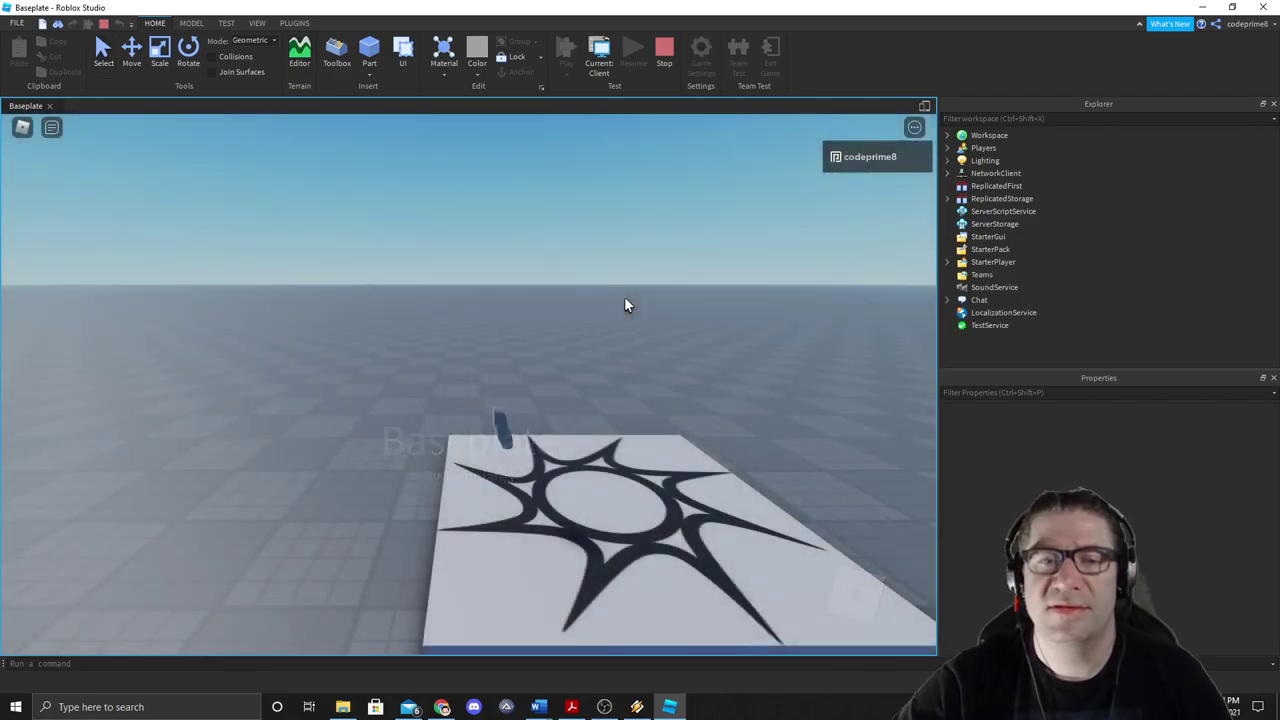
right_click(619, 300)
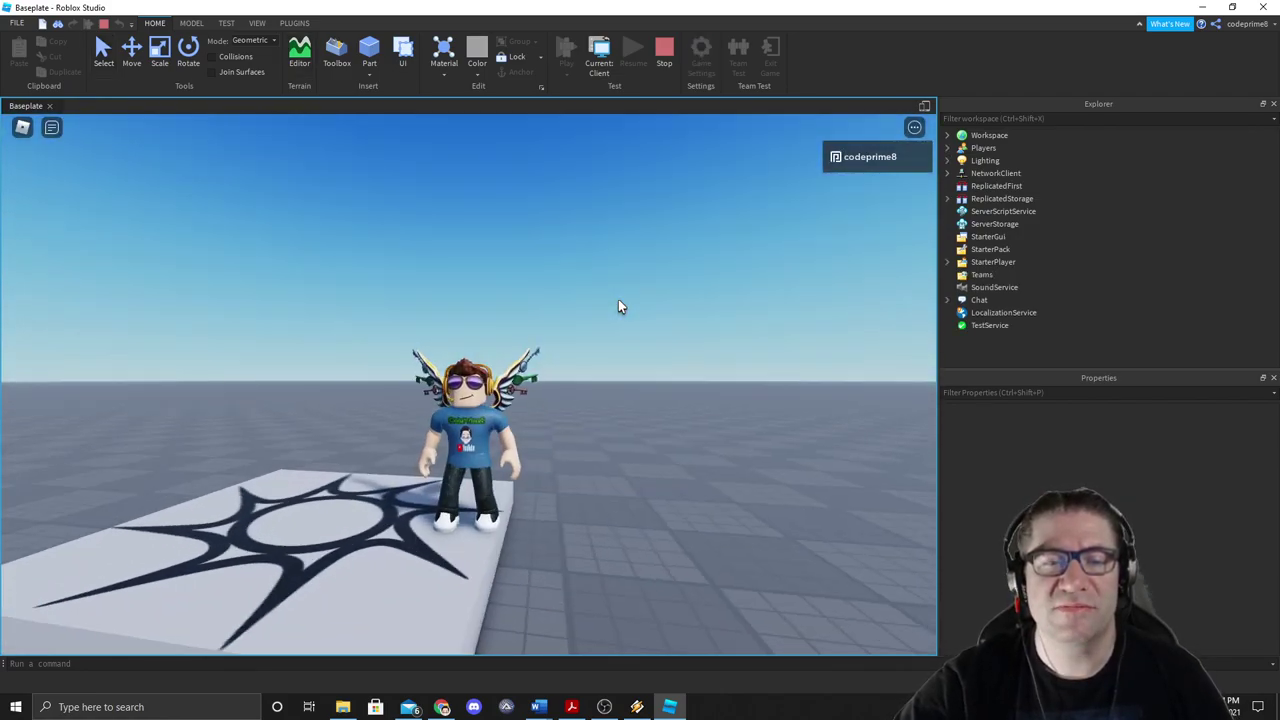
scroll(619, 300, "down", 2)
scroll(619, 300, "up", 3)
right_click(619, 300)
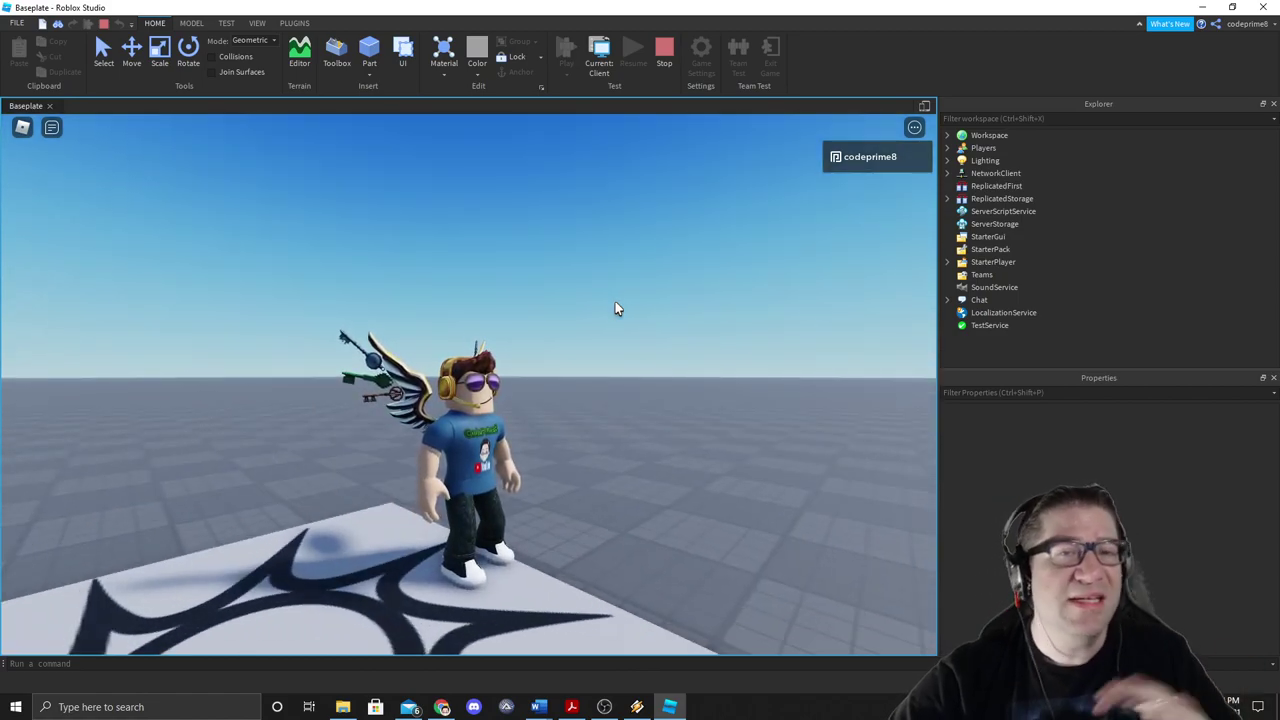
right_click(594, 318)
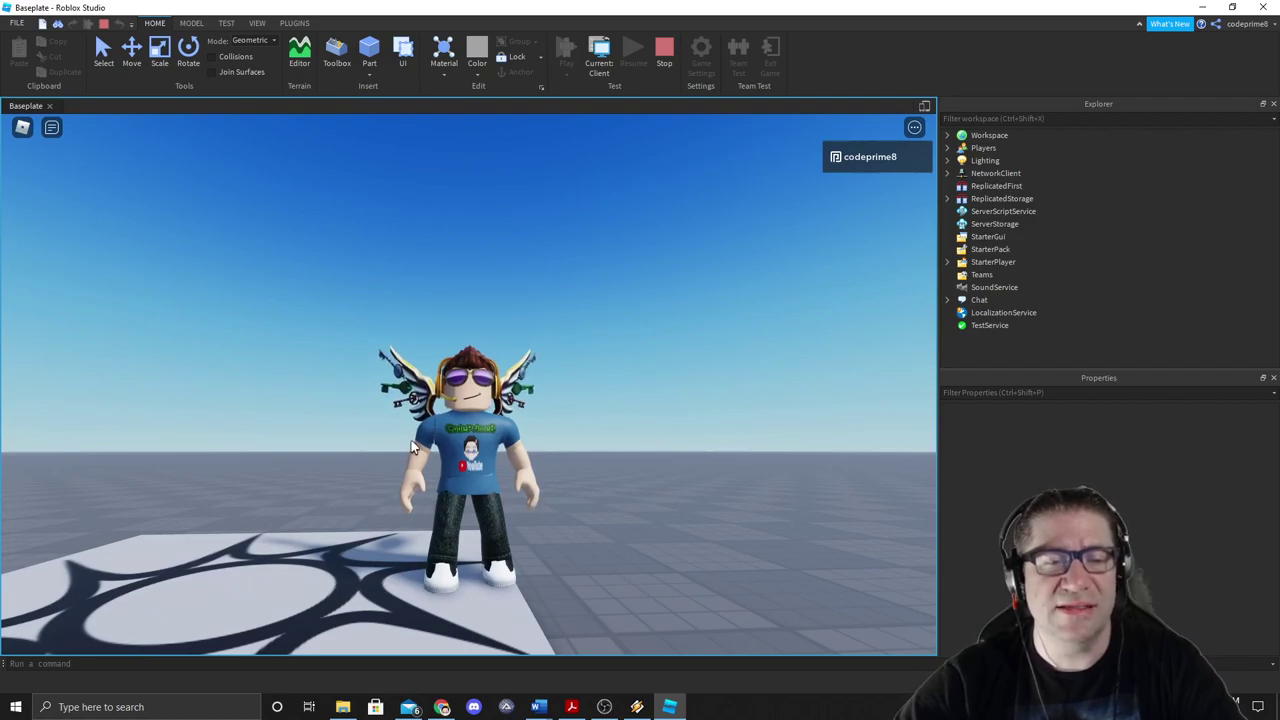
right_click(462, 429)
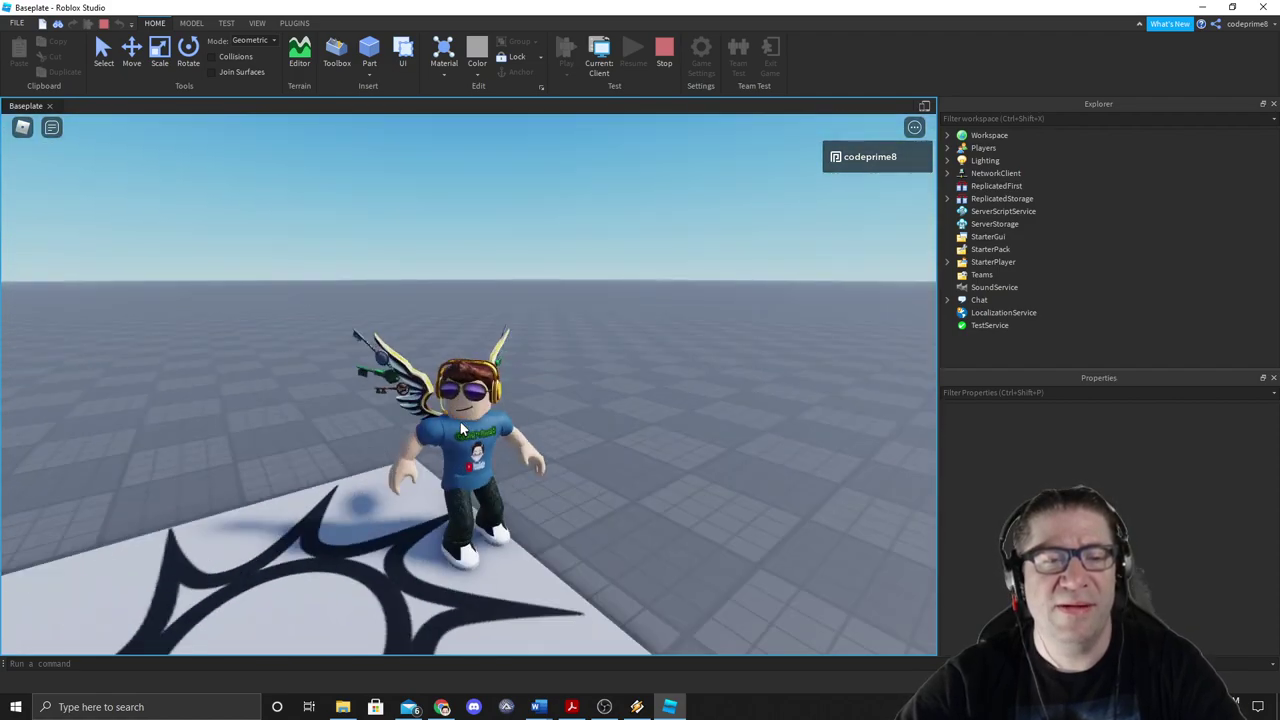
right_click(631, 443)
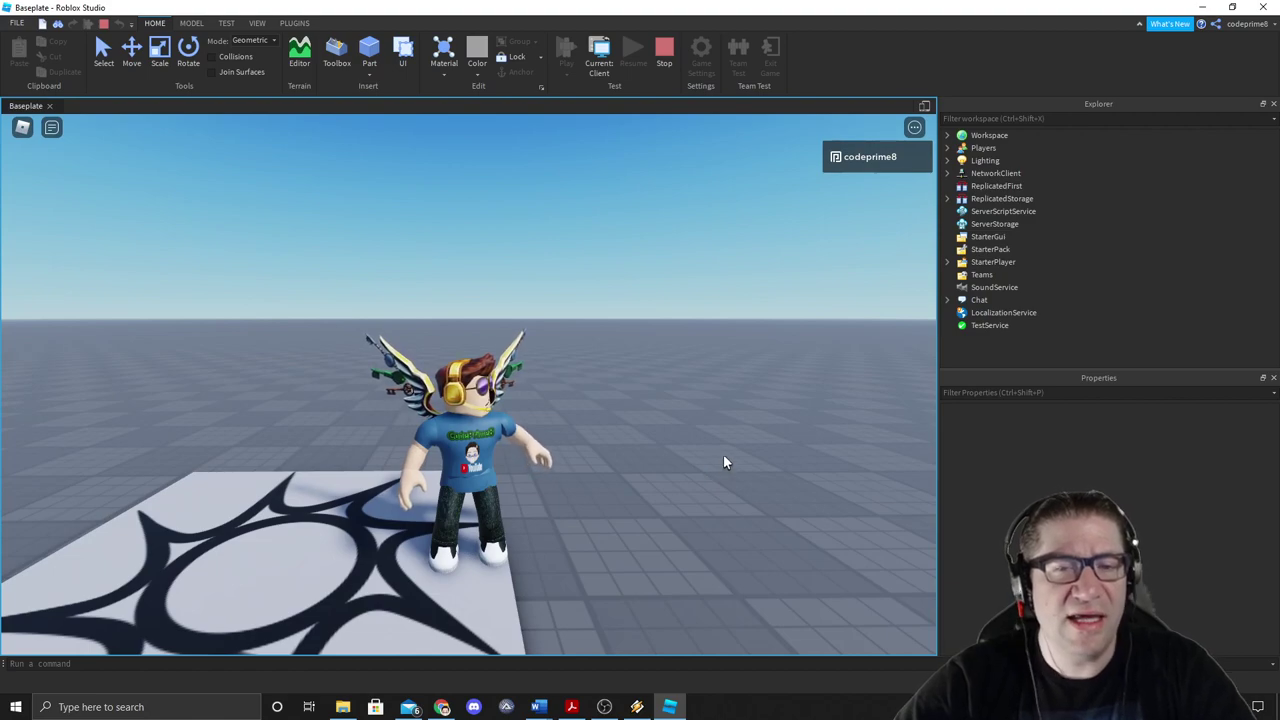
Step: Copy the player's avatar model from the running game's Workspace and stop the playtest
left_click(949, 136)
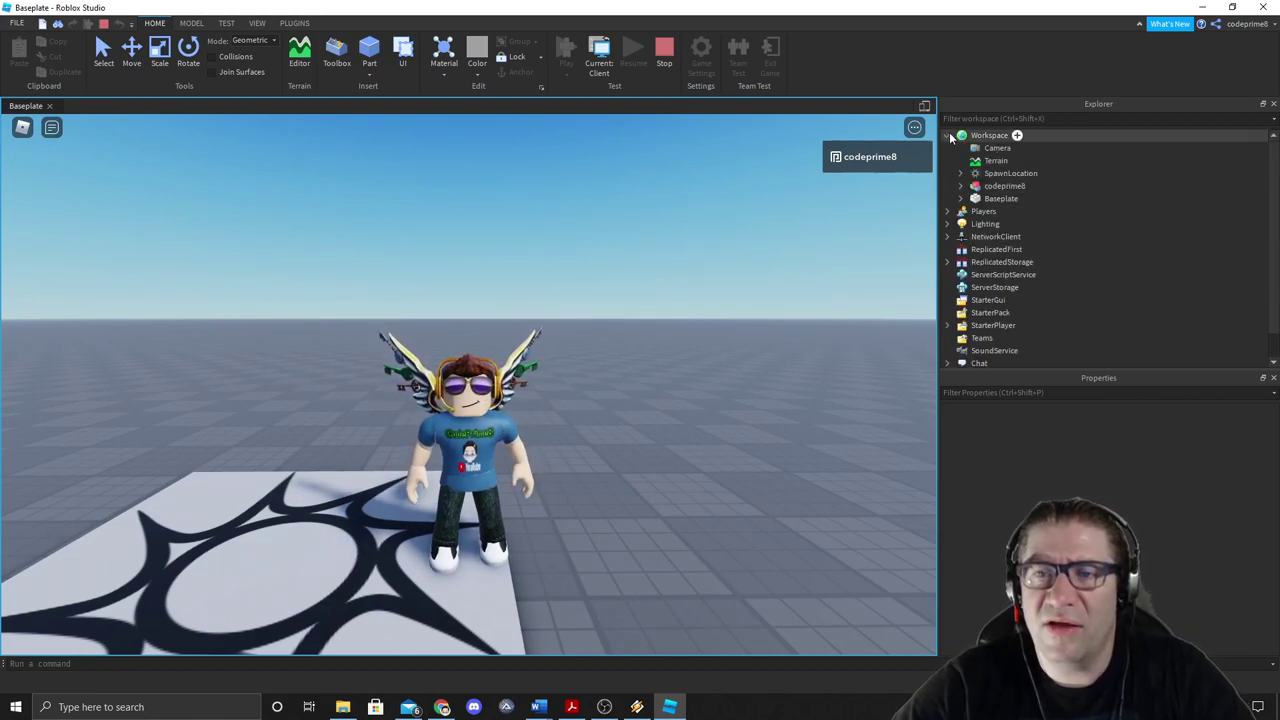
right_click(990, 187)
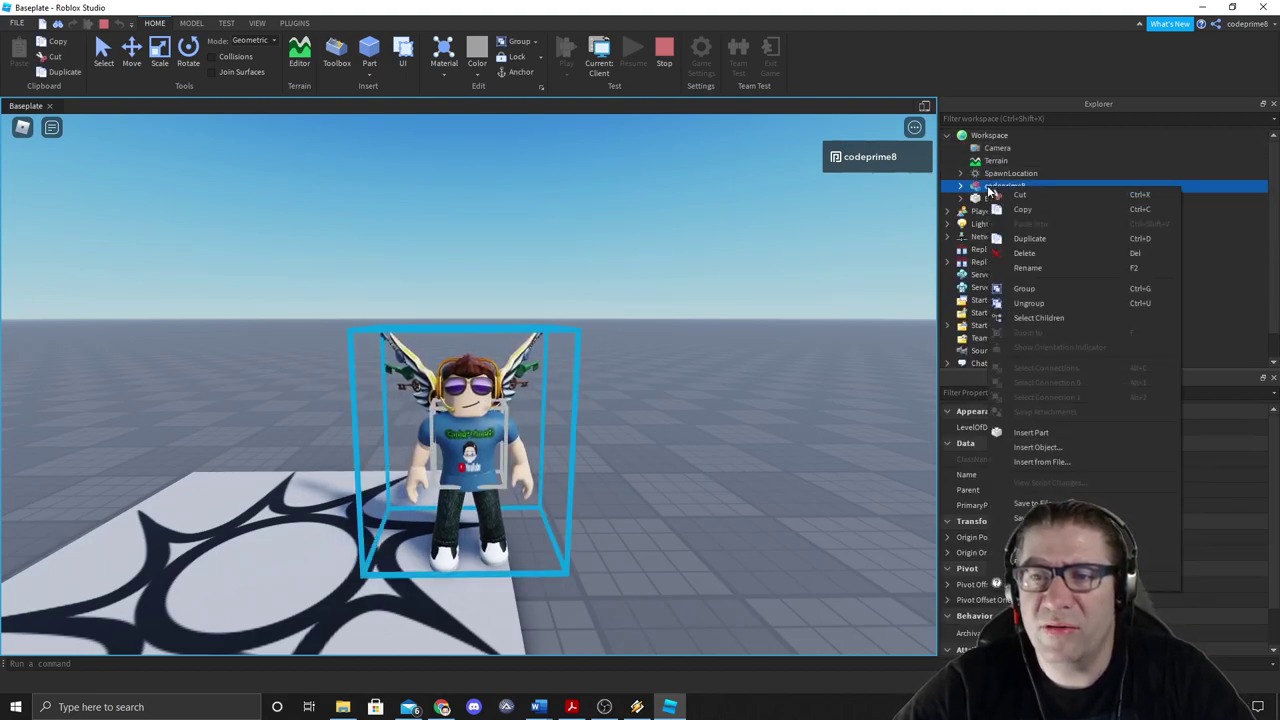
left_click(1039, 213)
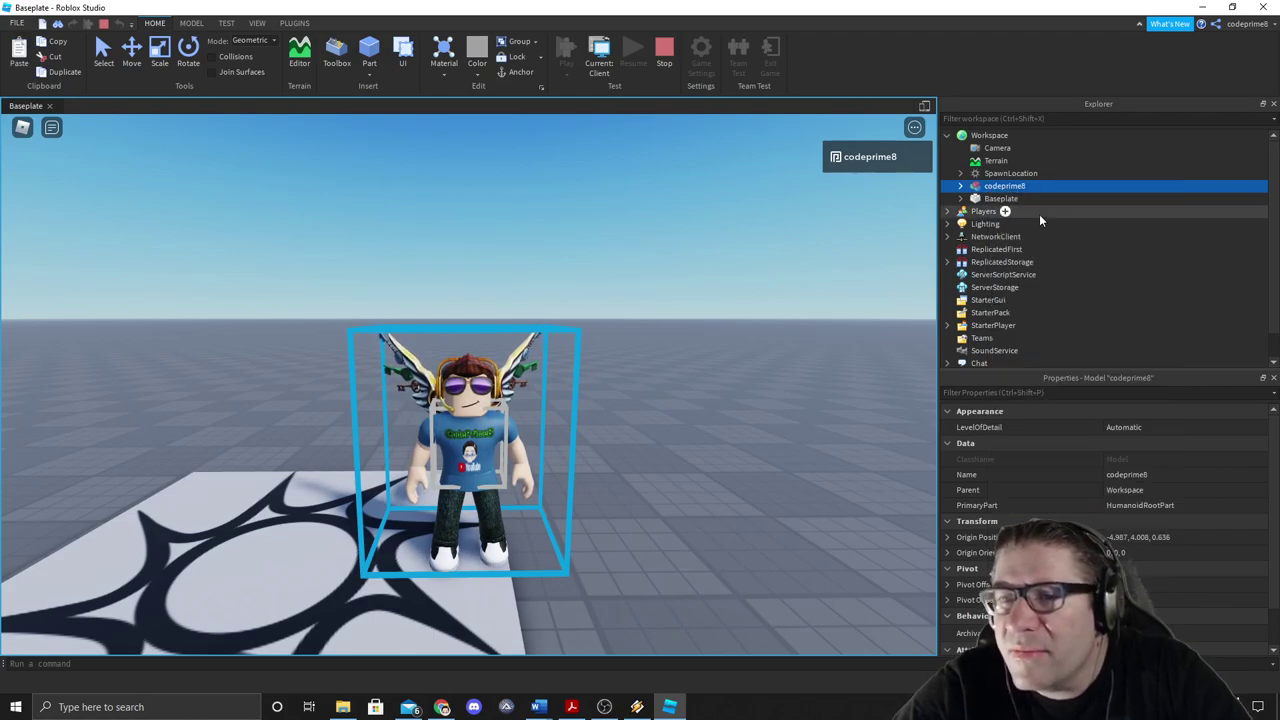
left_click(946, 136)
left_click(946, 136)
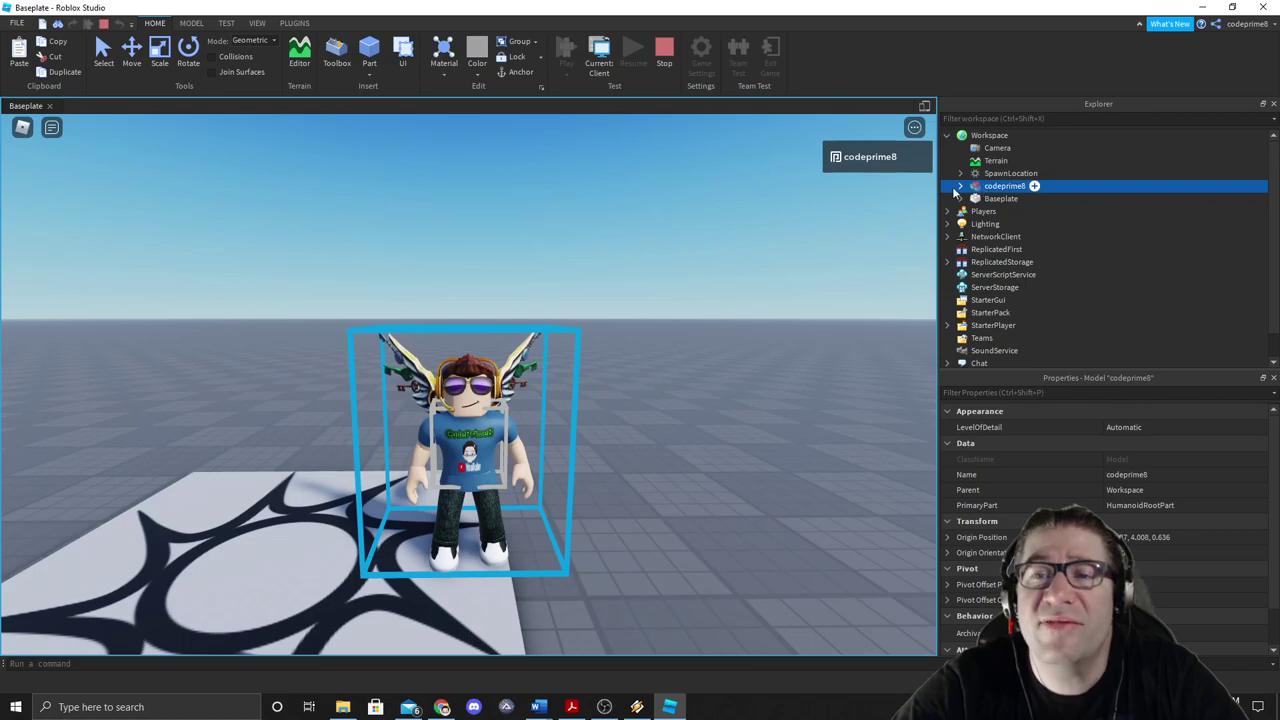
right_click(985, 191)
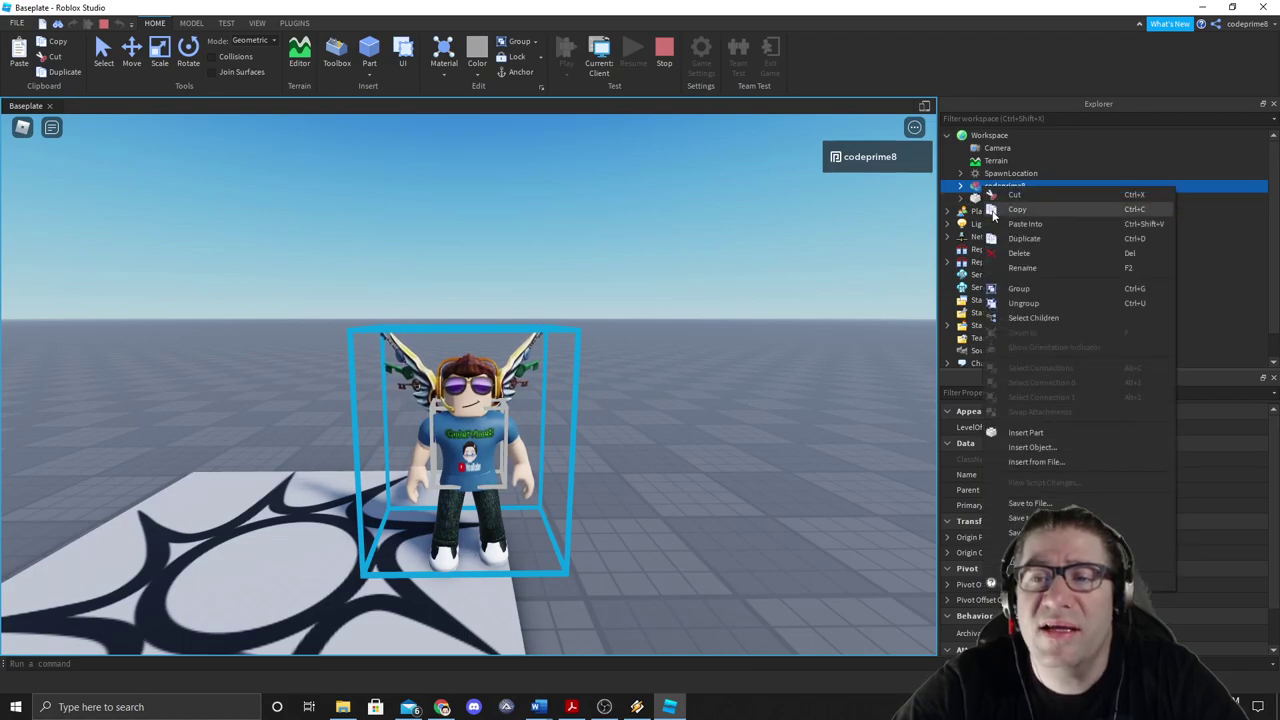
left_click(1012, 214)
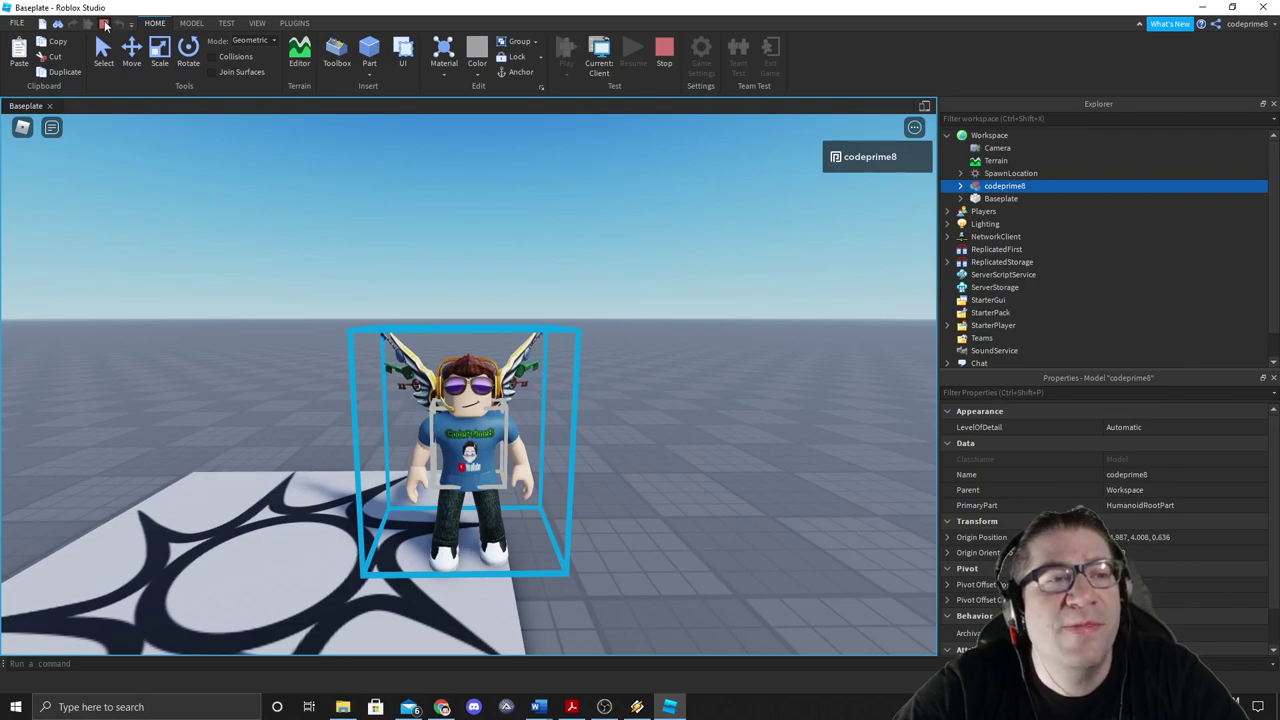
left_click(105, 24)
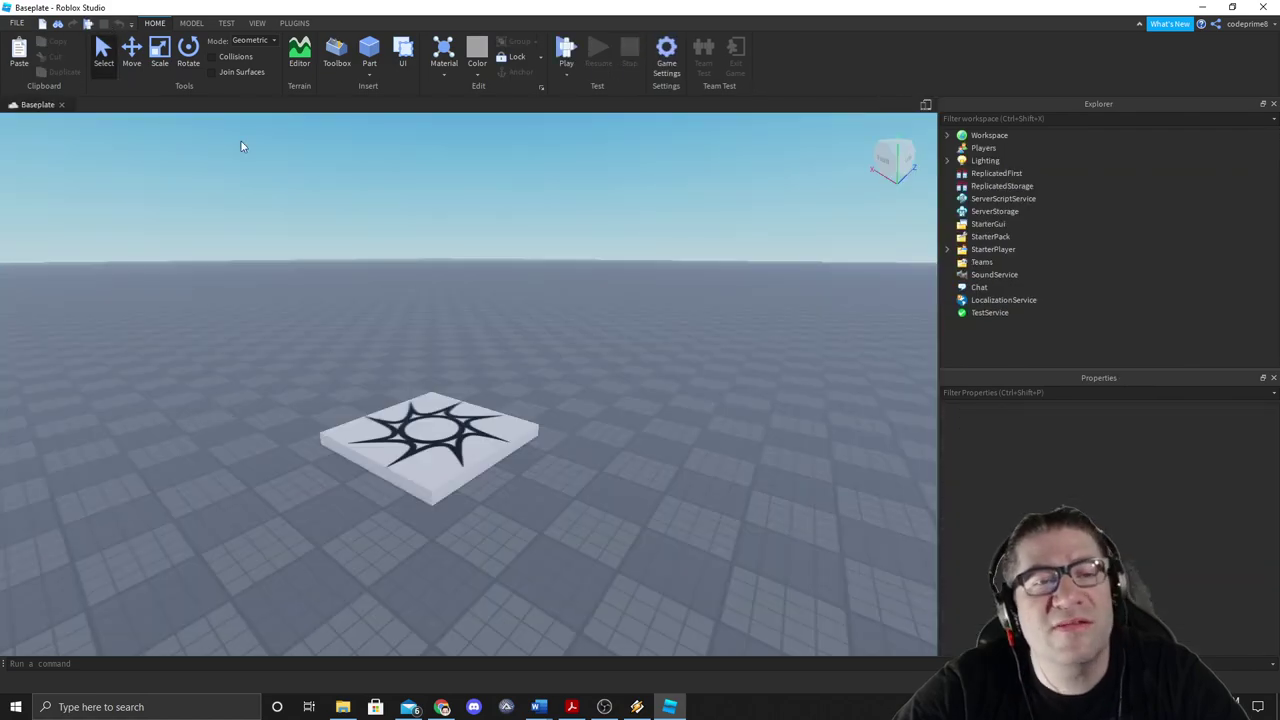
Step: Paste the copied avatar model into the Workspace and move it sideways off the spawn platform onto the baseplate
right_click(980, 136)
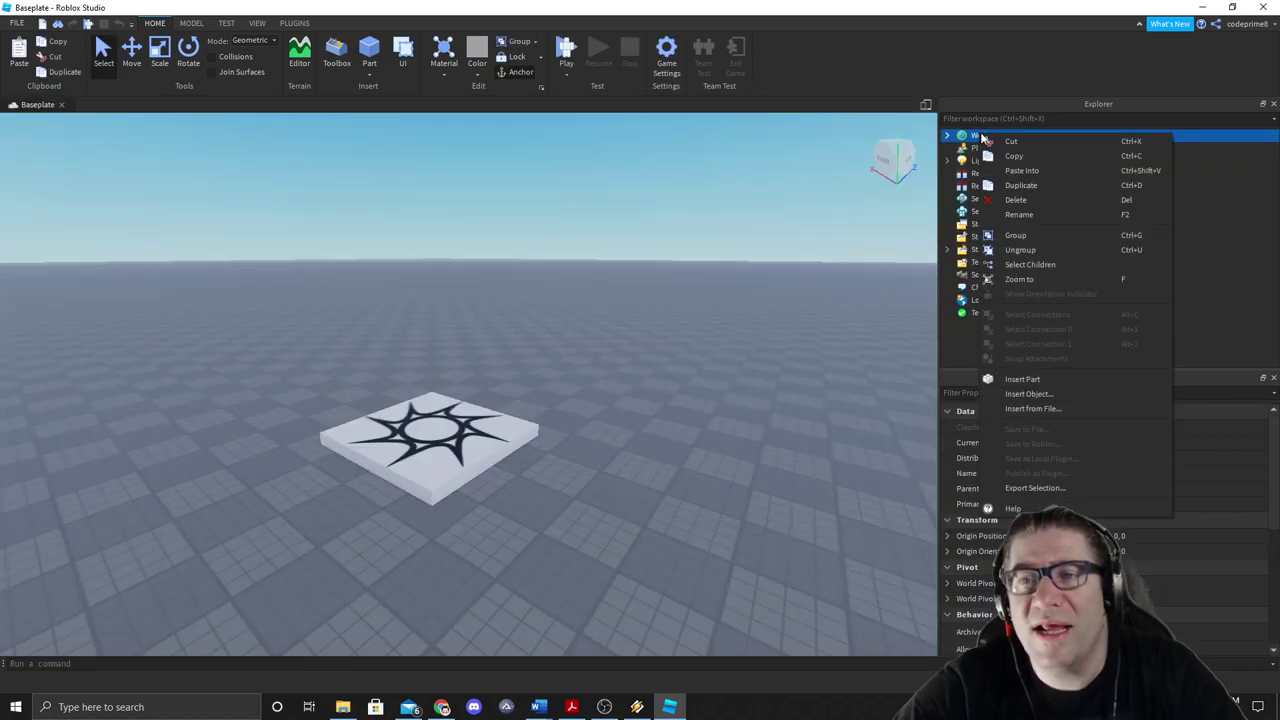
left_click(1035, 172)
key("f")
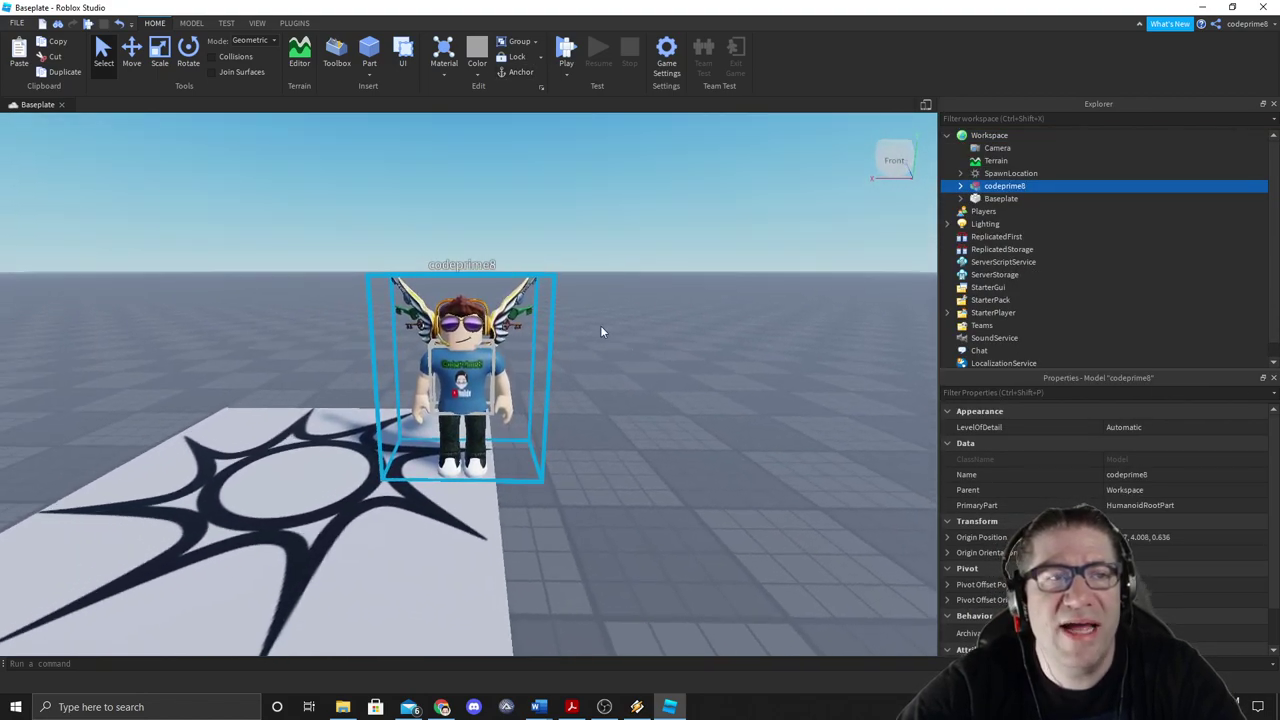
left_click(138, 62)
left_click_drag(565, 372, 703, 373)
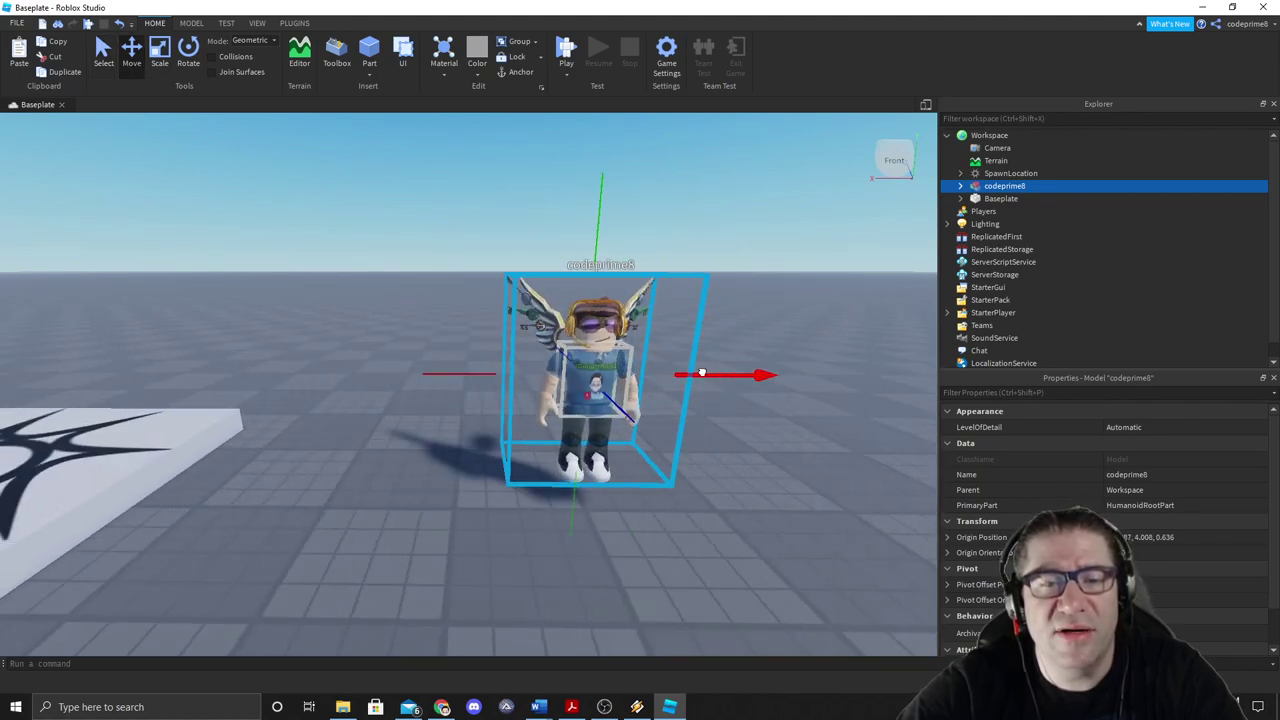
Step: Insert a block part and move it along the red axis to stand clear beside the avatar
scroll(674, 395, "down", 5)
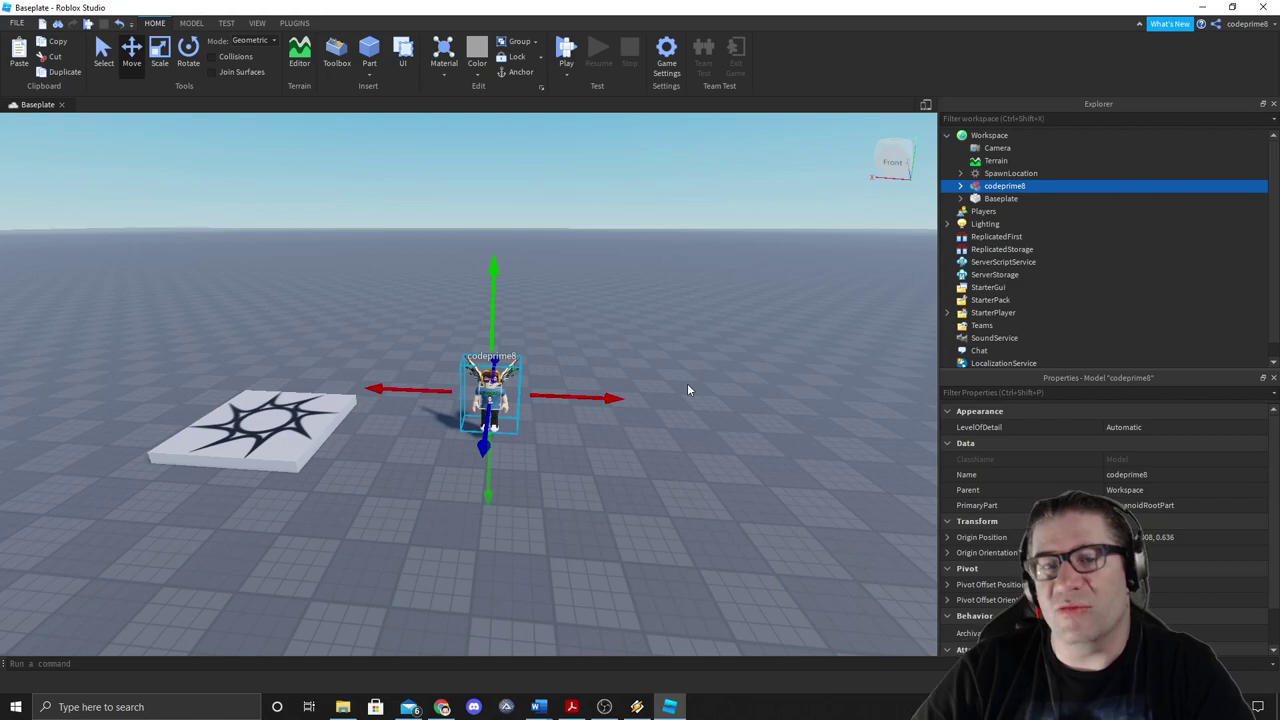
left_click_drag(624, 343, 620, 338)
scroll(620, 338, "up", 2)
scroll(620, 338, "down", 3)
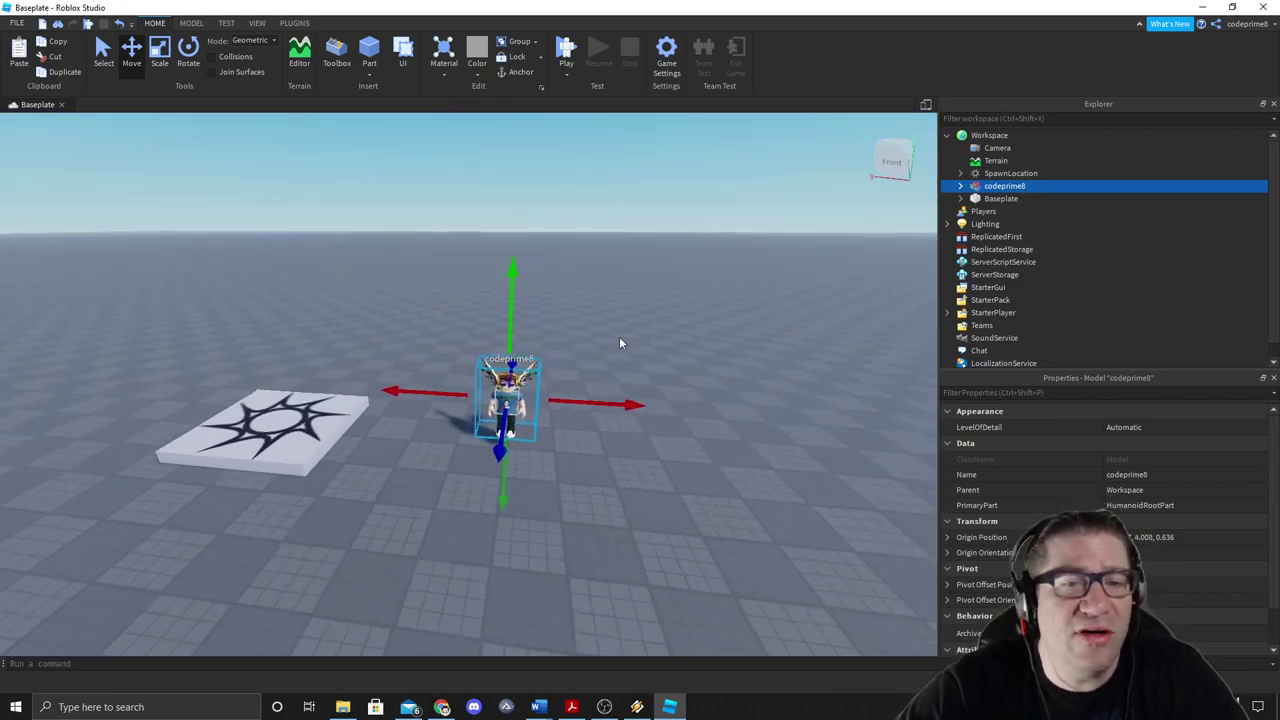
left_click(369, 50)
left_click_drag(560, 383, 738, 396)
key("d")
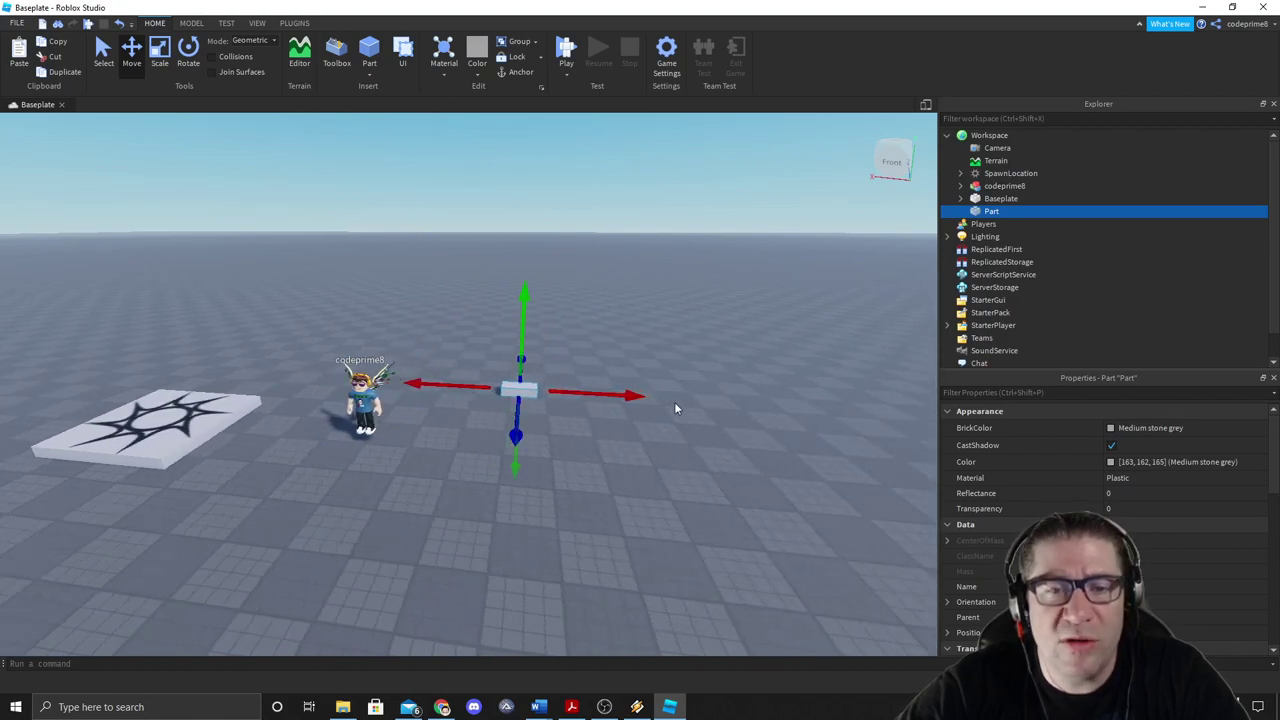
Step: Set the new part's Color to lime green with the HTML value #00ff00
left_click(1141, 464)
left_click(1111, 463)
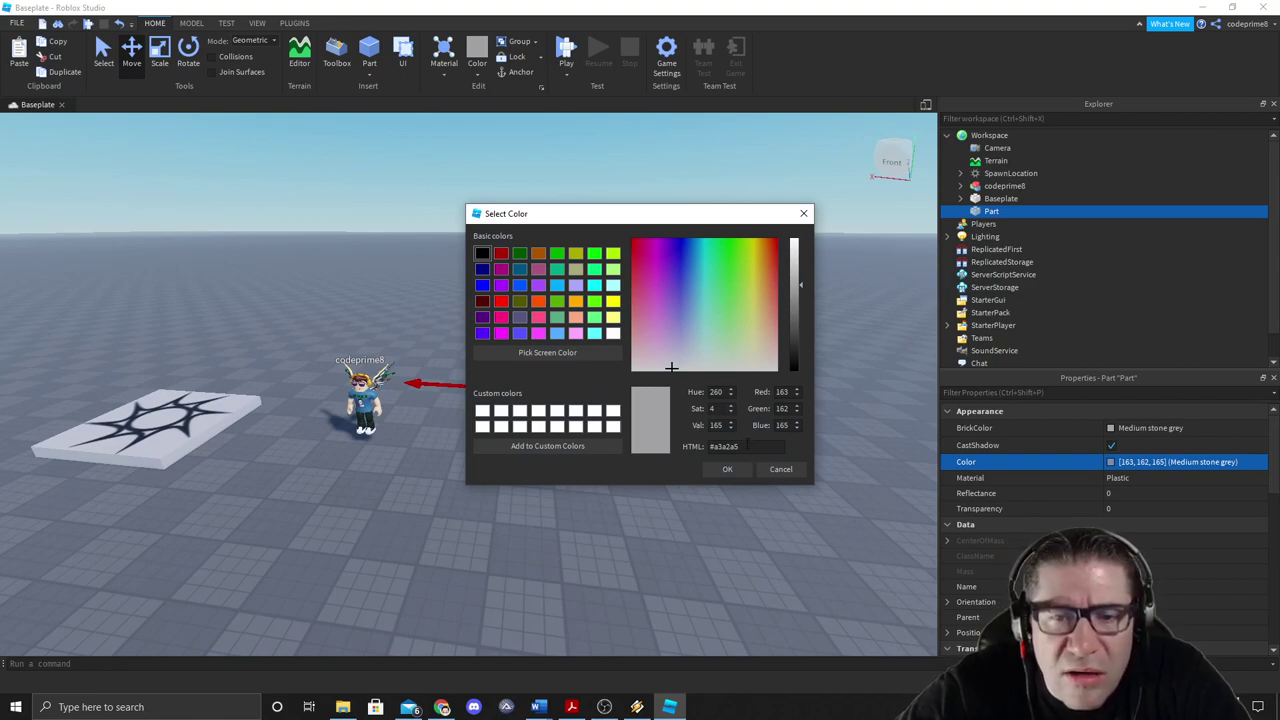
left_click_drag(747, 447, 702, 448)
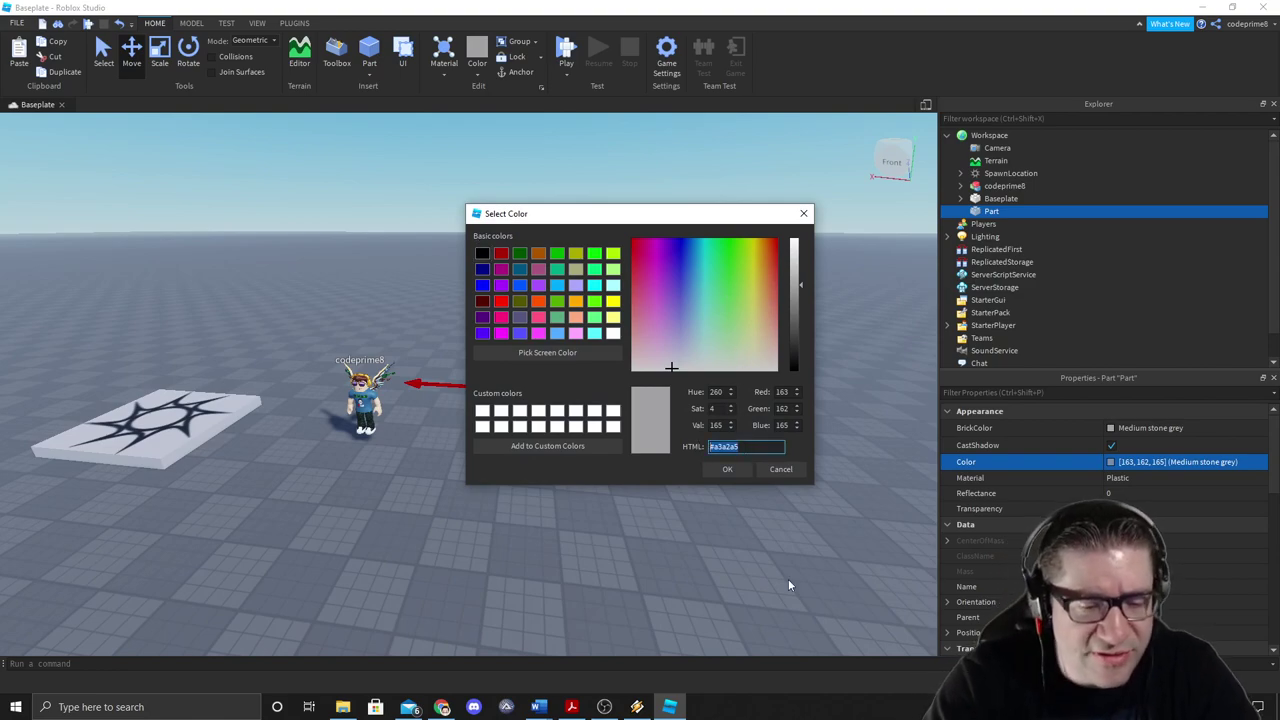
type("#00")
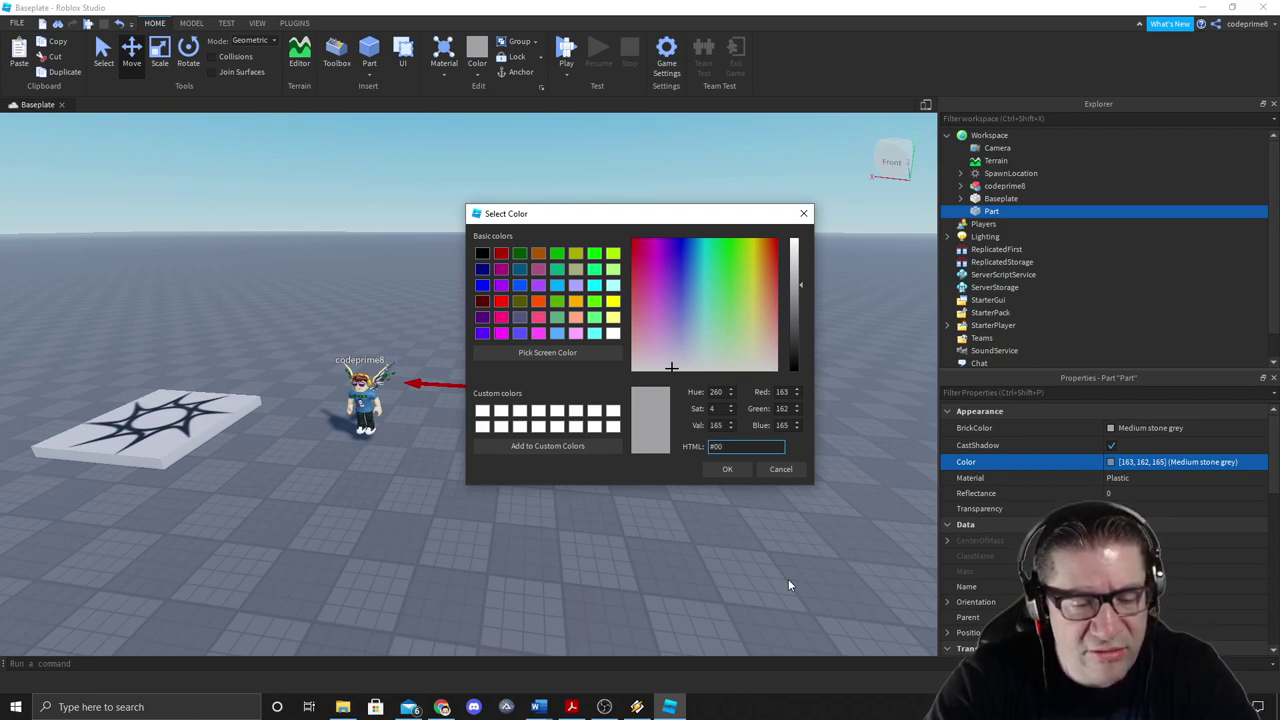
type("ff00")
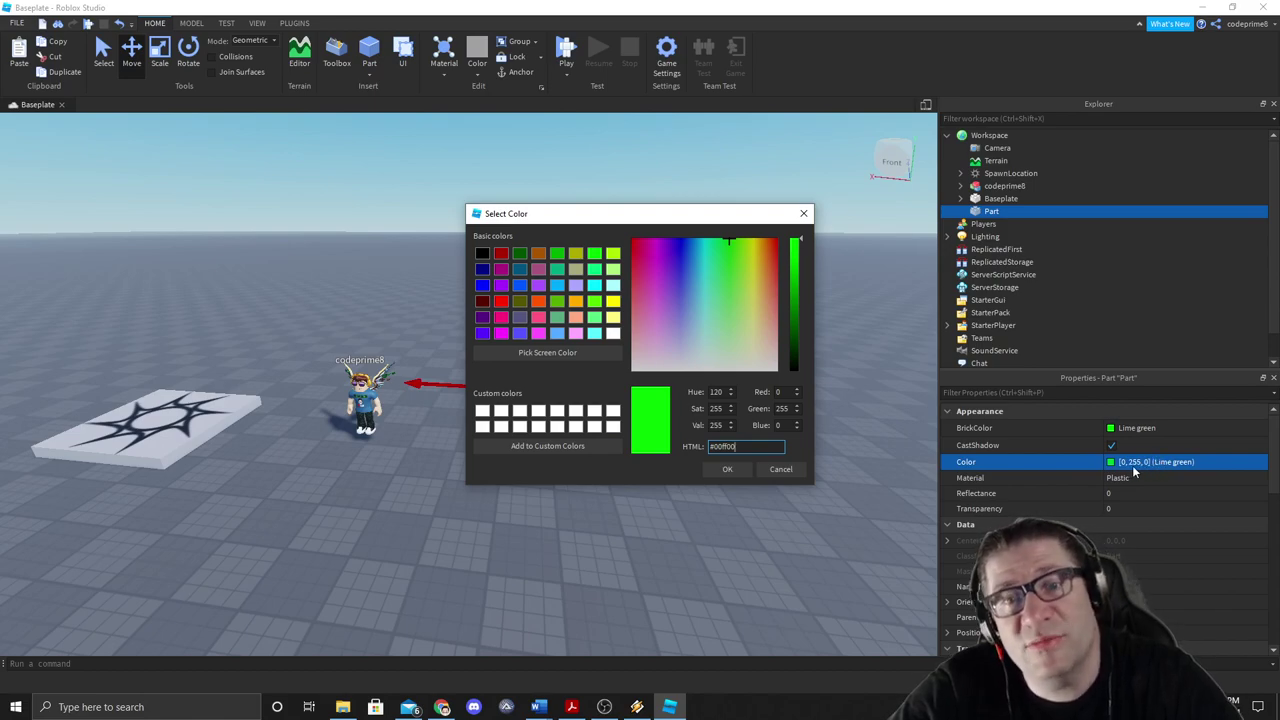
left_click(727, 469)
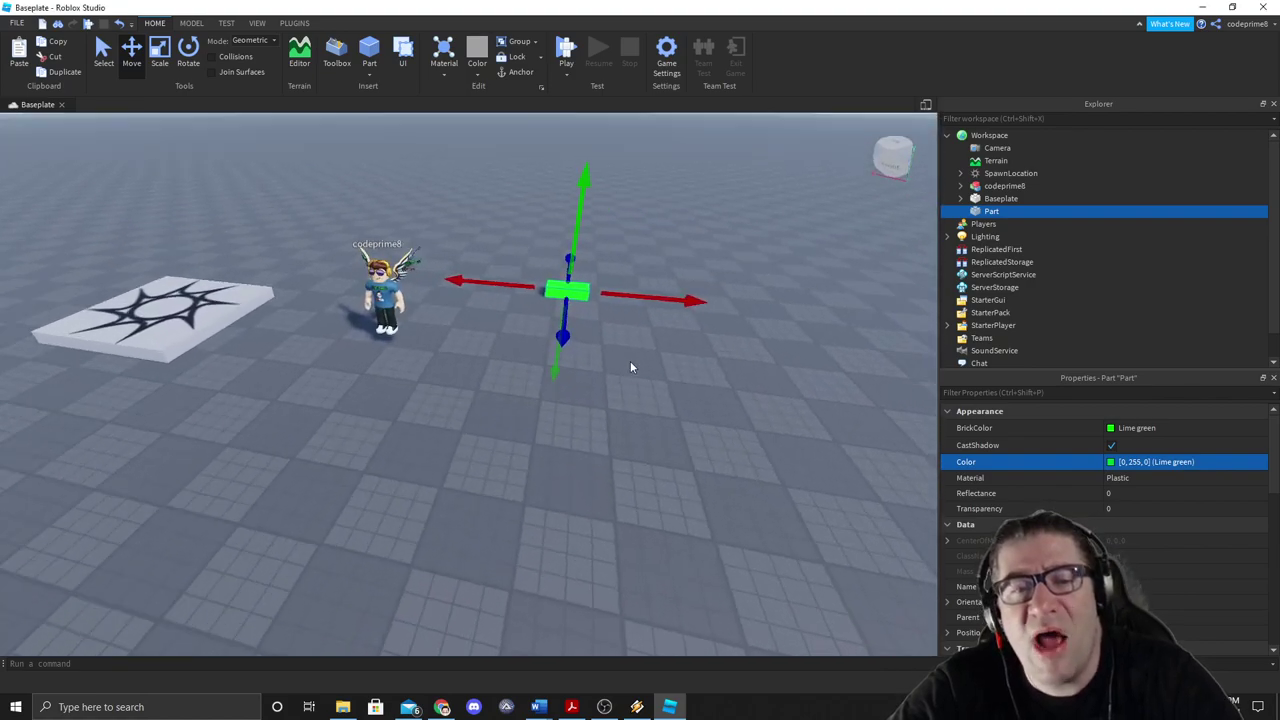
Step: Turn off CastShadow for the green part
key("w")
key("d")
key("s")
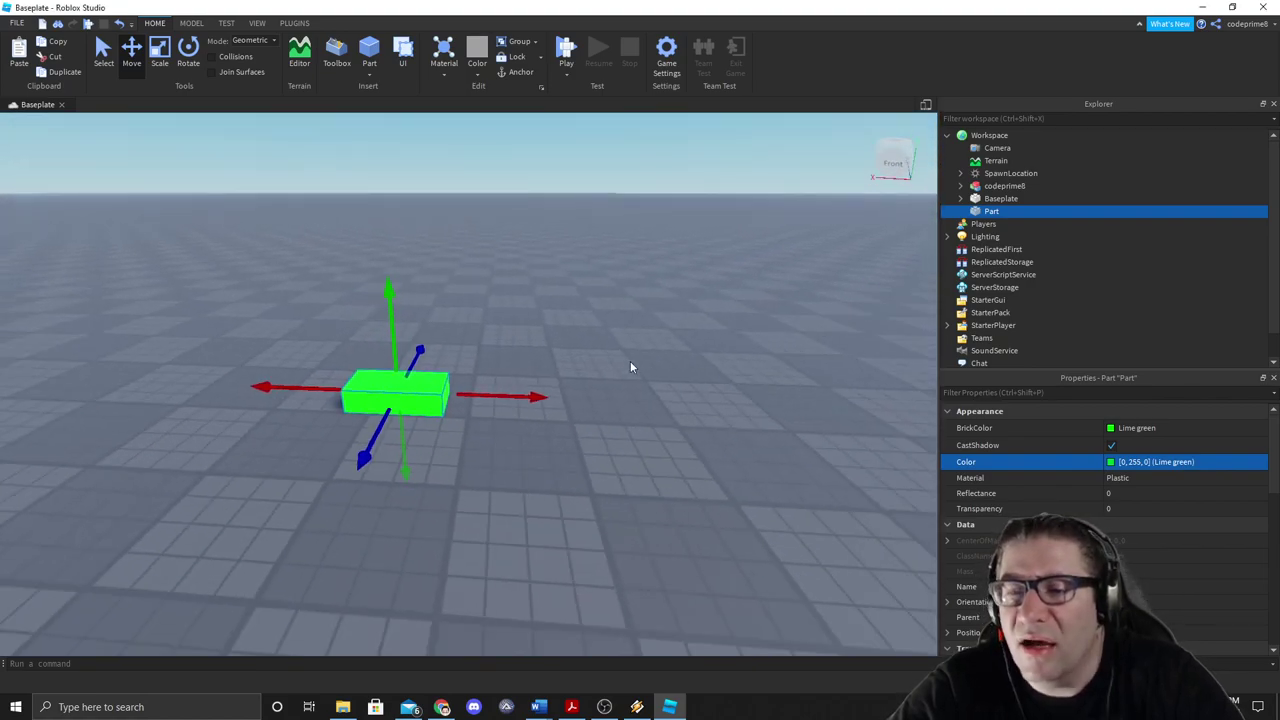
left_click(1110, 445)
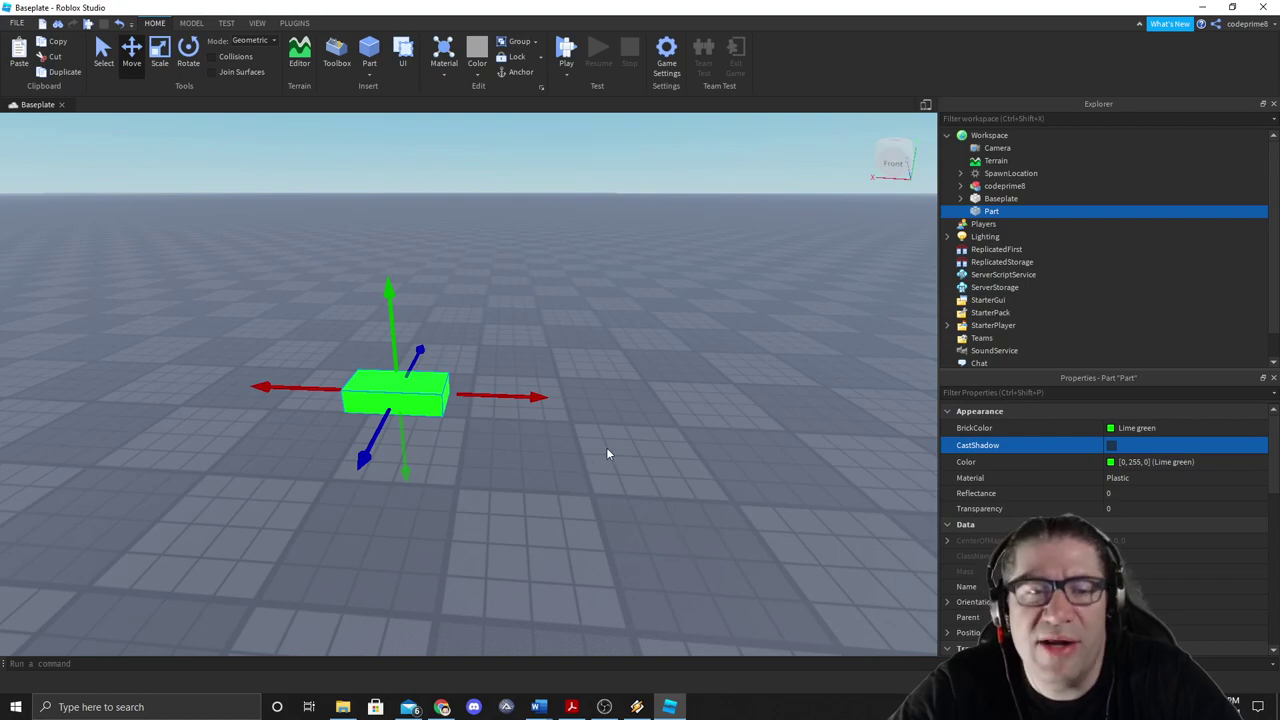
Step: Raise the green part above the baseplate and turn its CastShadow back on
key("d")
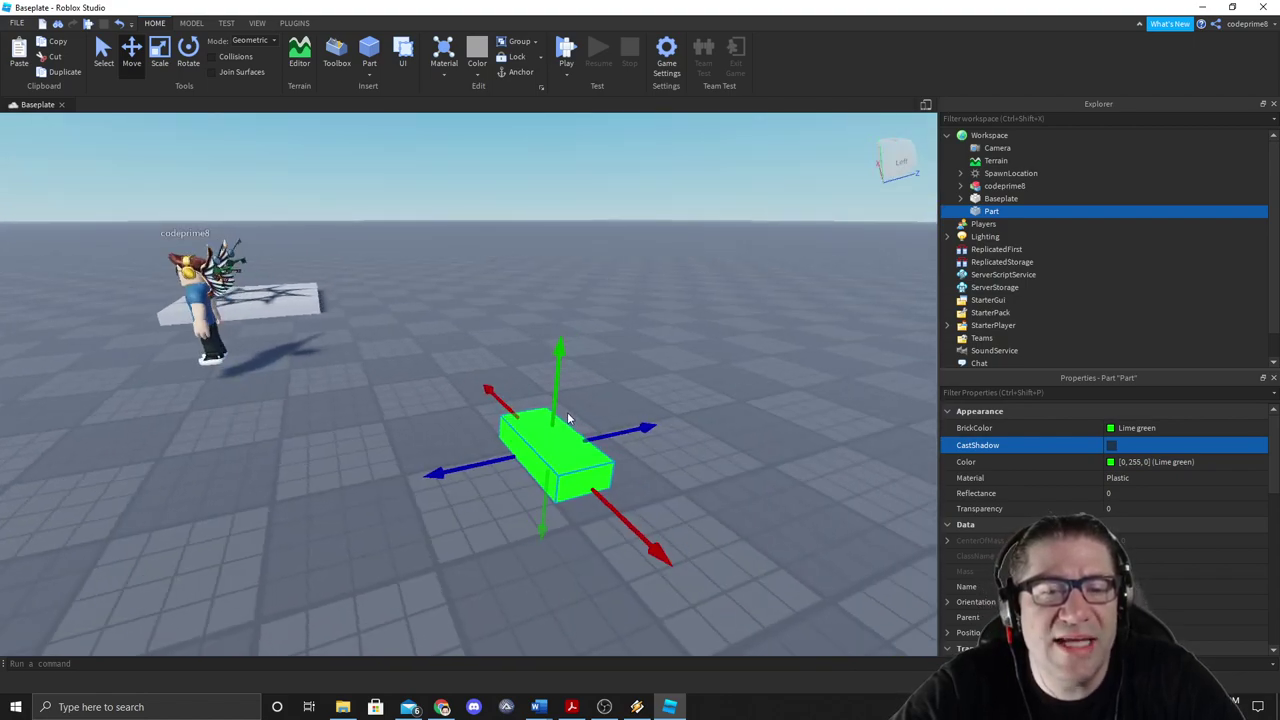
left_click_drag(557, 393, 555, 281)
key("a")
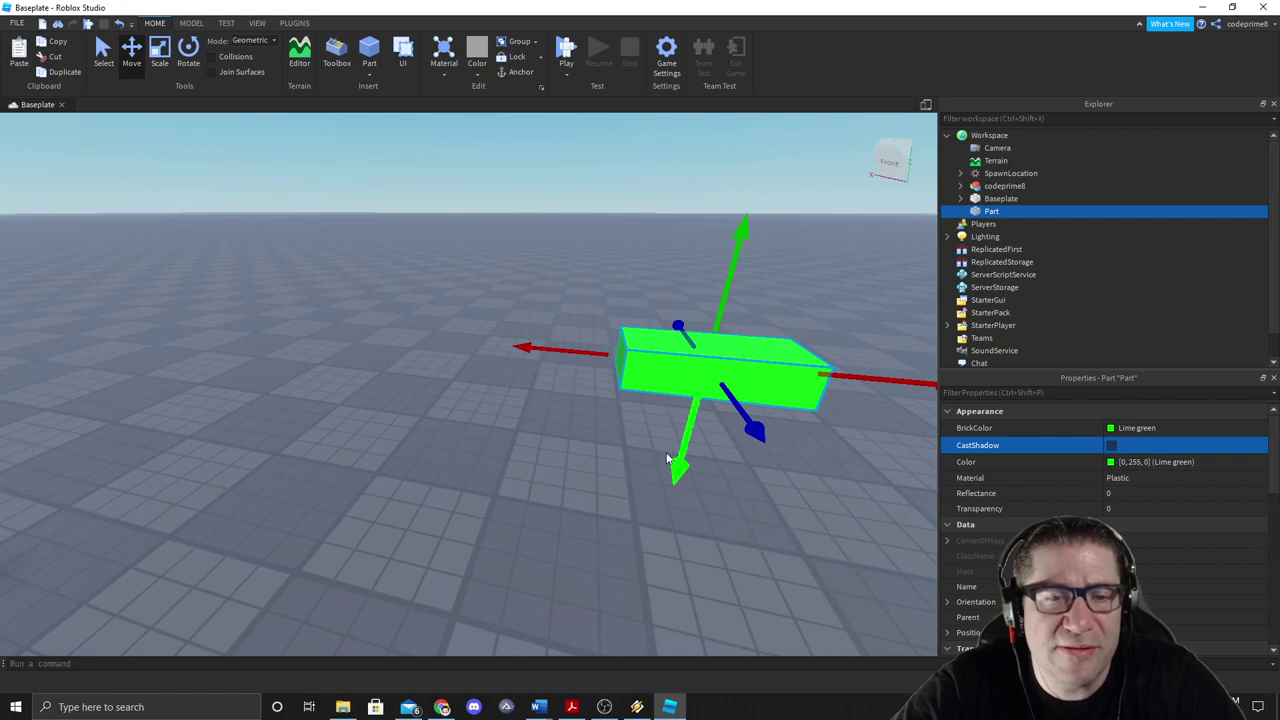
left_click(1110, 445)
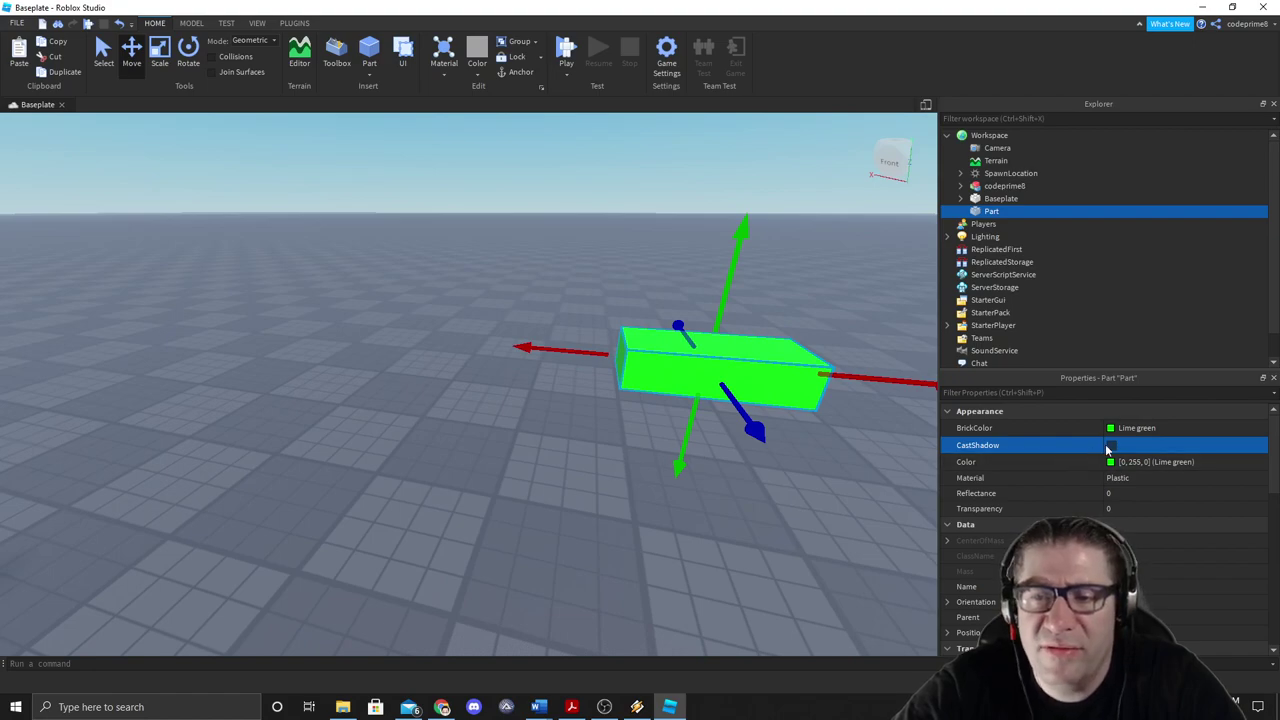
Step: Turn off CastShadow for the raised green part
left_click(1110, 445)
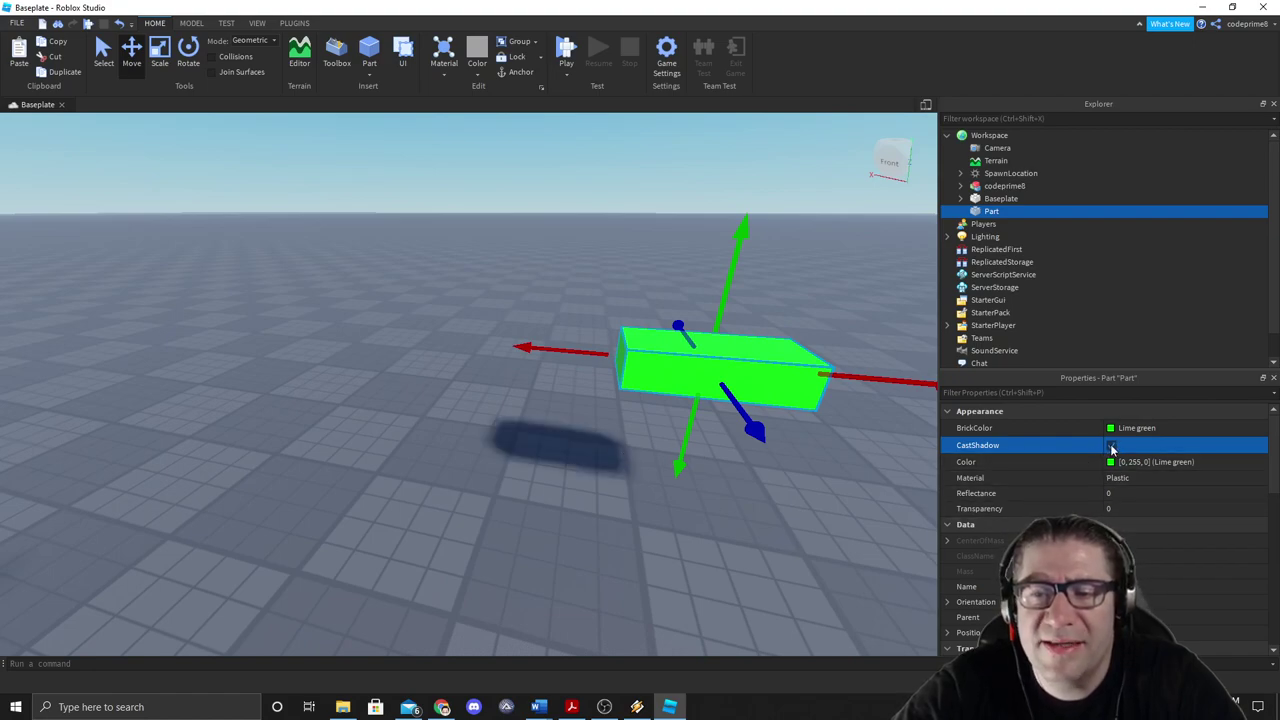
right_click(682, 482)
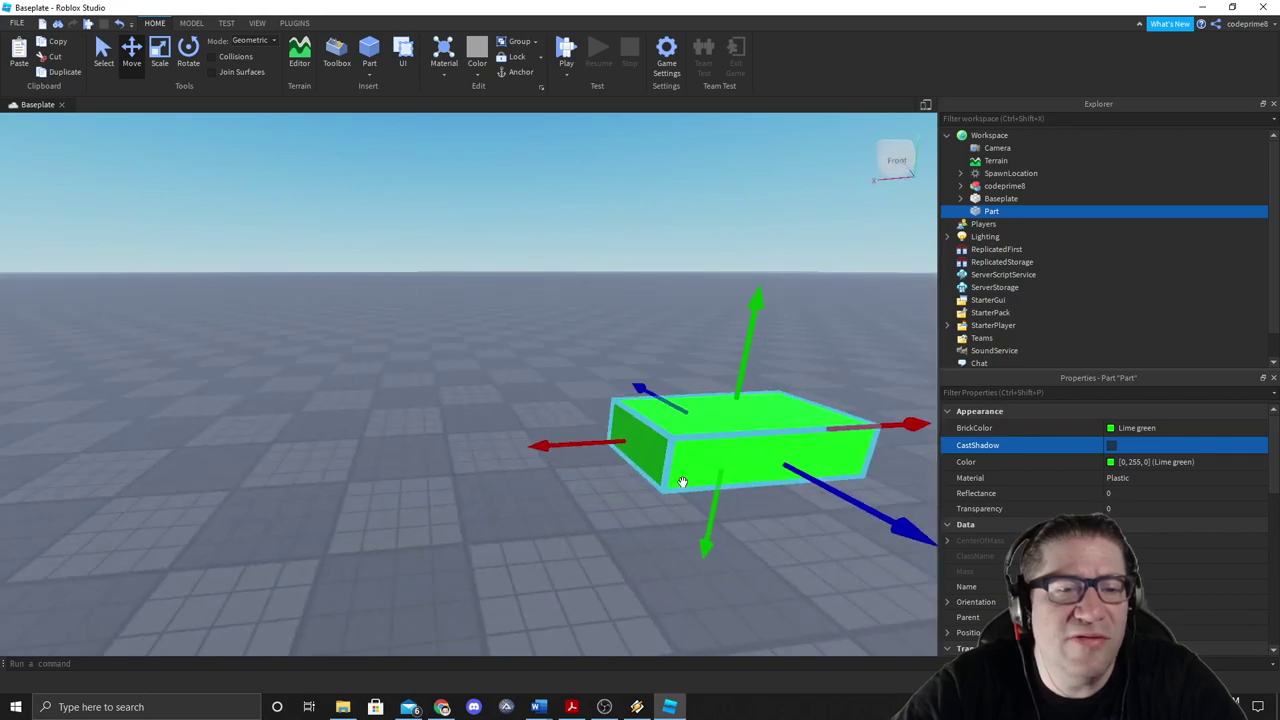
scroll(682, 482, "down", 4)
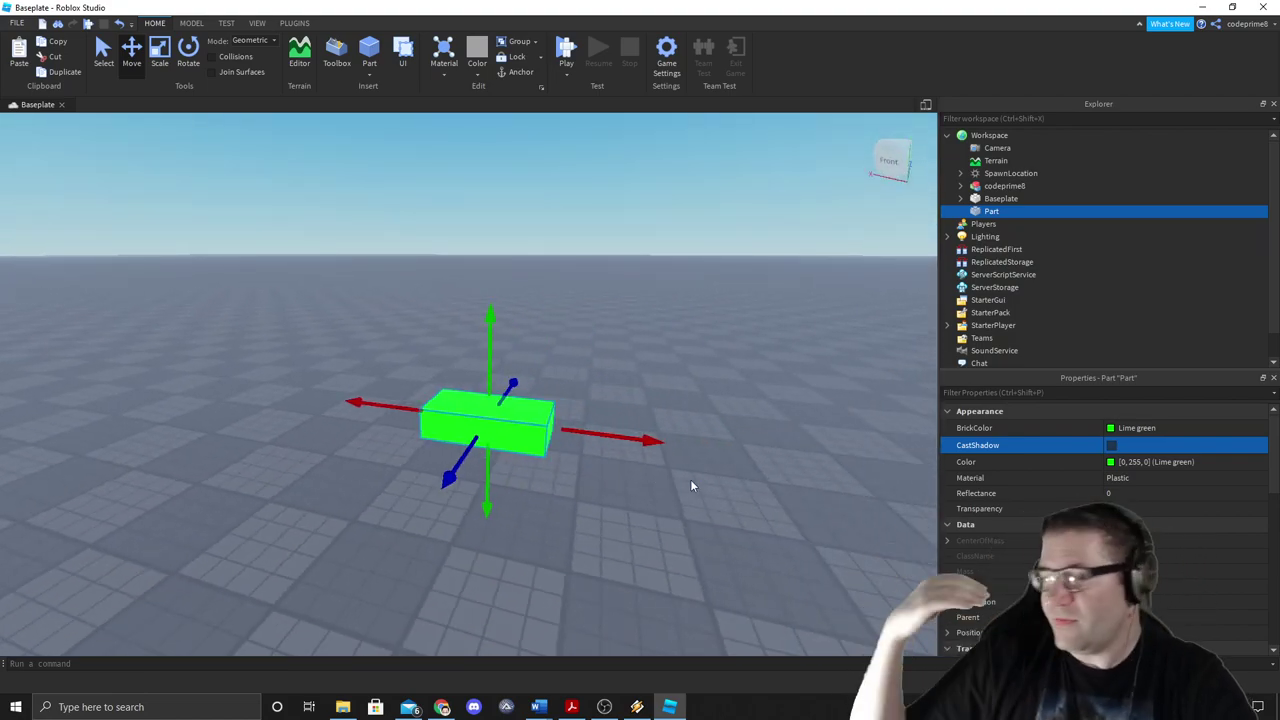
right_click(578, 419)
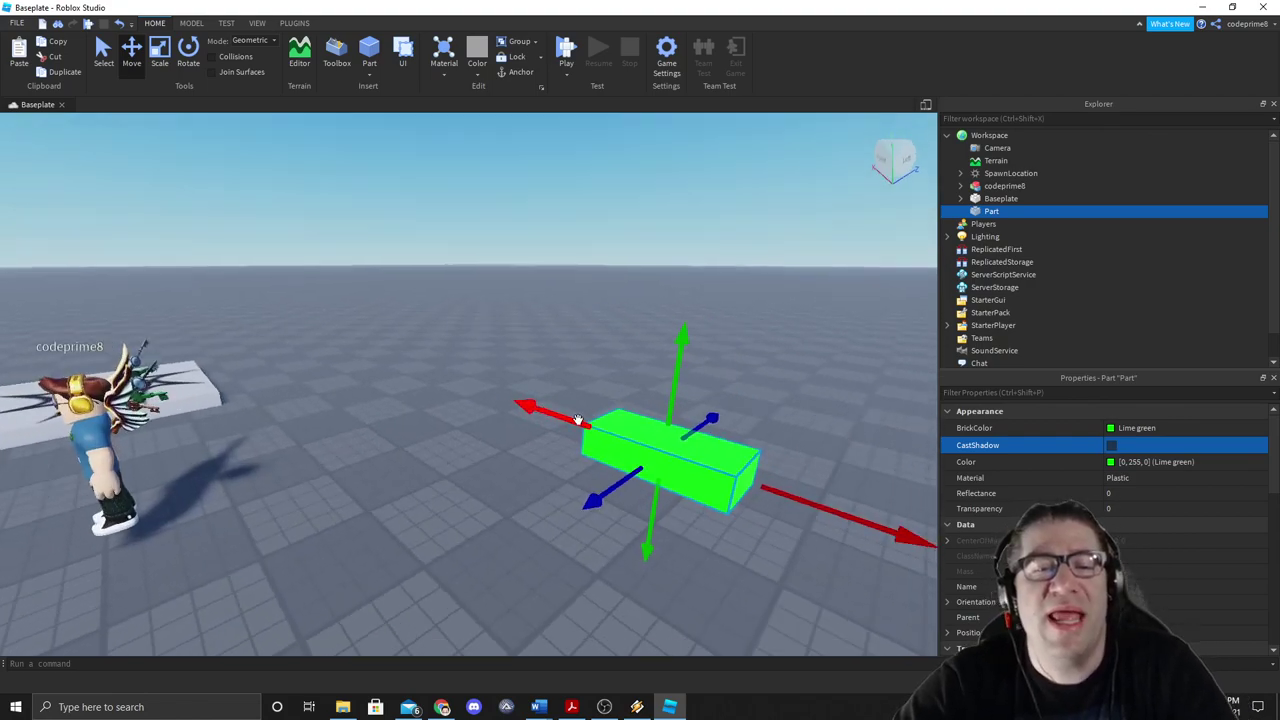
scroll(578, 419, "down", 4)
right_click(578, 420)
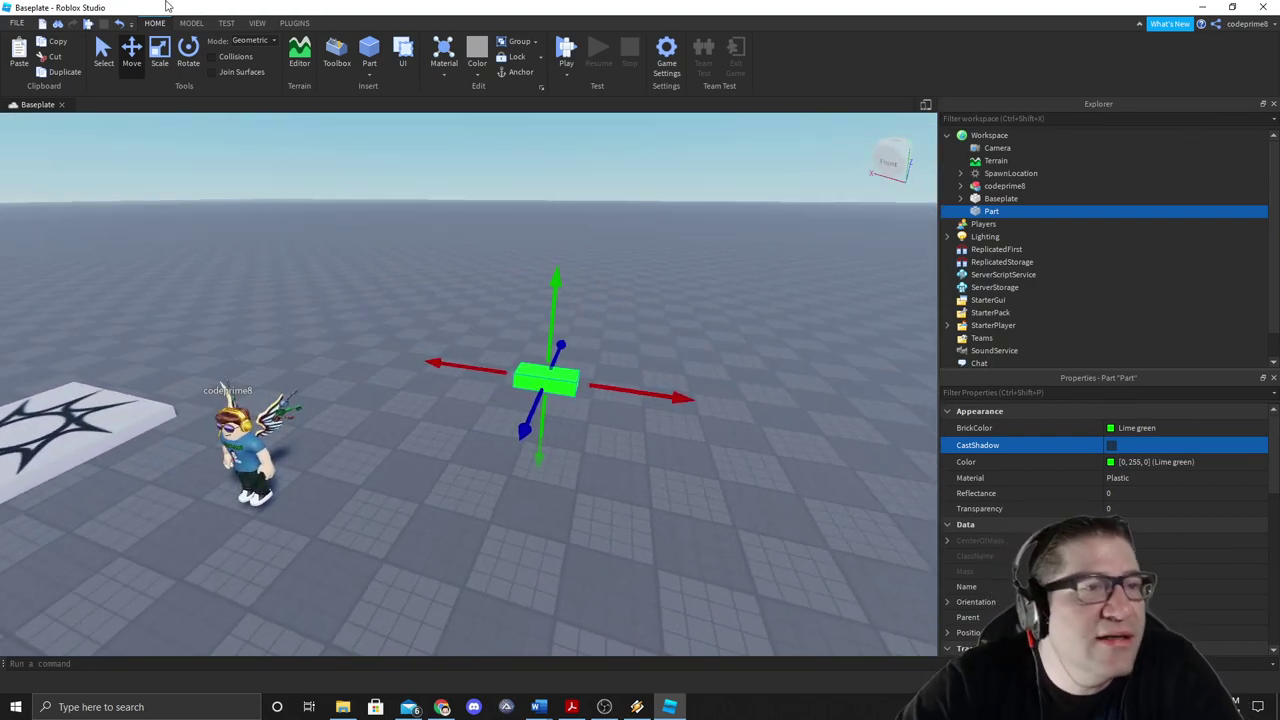
Step: Scale the green part along its blue and red axes into a large flat slab beside the avatar
left_click(159, 52)
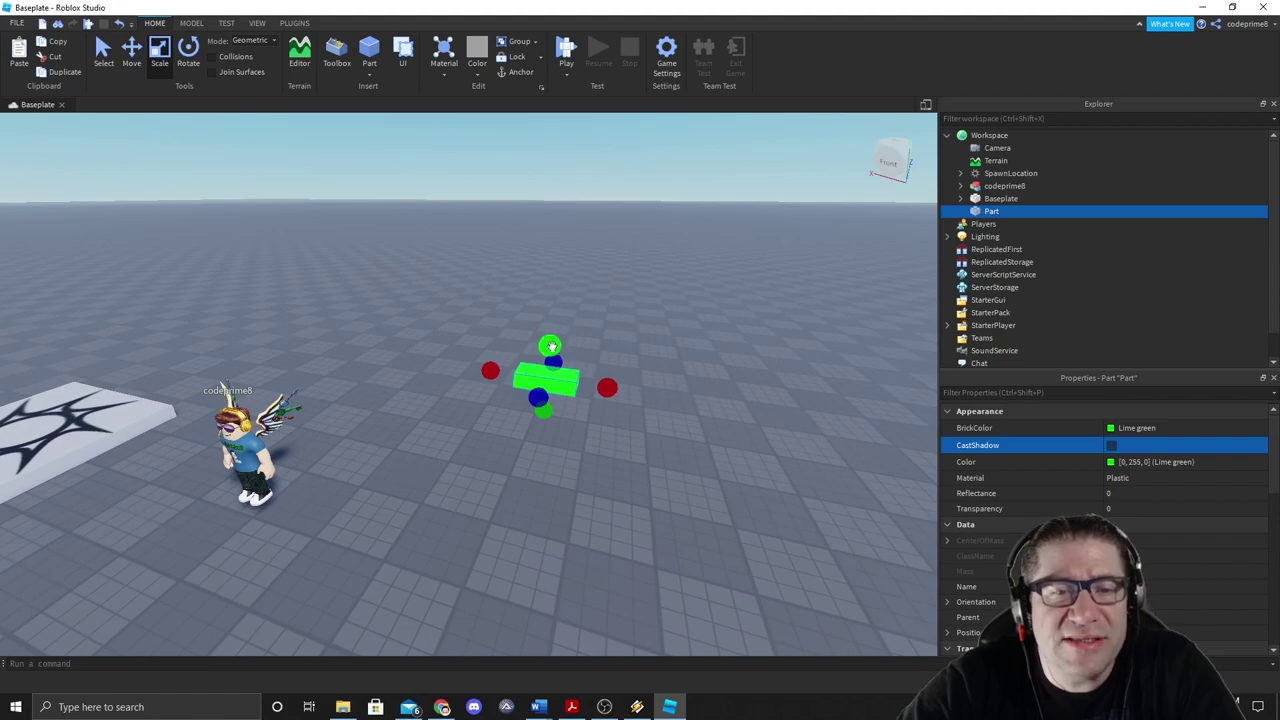
right_click(540, 405)
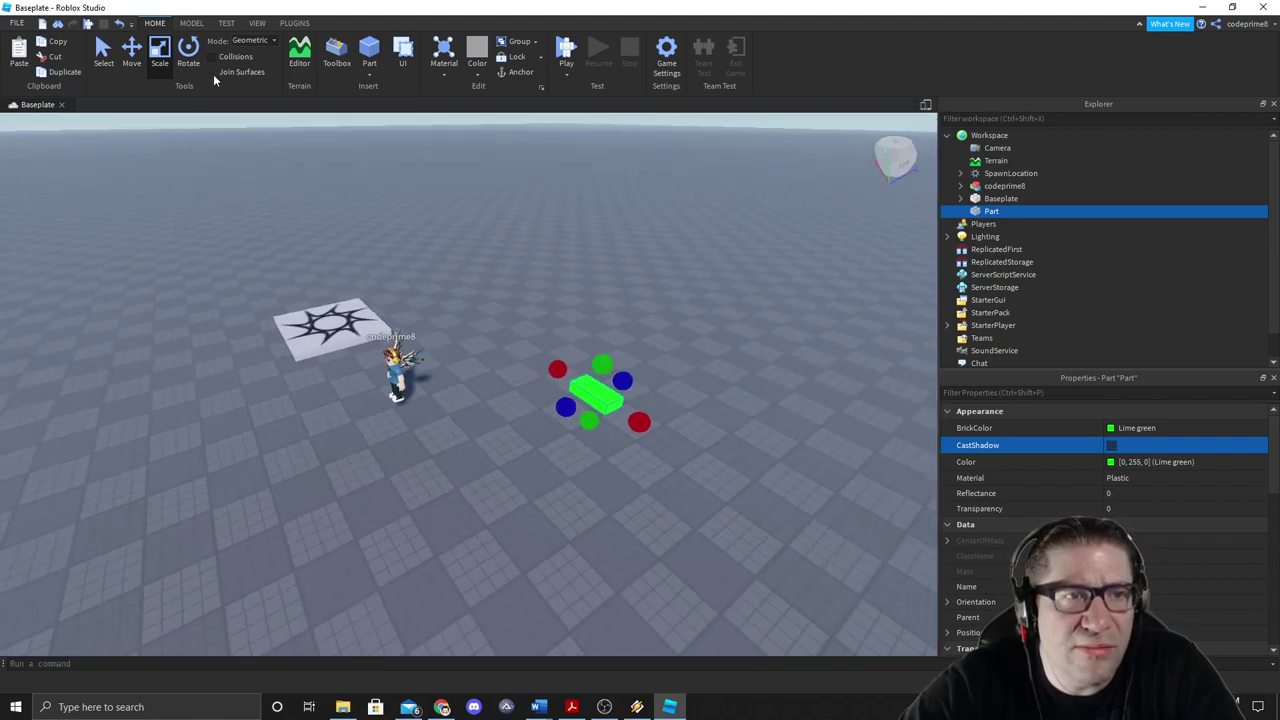
left_click(191, 23)
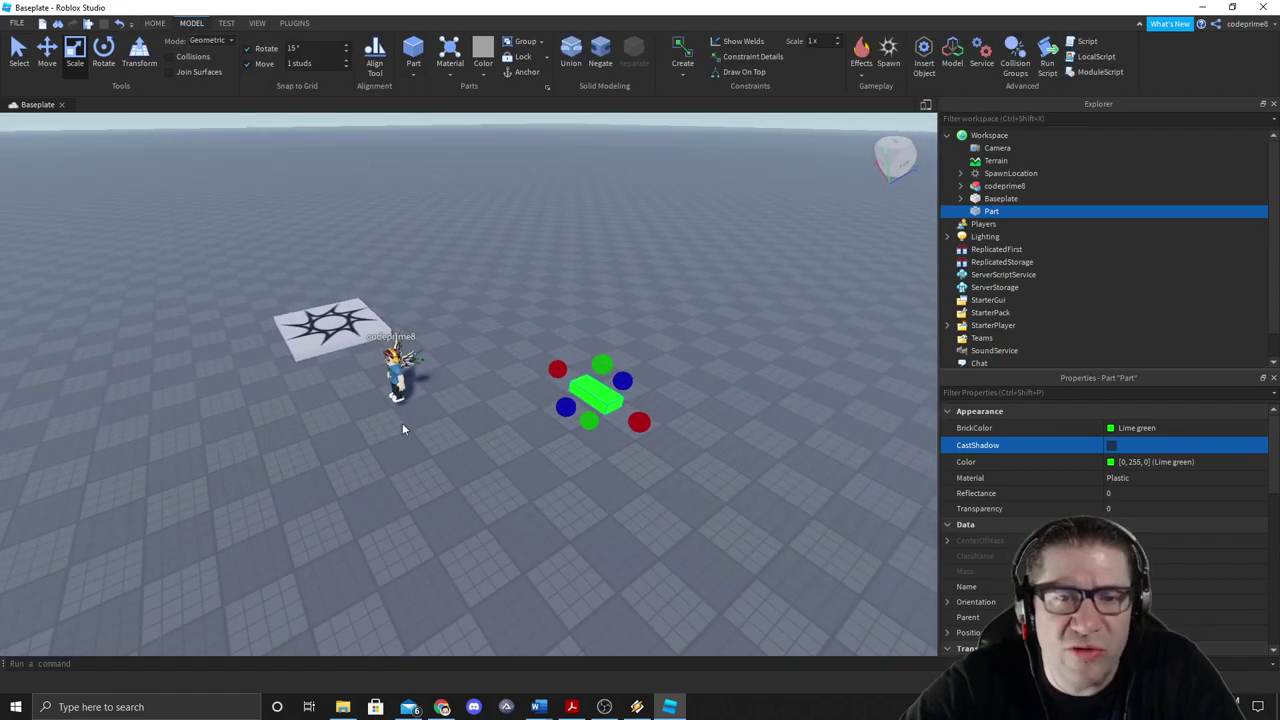
scroll(457, 405, "down", 5)
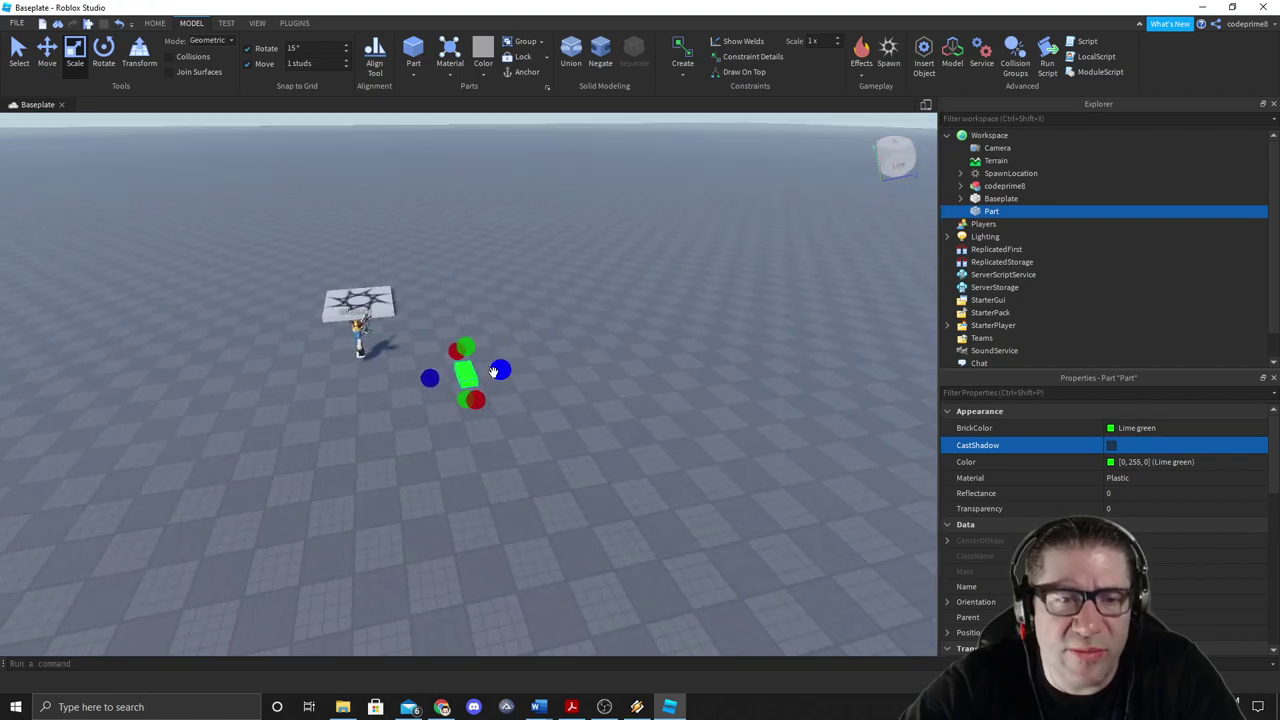
left_click_drag(493, 372, 920, 317)
left_click_drag(686, 320, 555, 152)
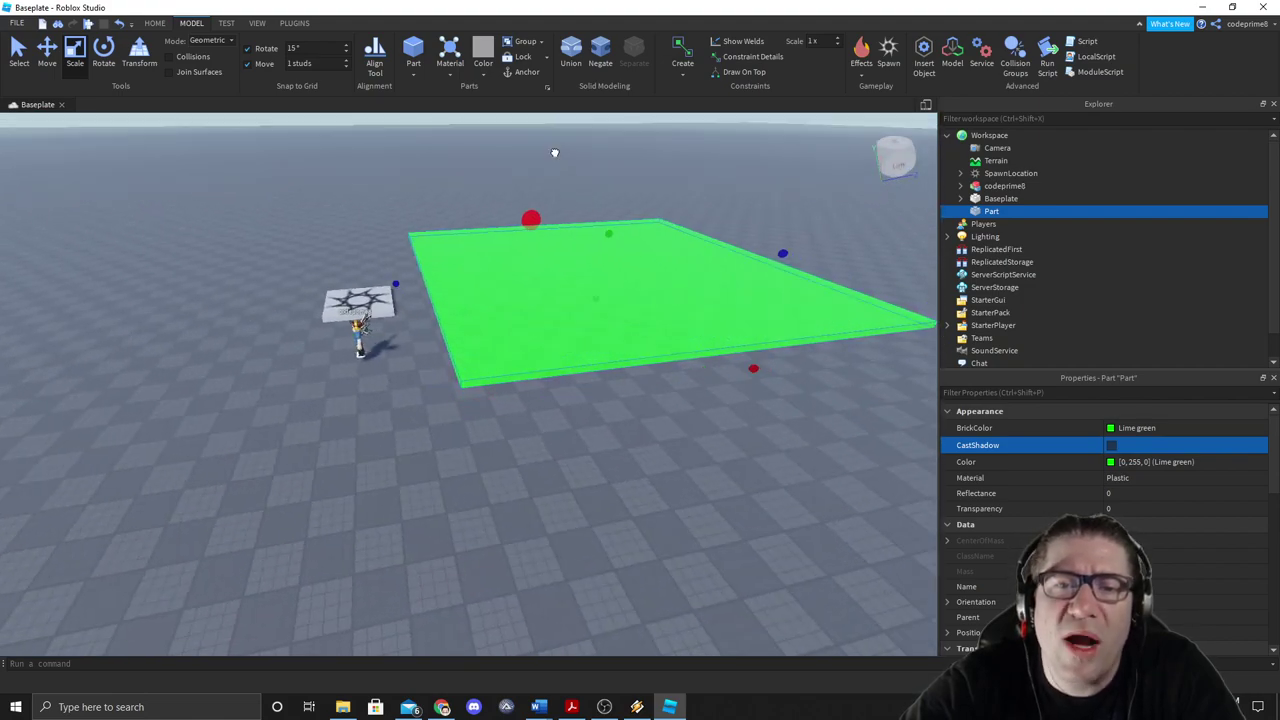
right_click(547, 280)
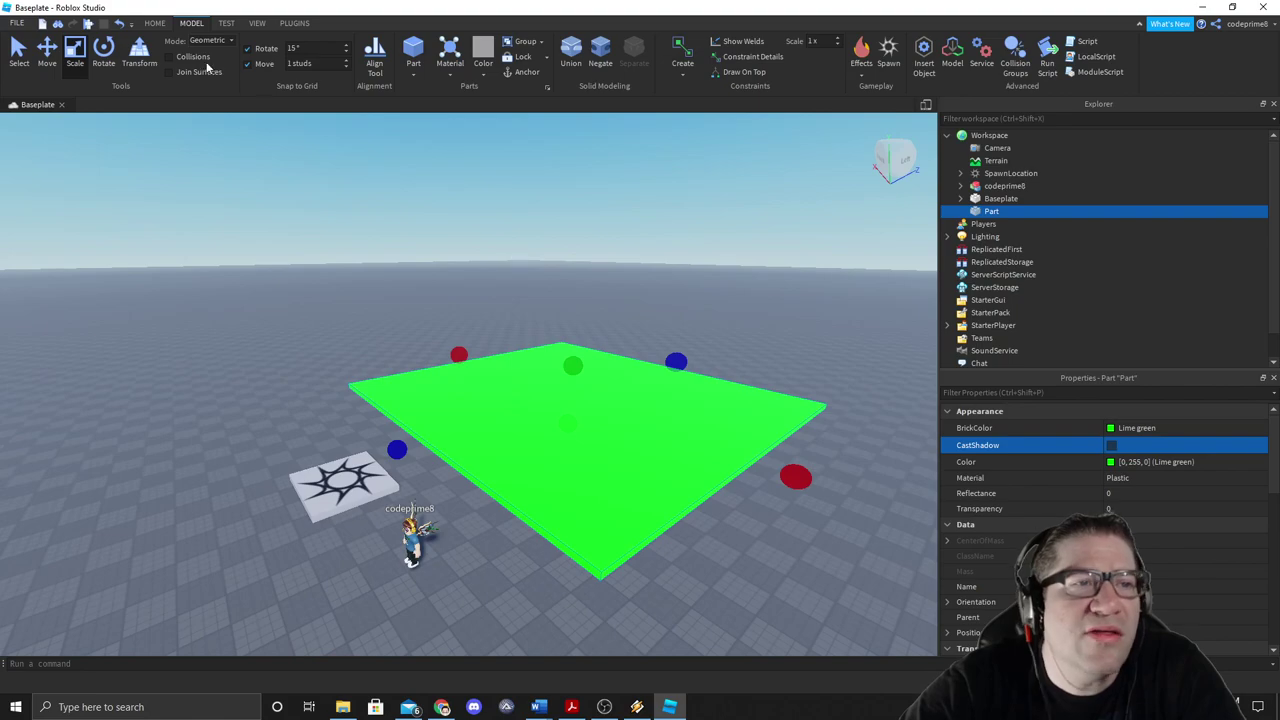
Step: Anchor the green slab so it stays in place above the baseplate
left_click(49, 50)
right_click(407, 309)
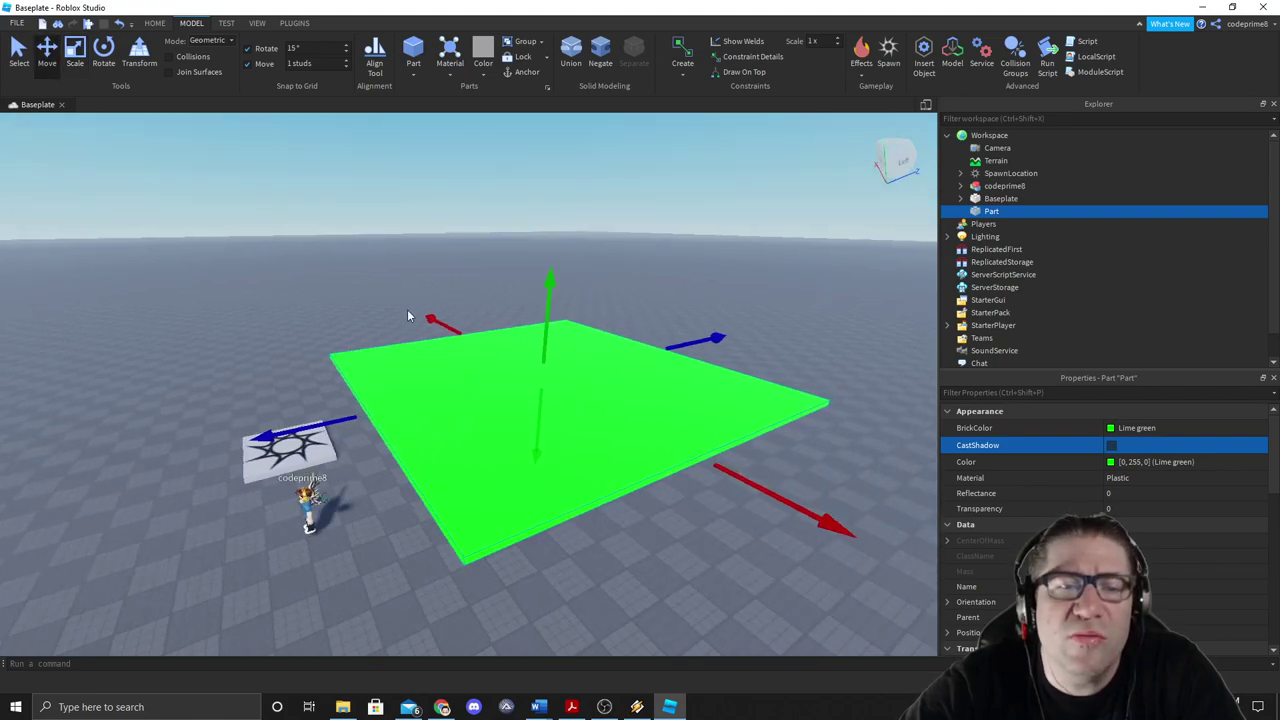
scroll(1130, 452, "down", 5)
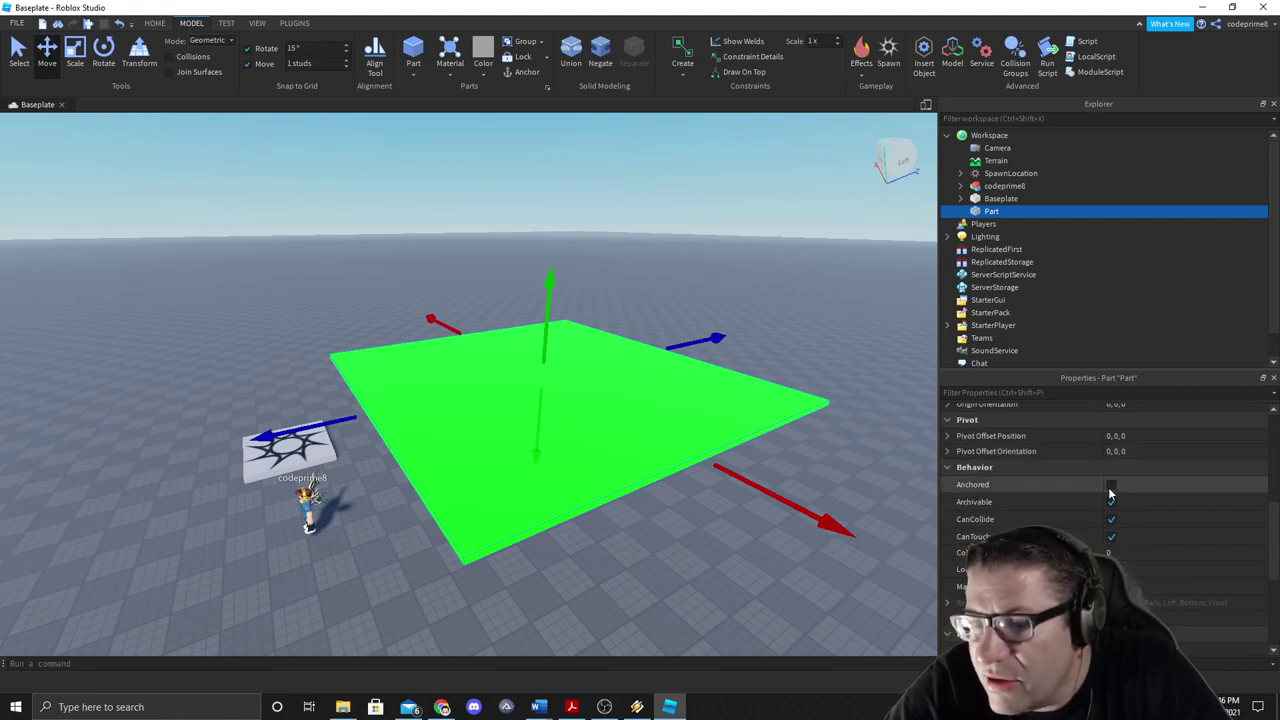
left_click(1110, 486)
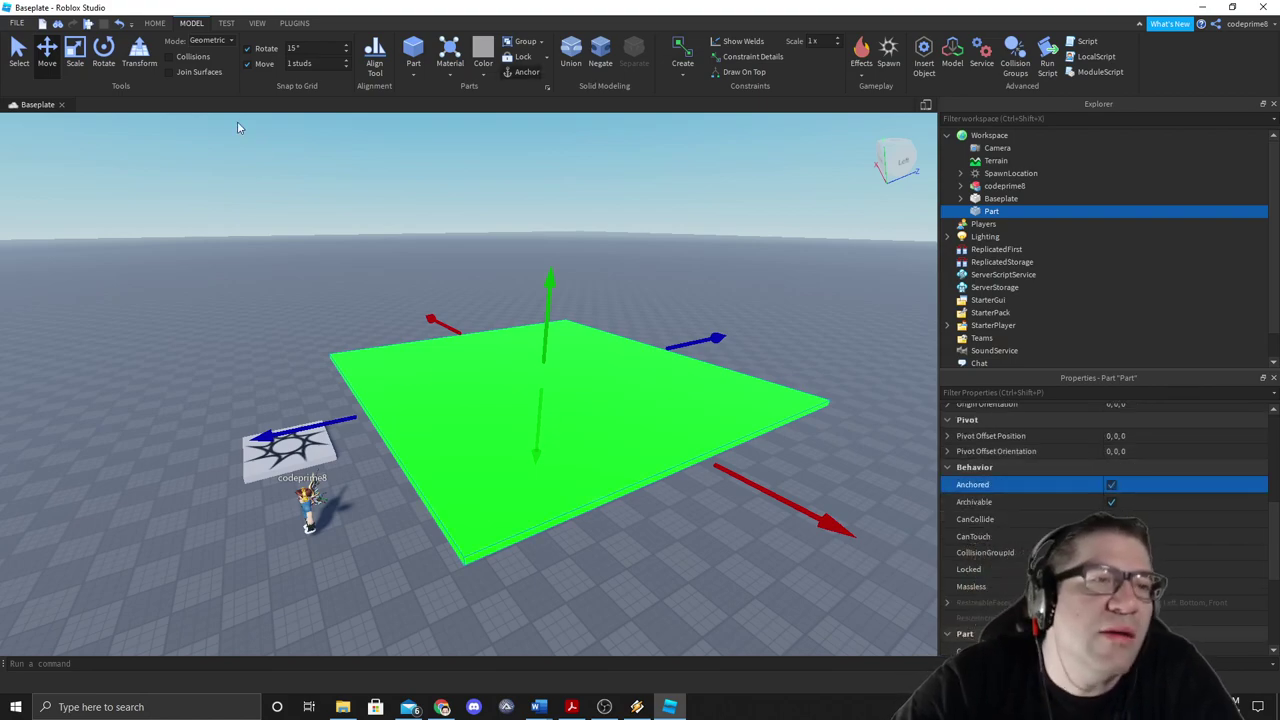
Step: Duplicate the green slab and rotate the copy 90° about the red axis so it stands upright
left_click(540, 323)
key("ctrl+d")
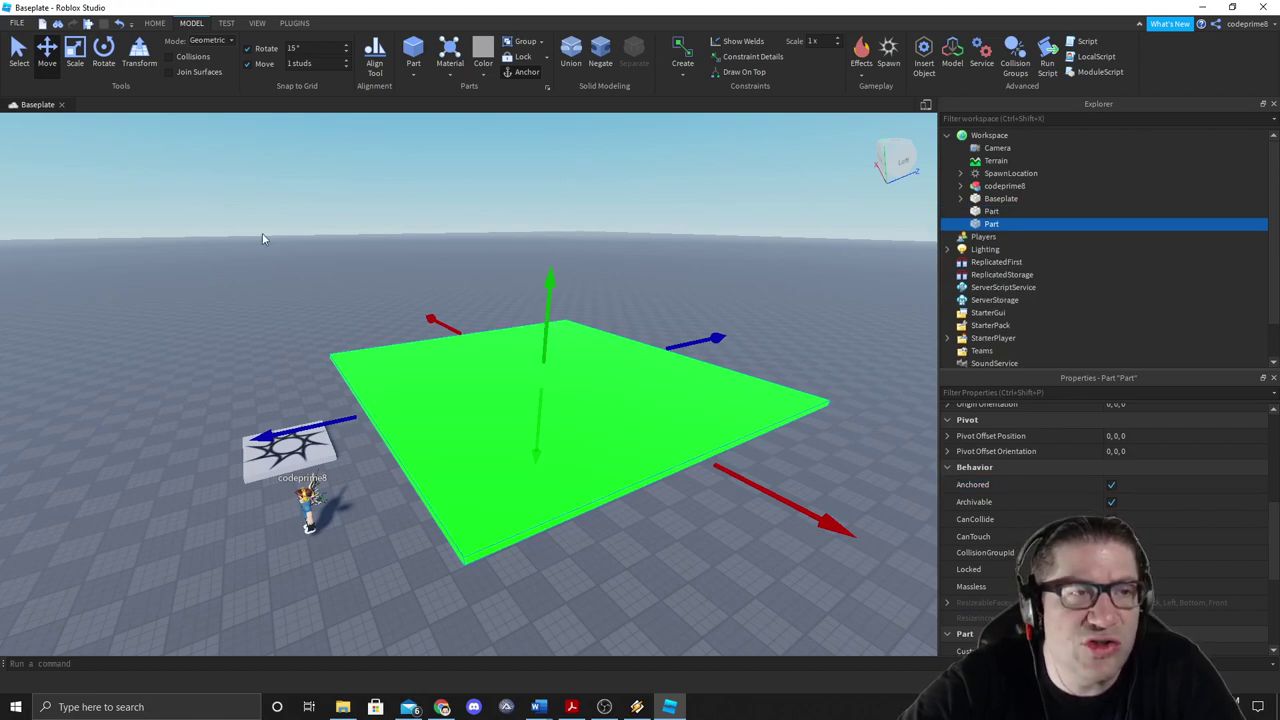
left_click(109, 50)
left_click_drag(552, 222, 455, 272)
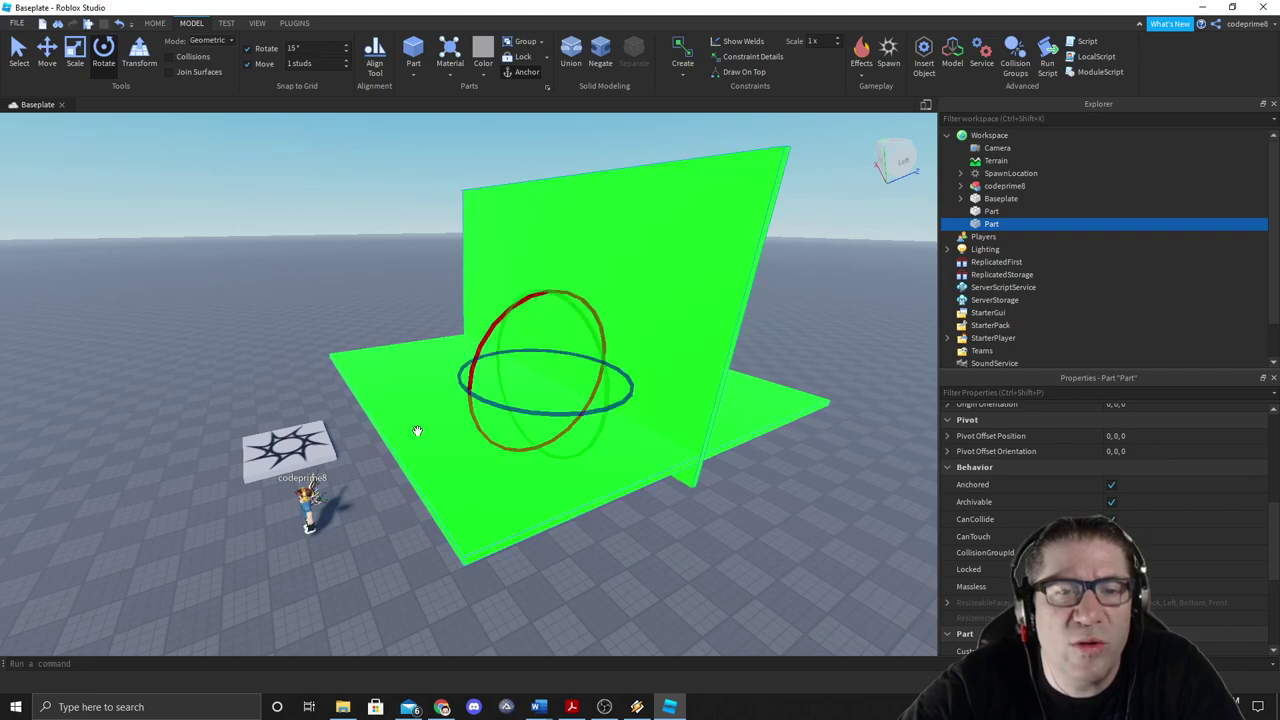
Step: Move the upright slab along the blue axis to the floor slab's far edge and raise it into a back wall
left_click(47, 50)
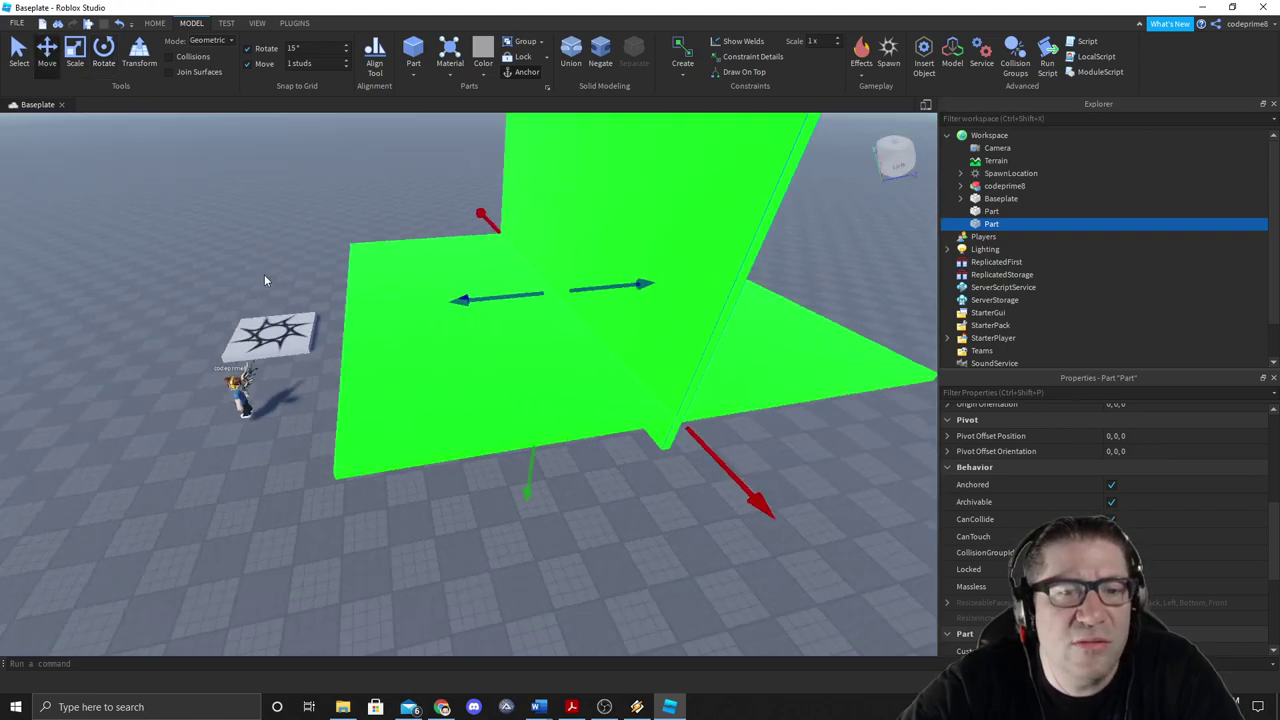
left_click_drag(377, 394, 651, 363)
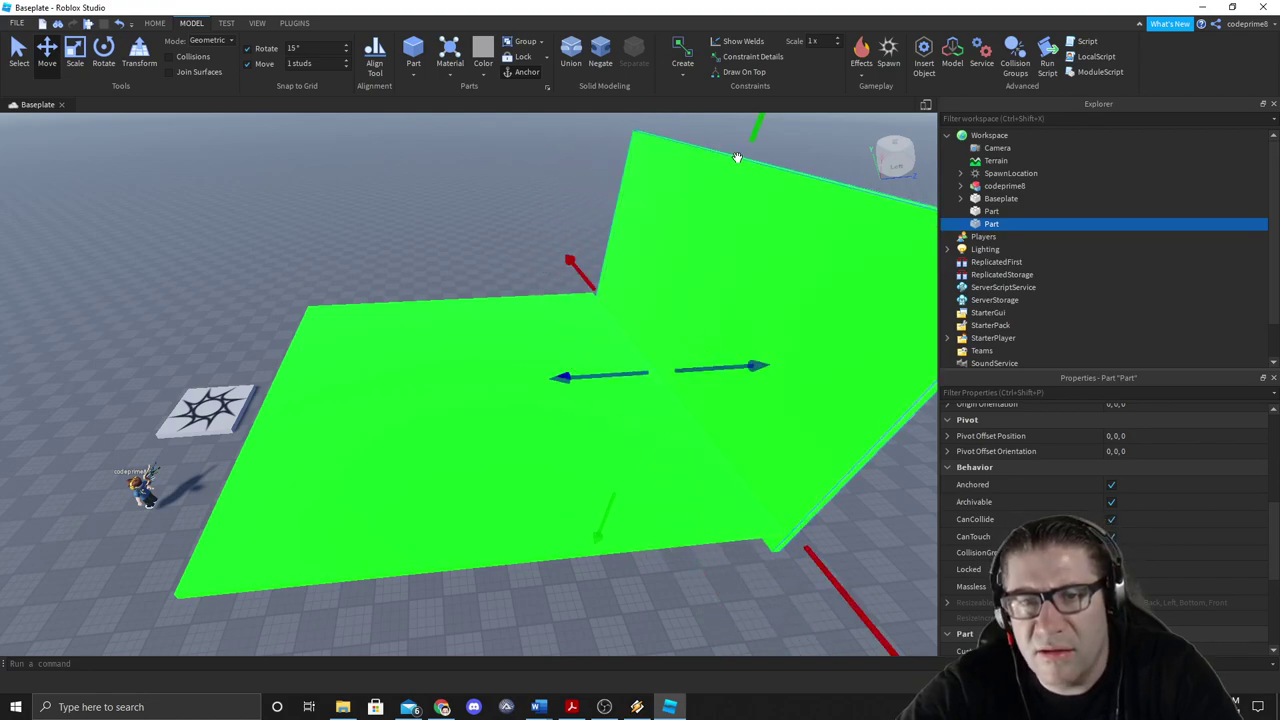
right_click(753, 305)
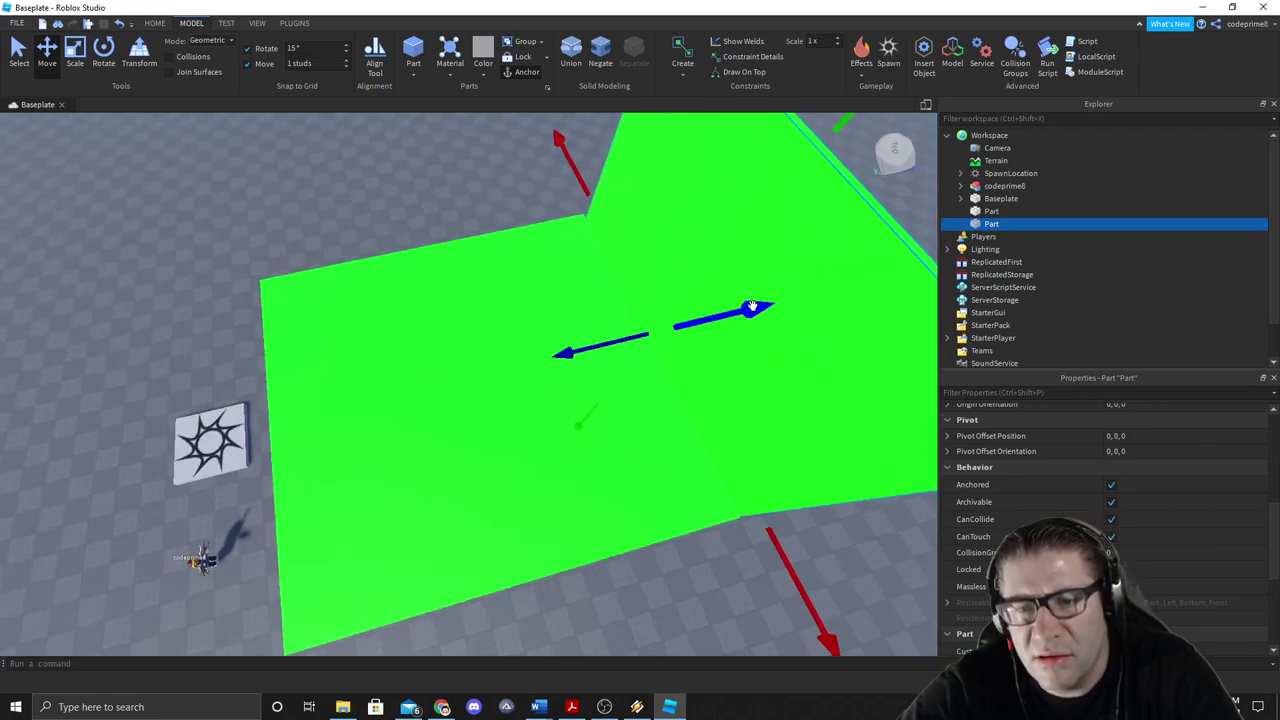
right_click(753, 305)
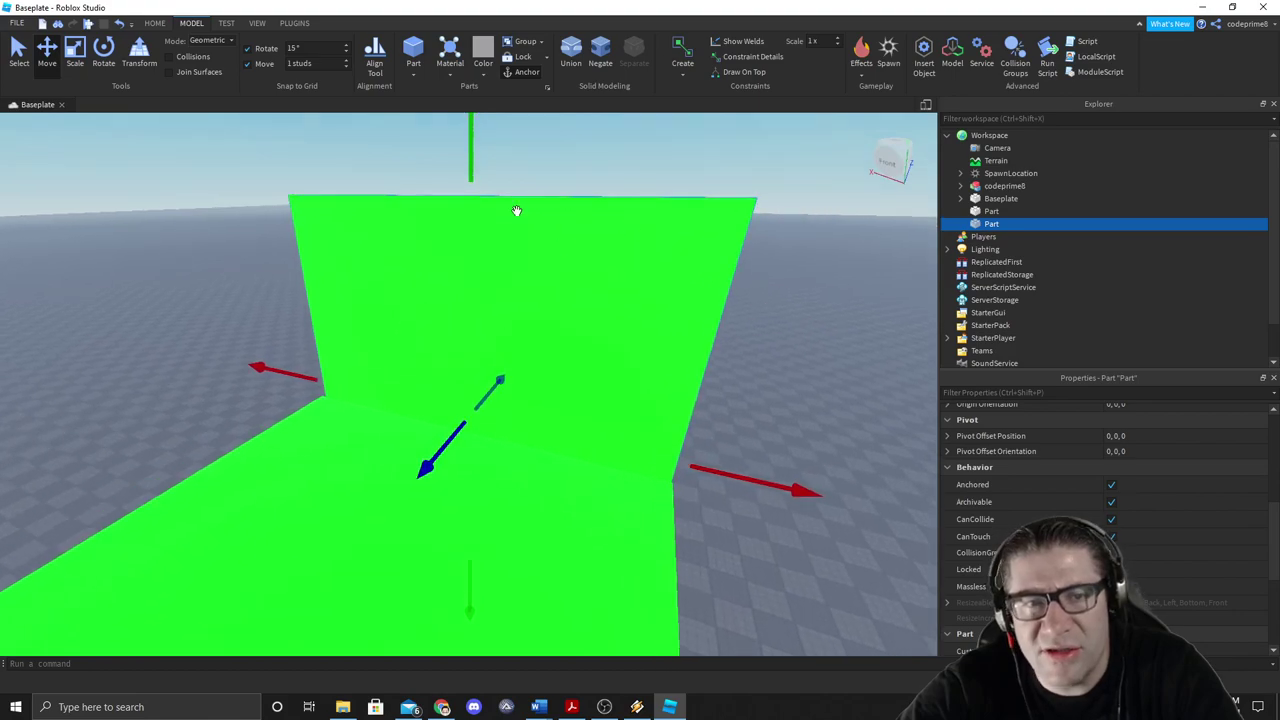
left_click_drag(471, 171, 478, 108)
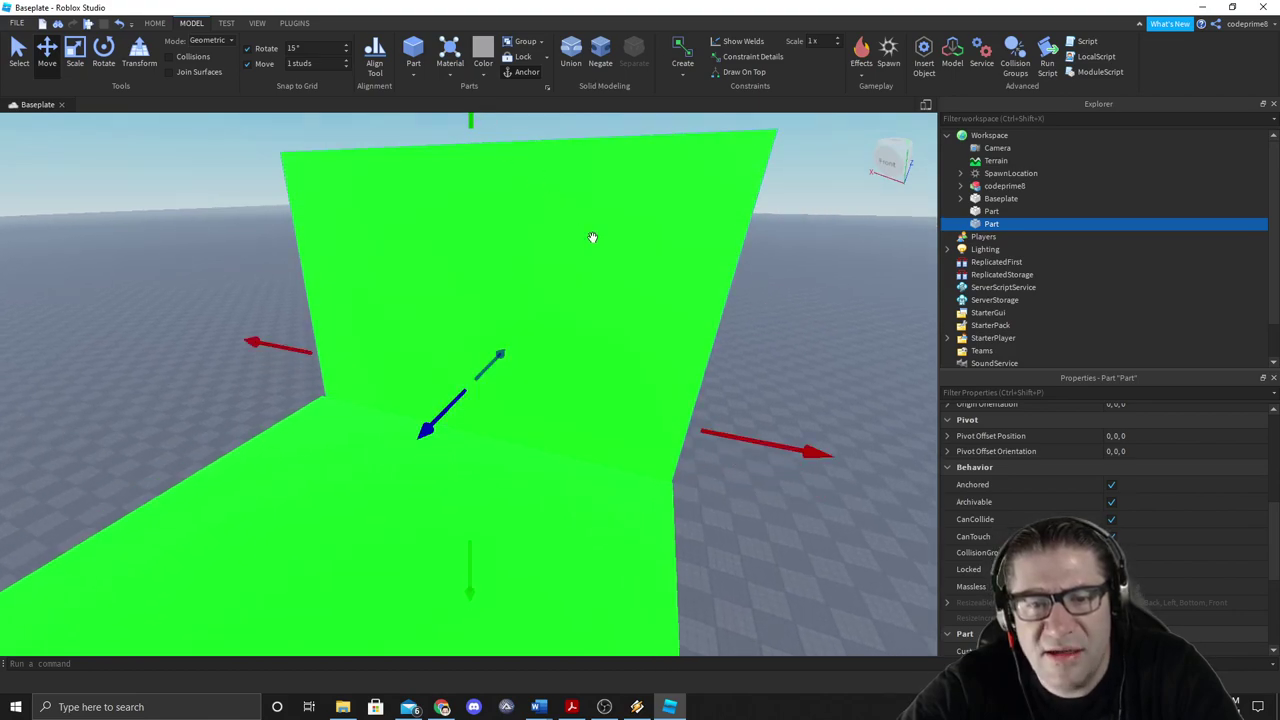
mouse_move(743, 431)
left_mouse_down()
mouse_move(706, 434)
mouse_move(751, 434)
mouse_move(738, 433)
left_mouse_up()
Step: Nudge the back wall along the blue axis to close the gap to the floor slab
right_click(666, 467)
key("d")
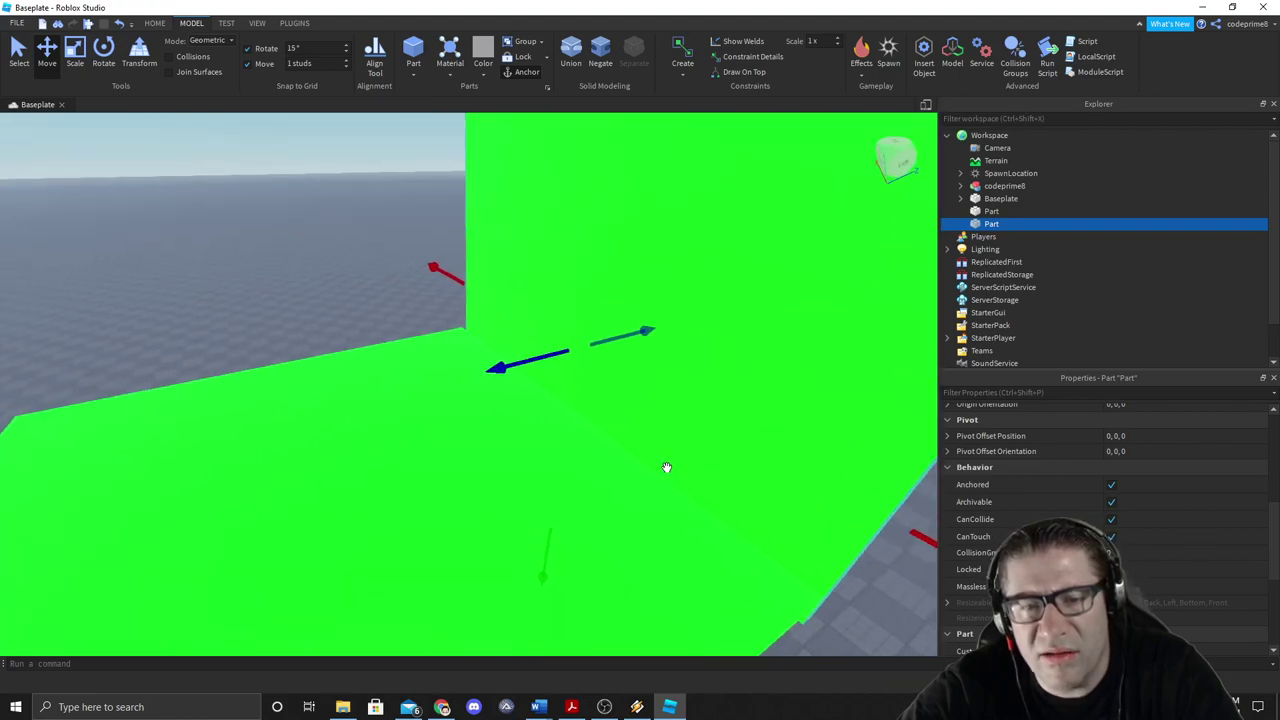
right_click(666, 467)
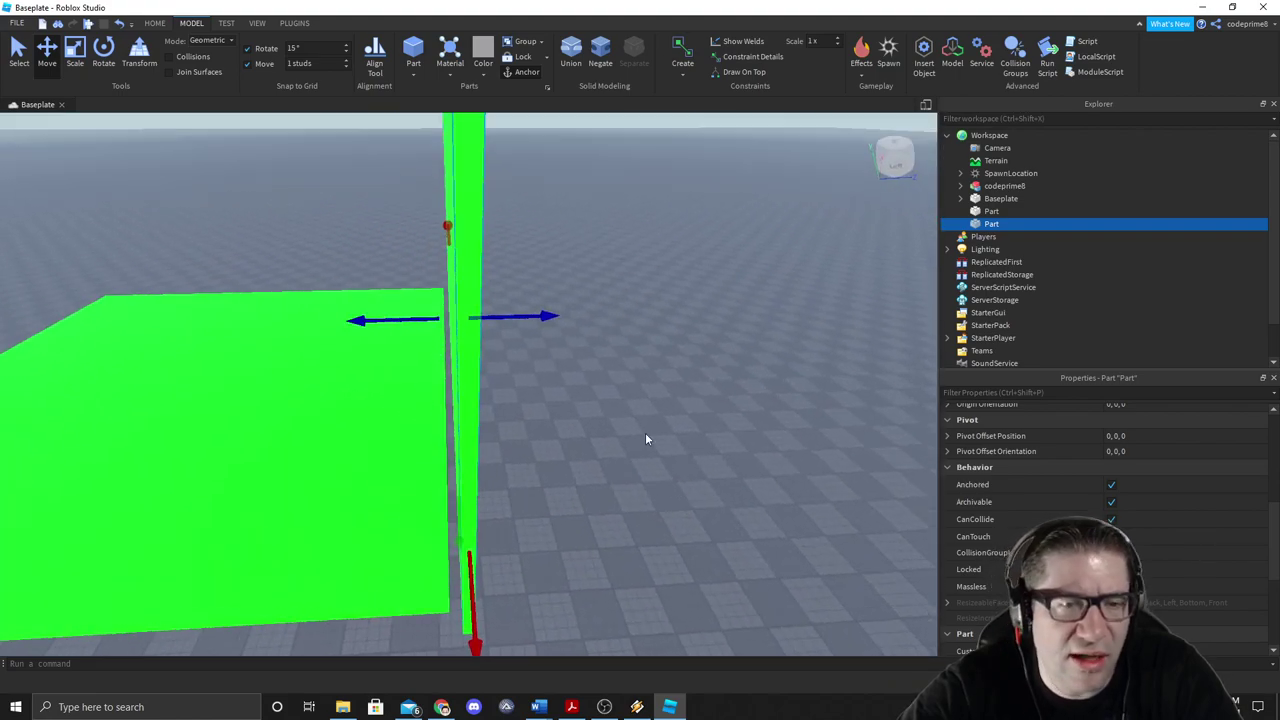
left_click_drag(549, 317, 537, 318)
right_click(554, 452)
Step: Raise the back wall until its lower edge is flush with the floor slab's underside
right_click(478, 364)
key("w")
scroll(478, 367, "down", 5)
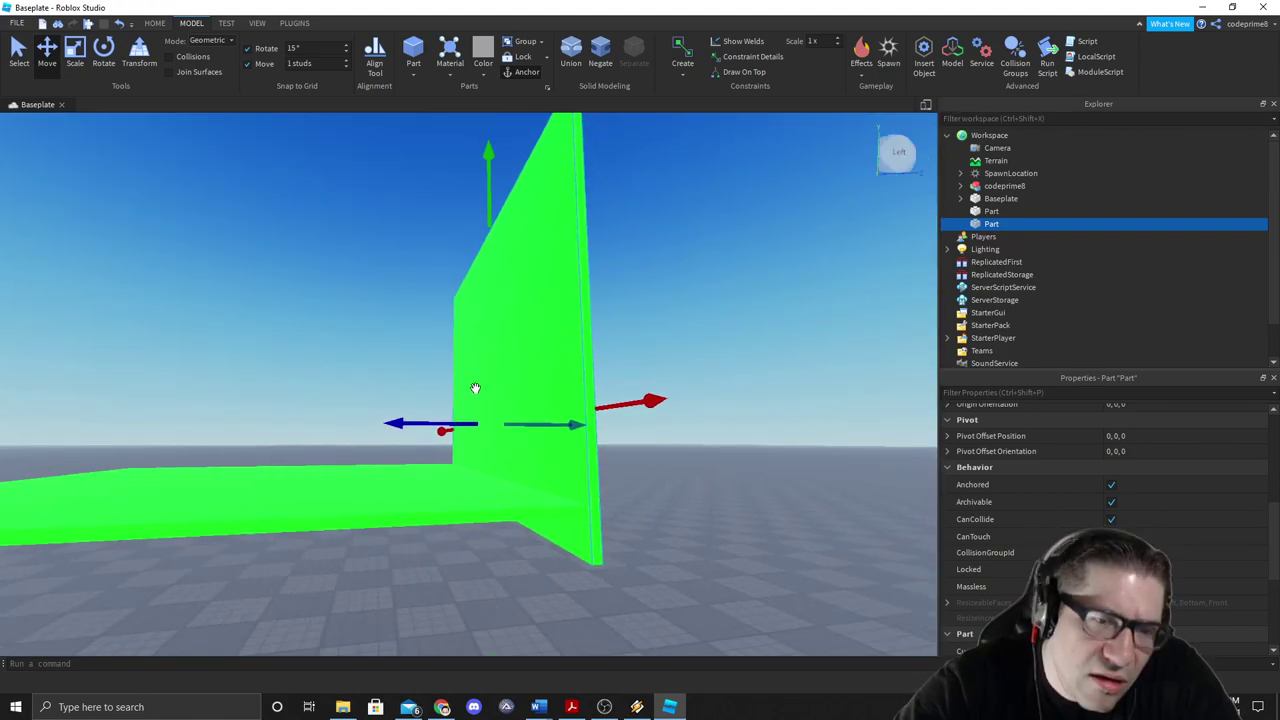
right_click(473, 412)
left_click_drag(474, 643, 494, 471)
right_click(494, 471)
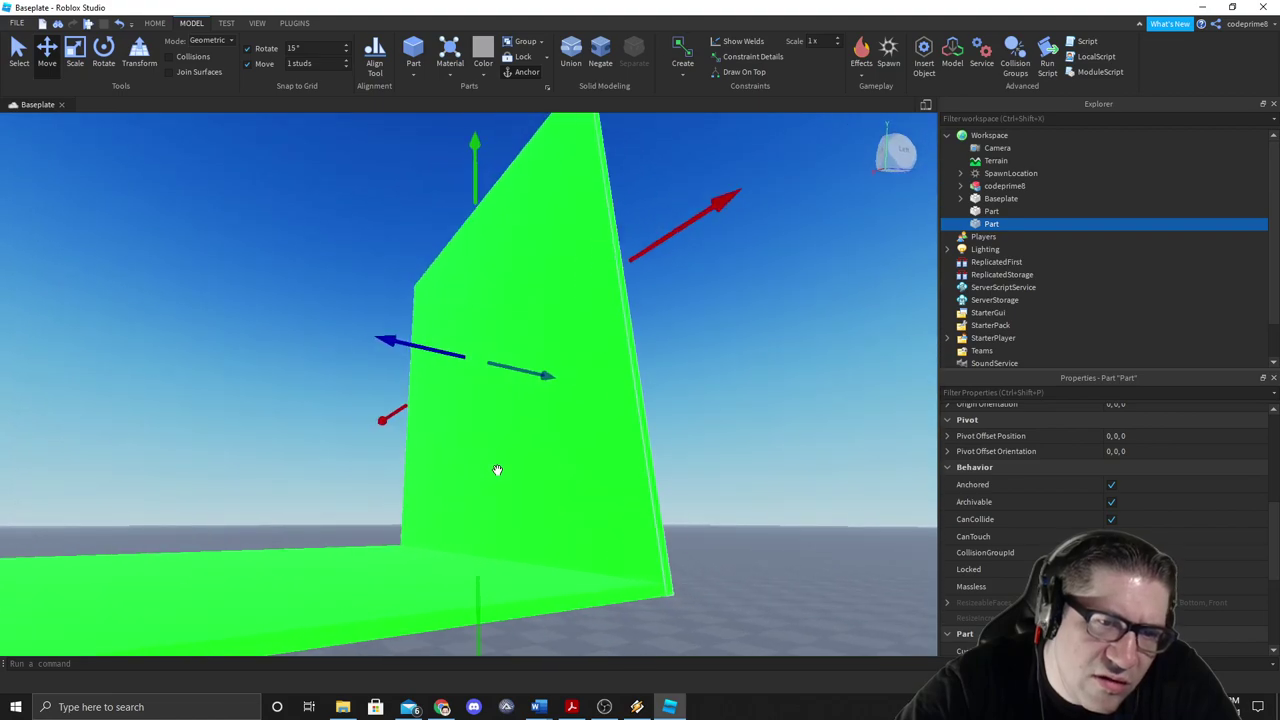
key("a")
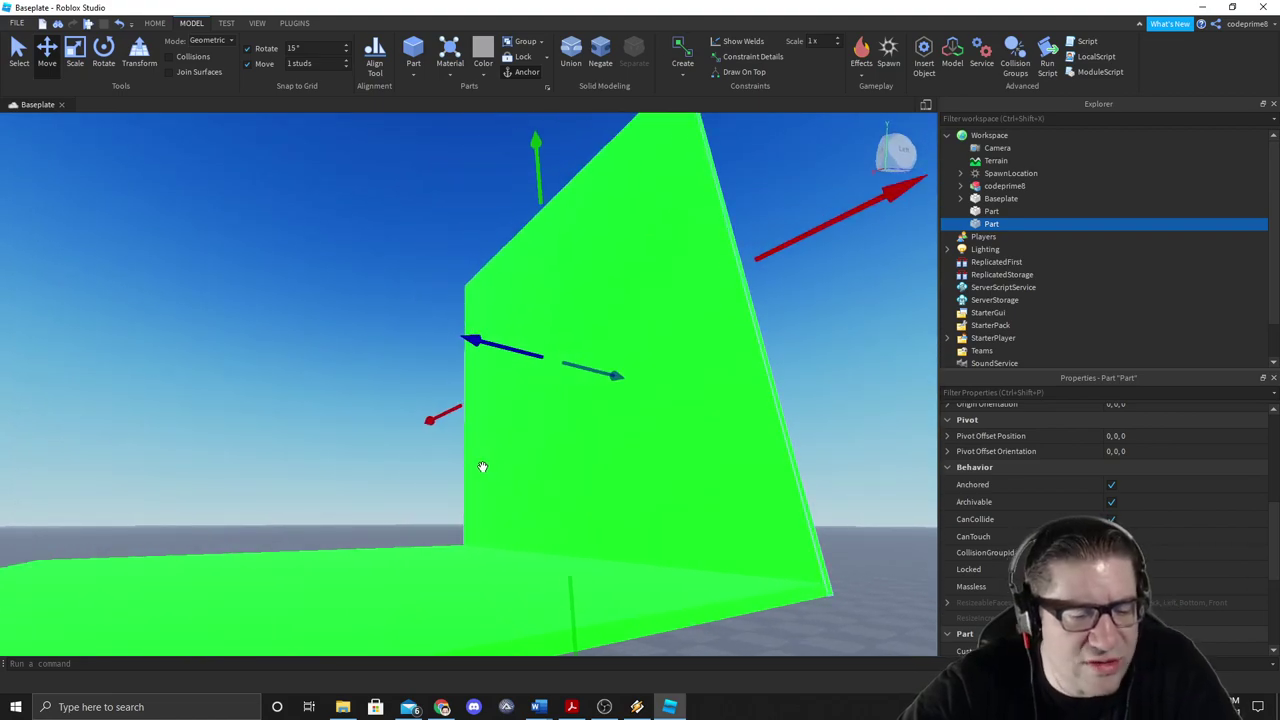
Step: Duplicate the back wall and slide the copy sideways along the red axis past the floor slab's side edge
key("ctrl+d")
right_click(596, 397)
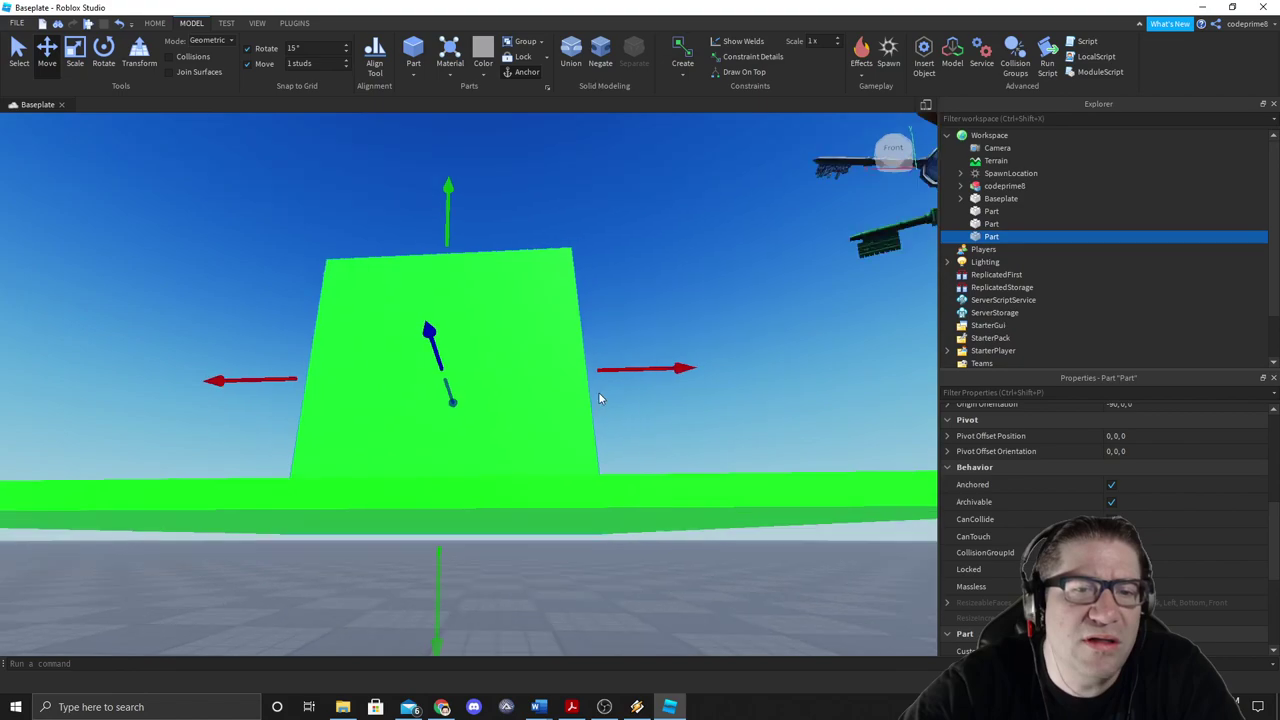
right_click(632, 374)
key("e")
left_click_drag(646, 363, 497, 350)
key("a")
key("w")
right_click(489, 357)
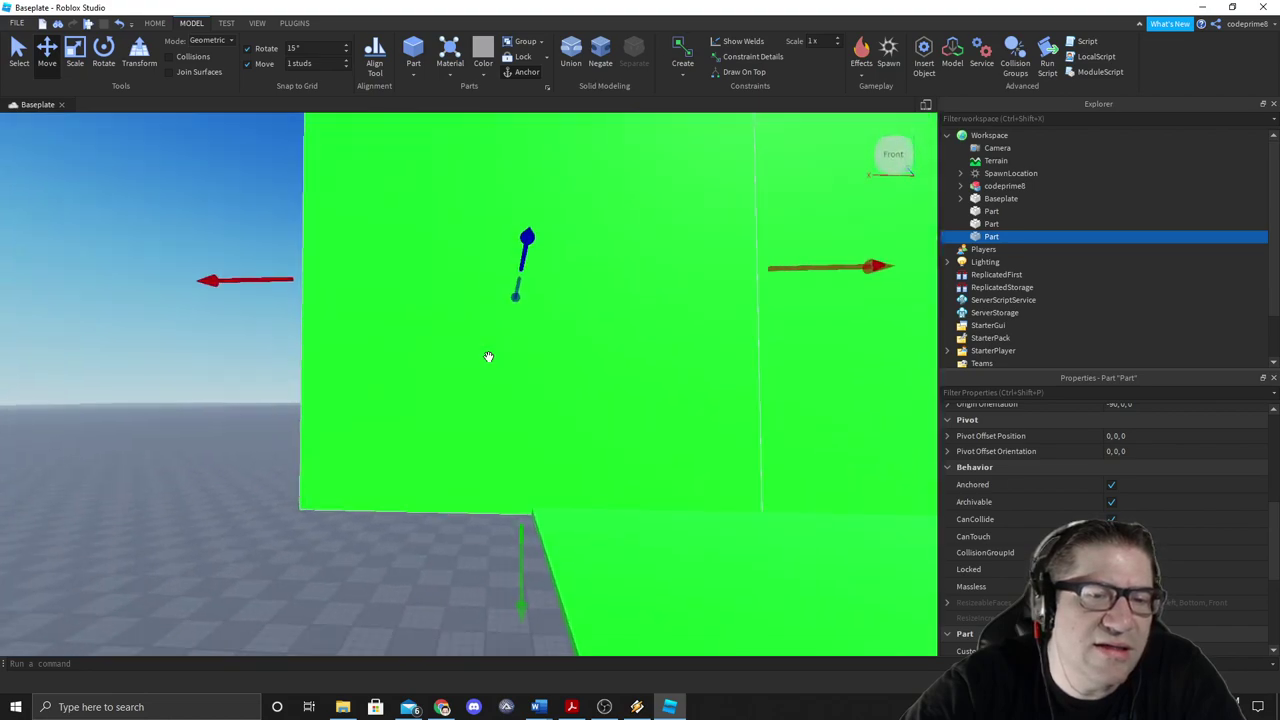
Step: Rotate the duplicated wall 90° about the vertical axis so it stands perpendicular to the back wall
left_click(103, 52)
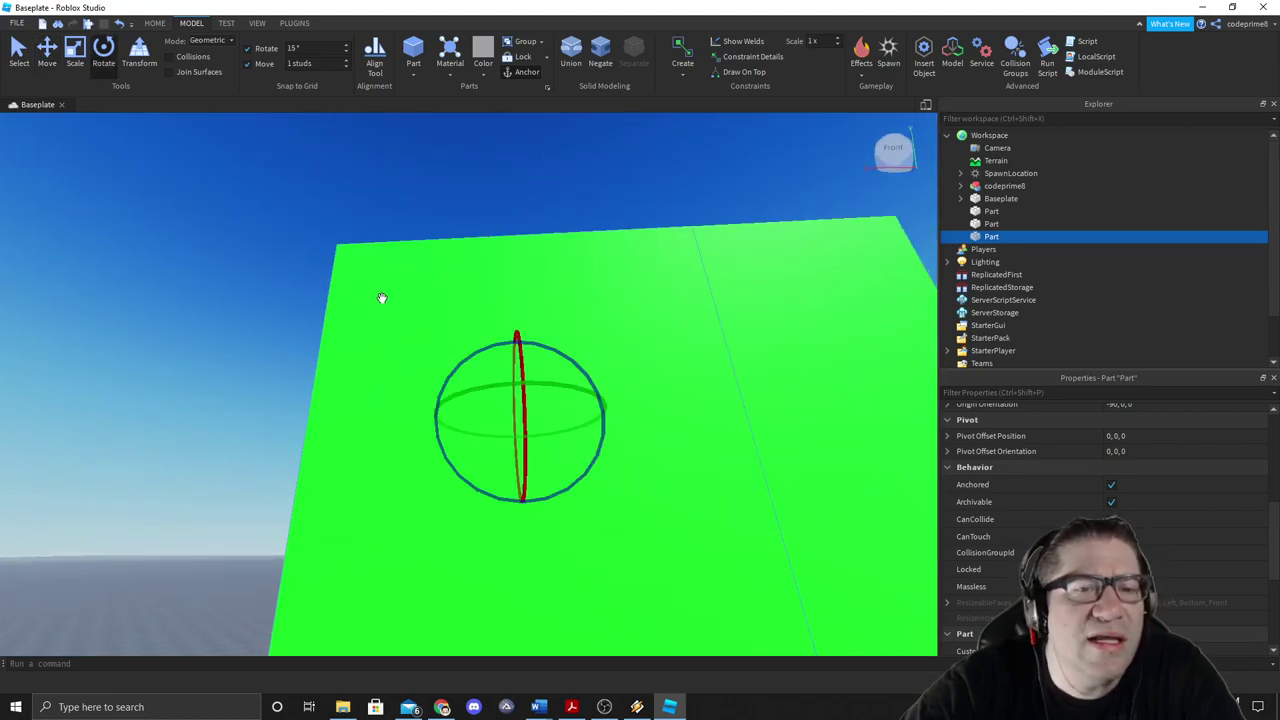
right_click(463, 349)
right_click(462, 352)
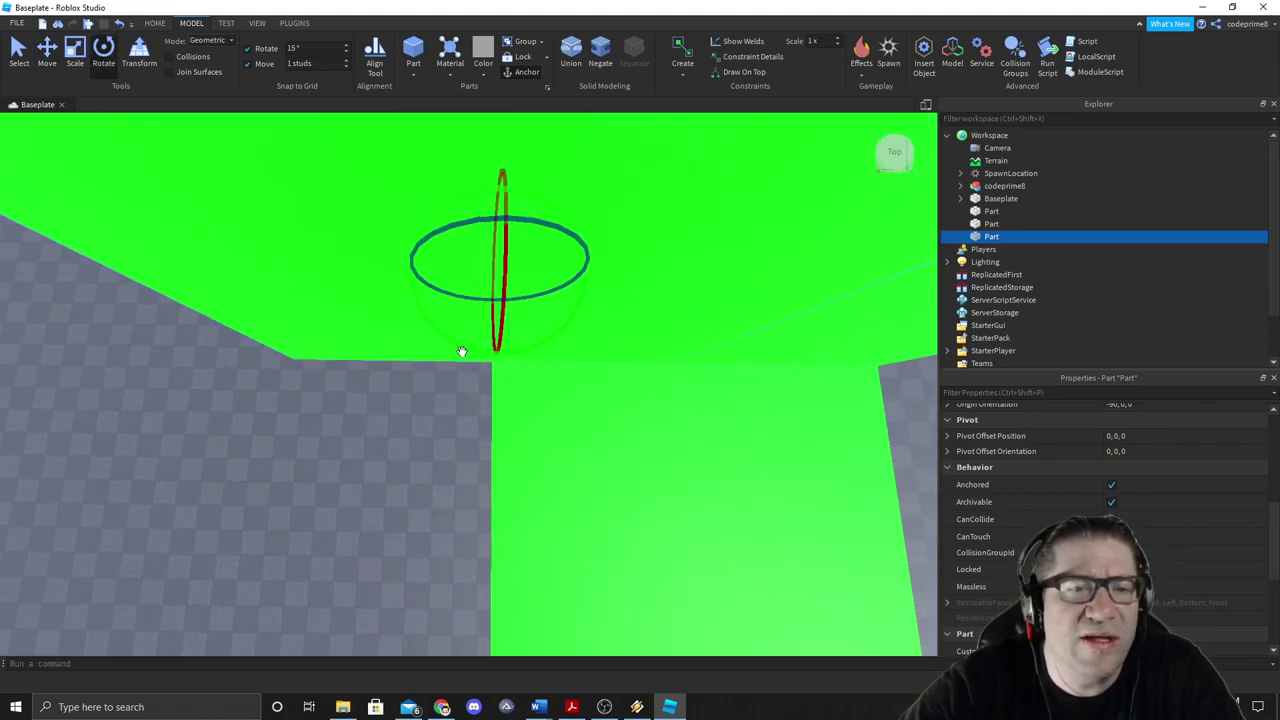
left_click_drag(403, 357, 516, 446)
key("d")
key("a")
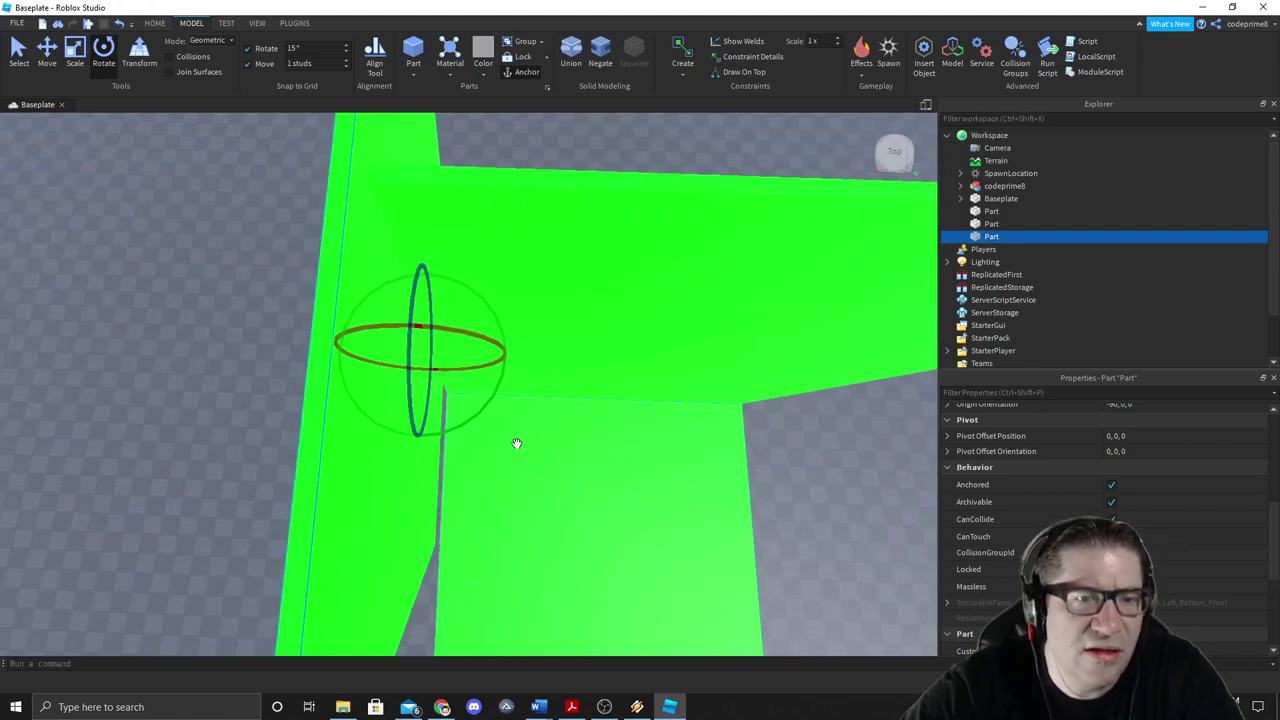
Step: Move the side wall along the floor slab's side edge so it meets the back wall in a corner, and deselect it
left_click(47, 55)
left_click_drag(508, 354, 526, 320)
scroll(530, 323, "down", 3)
left_click_drag(608, 372, 475, 408)
left_click_drag(323, 471, 323, 471)
right_click(323, 471)
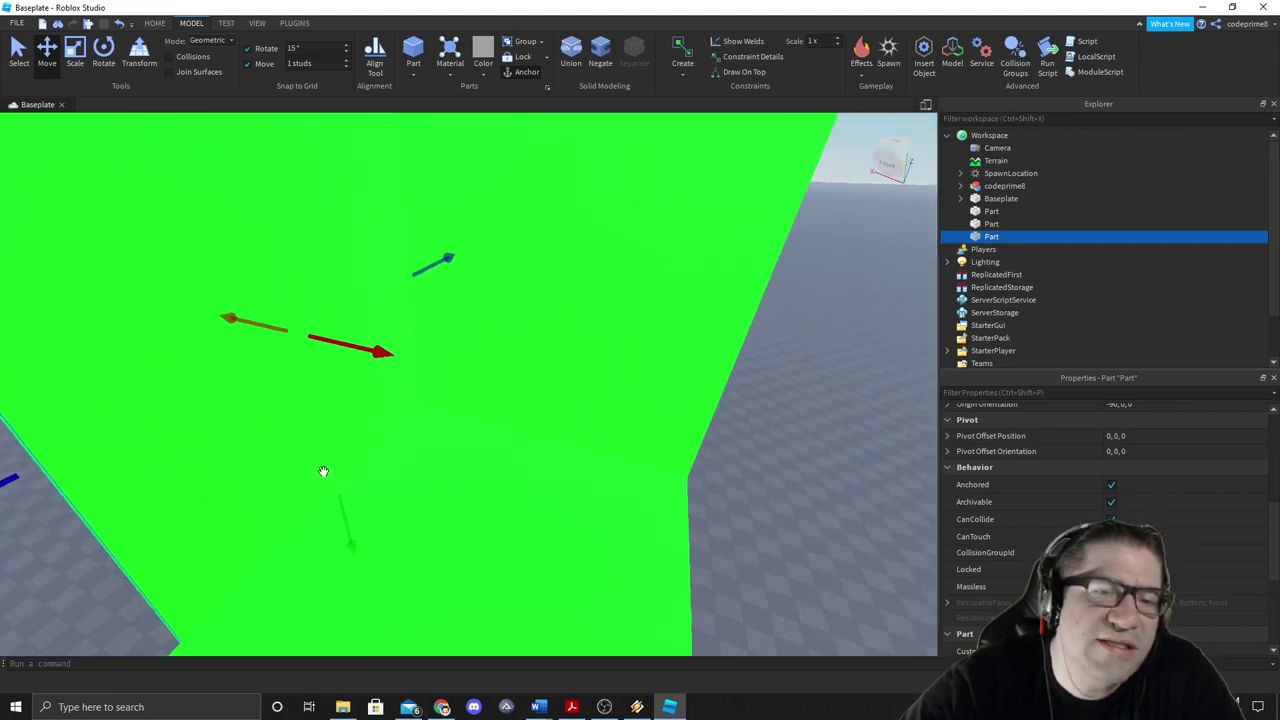
left_click(687, 551)
right_click(687, 551)
scroll(688, 551, "up", 3)
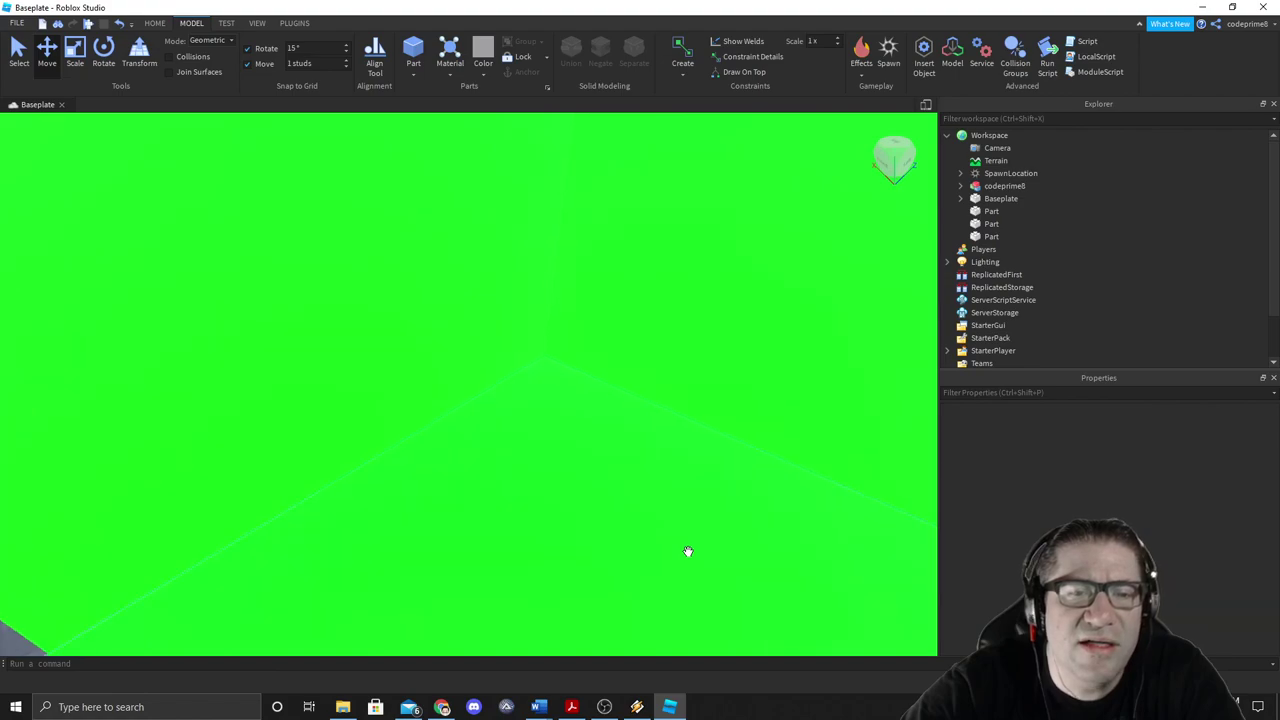
scroll(687, 551, "down", 3)
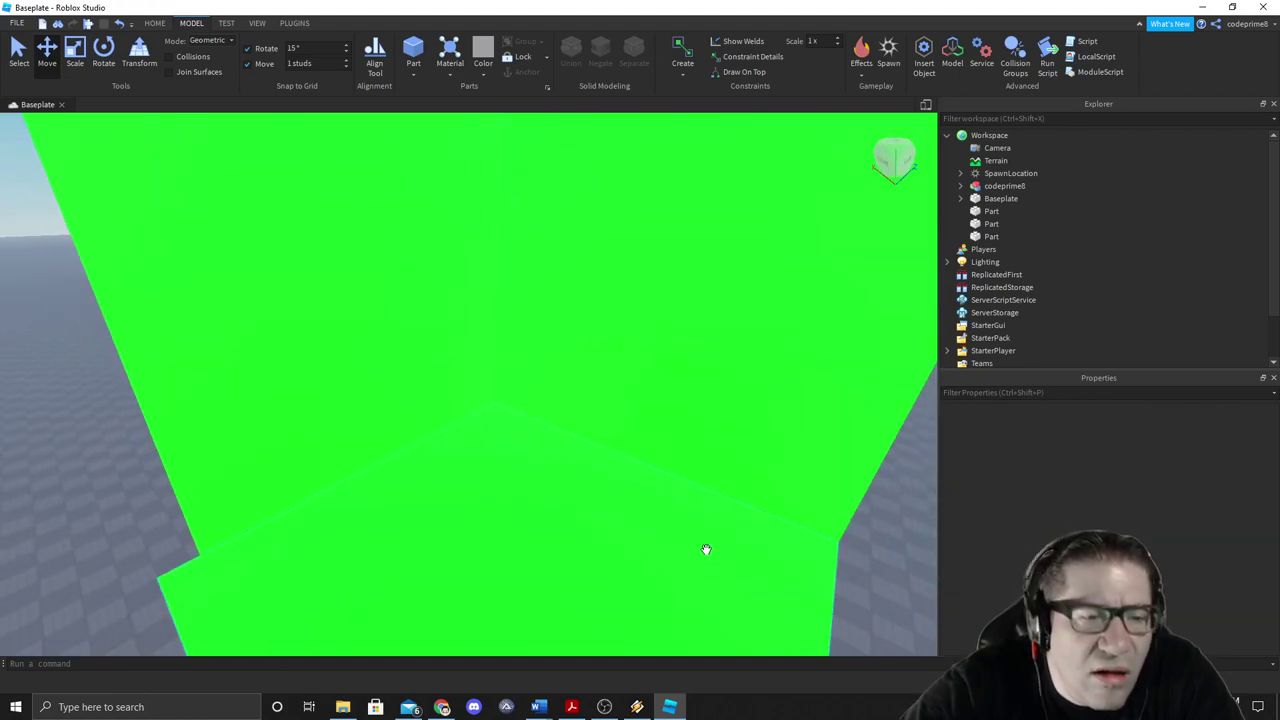
right_click(533, 614)
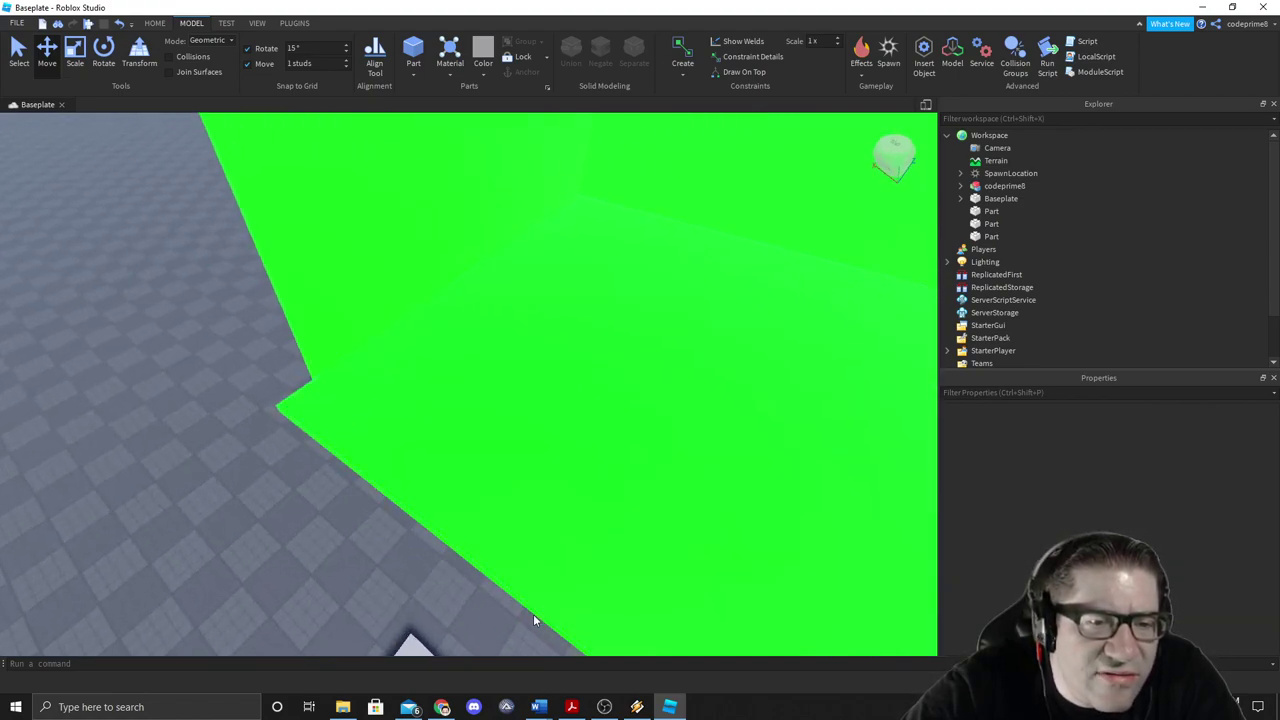
Step: Examine the corner where the green floor slab and both walls meet for gaps
scroll(533, 614, "up", 1)
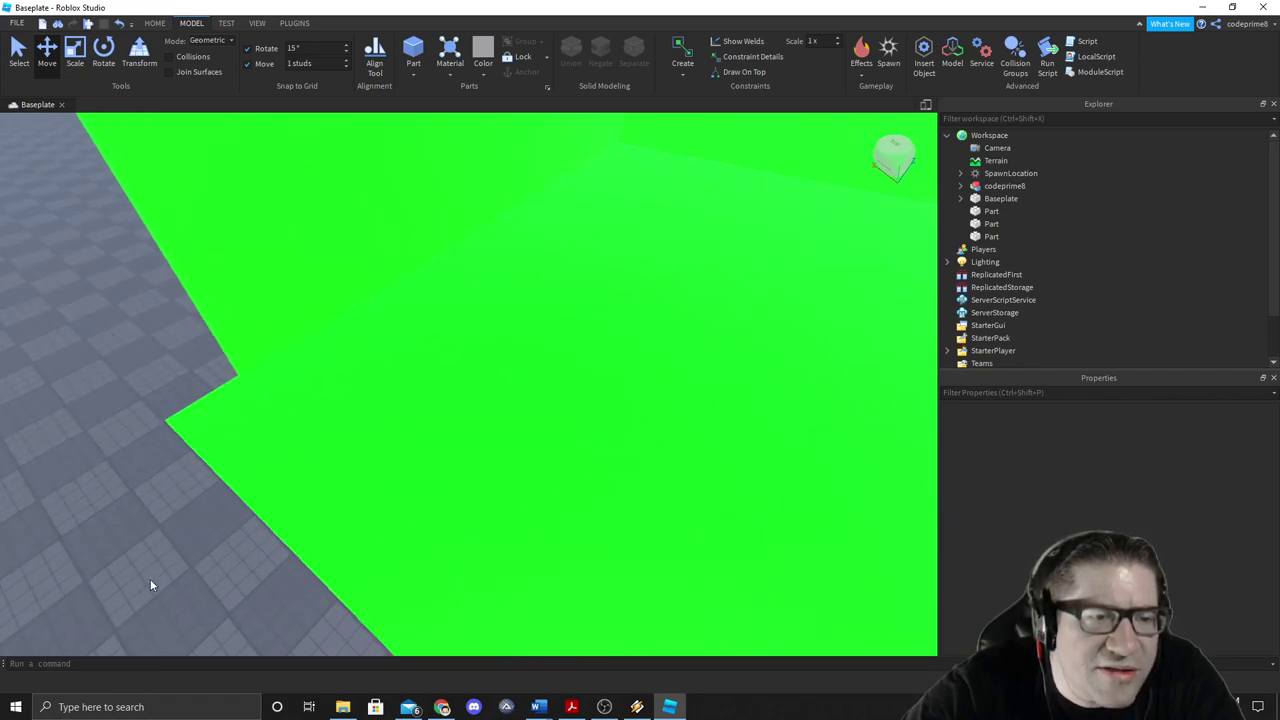
scroll(400, 426, "up", 3)
scroll(426, 381, "down", 5)
scroll(430, 375, "up", 2)
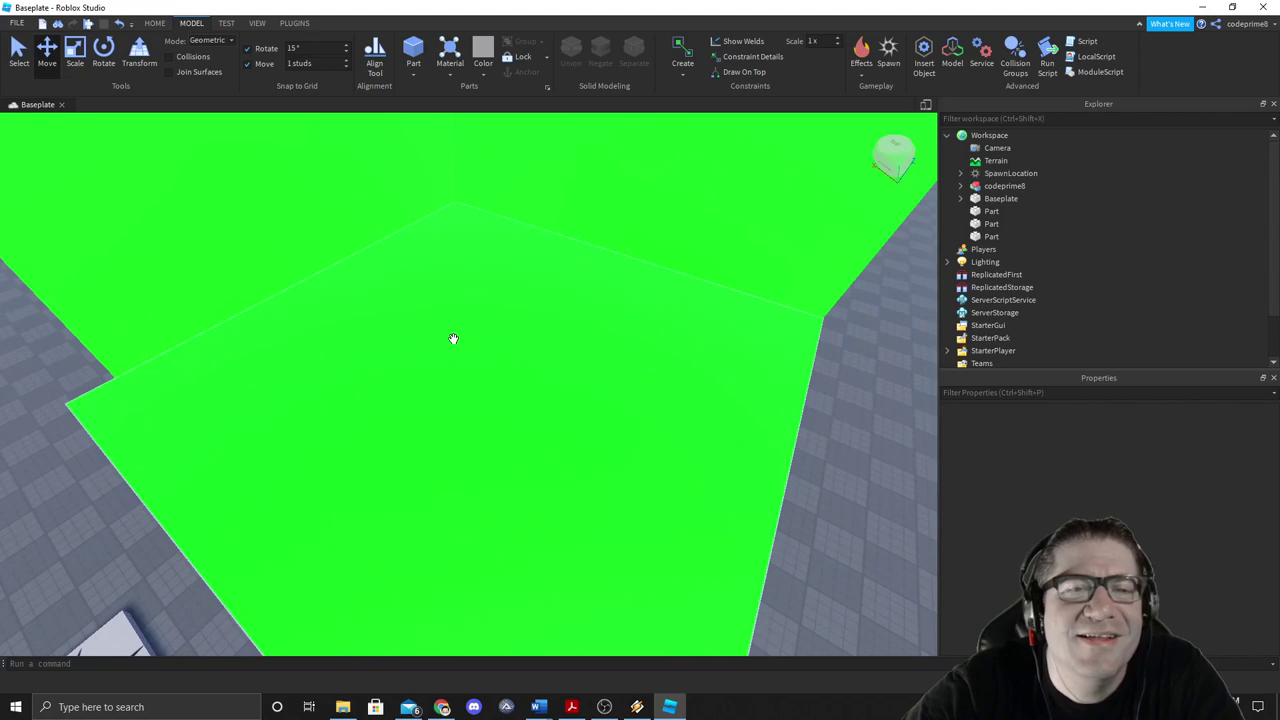
right_click(919, 472)
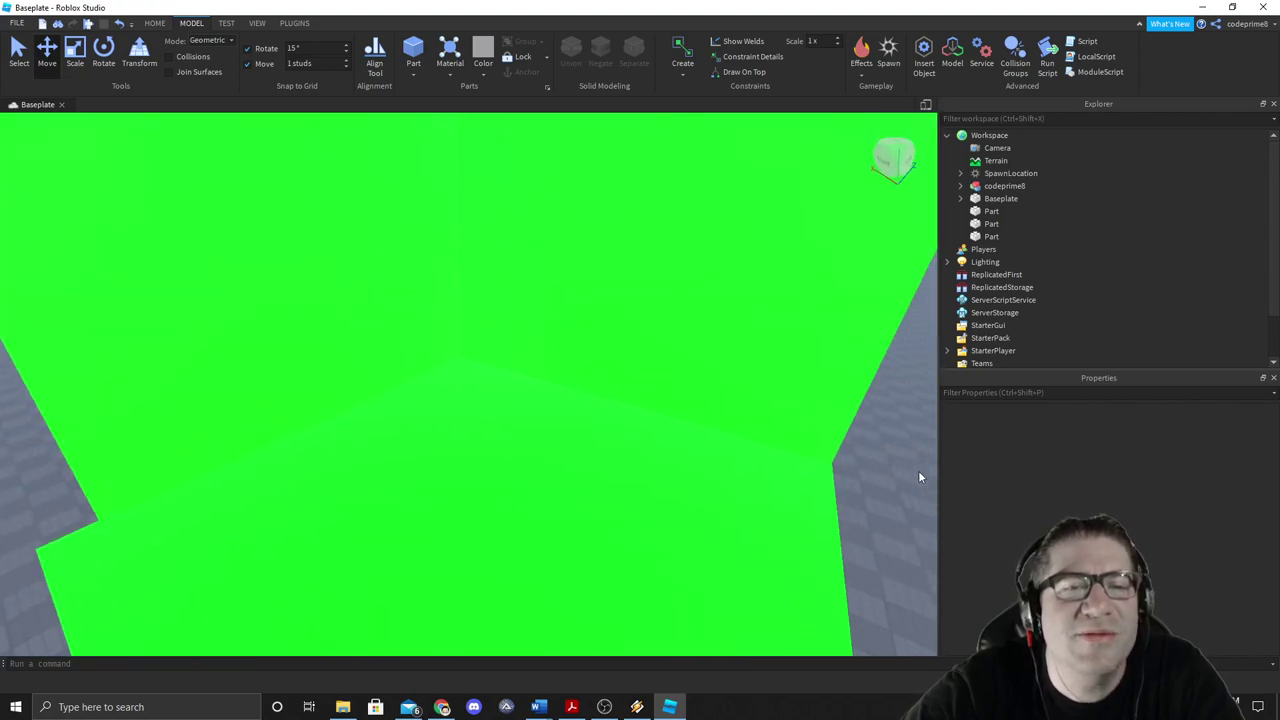
right_click(919, 472)
scroll(919, 472, "down", 2)
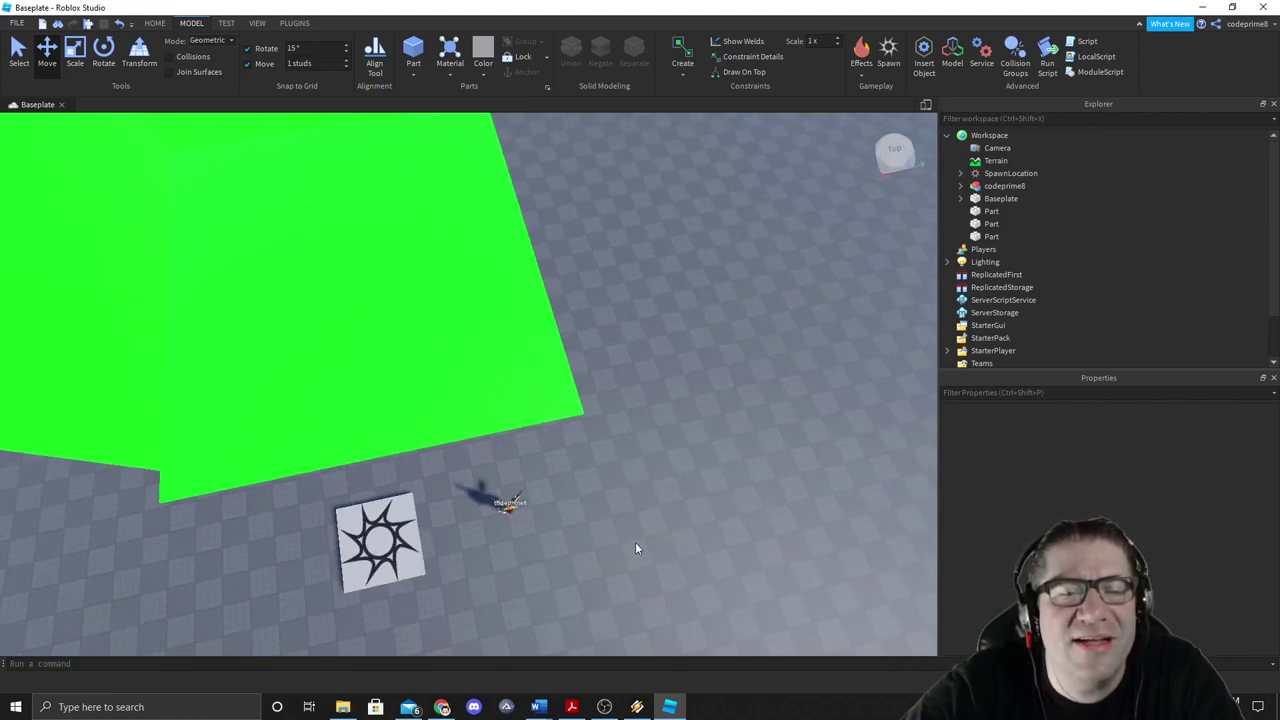
Step: Move the avatar model from beside the spawn pad over the green floor slab, between the two walls
left_click(1010, 186)
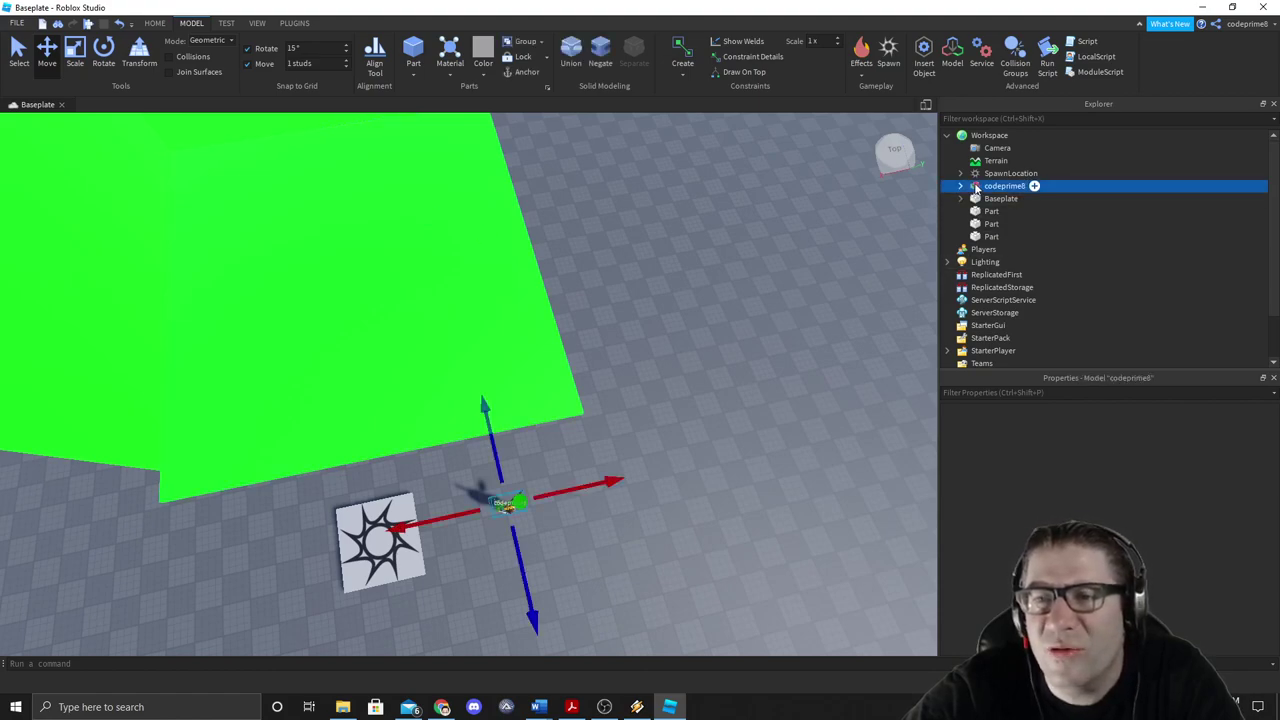
left_click_drag(522, 600, 449, 275)
left_click_drag(448, 193, 357, 189)
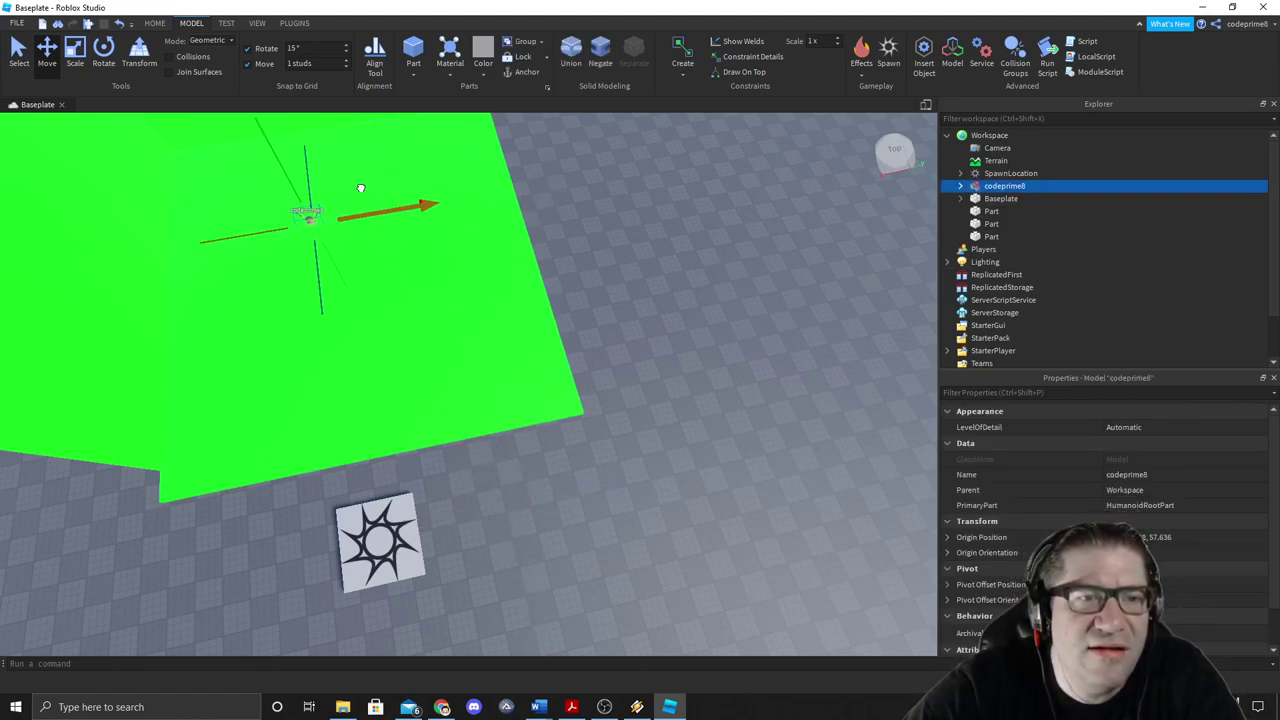
Step: Raise the avatar until its whole body stands clear above the green floor, and deselect it
right_click(415, 286)
scroll(415, 286, "up", 2)
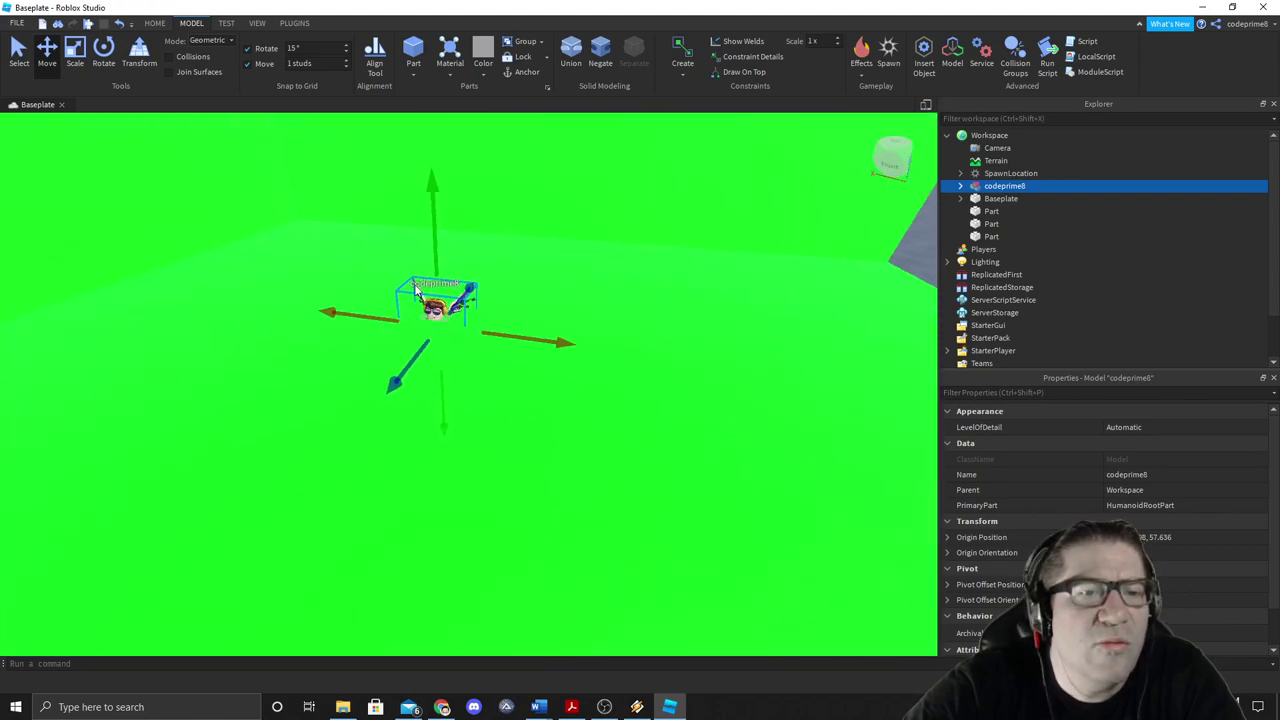
left_click_drag(478, 282, 486, 150)
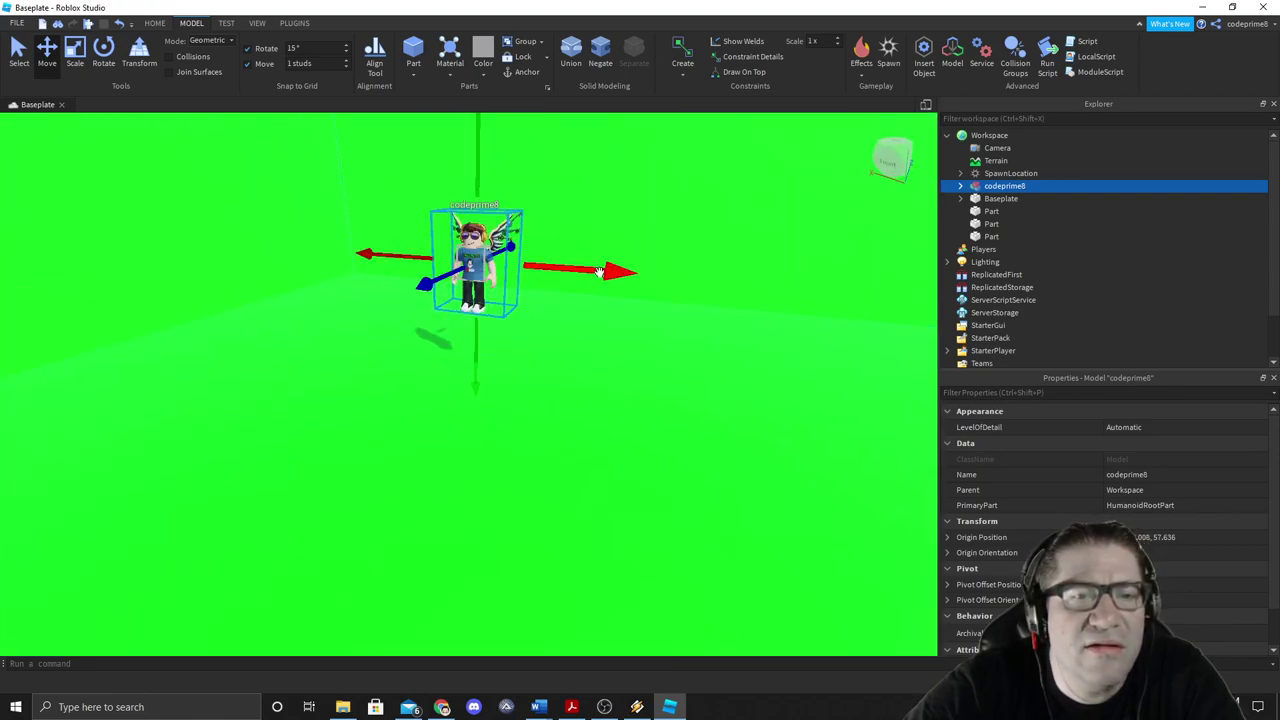
right_click(624, 301)
scroll(624, 301, "up", 3)
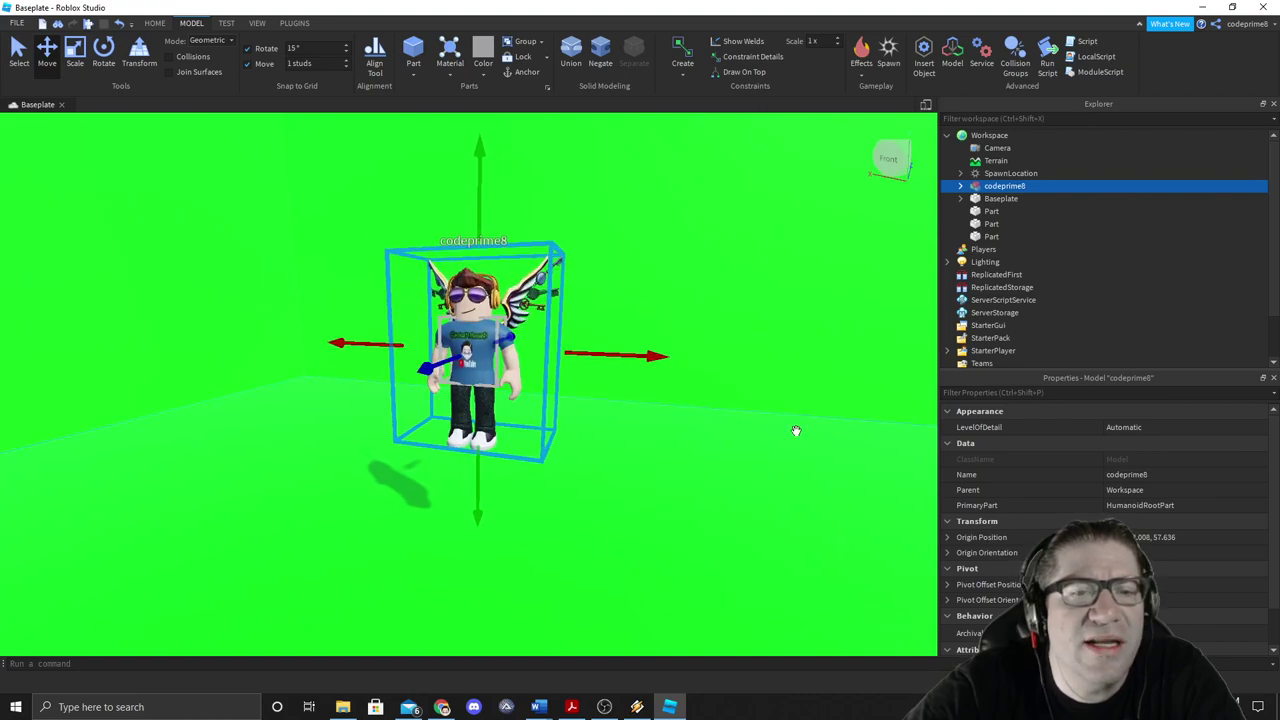
left_click(1045, 300)
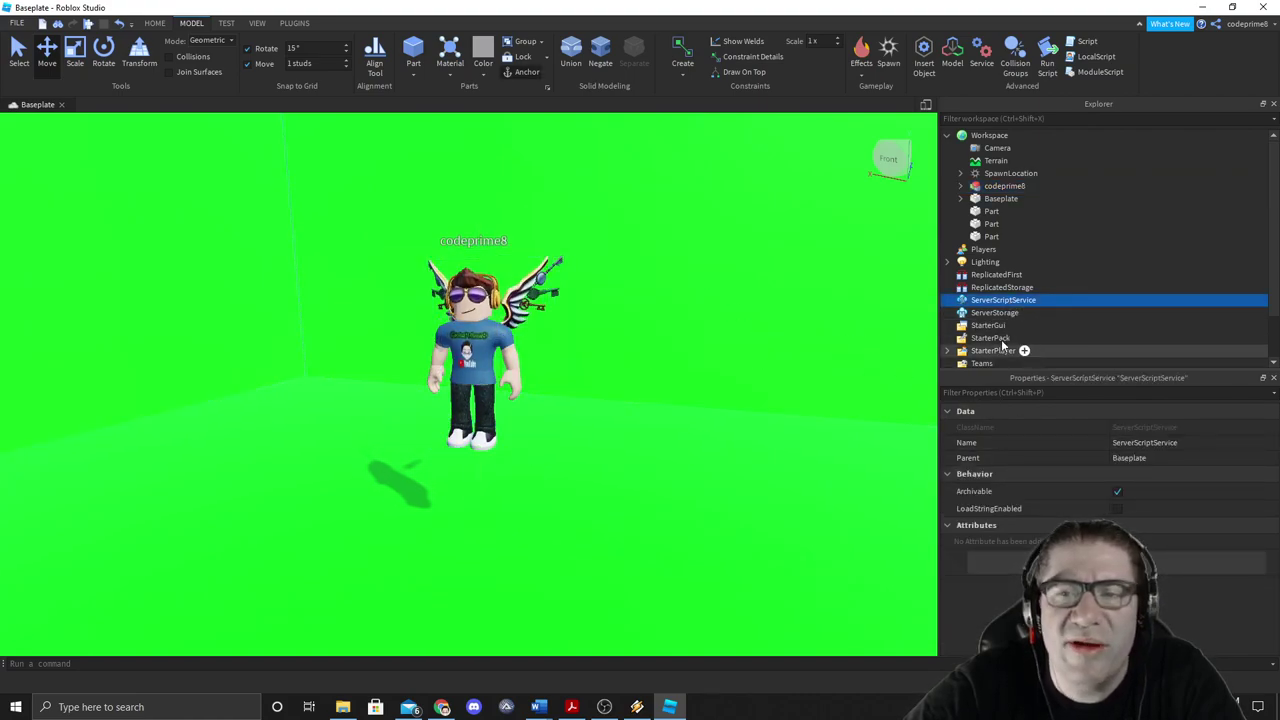
scroll(789, 309, "down", 5)
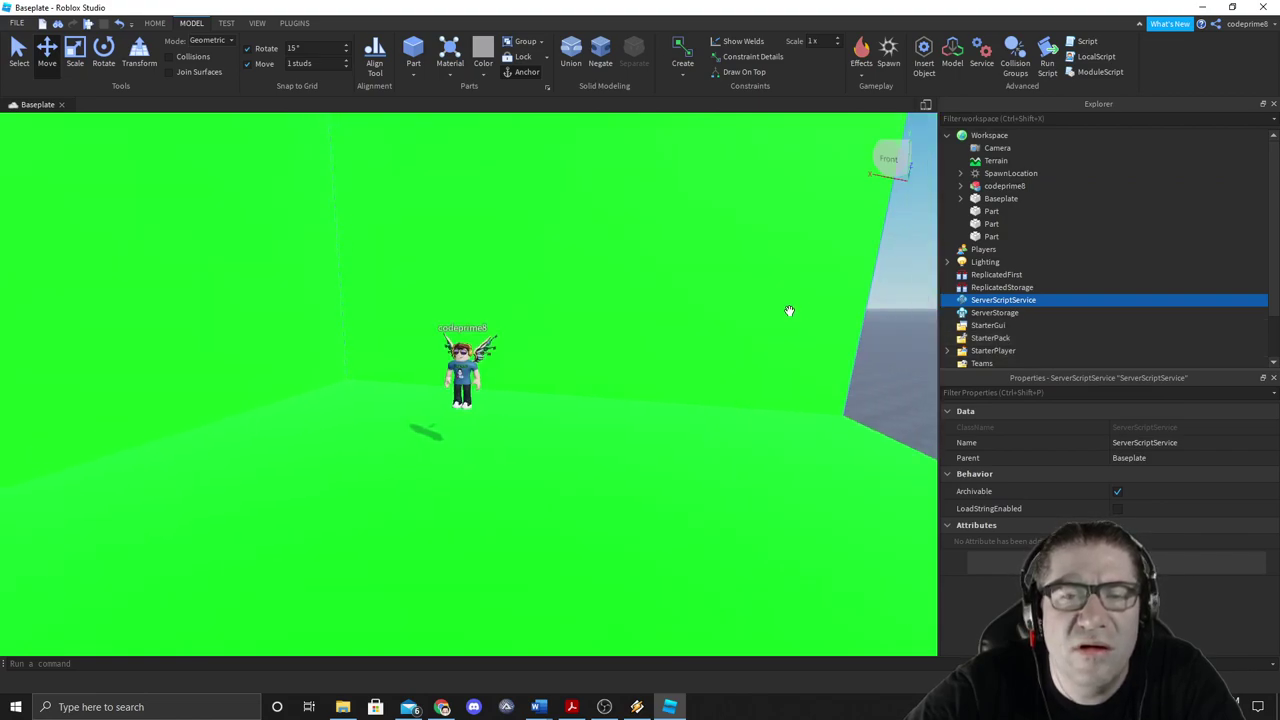
left_click(914, 350)
Step: Turn off CastShadow for all of the avatar's body parts from Head to HumanoidRootPart
scroll(914, 346, "up", 3)
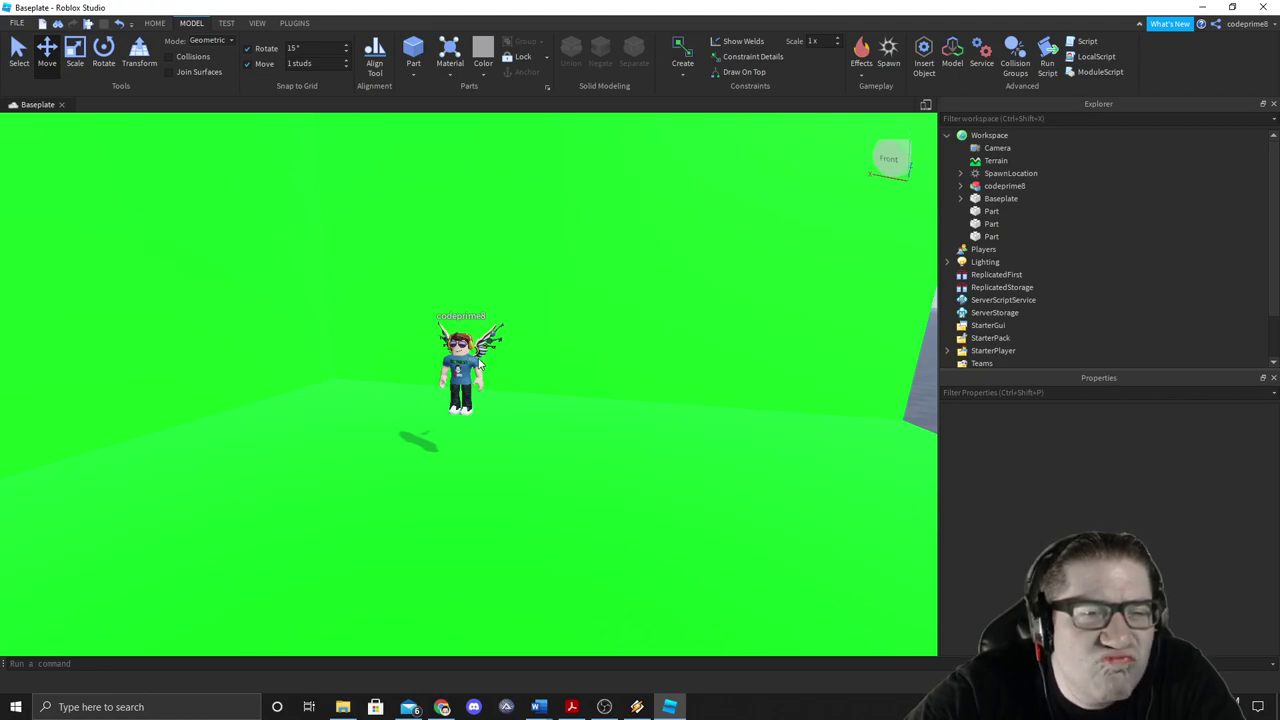
scroll(500, 366, "up", 2)
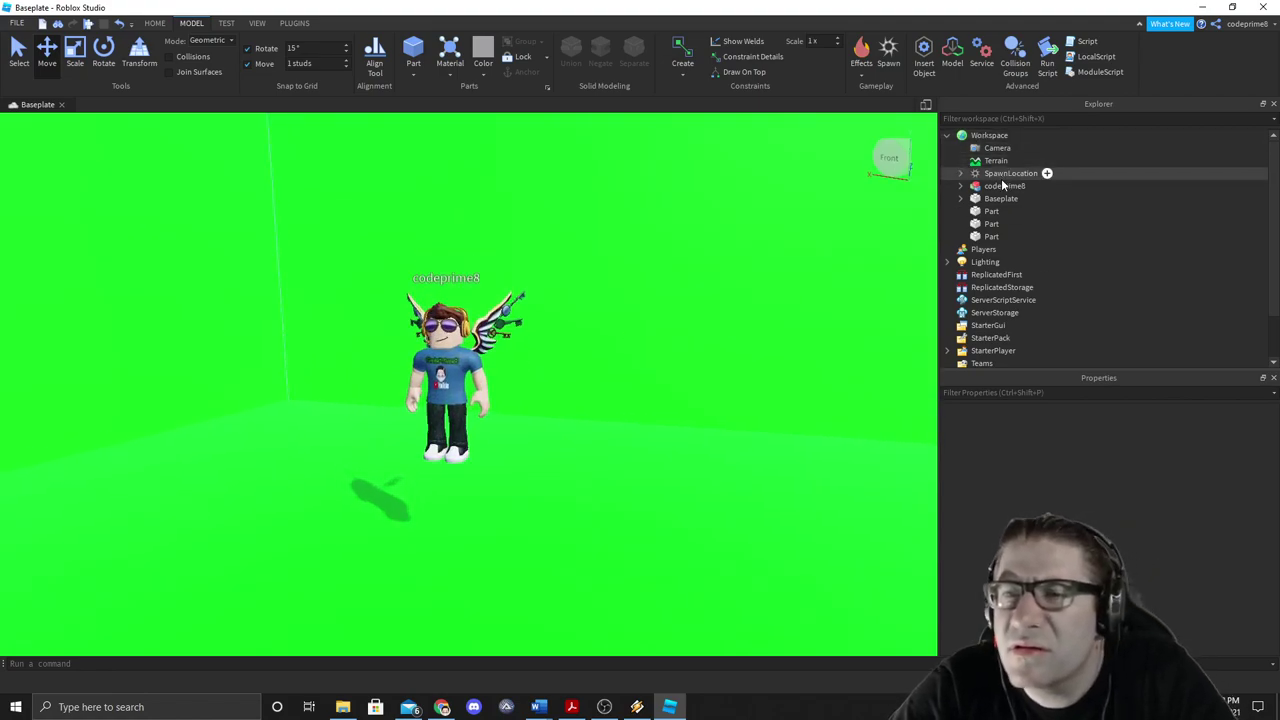
left_click(1005, 186)
left_click(961, 186)
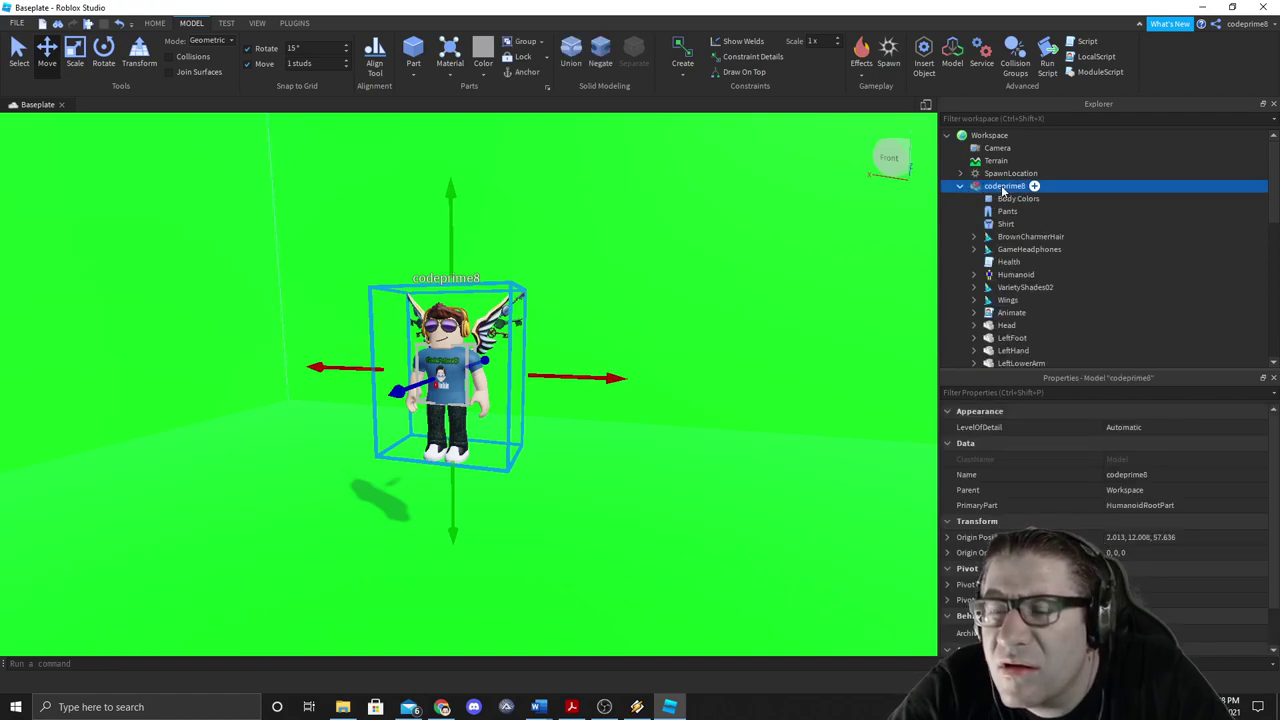
scroll(1005, 188, "down", 1)
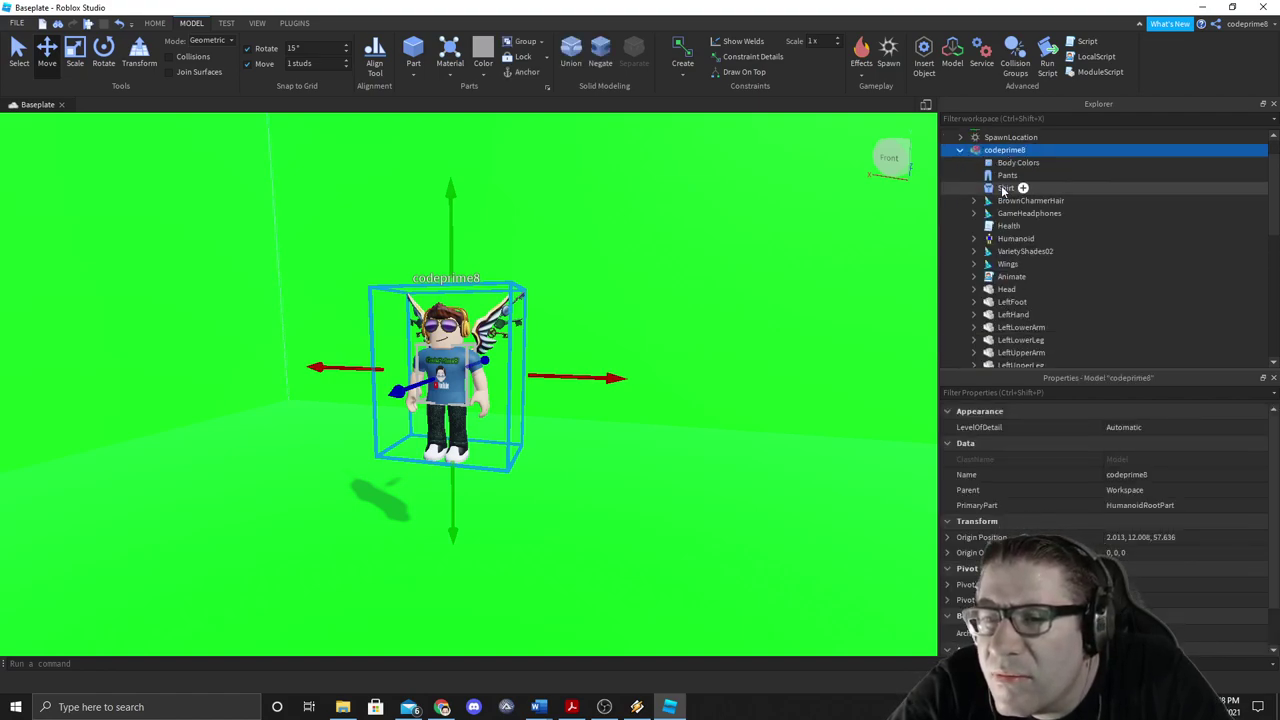
scroll(1040, 235, "down", 3)
left_click(1010, 177)
scroll(1045, 215, "down", 1)
scroll(1048, 222, "down", 1)
left_click(1030, 300, "shift")
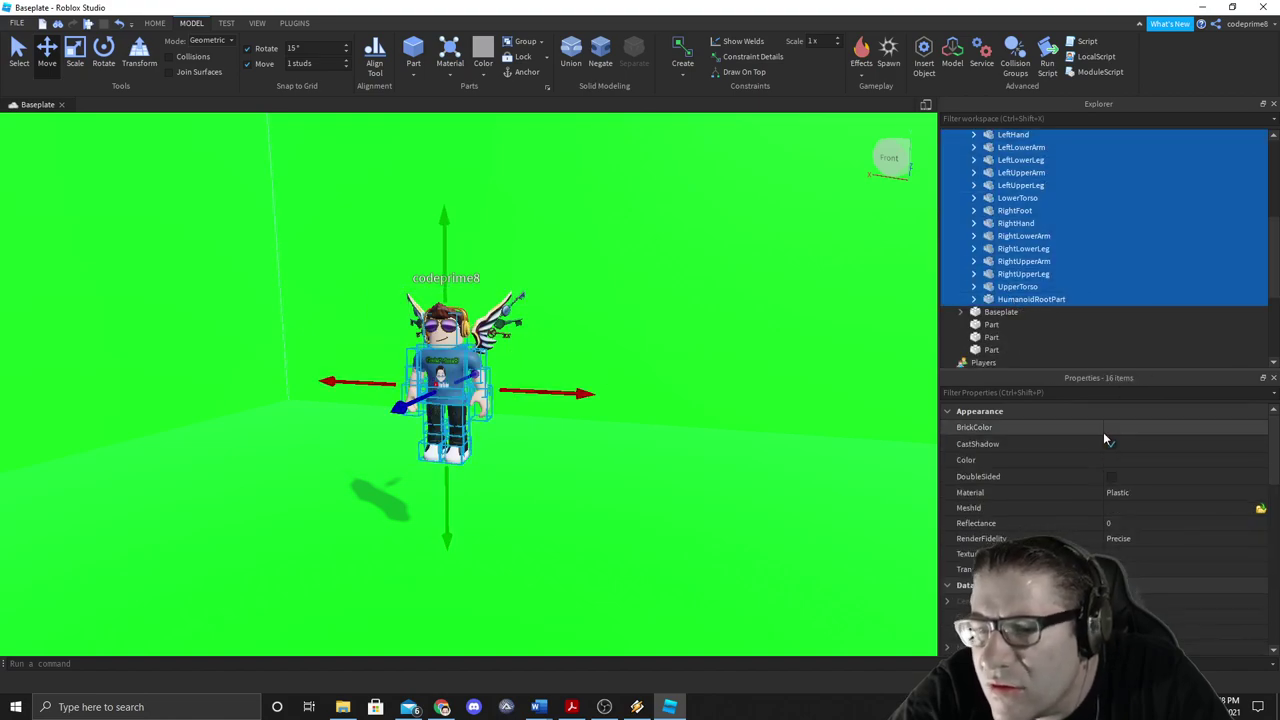
left_click(1110, 443)
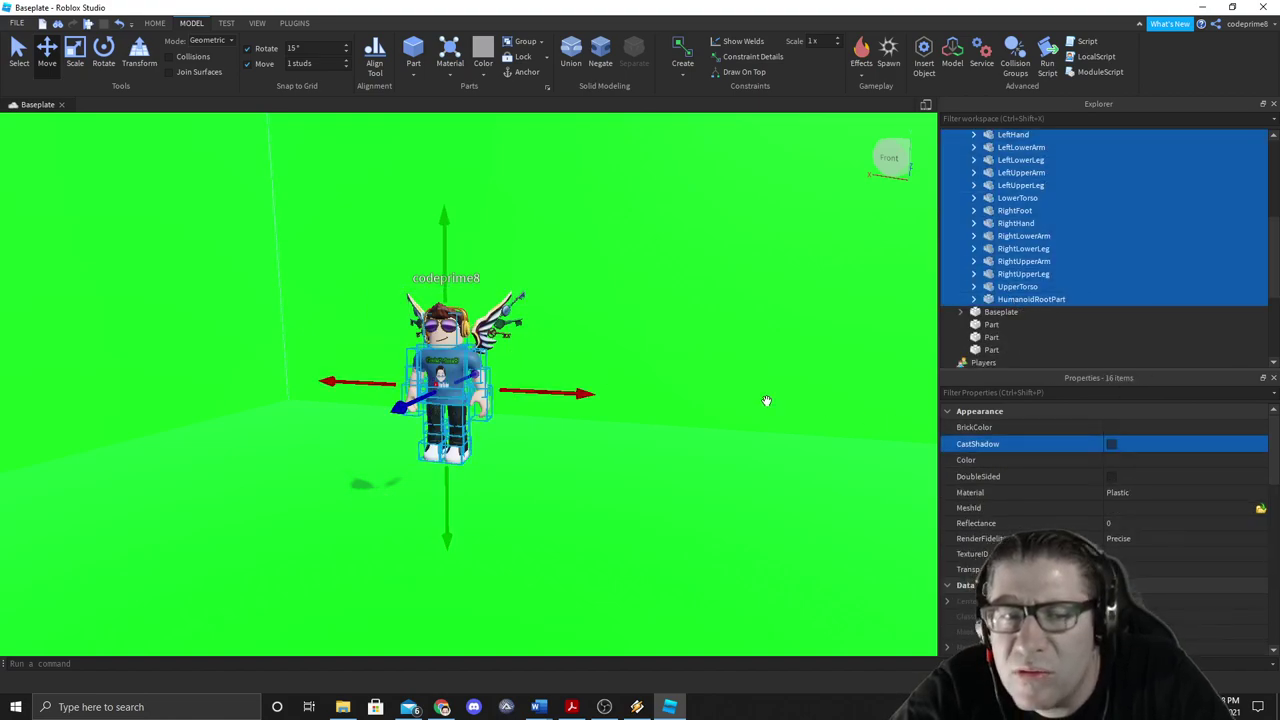
Step: Turn off CastShadow for the Handle parts of the avatar's BrownCharmerHair, GameHeadphones, VarietyShades02 and Wings accessories
scroll(1015, 195, "up", 4)
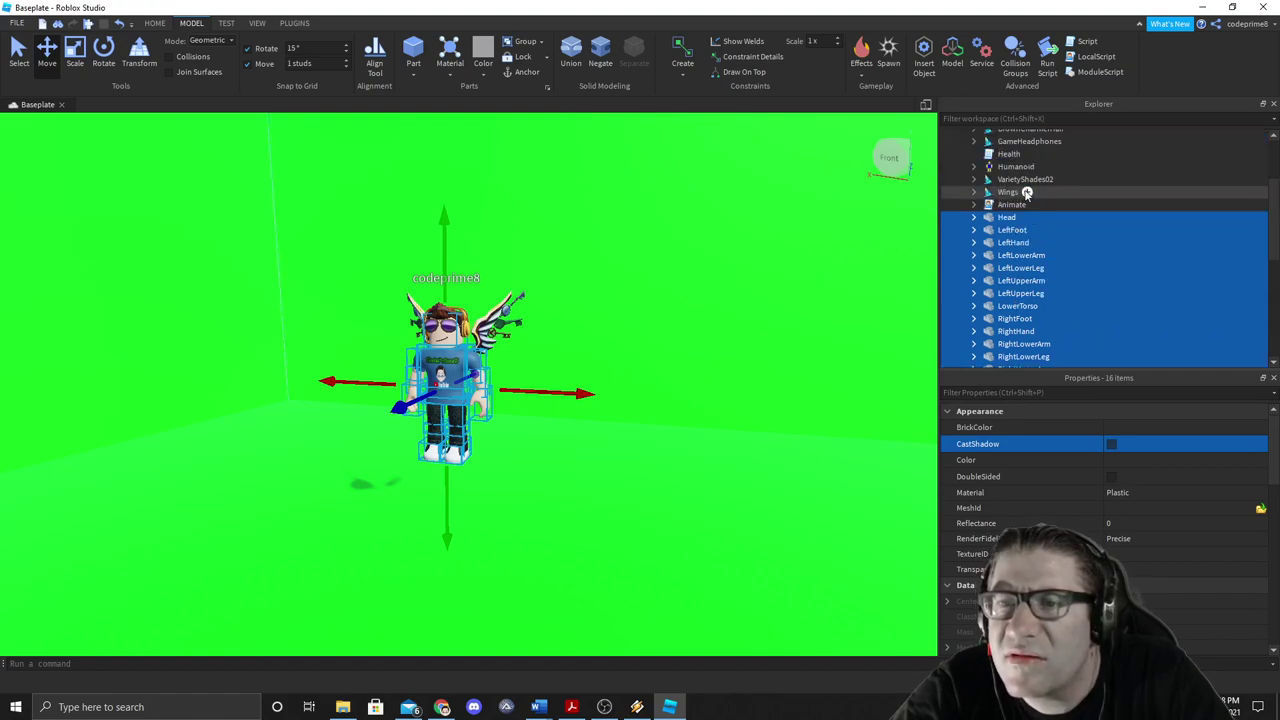
left_click(1022, 166)
left_click(1028, 177, "ctrl")
left_click(1025, 215, "ctrl")
left_click(1007, 228, "ctrl")
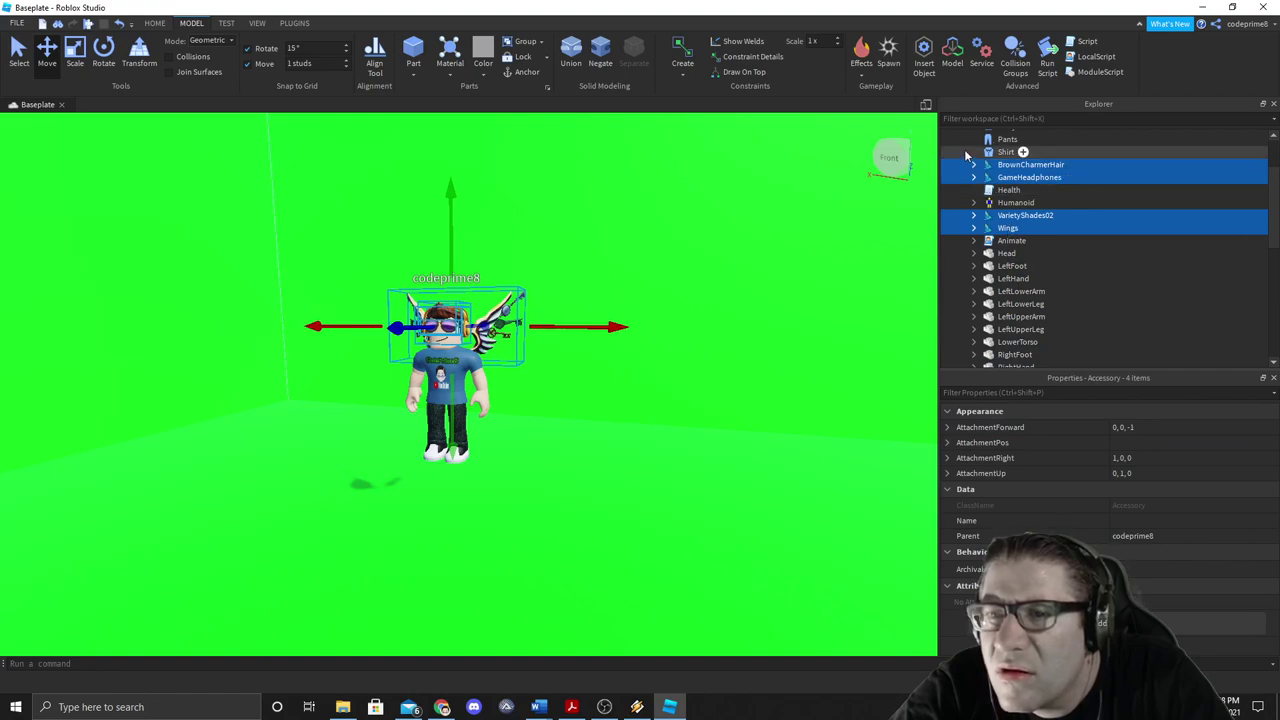
scroll(1072, 198, "up", 2)
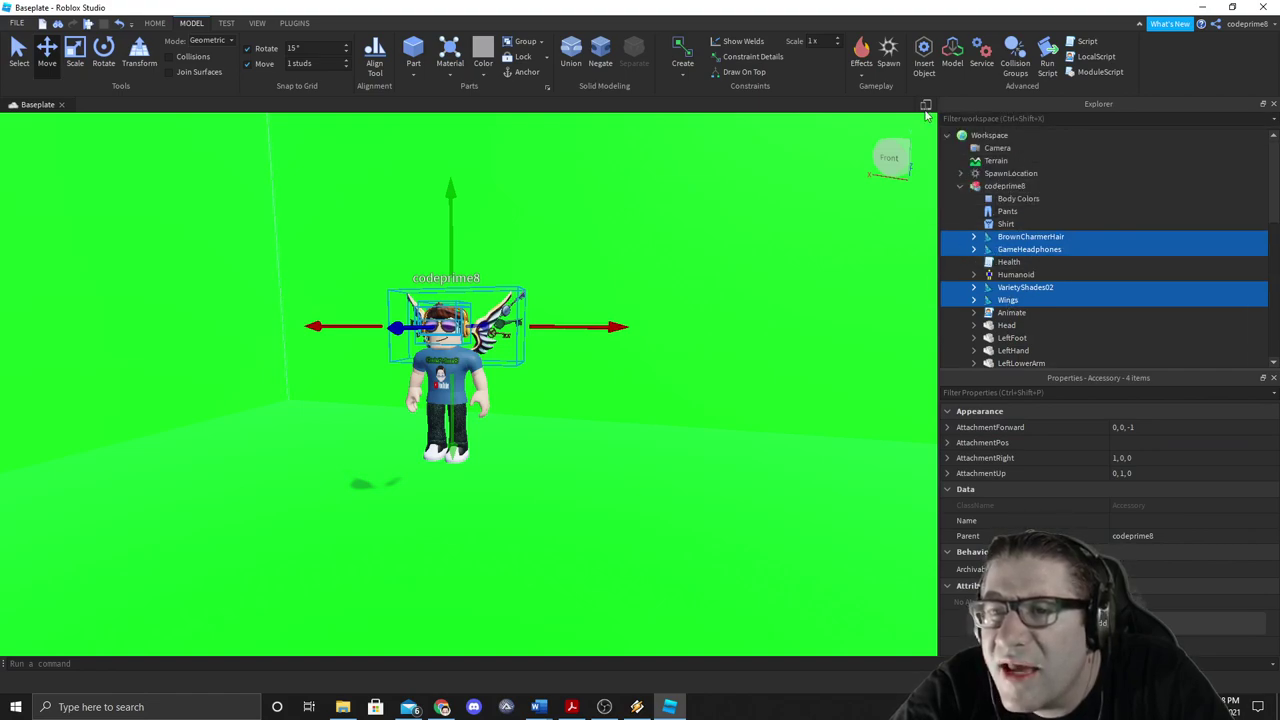
right_click(1045, 240)
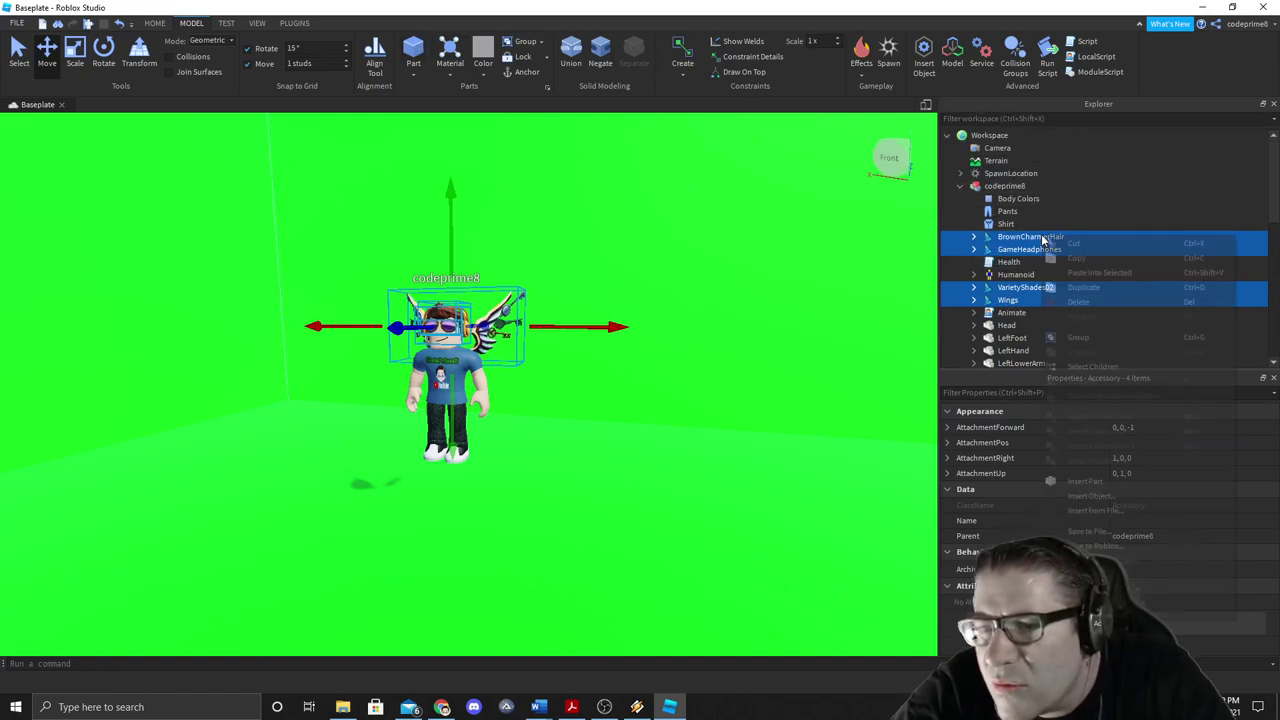
left_click(1126, 366)
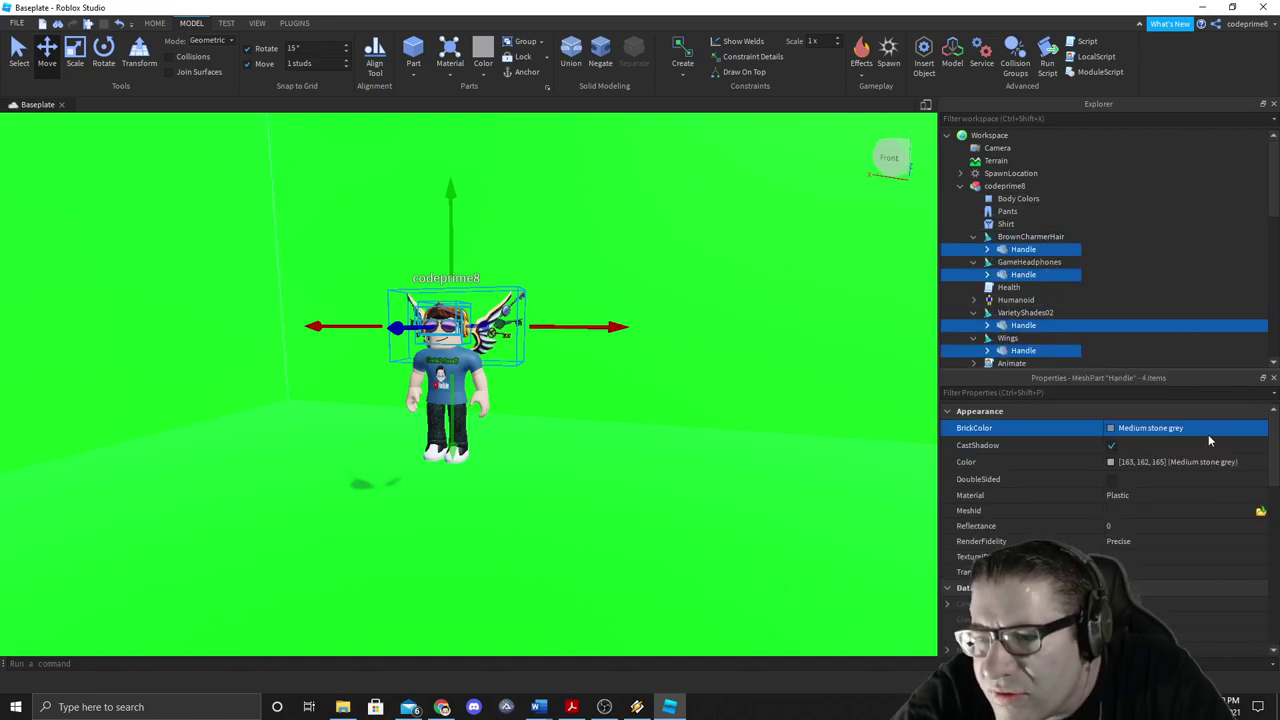
left_click(1112, 446)
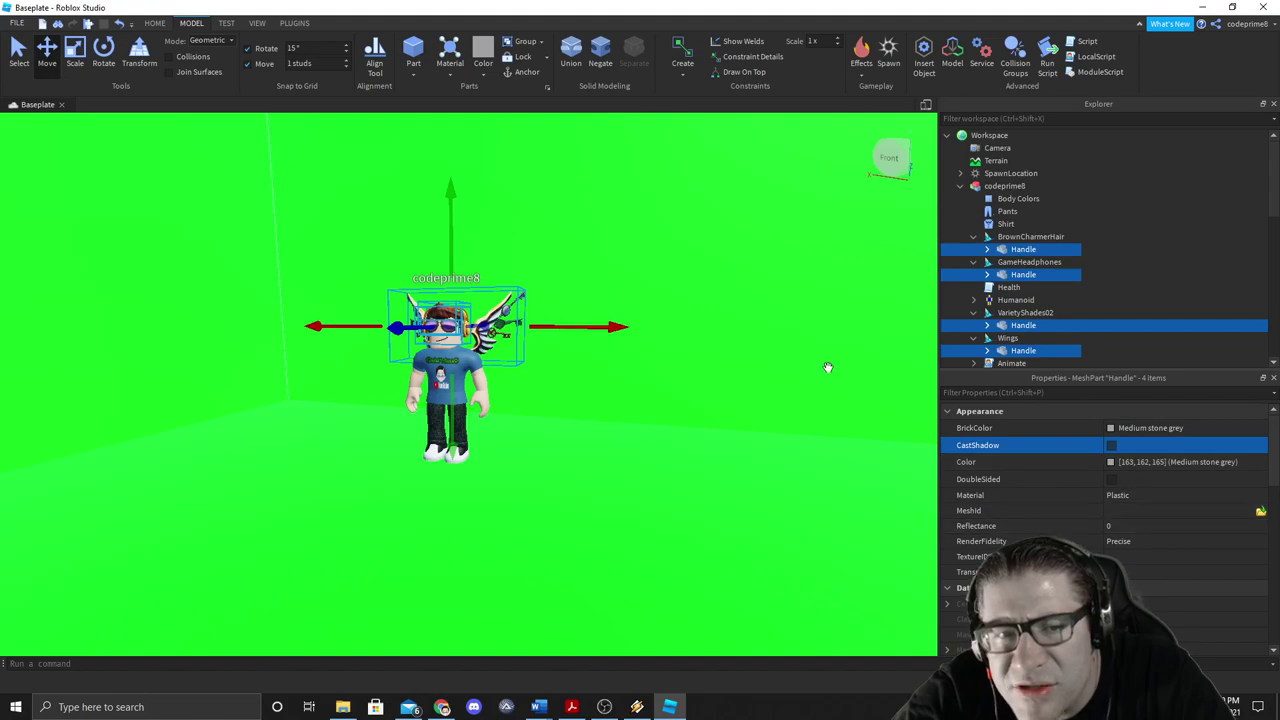
Step: Open Moon Animator and create a new animation of type Animation named Pos
left_click(820, 279)
left_click_drag(896, 344, 841, 343)
key("w")
key("a")
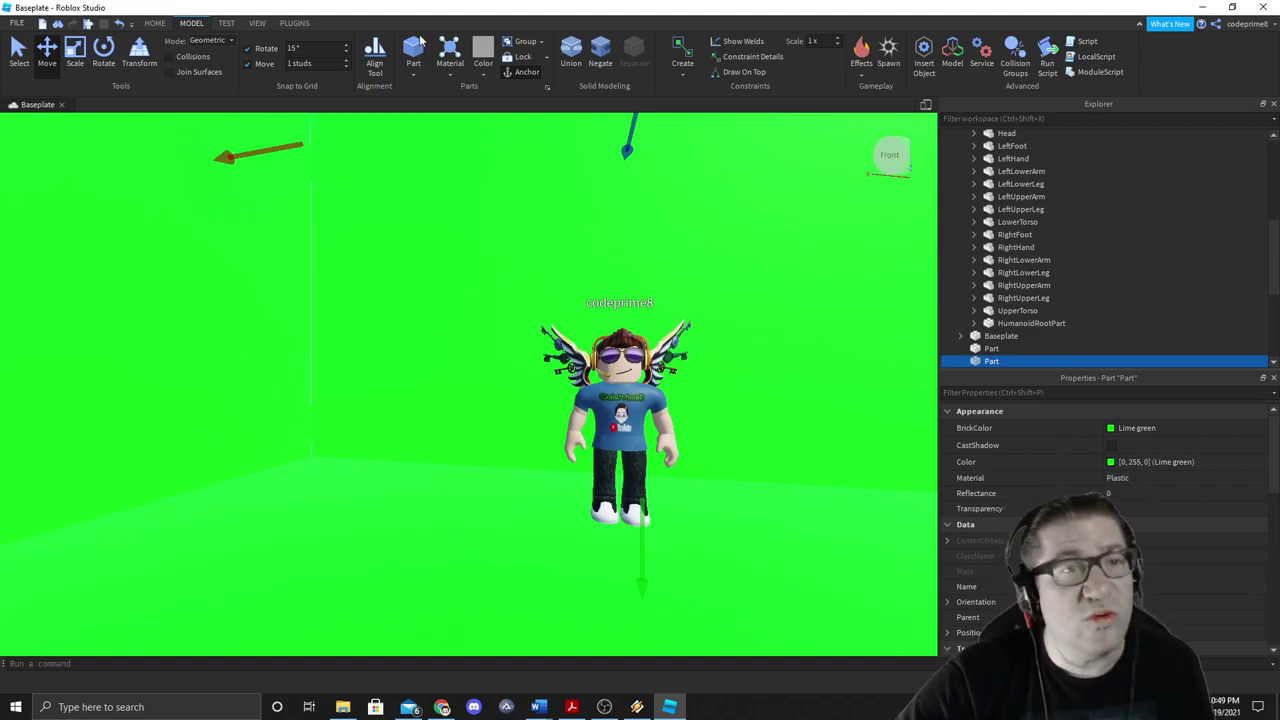
left_click(294, 23)
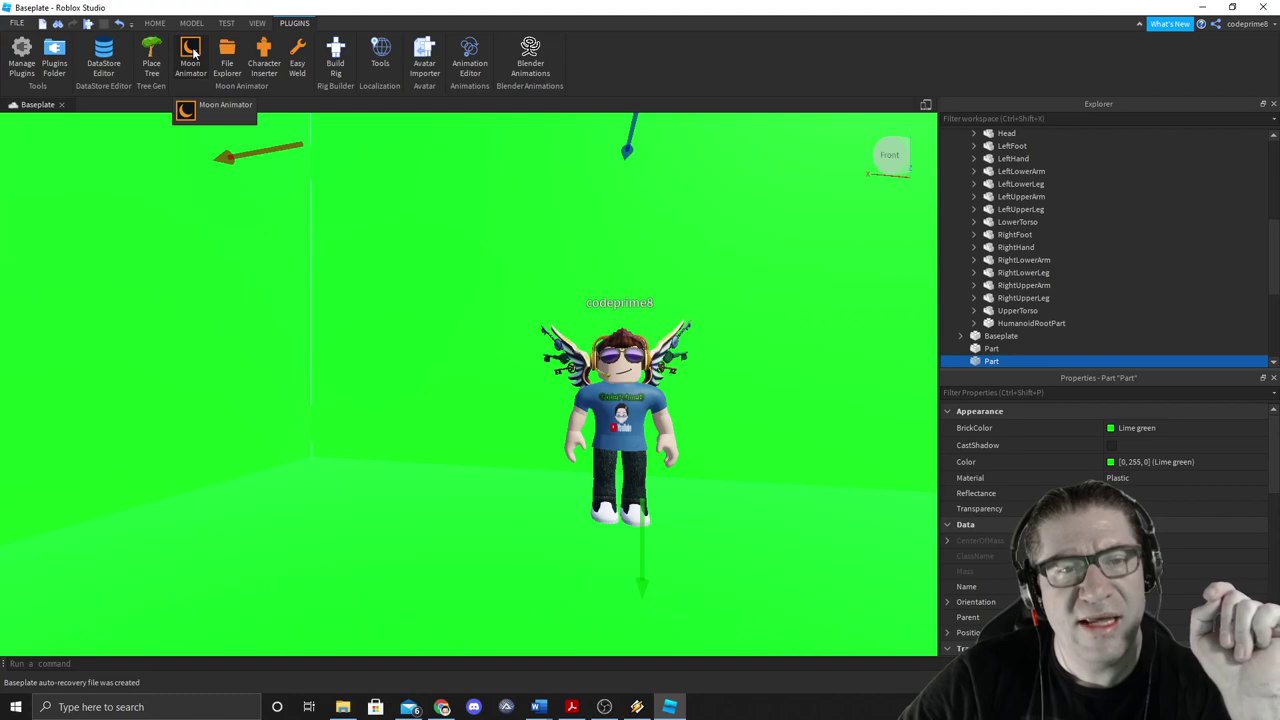
left_click(193, 52)
left_click_drag(449, 294, 199, 167)
left_click(11, 188)
left_click(37, 208)
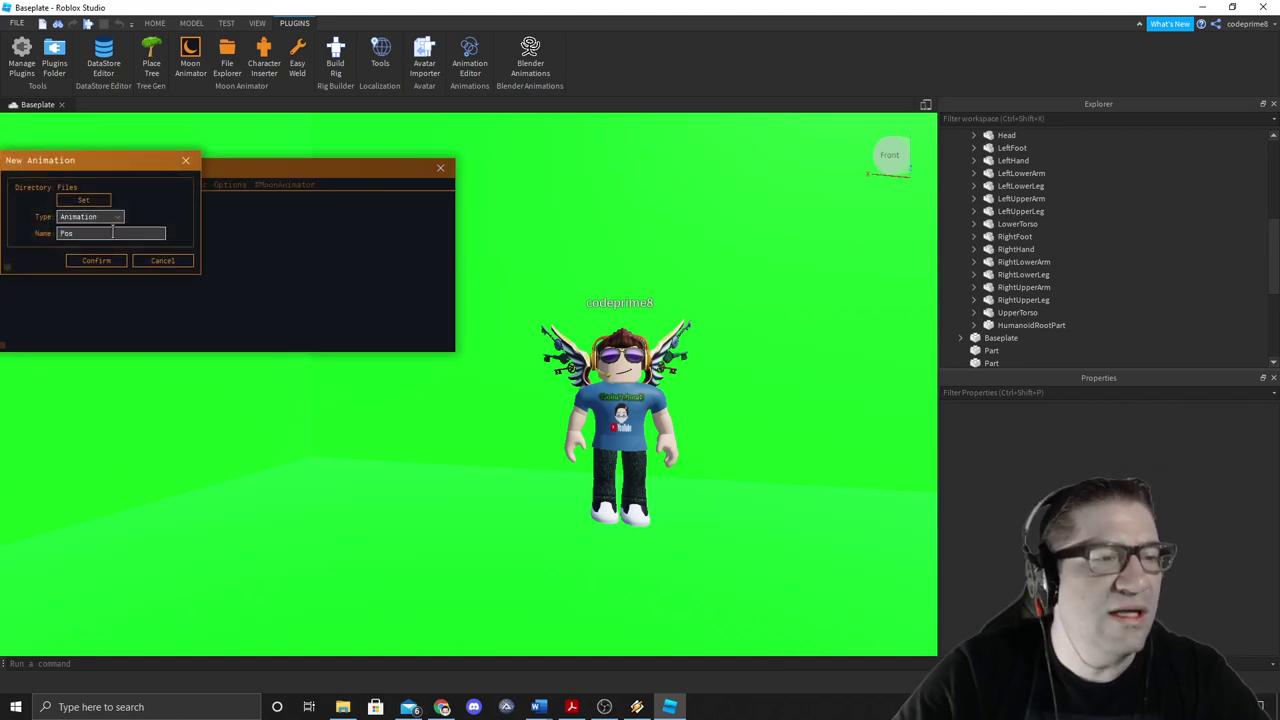
left_click(106, 262)
mouse_move(217, 169)
left_mouse_down()
mouse_move(251, 165)
mouse_move(212, 168)
mouse_move(230, 157)
left_mouse_up()
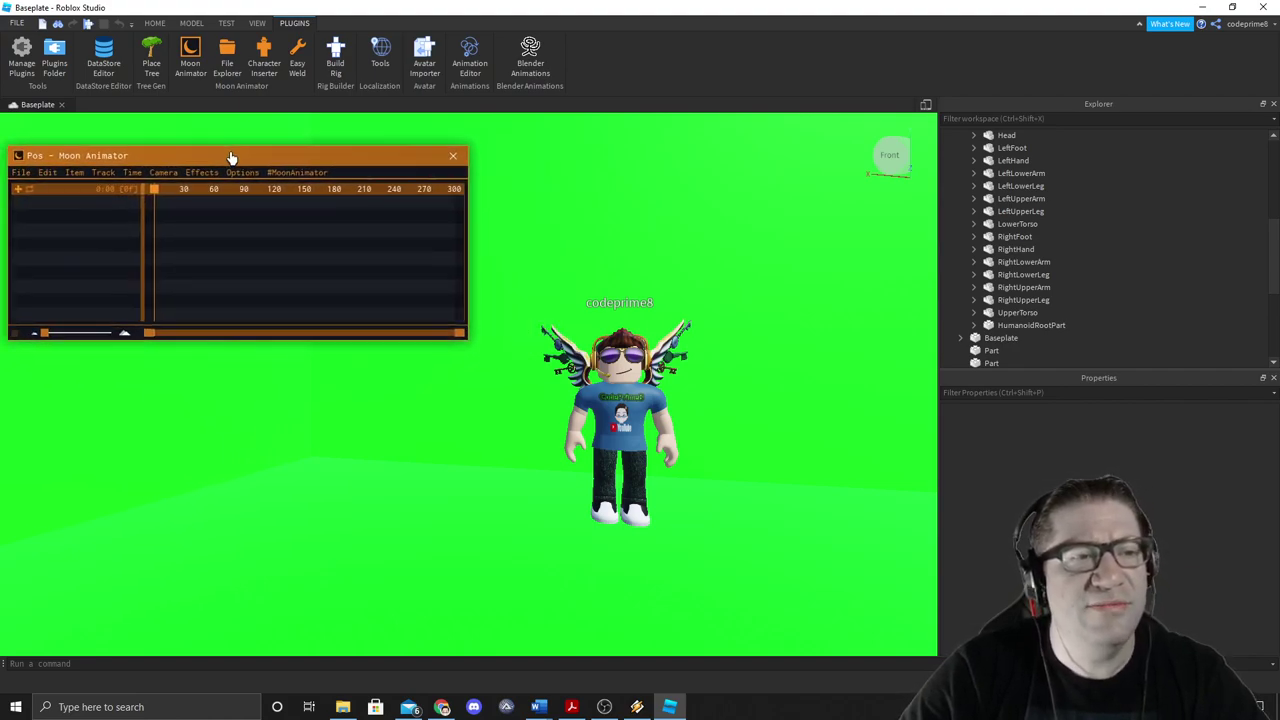
scroll(1040, 236, "up", 10)
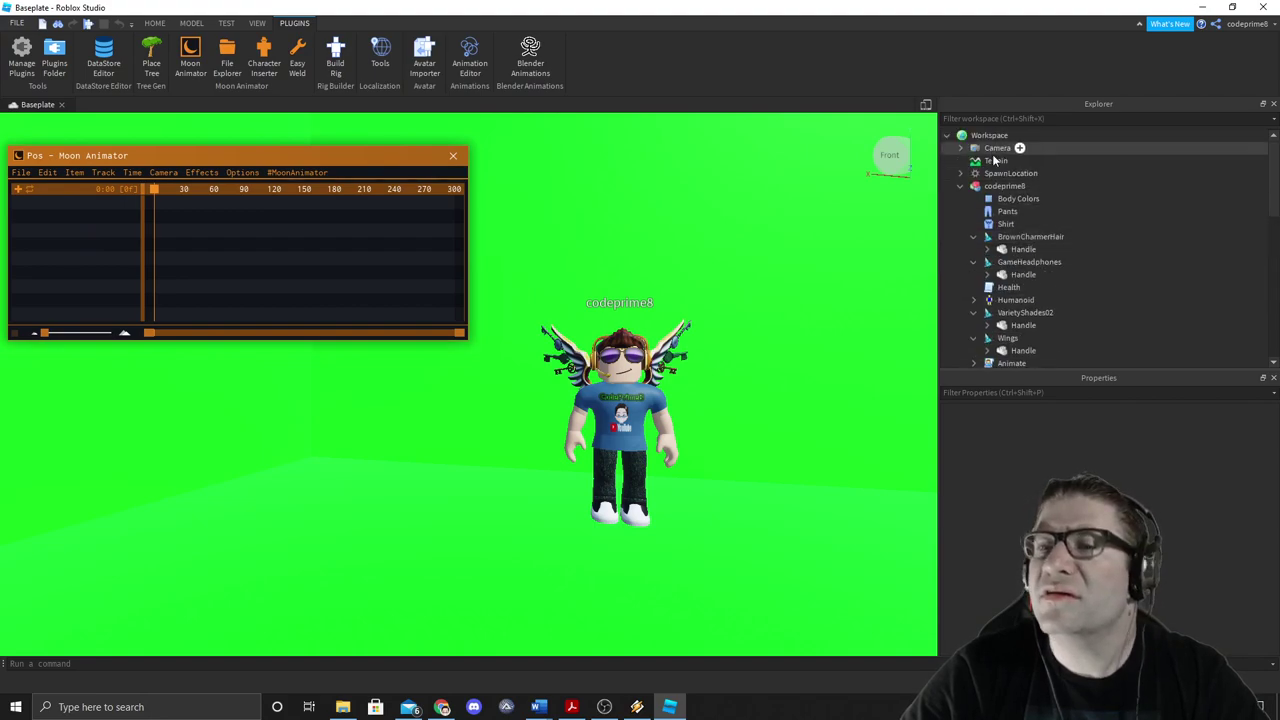
left_click(993, 187)
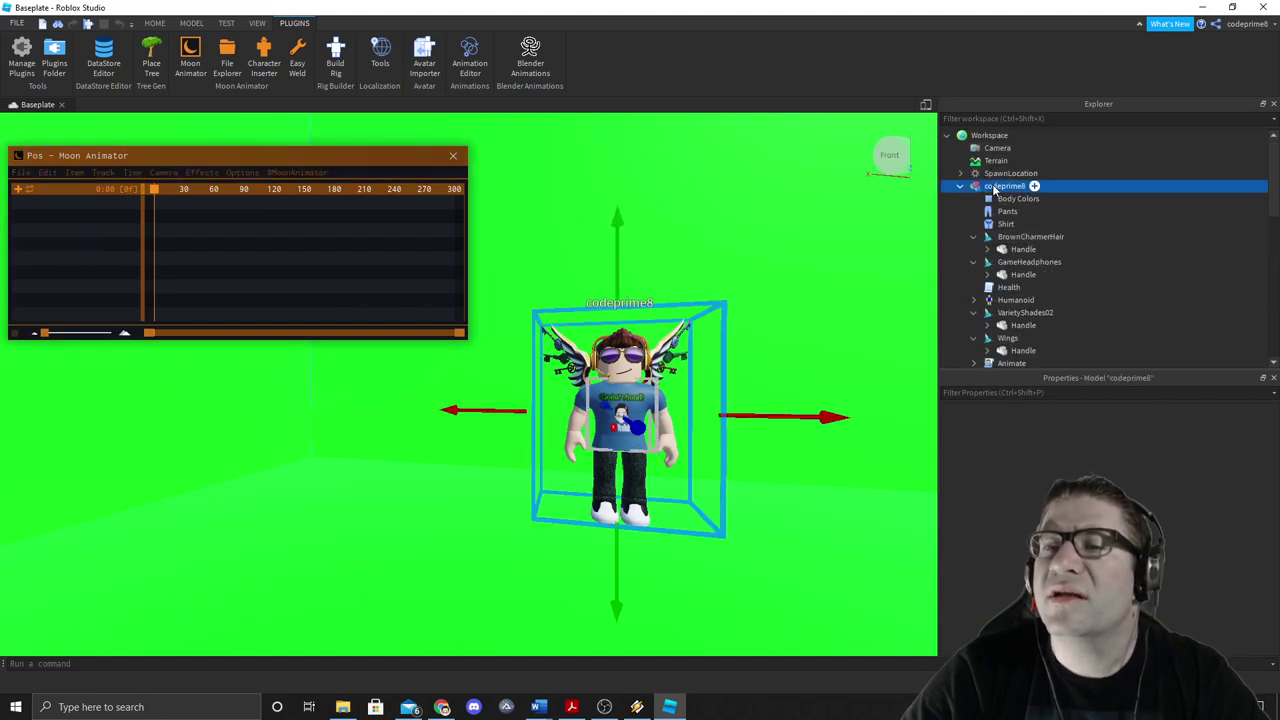
left_click(203, 162)
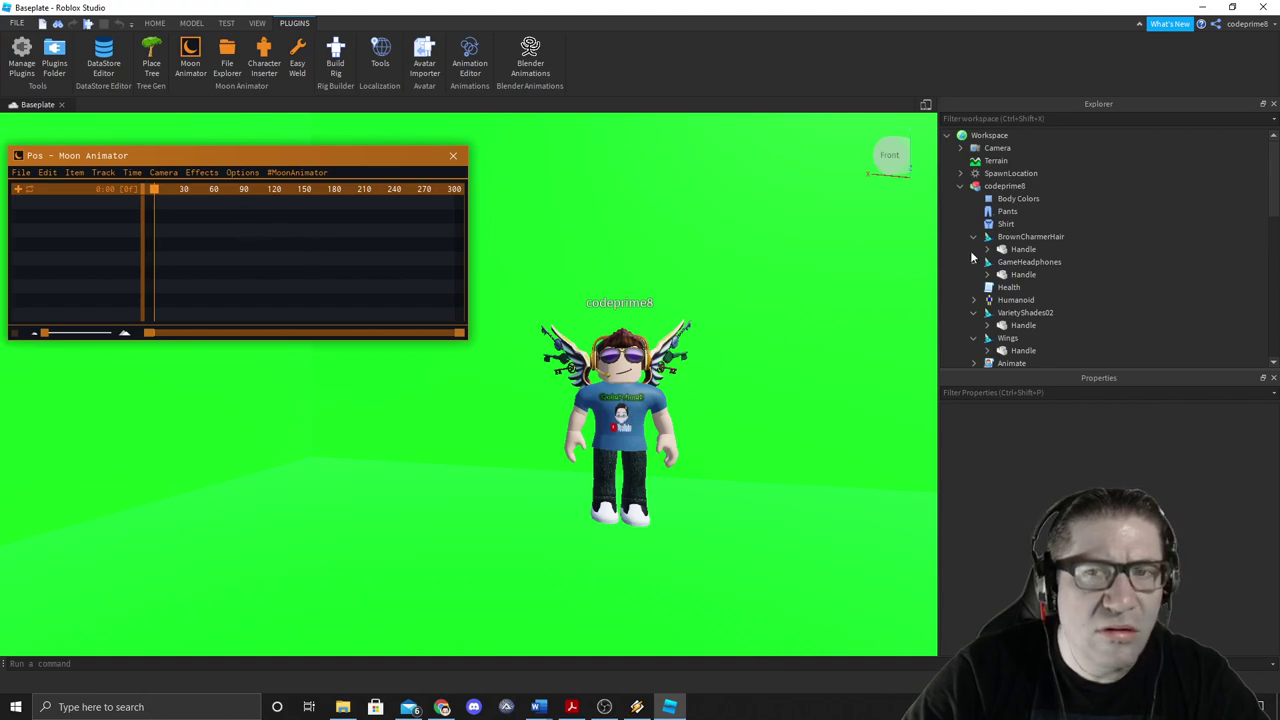
left_click(1010, 187)
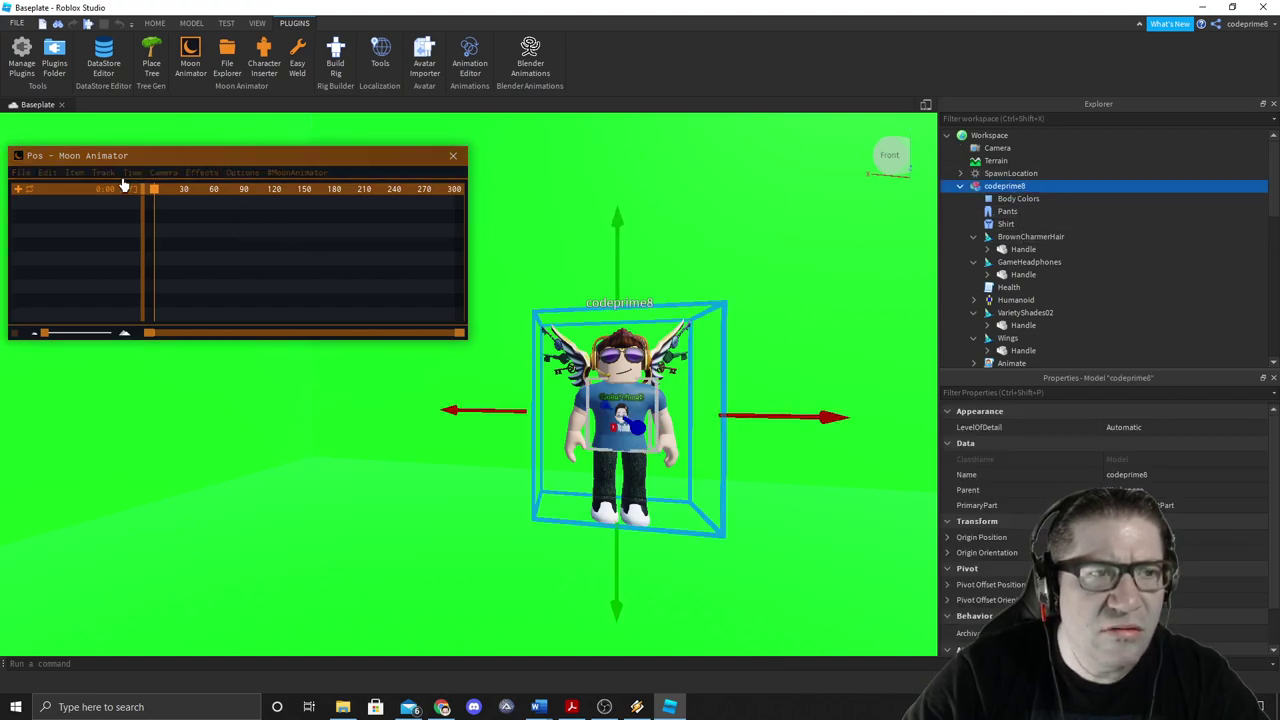
left_click(79, 158)
Step: Add the avatar model to the Pos animation as an item with its Rig property included
left_click(22, 174)
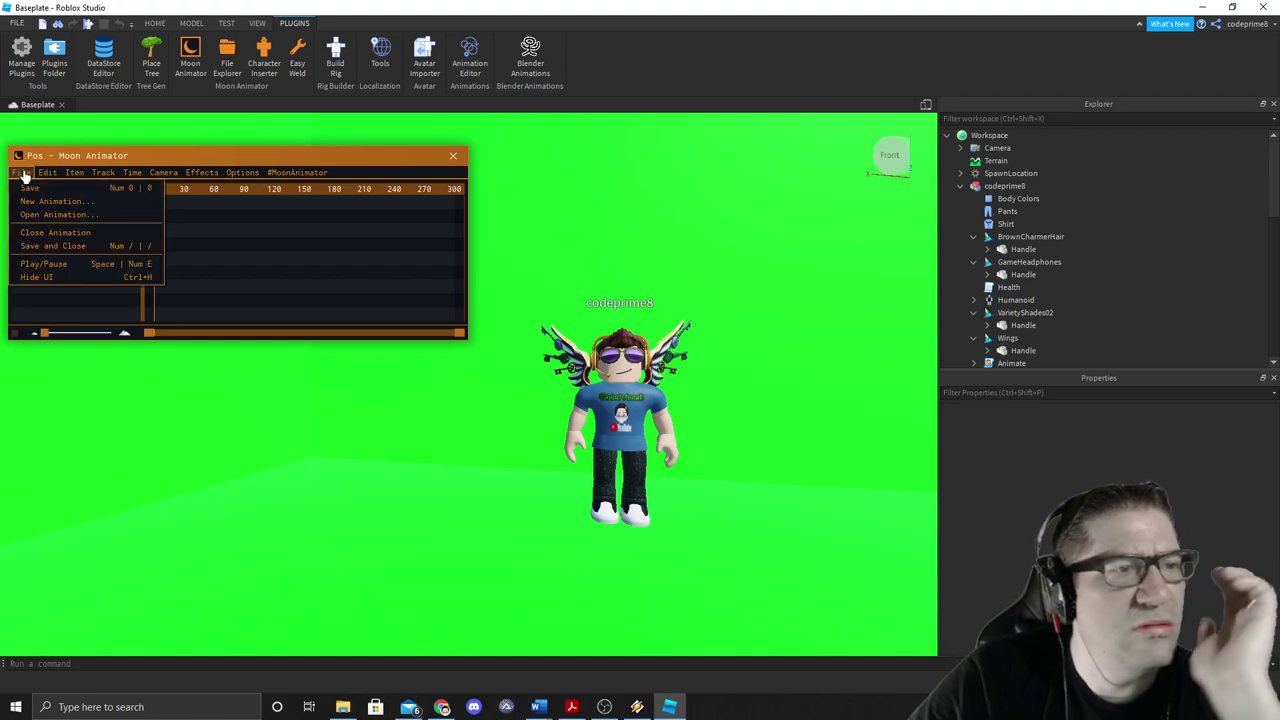
mouse_move(73, 175)
left_click(97, 189)
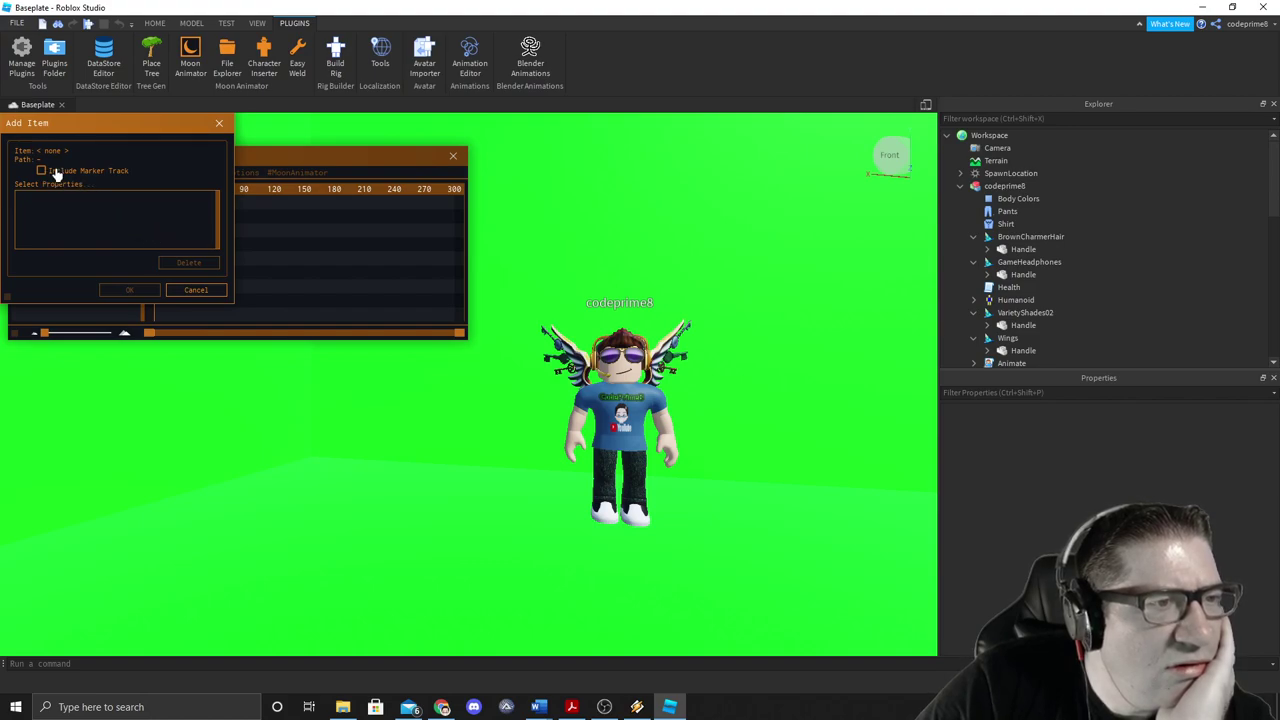
left_click(1006, 187)
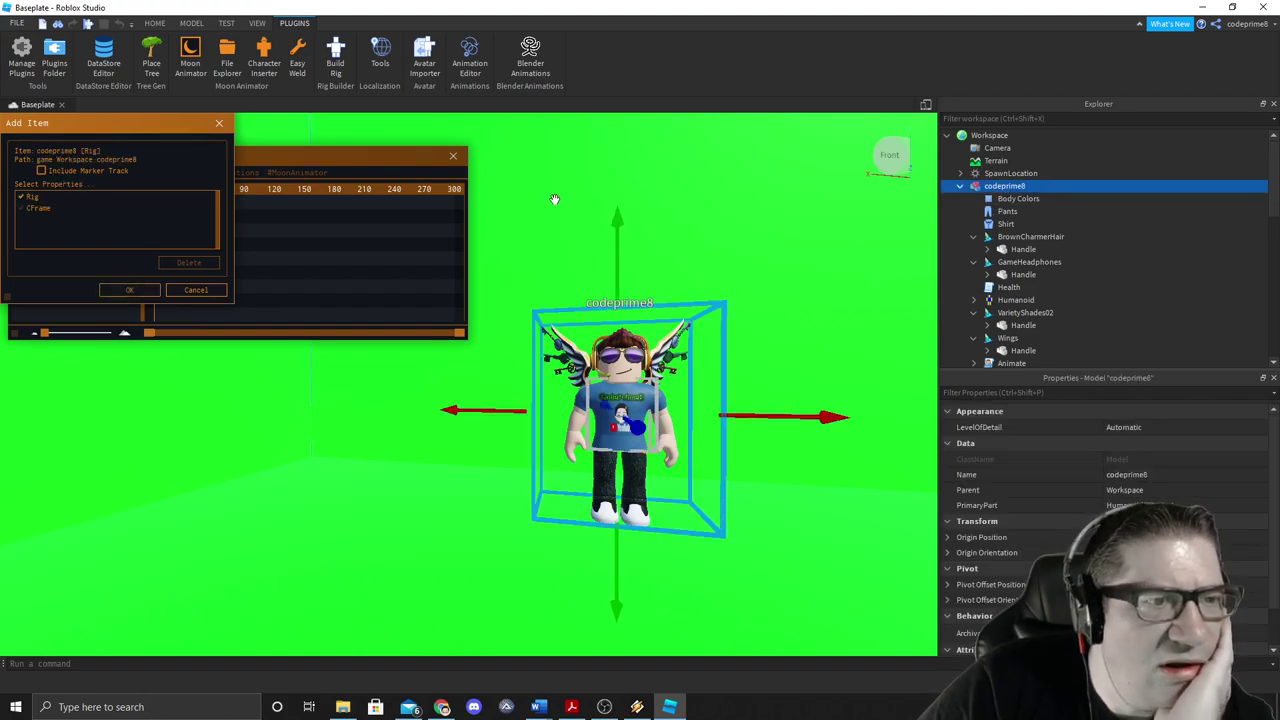
left_click(128, 290)
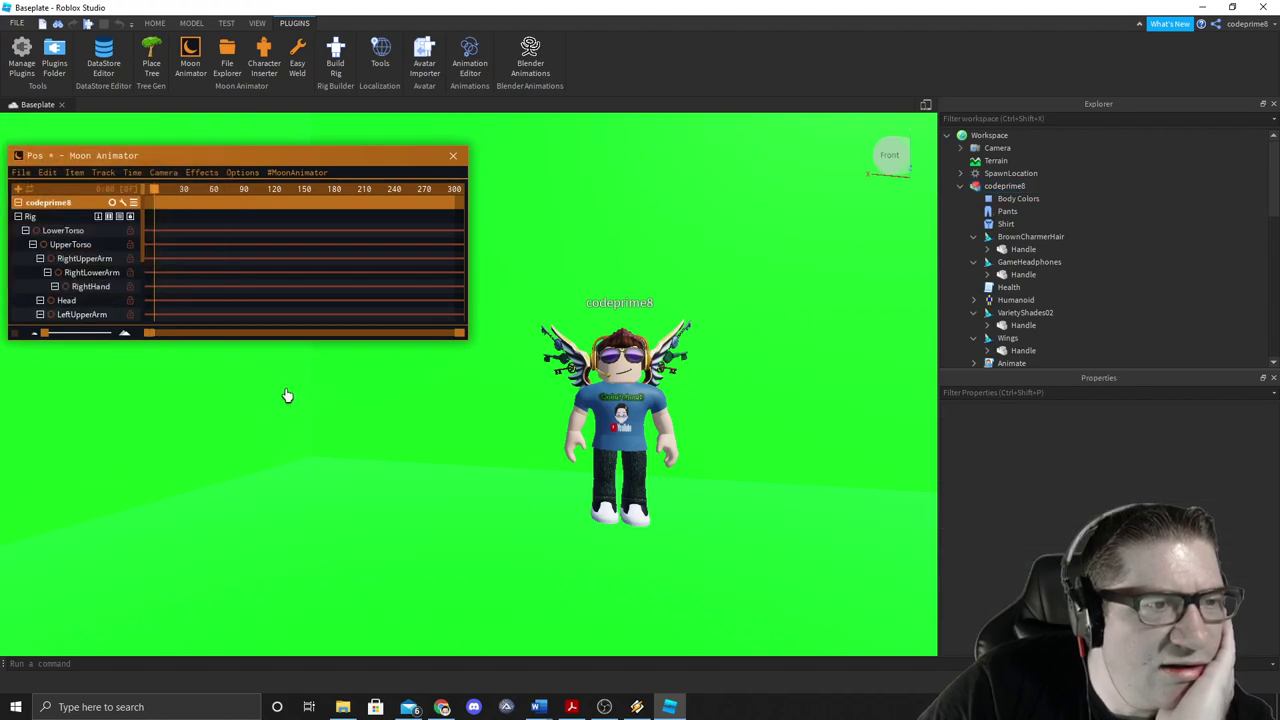
Step: Examine the avatar's rig and its upper torso rotation handles in front of the green screen from several angles
left_click(572, 392)
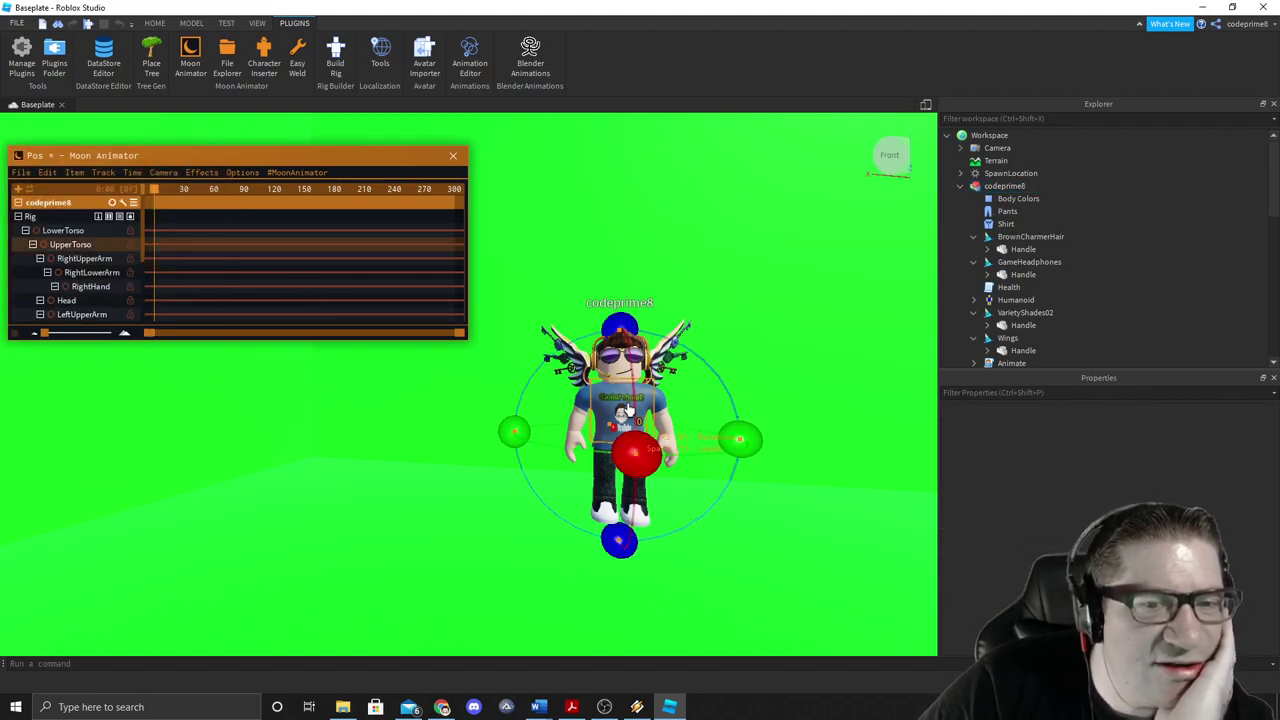
right_click(745, 306)
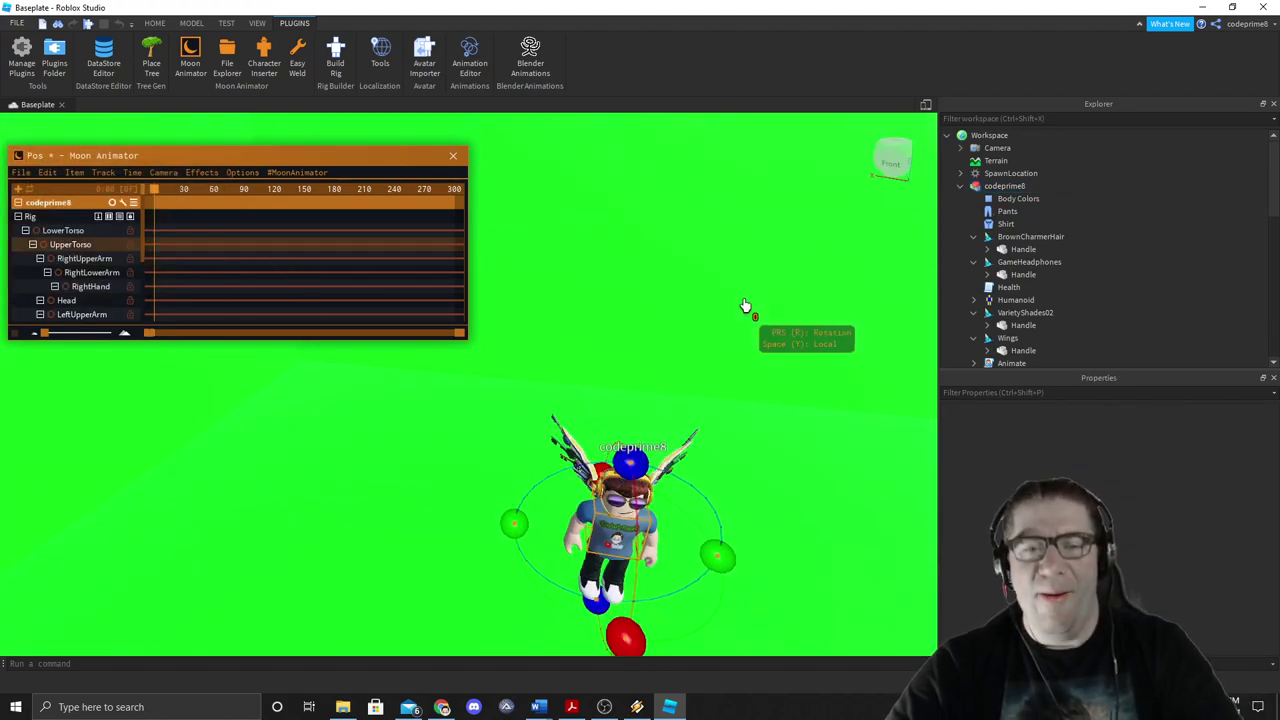
key("d")
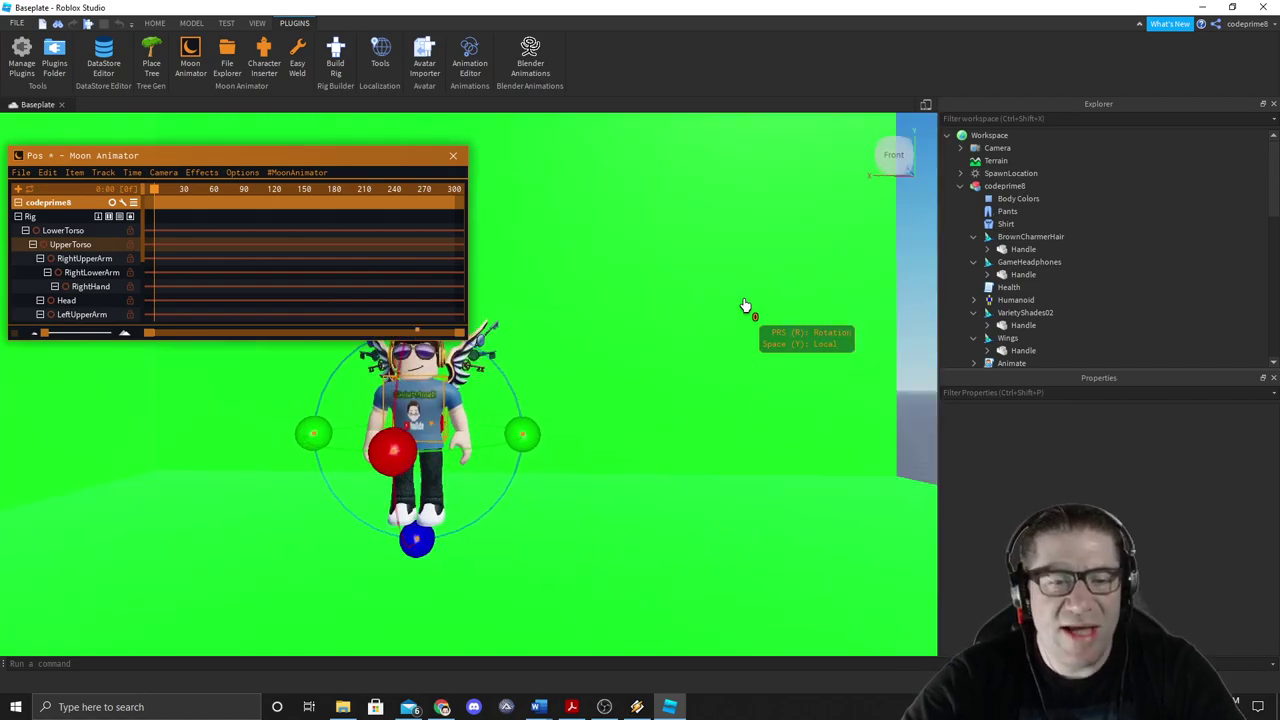
key("f")
right_click(714, 340)
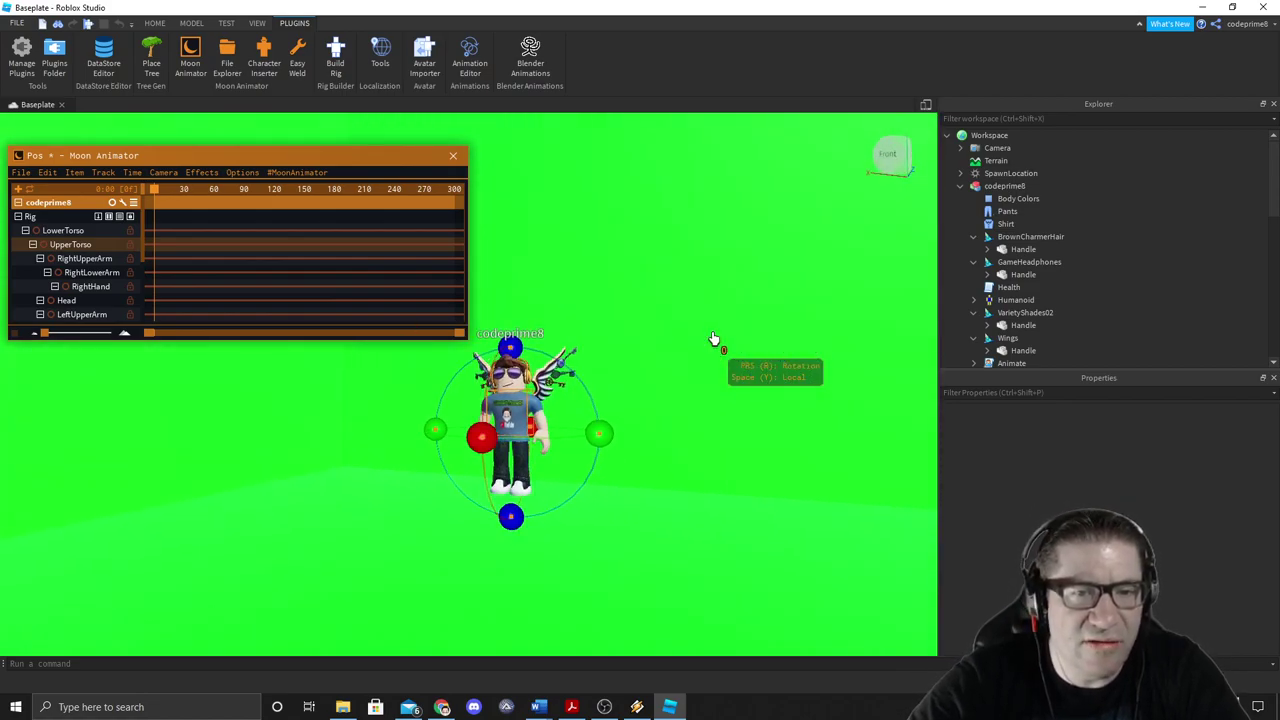
key("f")
right_click(667, 419)
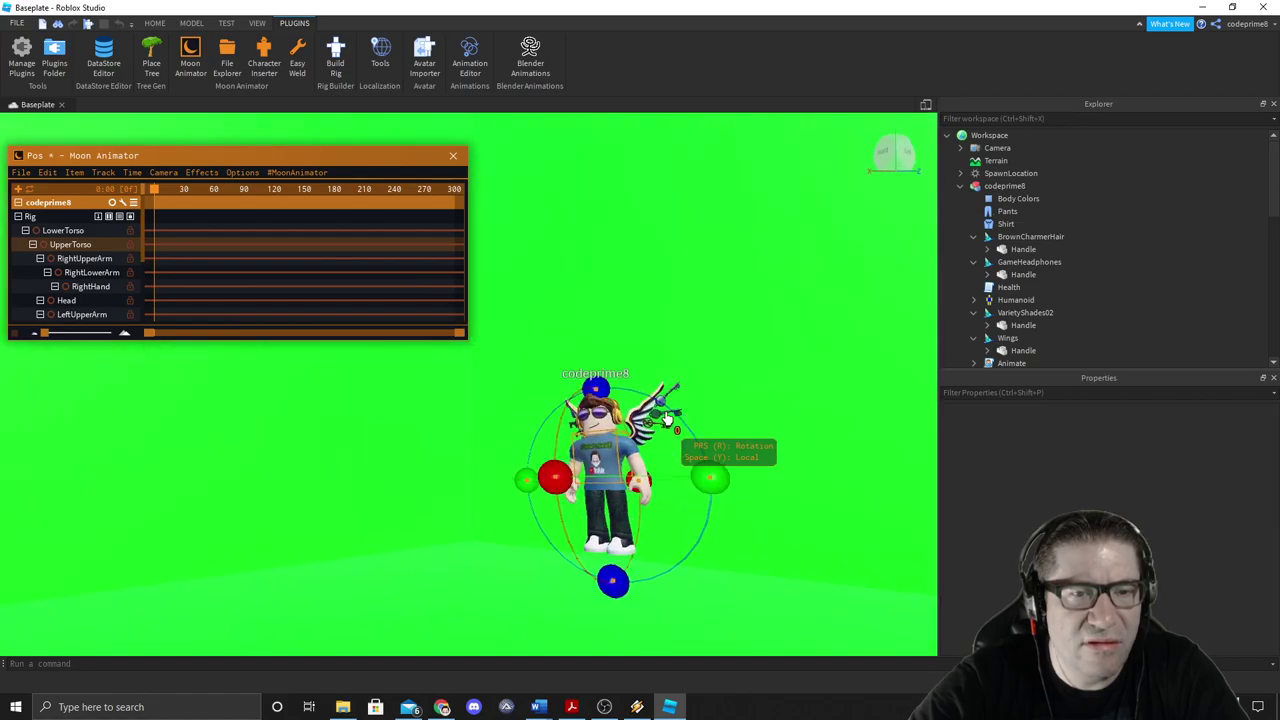
key("s")
key("a")
key("w")
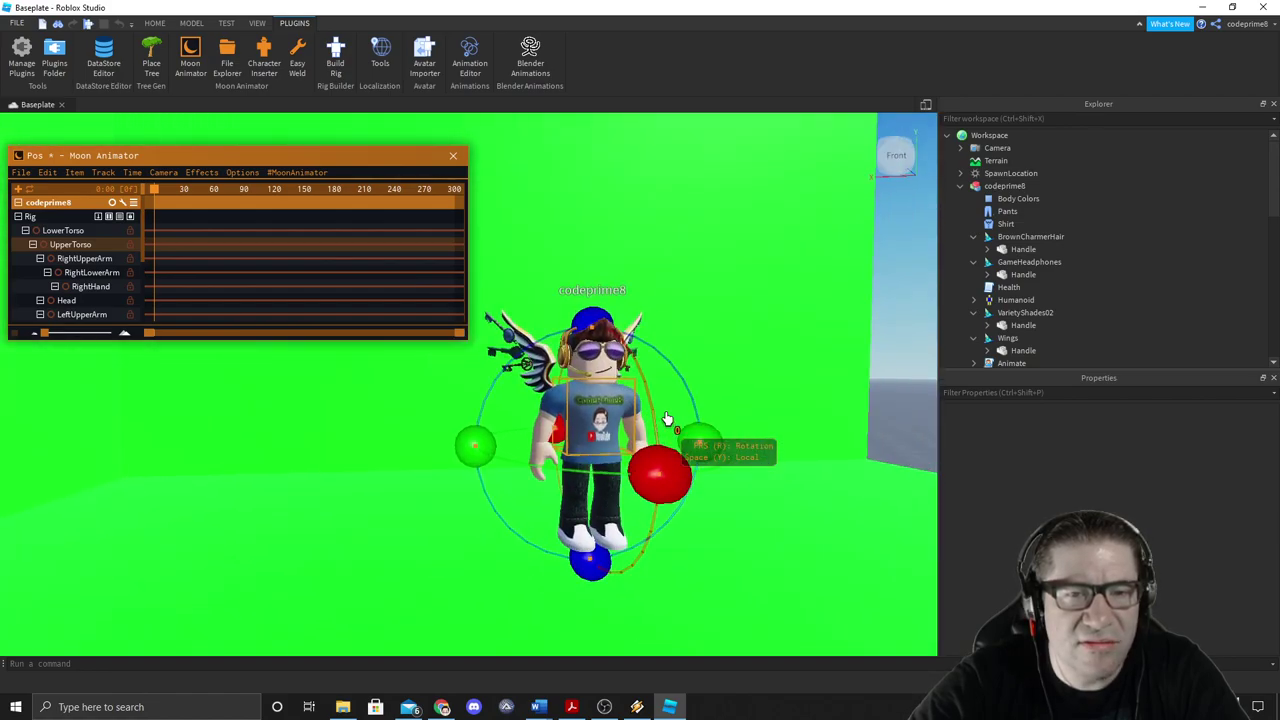
key("d")
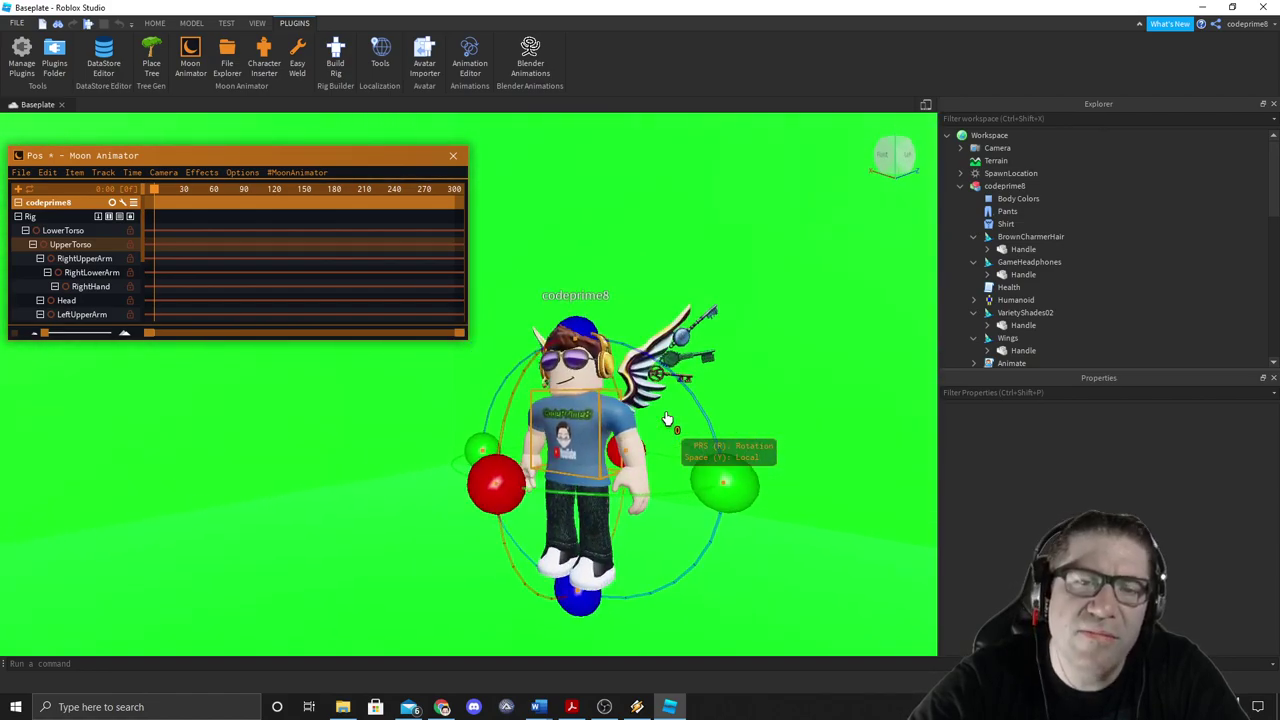
key("w")
key("s")
key("a")
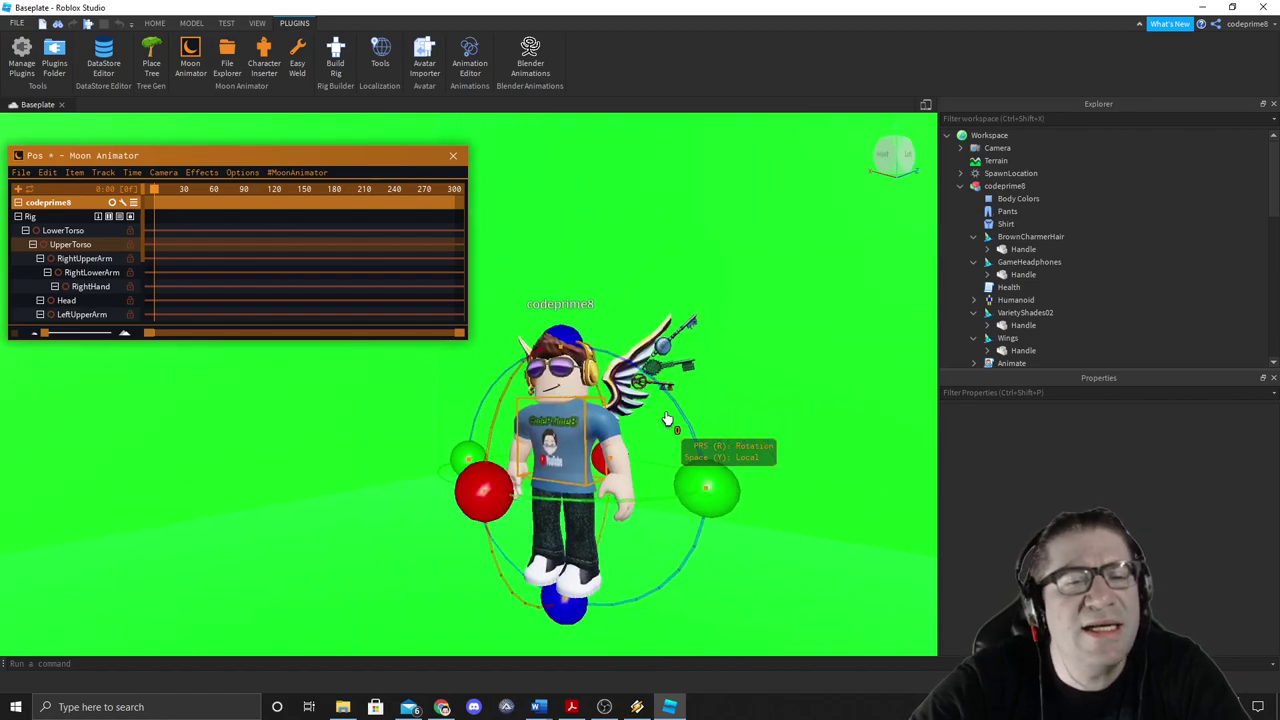
key("s")
key("a")
key("w")
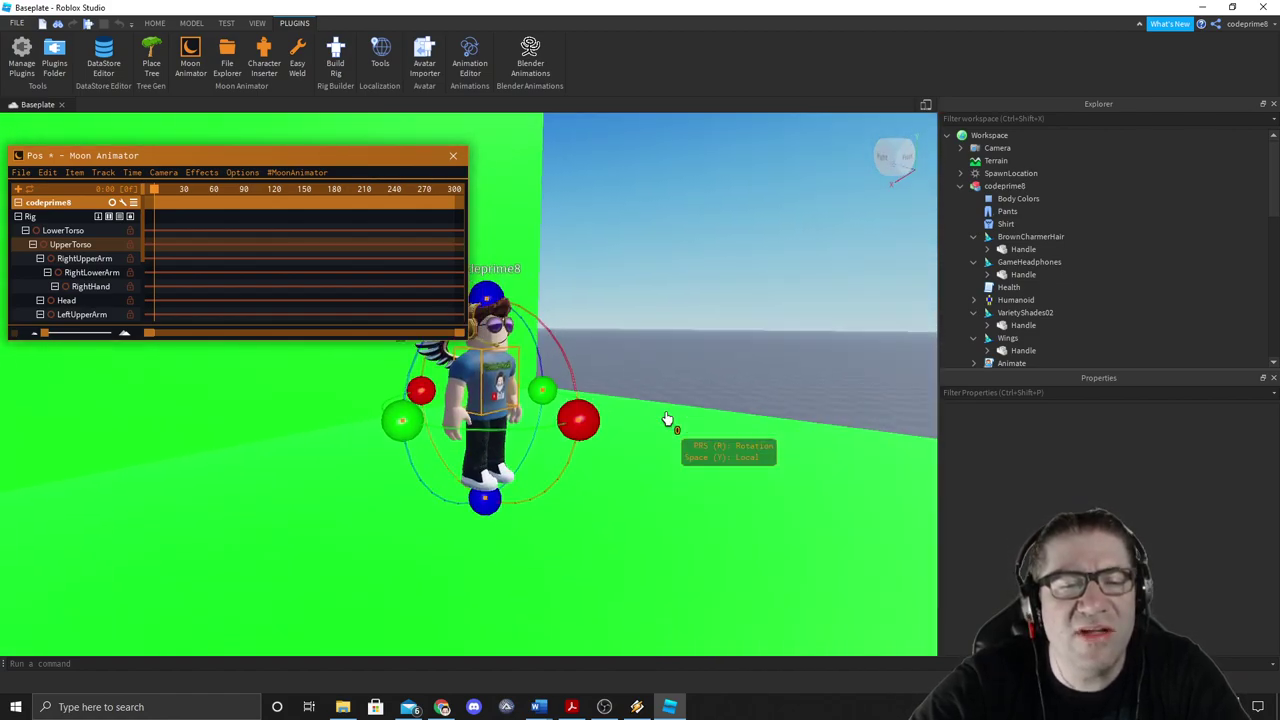
Step: Pose the right leg for sitting: raise the upper leg forward, adjust the foot and bend the lower leg back about 93 degrees
left_click(482, 440)
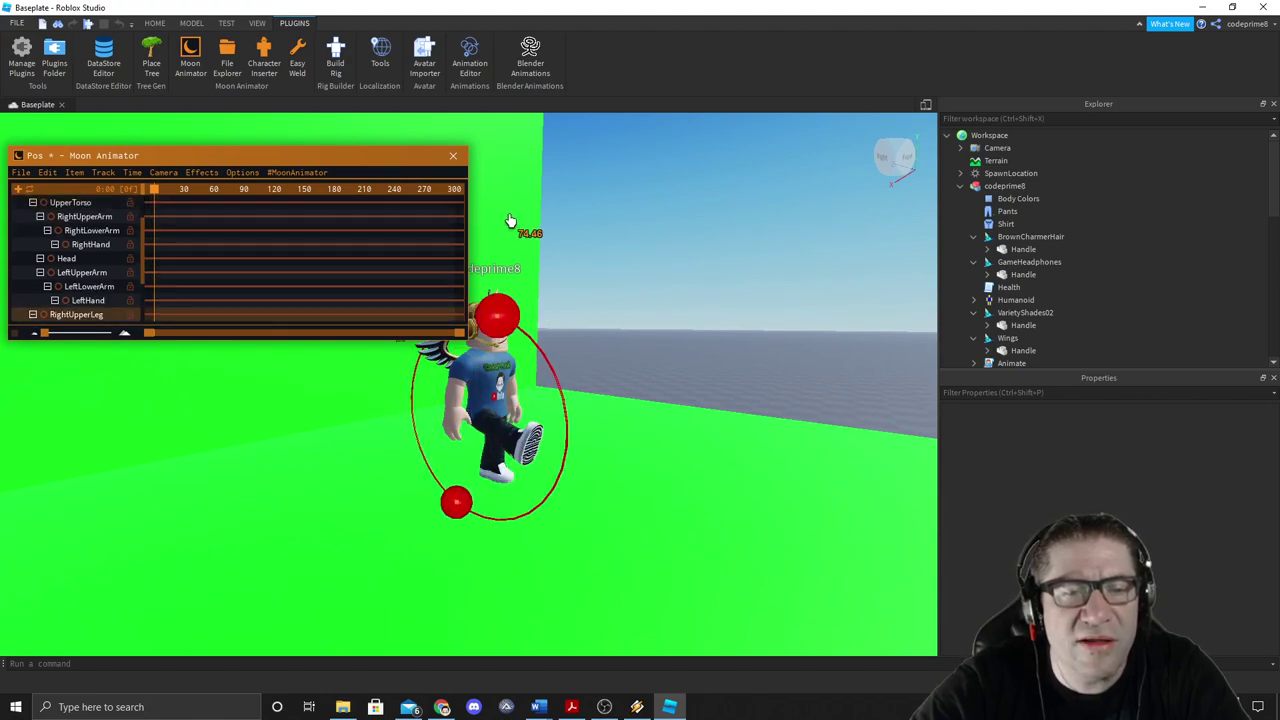
left_click_drag(488, 194, 486, 192)
left_click(508, 434)
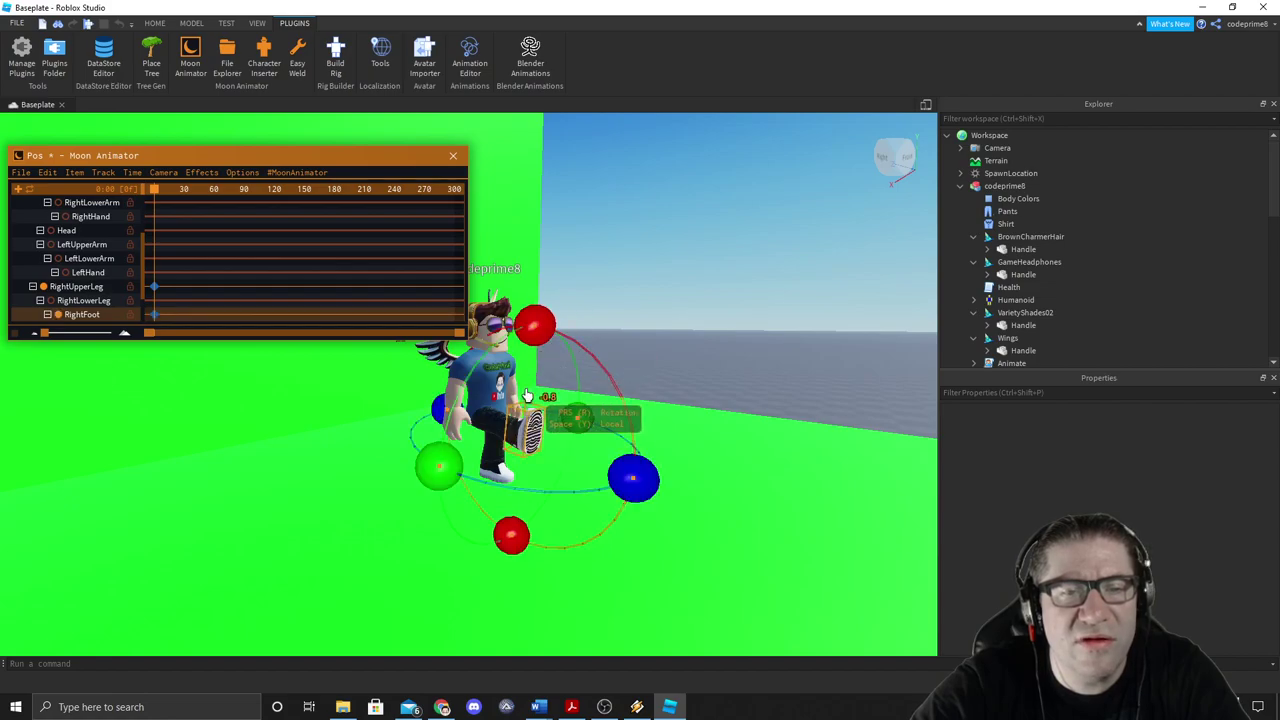
left_click(497, 440)
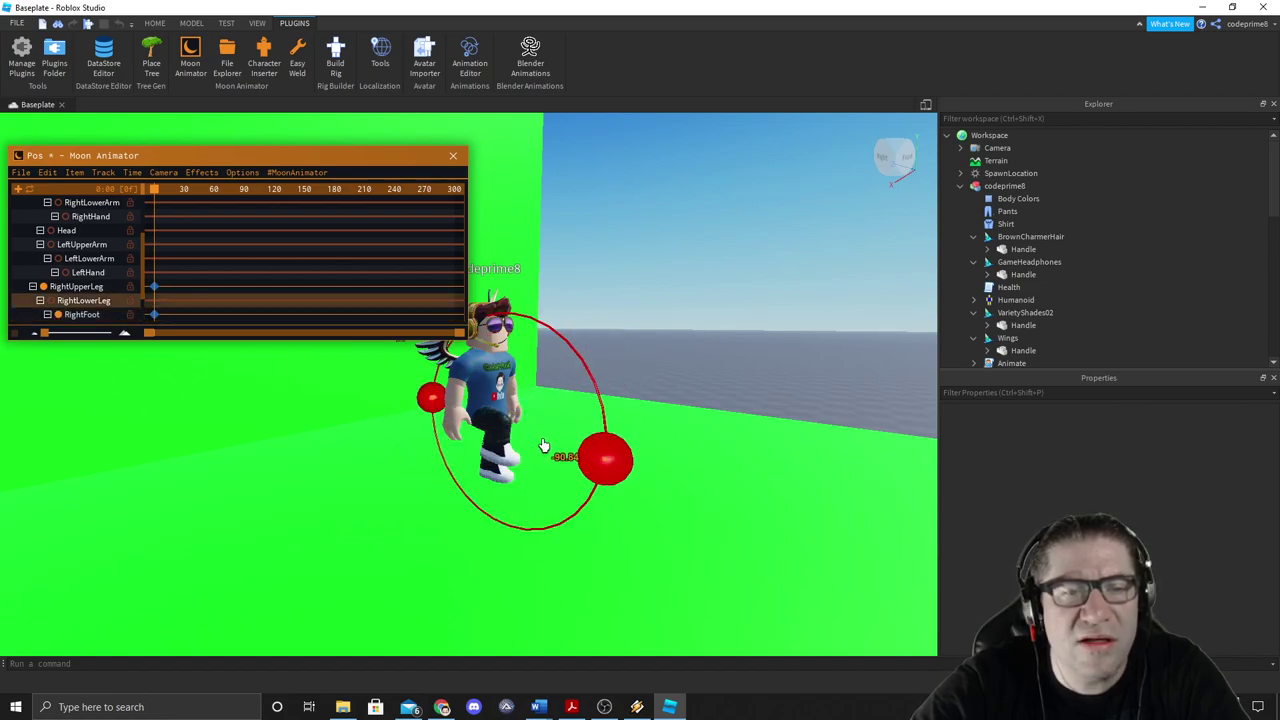
left_click_drag(538, 446, 542, 442)
Step: Raise the left upper leg forward about 80 degrees and bend the left lower leg back about 93 degrees
key("w")
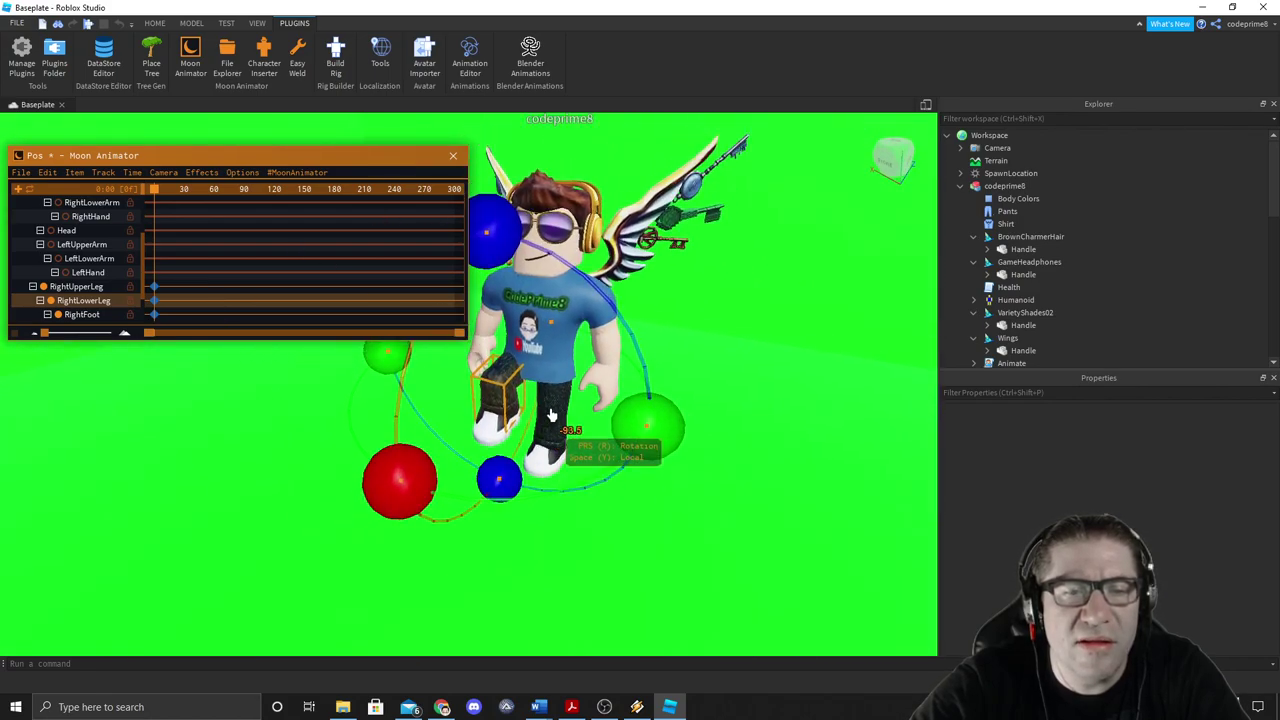
left_click(550, 410)
left_click_drag(514, 453, 549, 203)
key("d")
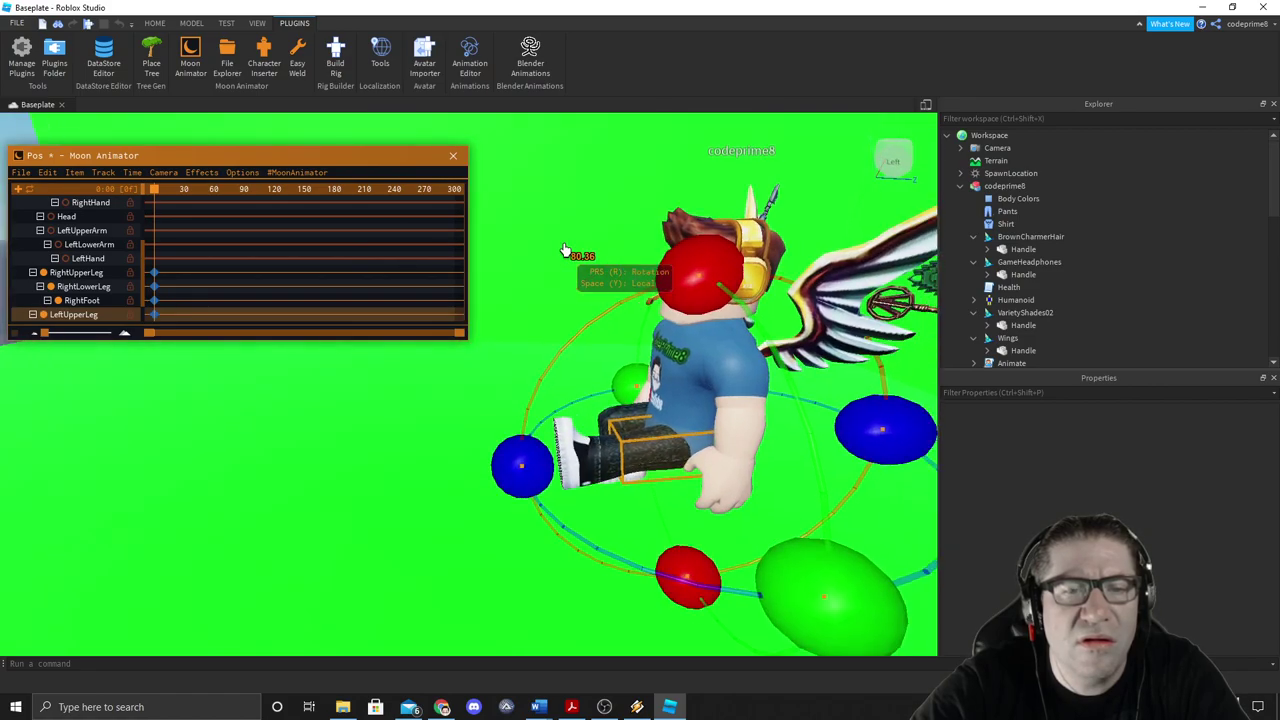
left_click(612, 468)
left_click_drag(629, 311, 478, 478)
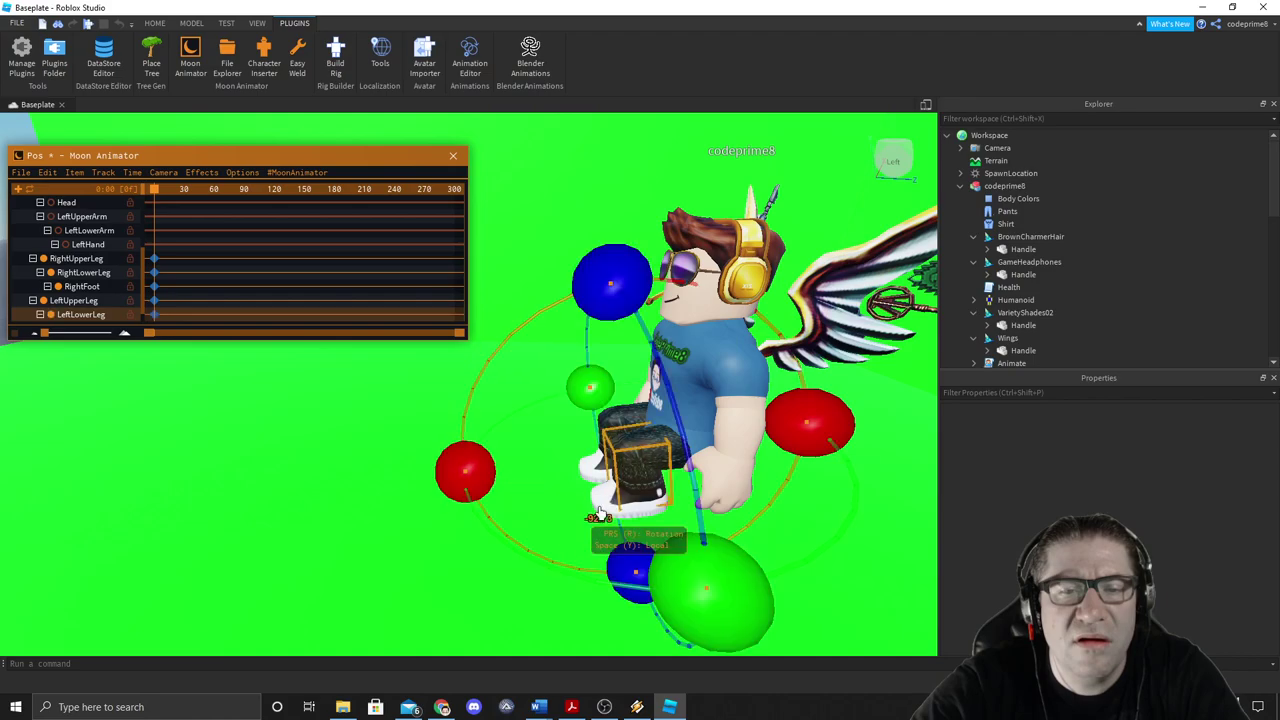
left_click(590, 497)
left_click_drag(599, 473, 597, 470)
Step: Spread the seated legs apart by rotating the left upper leg outward and the right upper leg by about 10 degrees
left_click(544, 468)
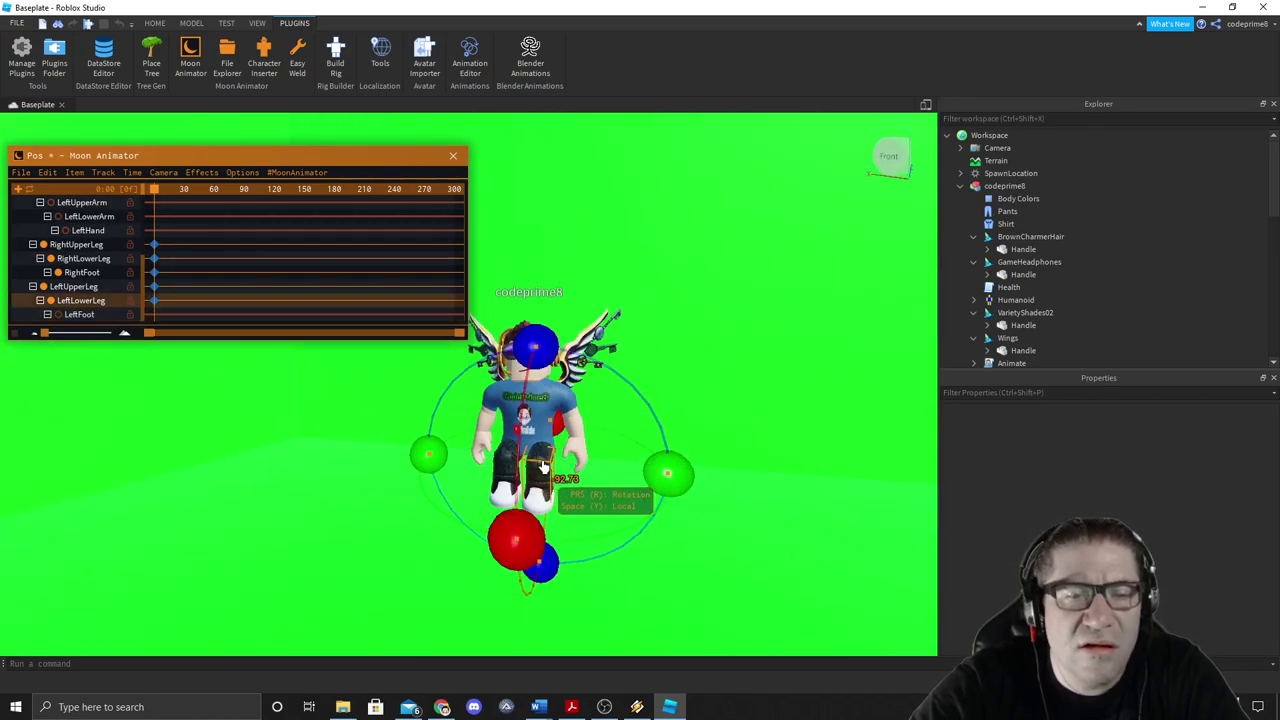
left_click(541, 453)
left_click_drag(533, 517, 551, 514)
left_click(505, 455)
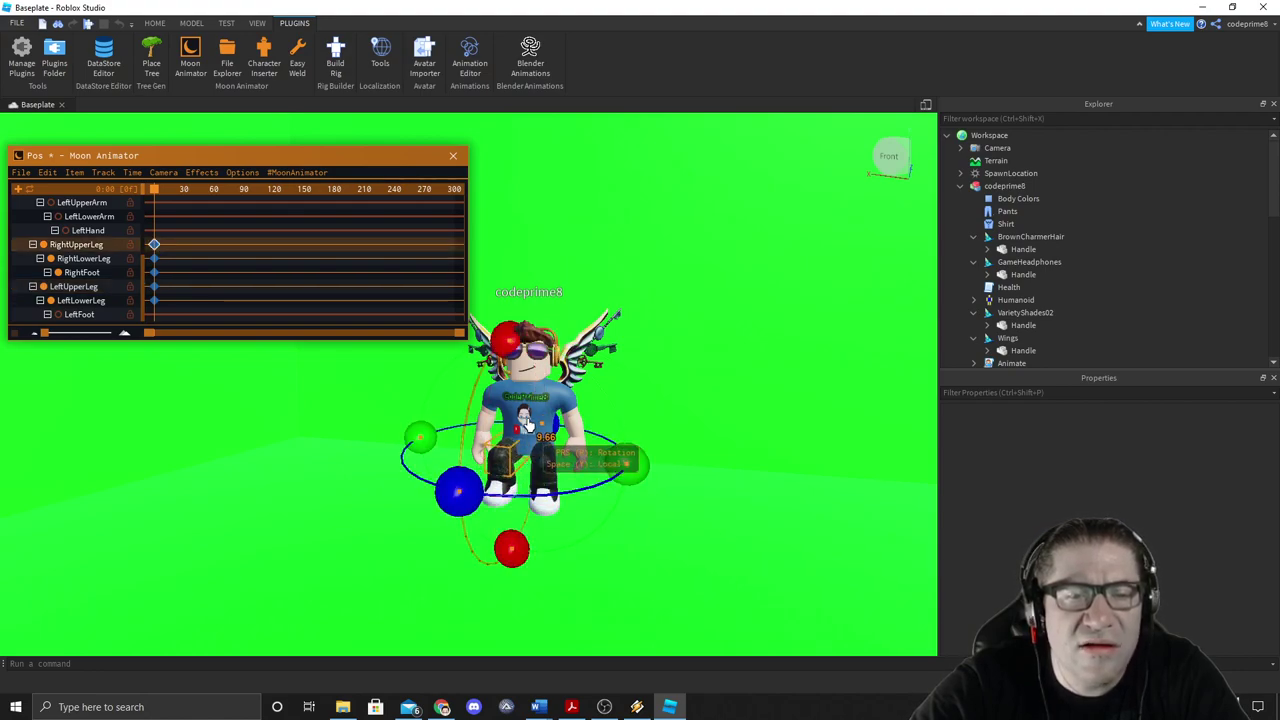
Step: Lean the upper torso forward in two rotations and rotate the head by about 18 degrees
right_click(577, 472)
scroll(577, 472, "up", 3)
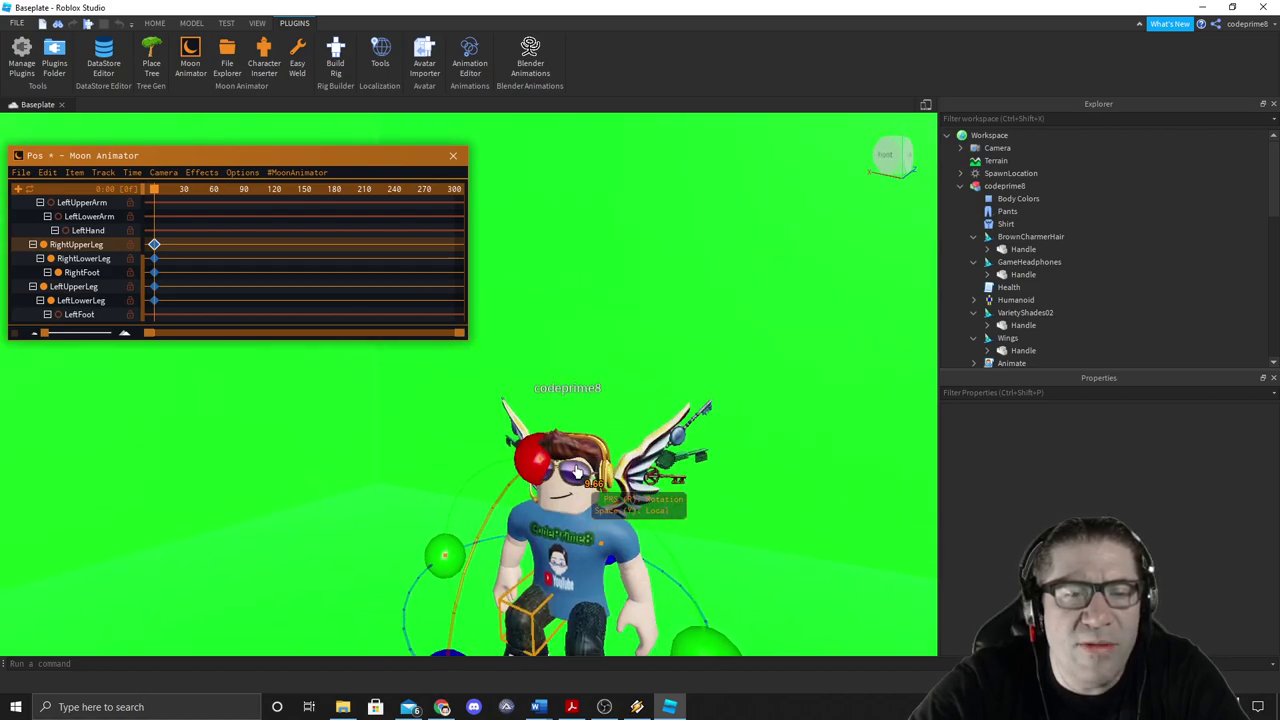
scroll(577, 472, "up", 2)
scroll(577, 472, "down", 2)
left_click(505, 411)
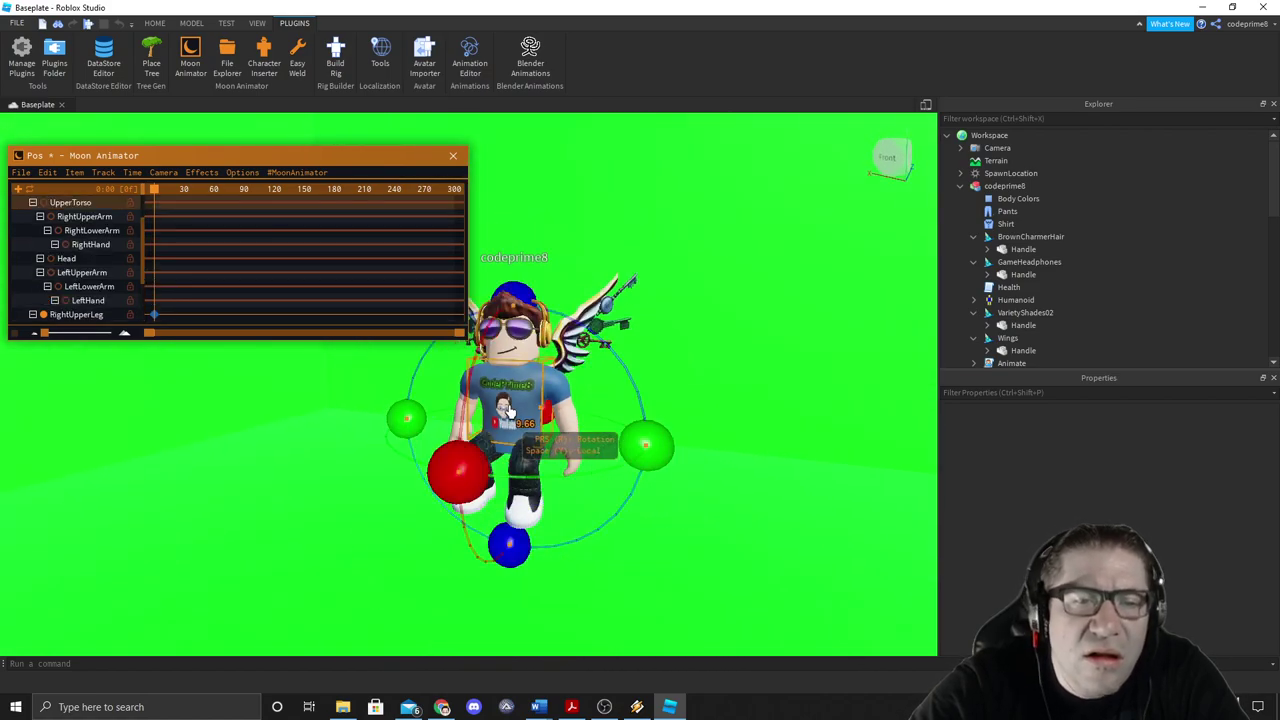
left_click_drag(465, 465, 503, 387)
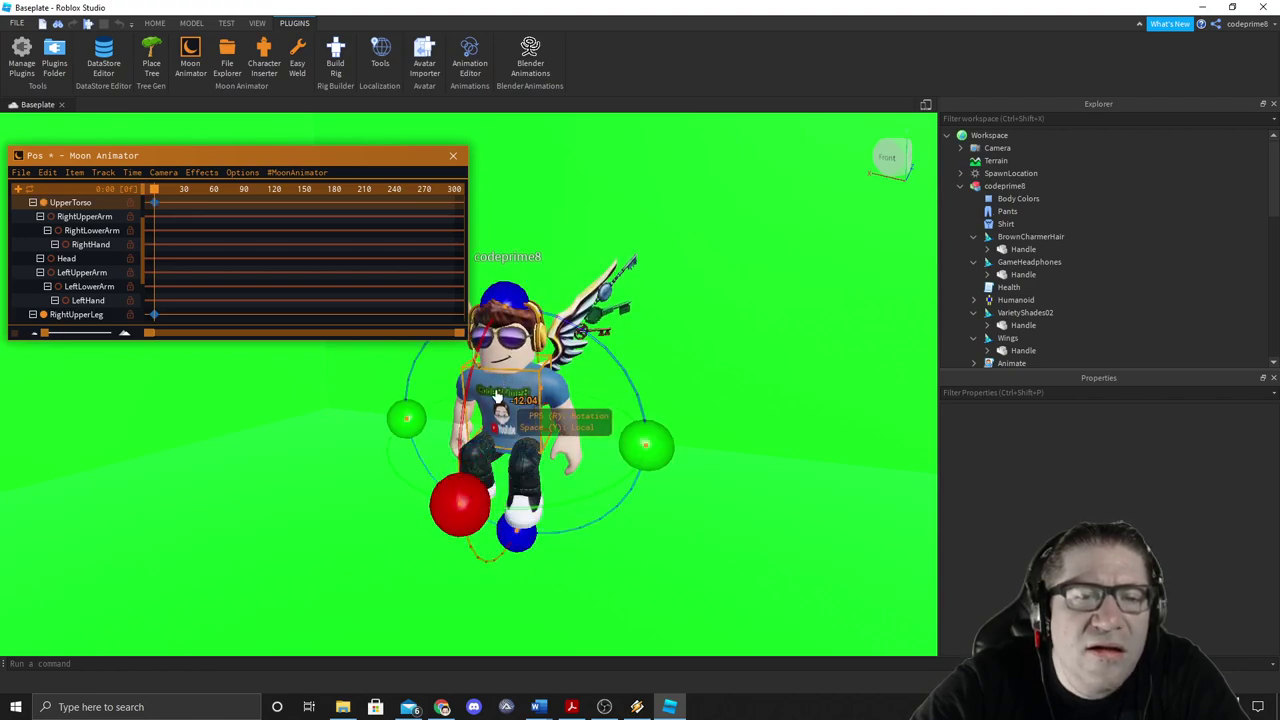
left_click_drag(465, 505, 474, 502)
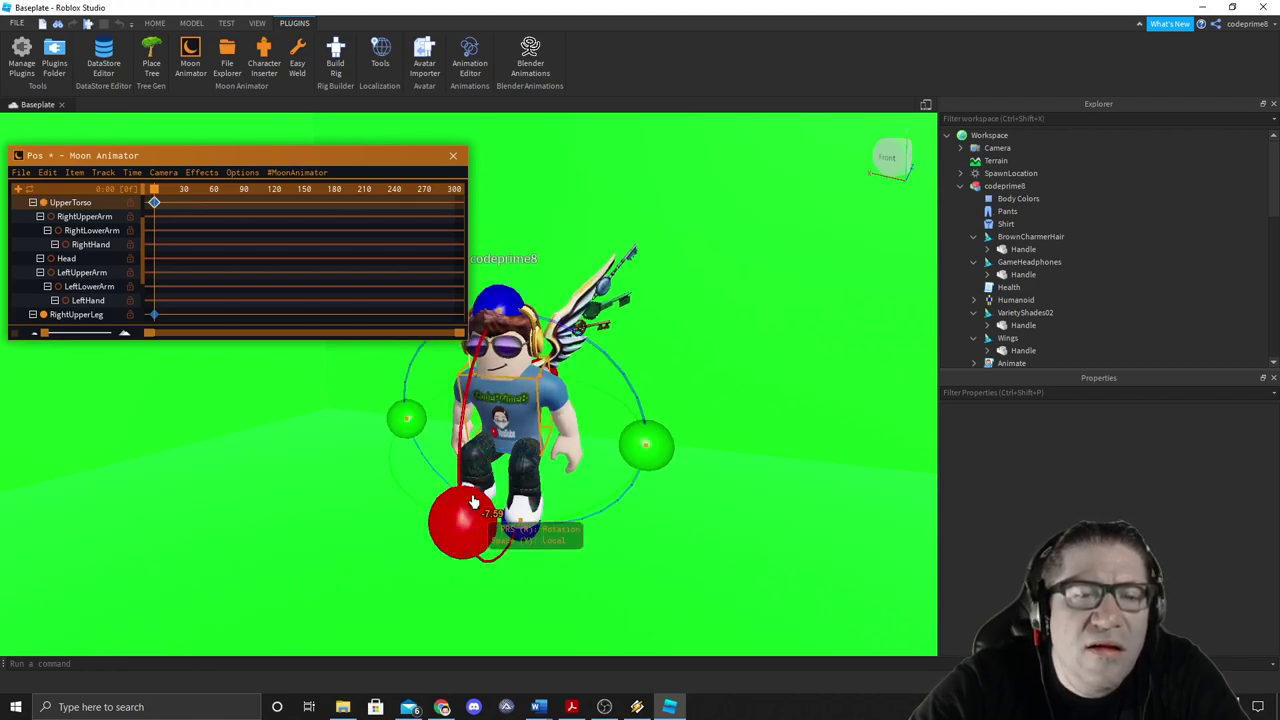
left_click(496, 378)
left_click_drag(463, 397, 464, 397)
Step: Raise the left upper arm forward about 64 degrees and bend the left lower arm up about 58 degrees
left_click(557, 400)
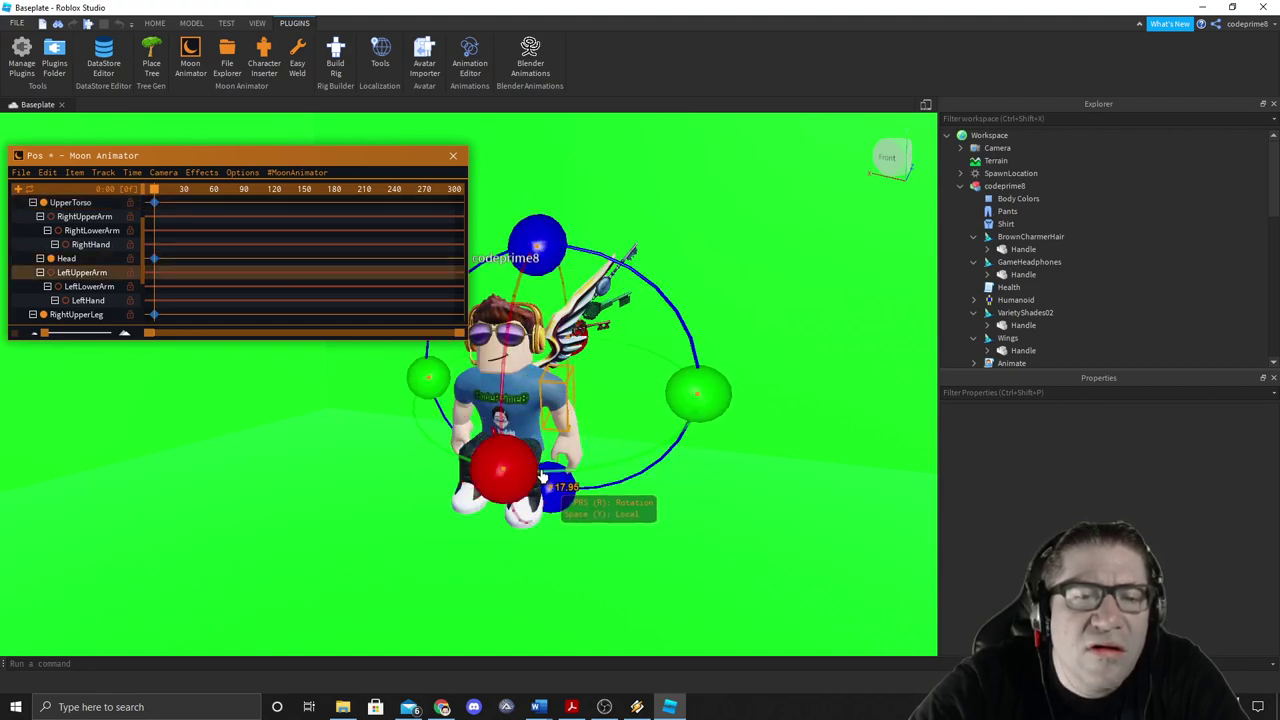
left_click_drag(503, 468, 489, 394)
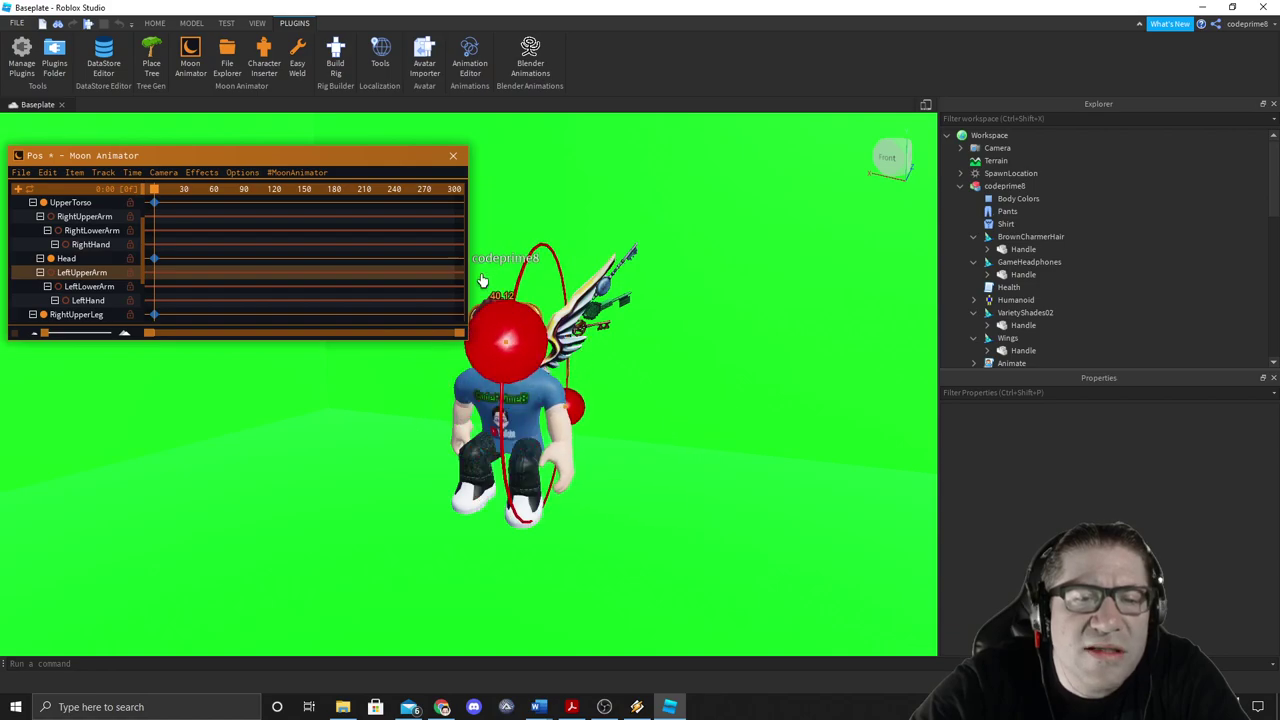
left_click_drag(512, 218, 514, 222)
left_click(553, 430)
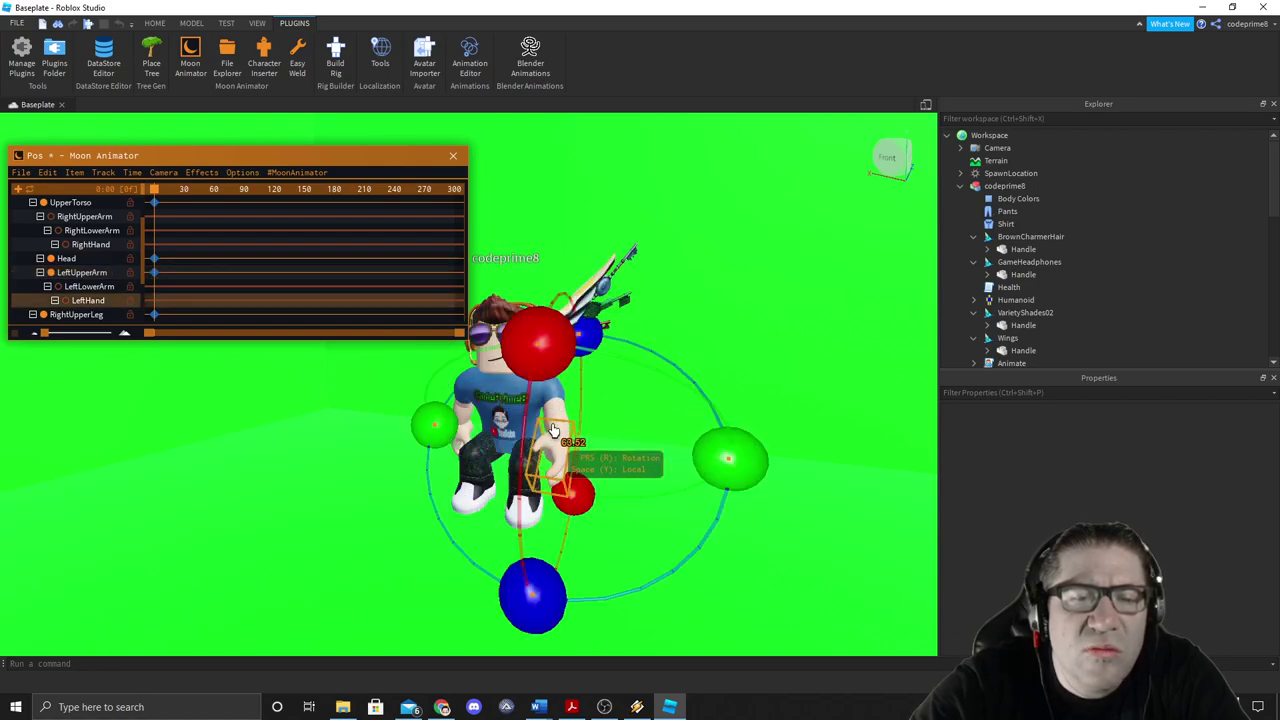
left_click_drag(561, 413, 592, 187)
Step: Rotate the left upper arm around several axes so the left forearm lies across the avatar's lap
left_click(532, 366)
left_click(550, 321)
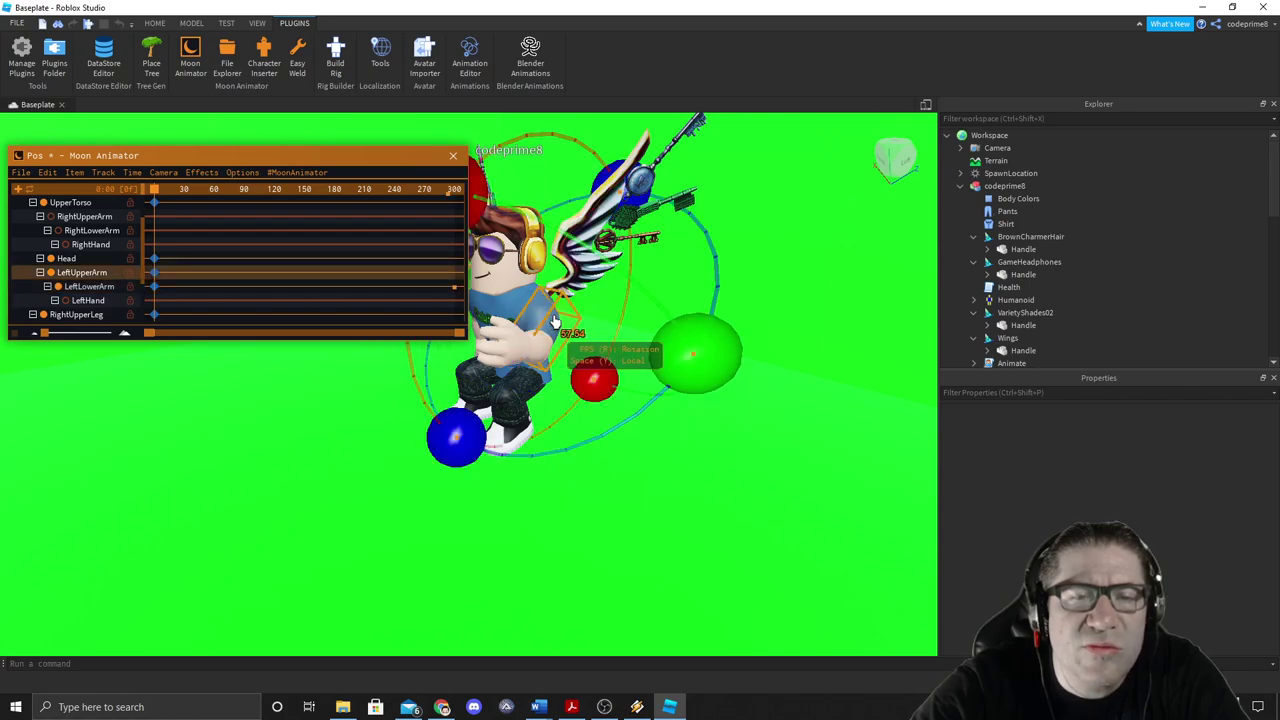
left_click_drag(615, 354, 610, 362)
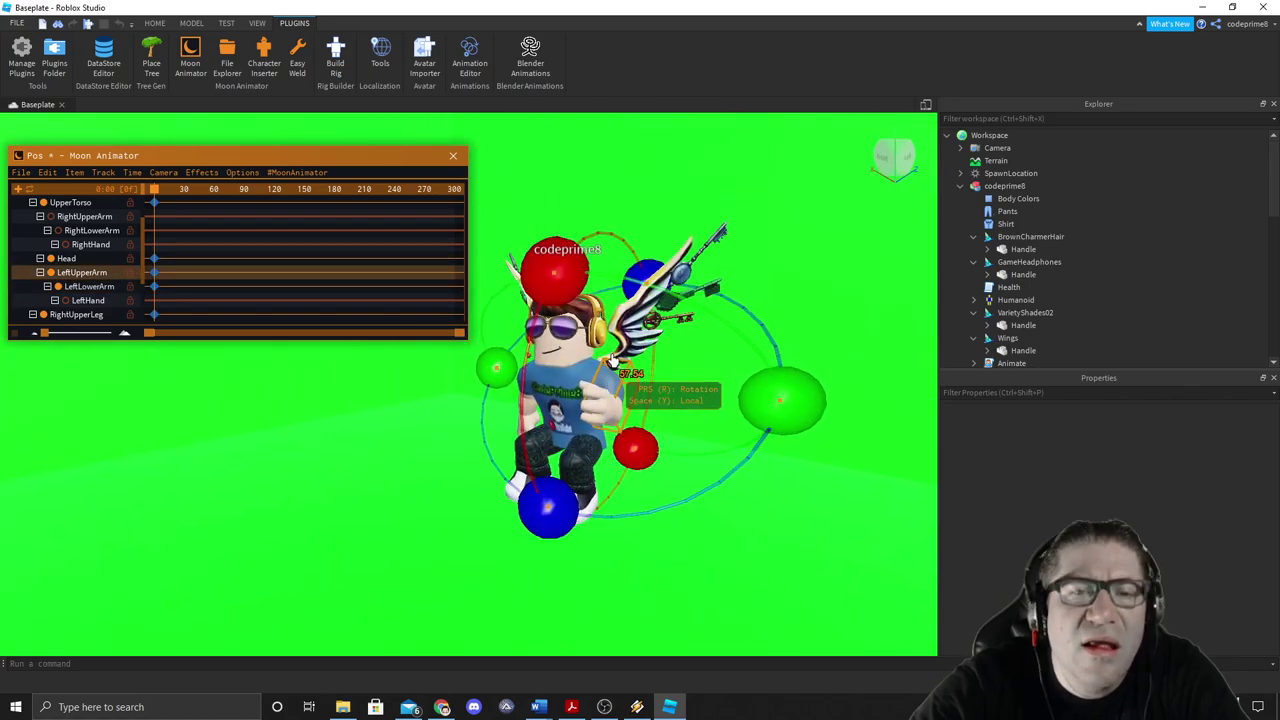
left_click_drag(745, 403, 690, 325)
left_click_drag(486, 300, 499, 390)
mouse_move(703, 337)
left_mouse_down()
mouse_move(703, 395)
mouse_move(685, 330)
left_mouse_up()
left_click_drag(614, 244, 626, 318)
Step: Rotate the left hand in two turns, the last by about -67 degrees, to align it with the forearm
left_click(607, 440)
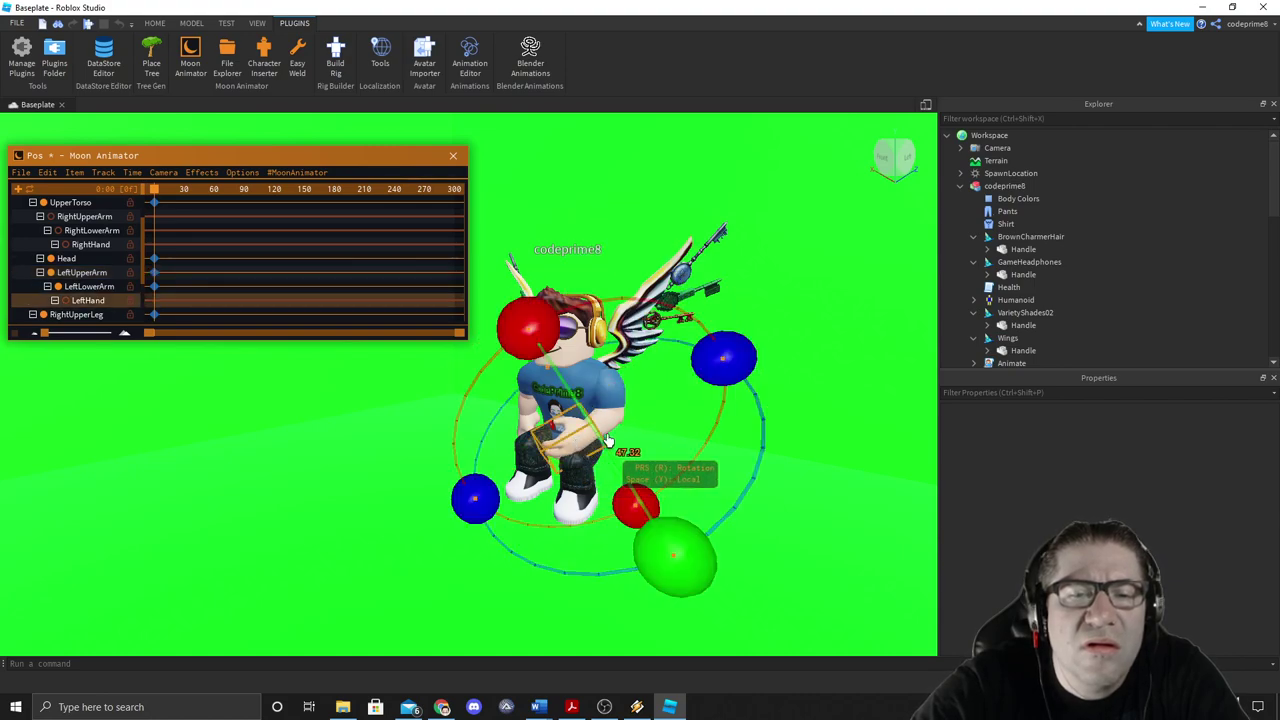
left_click_drag(665, 545, 571, 517)
scroll(572, 516, "up", 5)
scroll(572, 516, "down", 8)
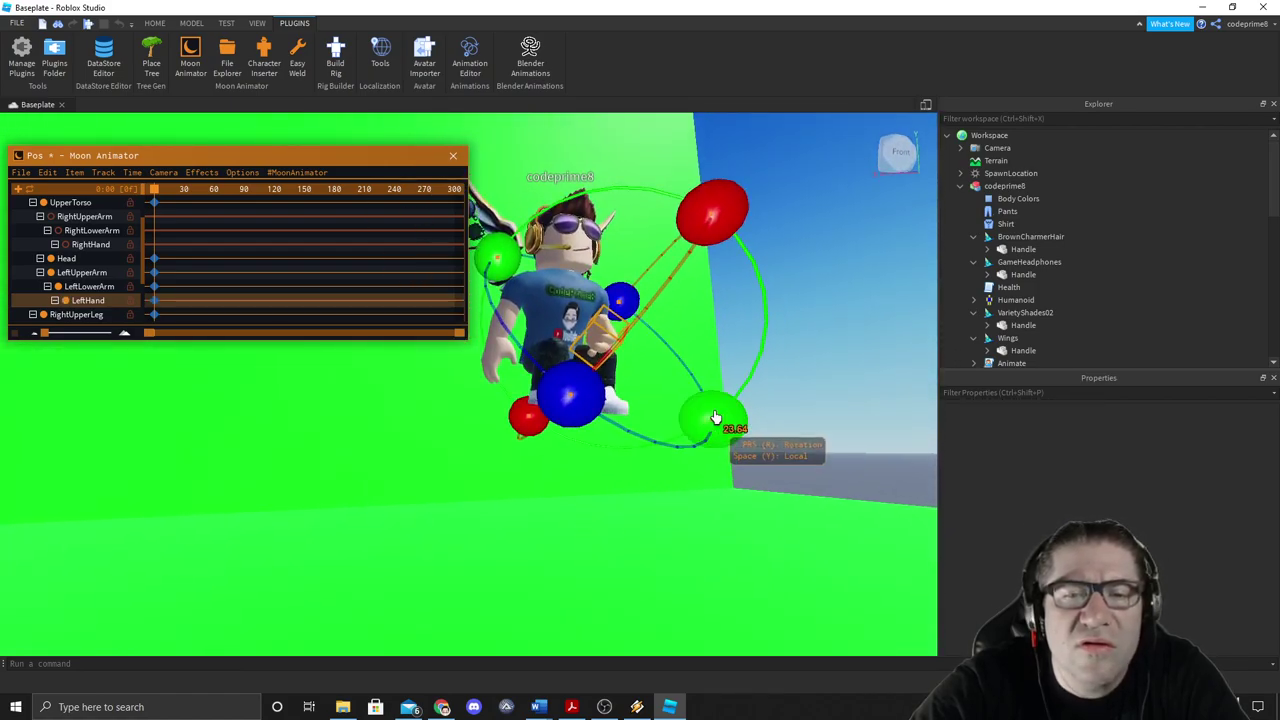
left_click_drag(715, 418, 650, 255)
scroll(612, 297, "up", 4)
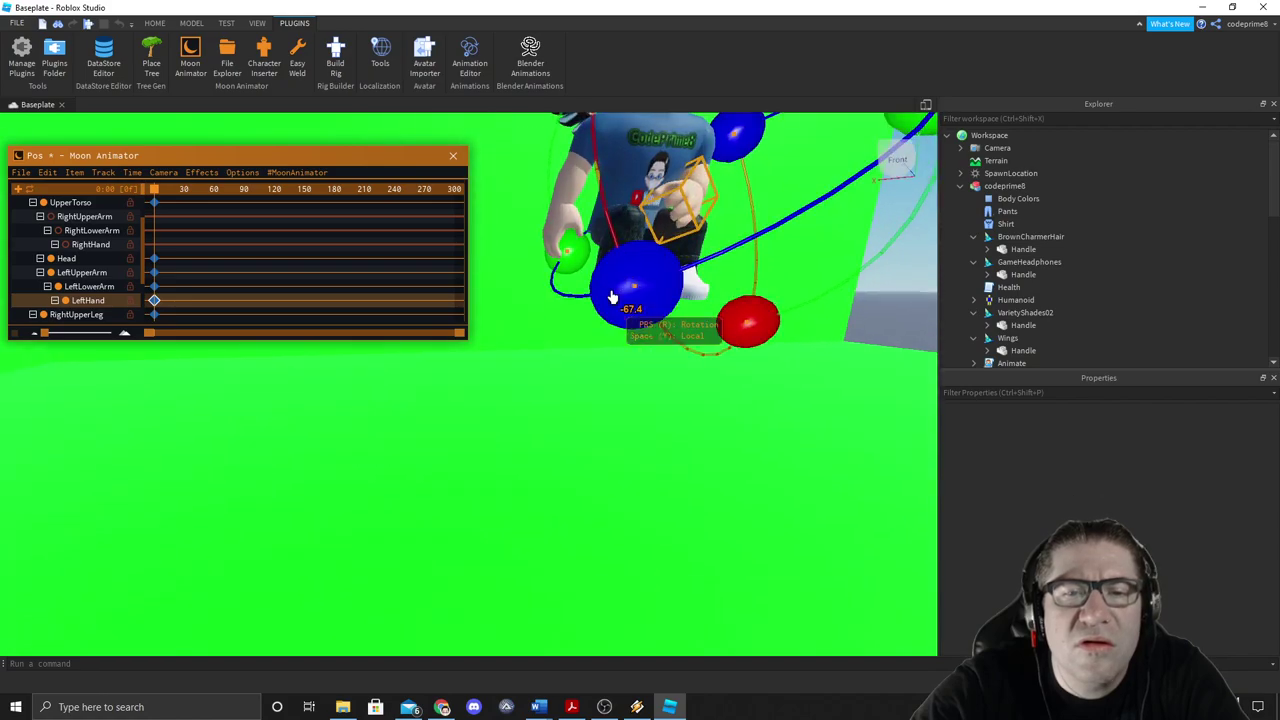
scroll(612, 297, "down", 6)
scroll(620, 292, "up", 3)
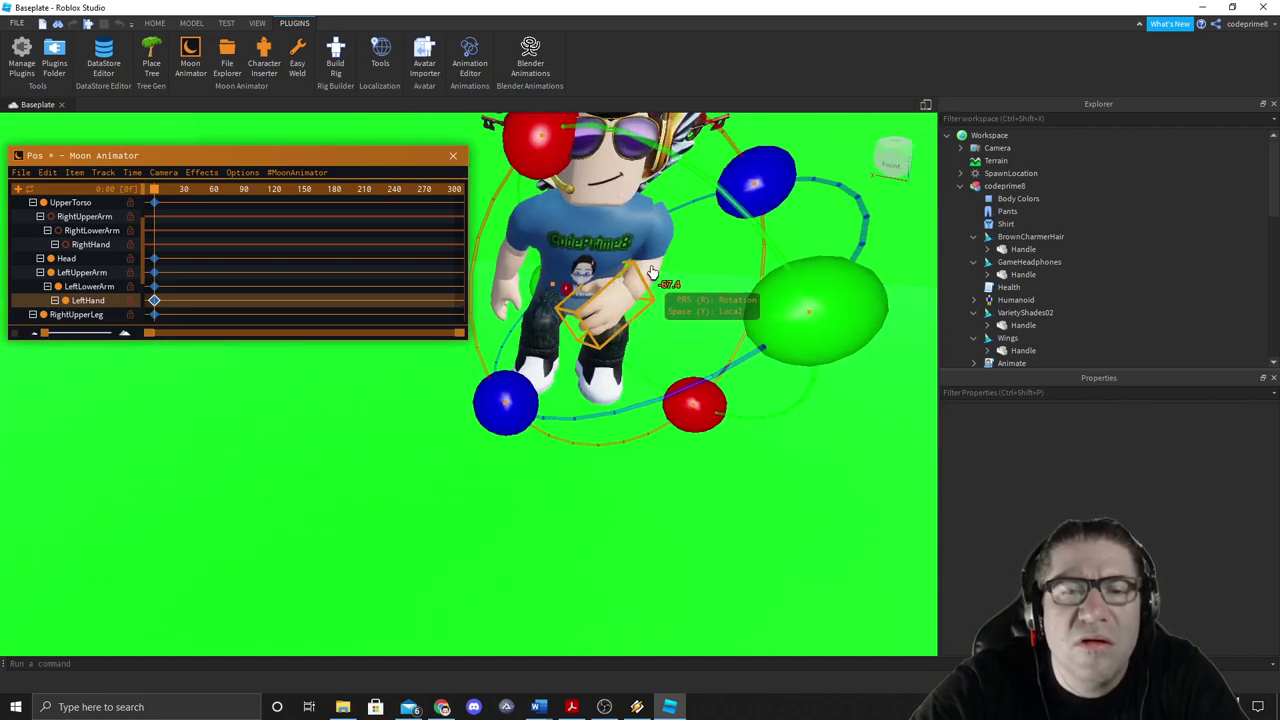
Step: Readjust the left upper arm and rotate the left lower arm about -28 degrees to bring the hand over the left thigh
left_click(648, 276)
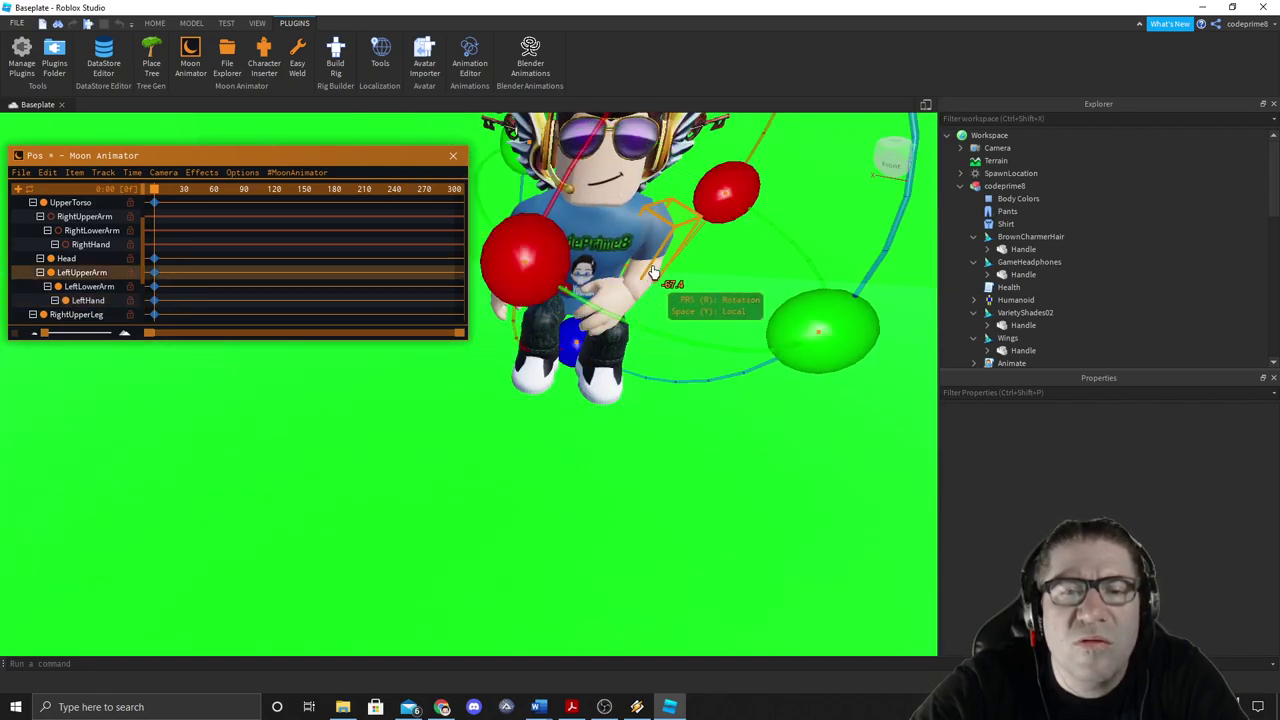
left_click_drag(799, 371, 775, 358)
left_click_drag(520, 372, 587, 417)
Step: Rotate the left upper arm about -49 degrees so the arm hangs down at the avatar's side
right_click(659, 366)
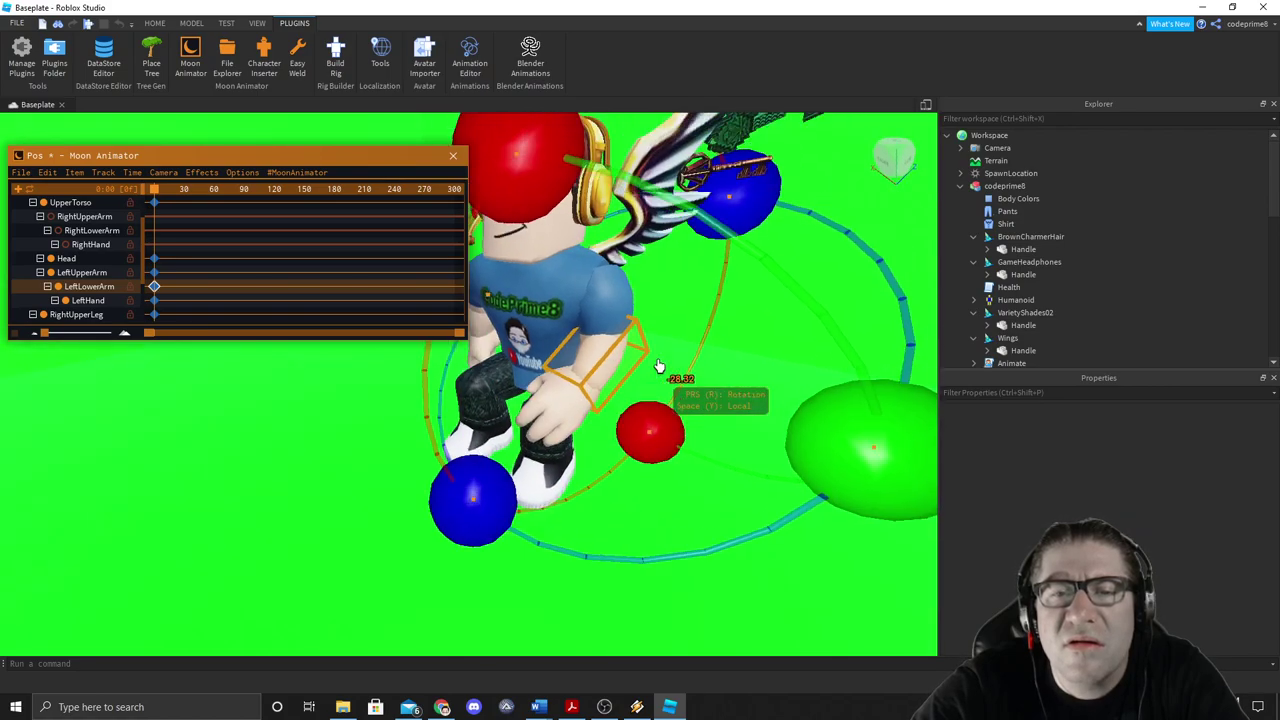
scroll(659, 366, "down", 3)
key("a")
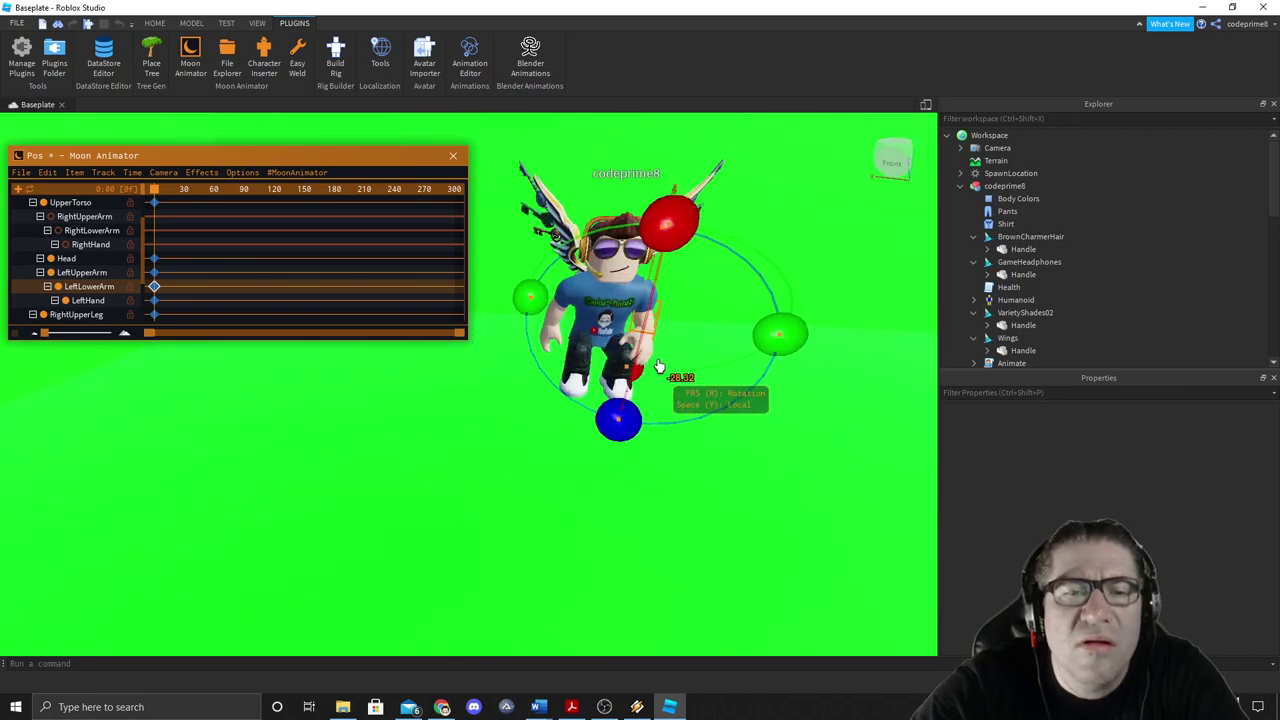
left_click(571, 322)
right_click(654, 378)
key("d")
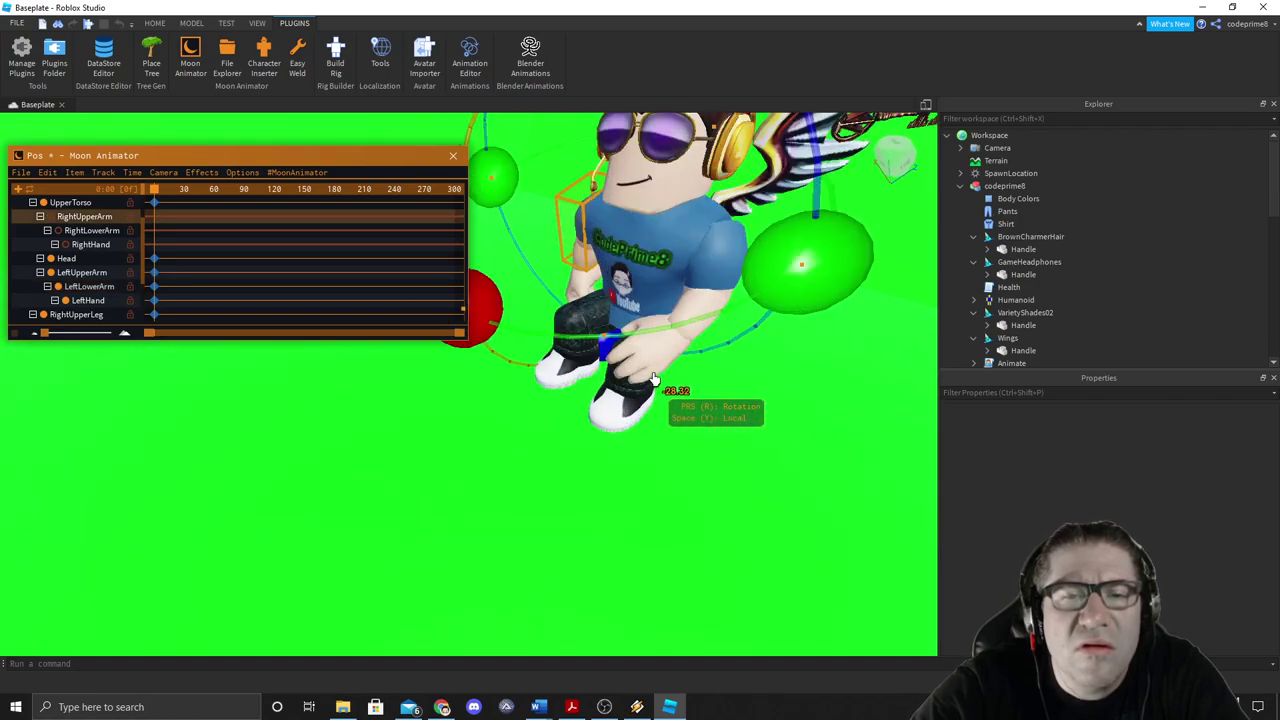
right_click(654, 378)
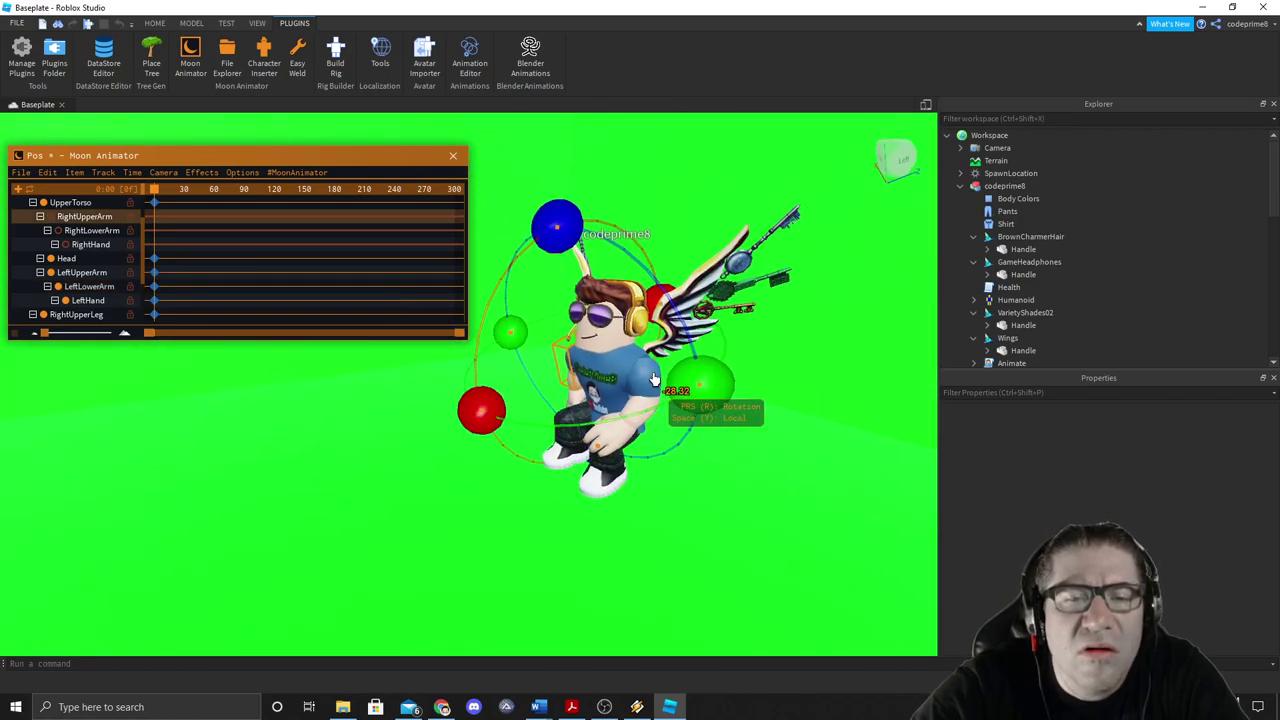
left_click(635, 381)
right_click(636, 381)
left_click_drag(457, 410, 486, 490)
right_click(603, 479)
scroll(603, 479, "up", 2)
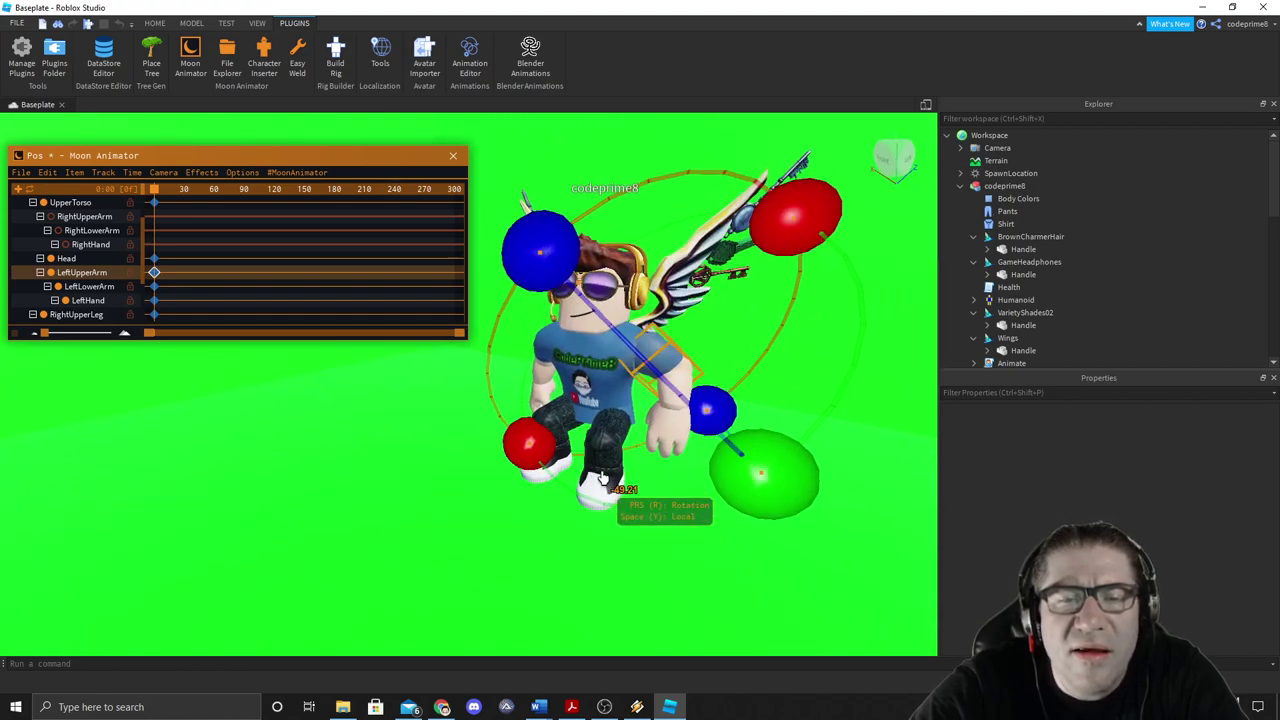
Step: Rotate the left upper leg about -81 degrees so the thigh points straight down
left_click(616, 428)
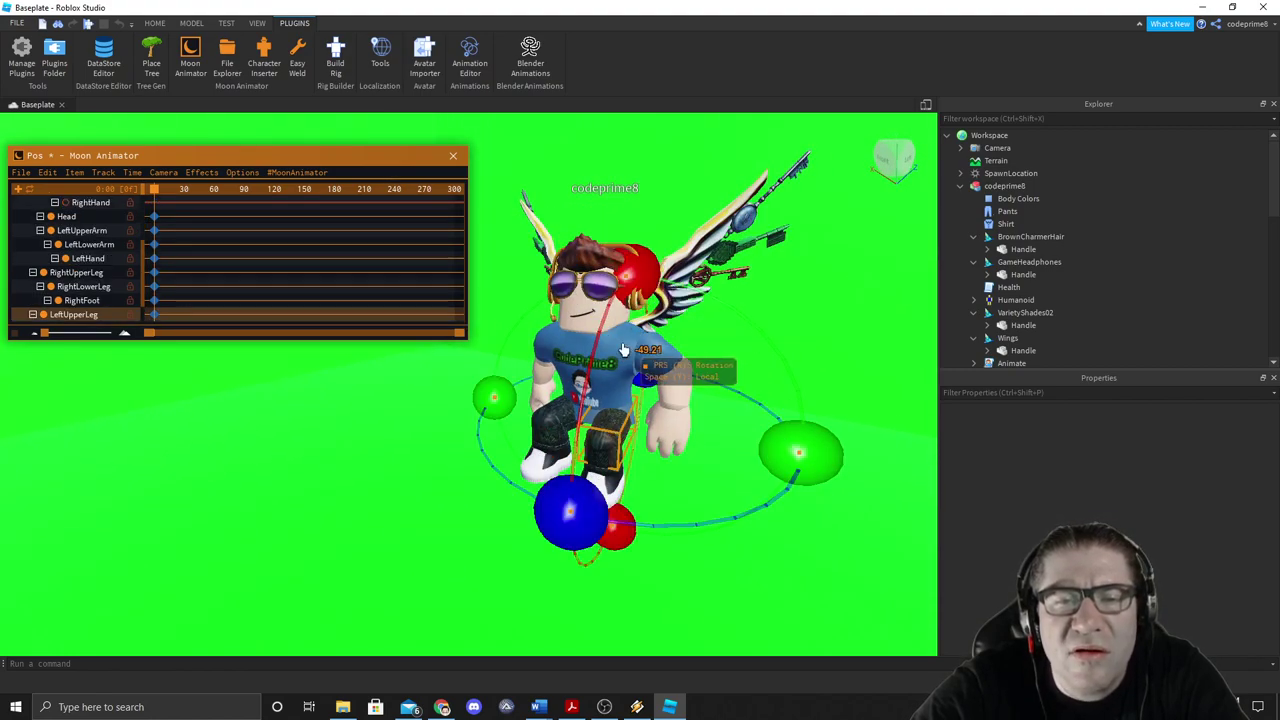
left_click_drag(635, 309, 577, 324)
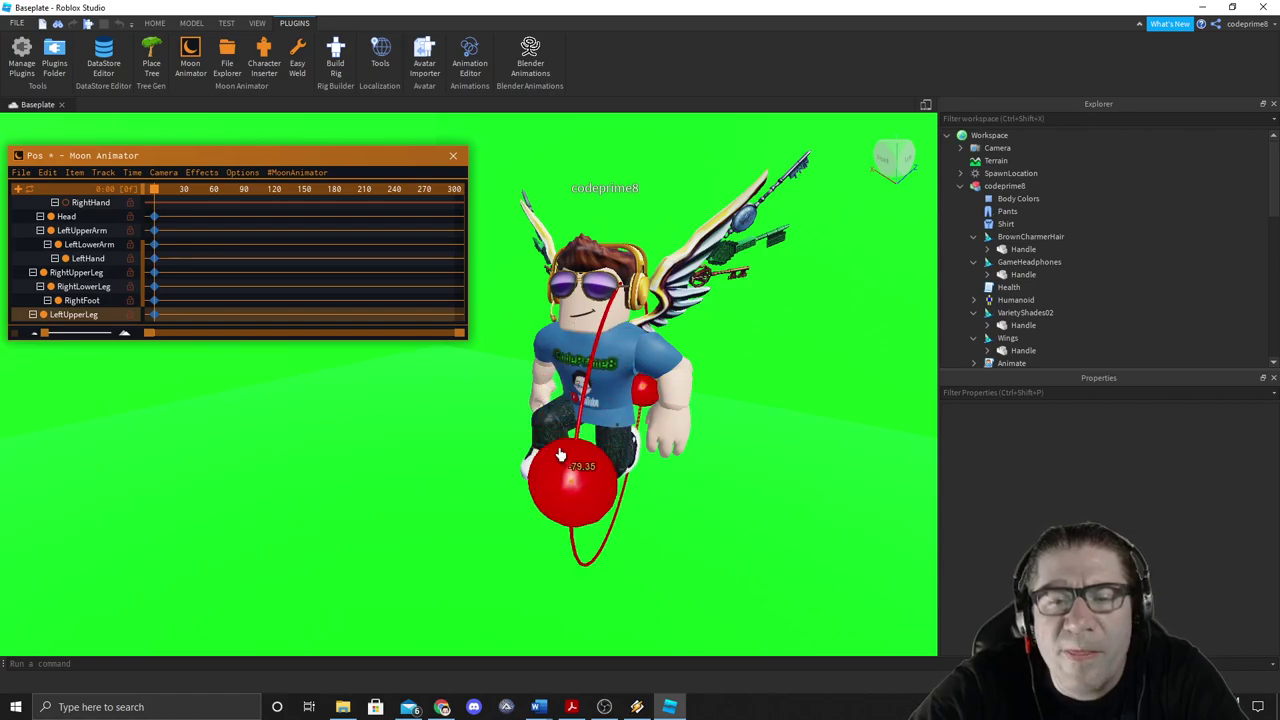
left_click_drag(560, 455, 660, 512)
scroll(657, 516, "up", 5)
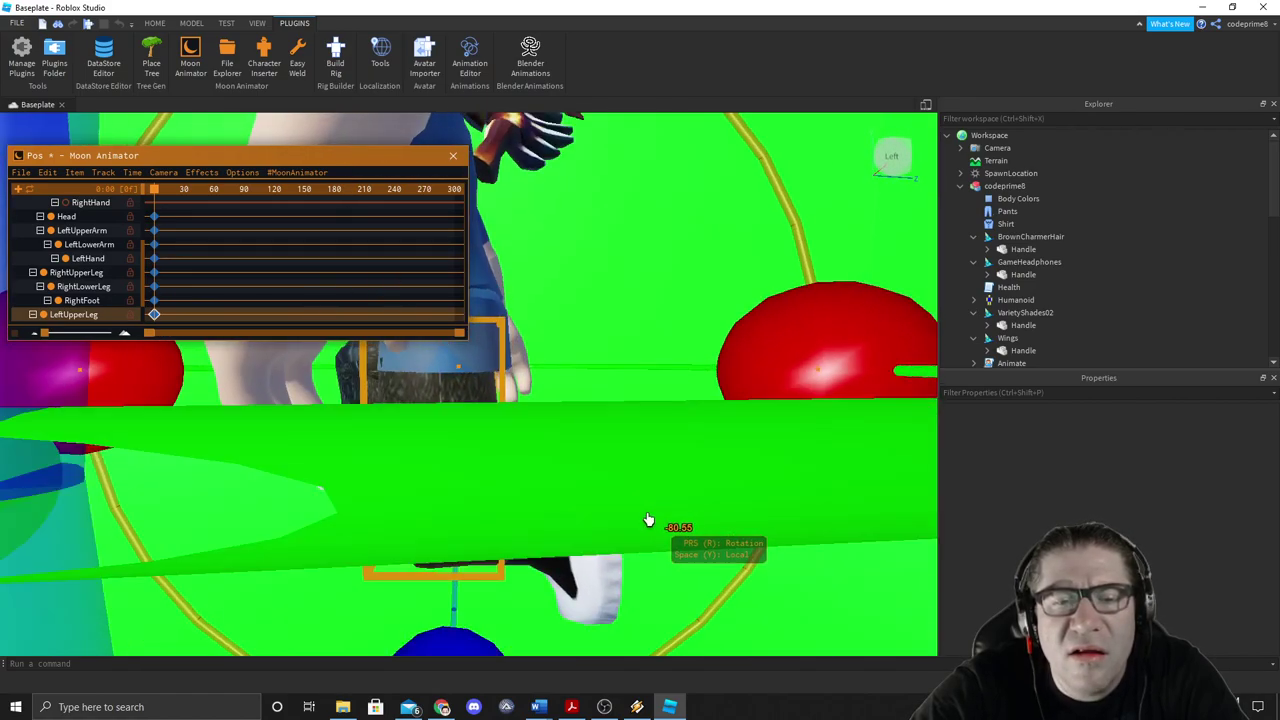
scroll(657, 516, "down", 5)
Step: Swing the left lower leg down to a slight backward bend and rotate the left foot about -51 degrees
left_click(470, 492)
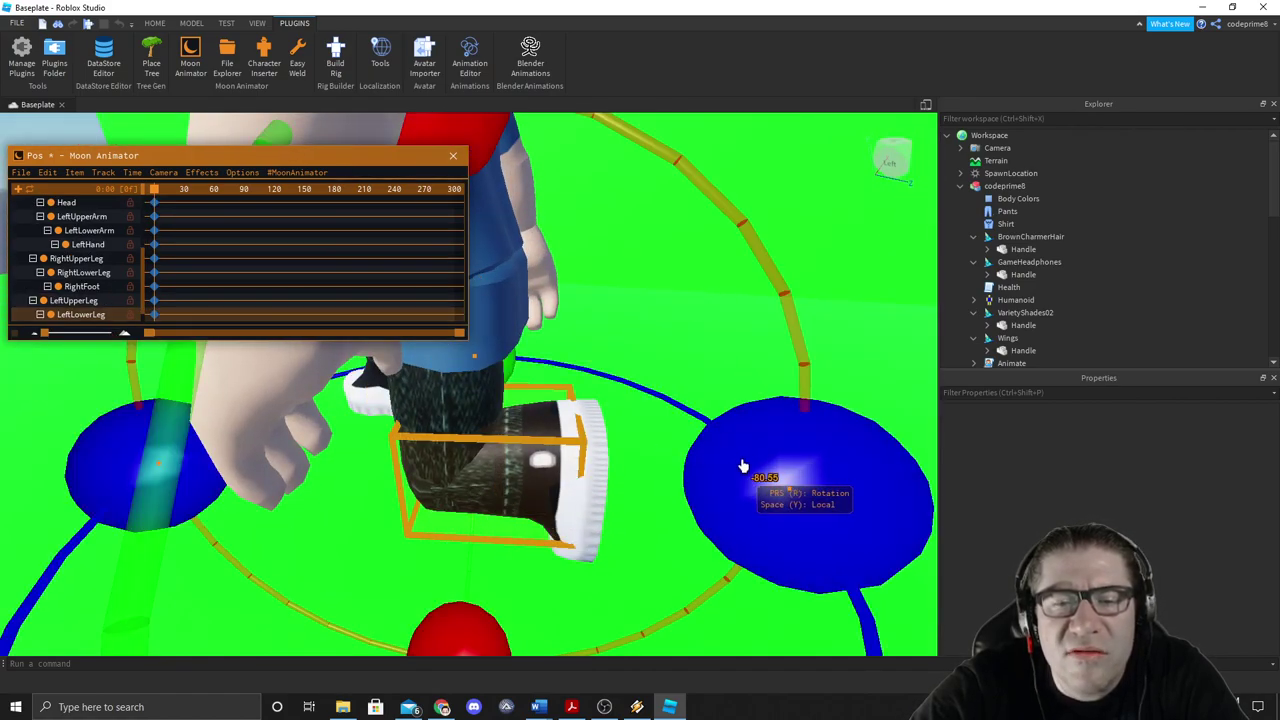
scroll(605, 335, "down", 5)
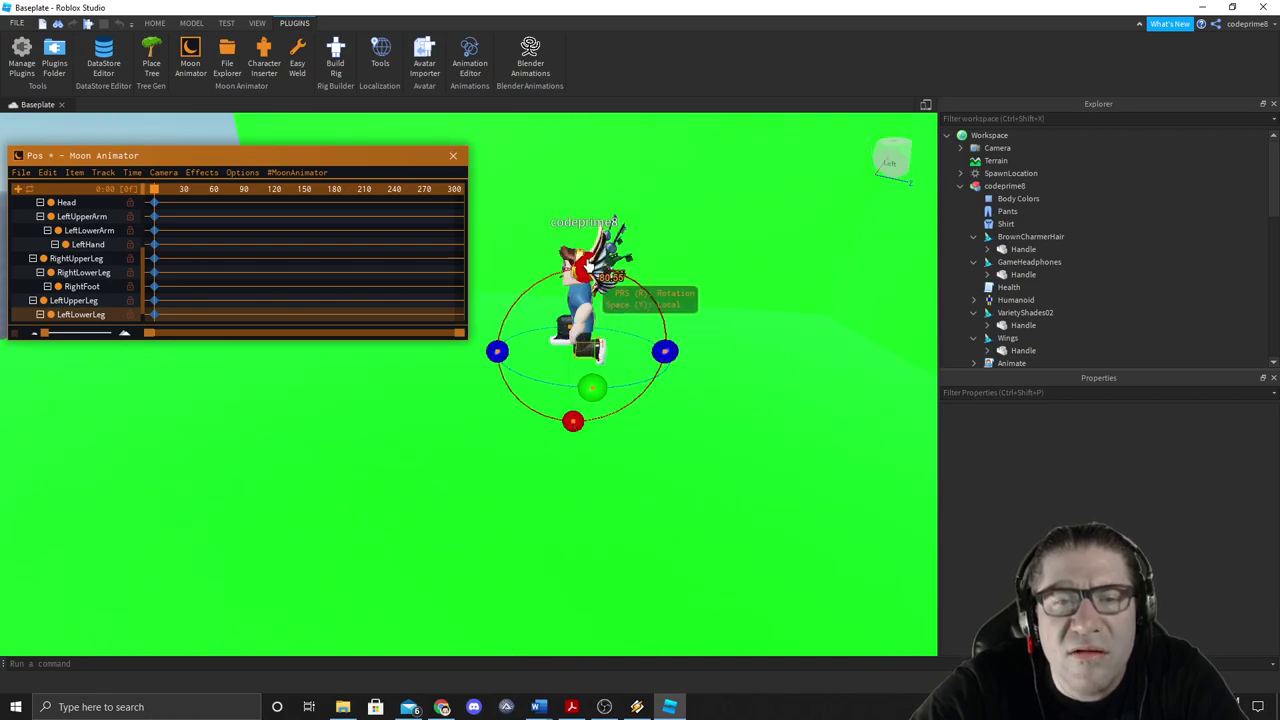
left_click(591, 369)
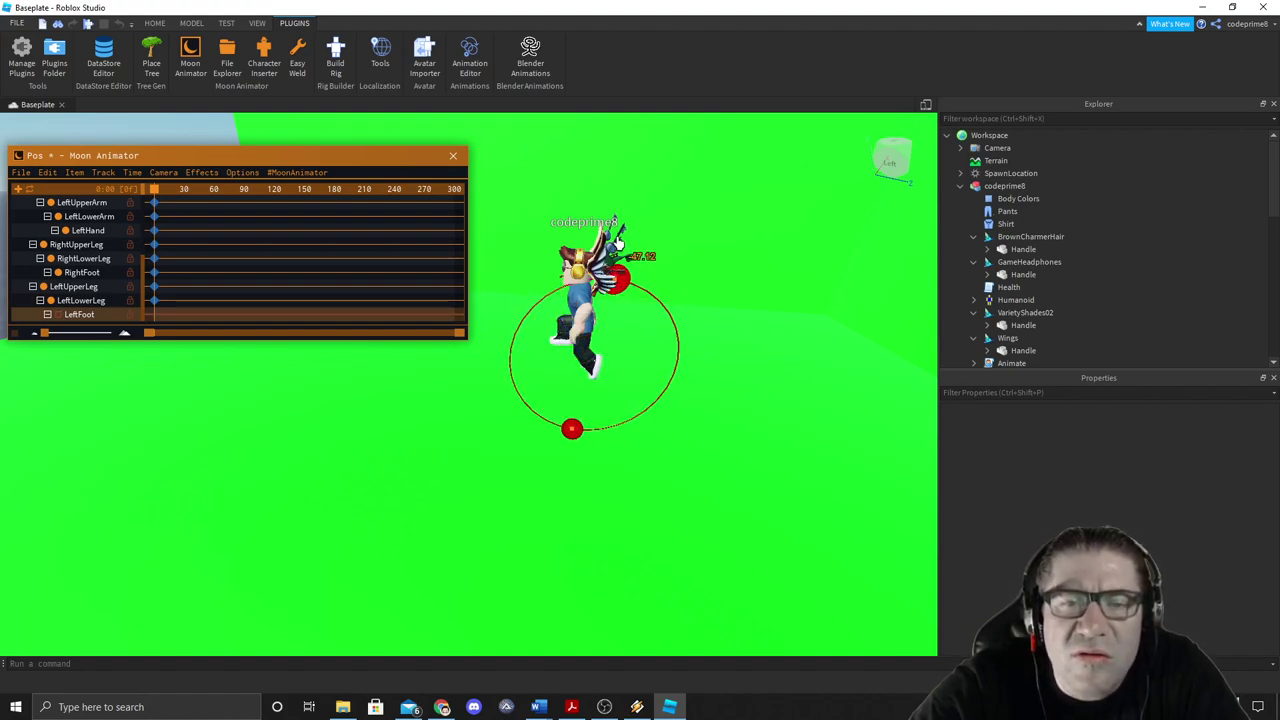
key("w")
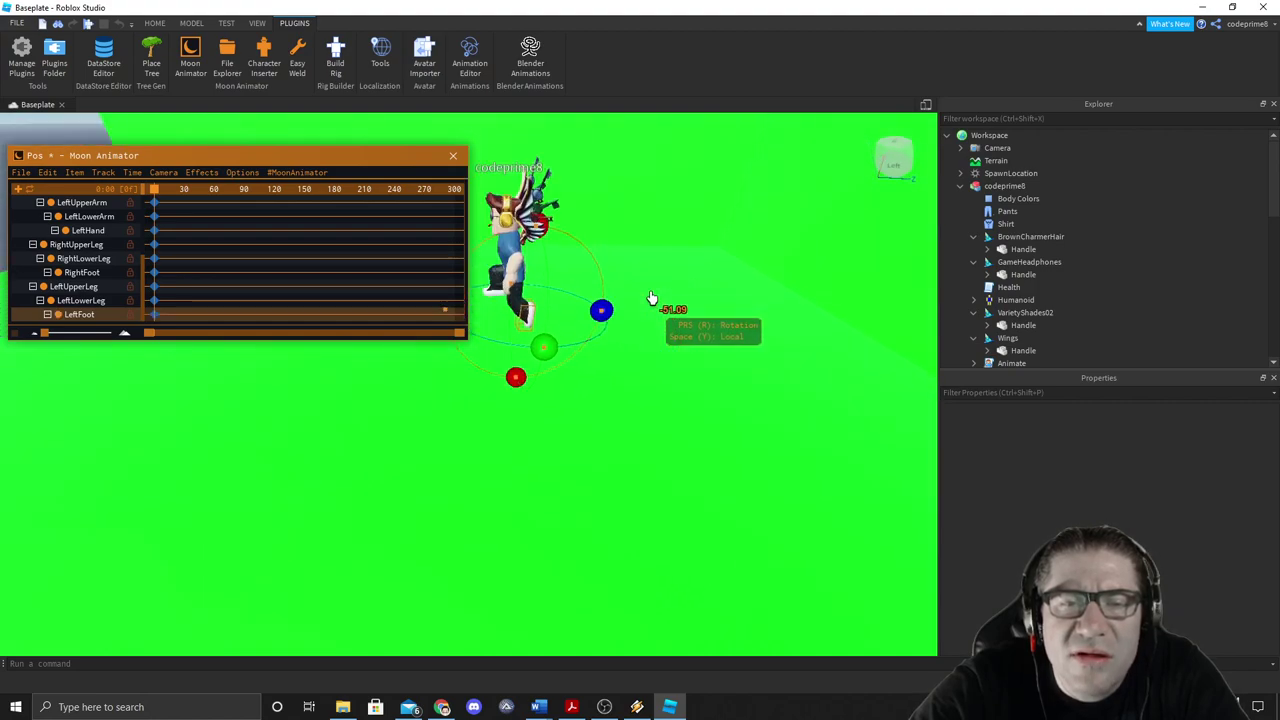
scroll(650, 298, "up", 2)
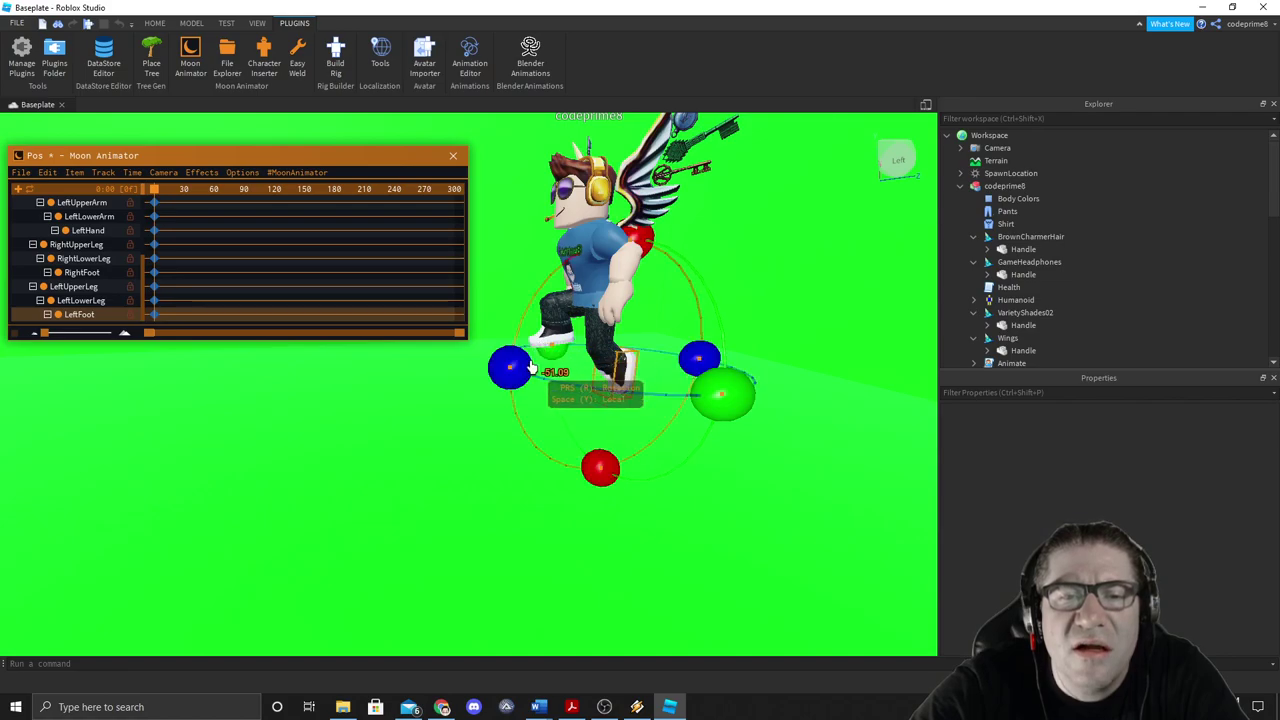
Step: Rotate the right foot at the ankle to adjust its tilt below the raised leg
left_click(463, 426)
left_click(543, 340)
left_click_drag(449, 348, 434, 314)
right_click(551, 286)
key("a")
key("a")
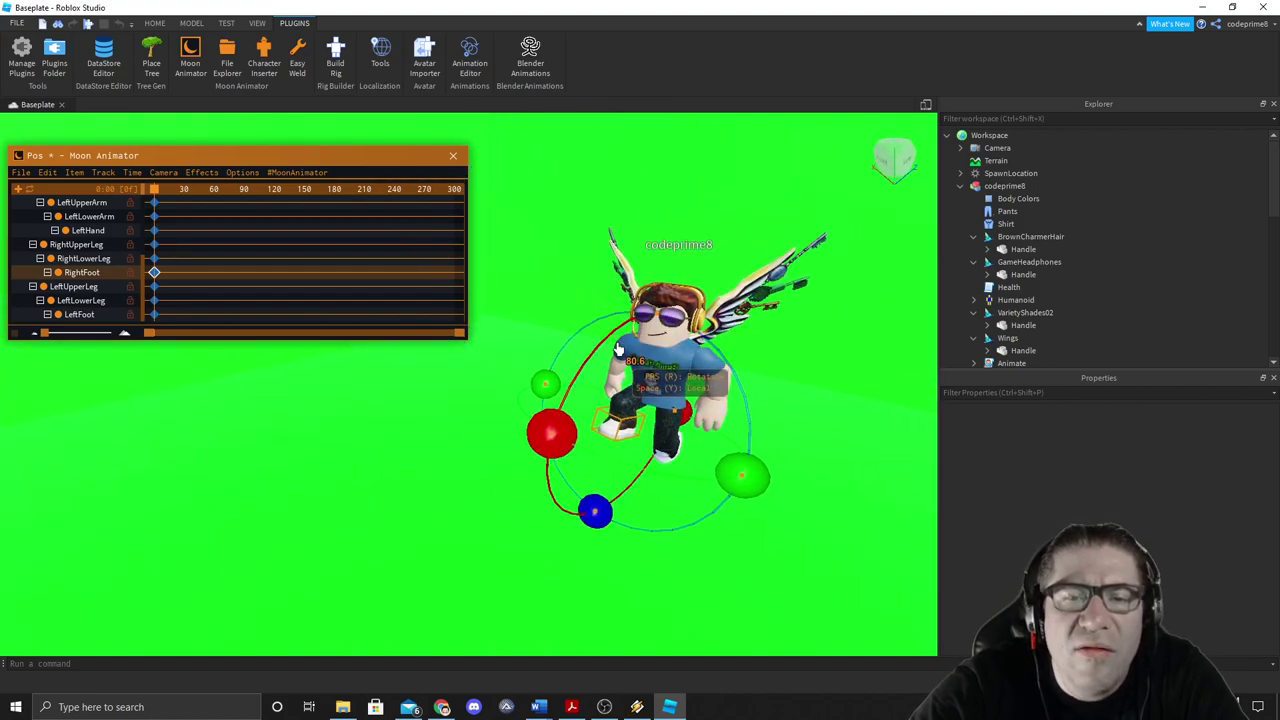
Step: Raise the right upper arm beside the head and twist it slightly about its own axis
left_click(623, 352)
left_click(615, 356)
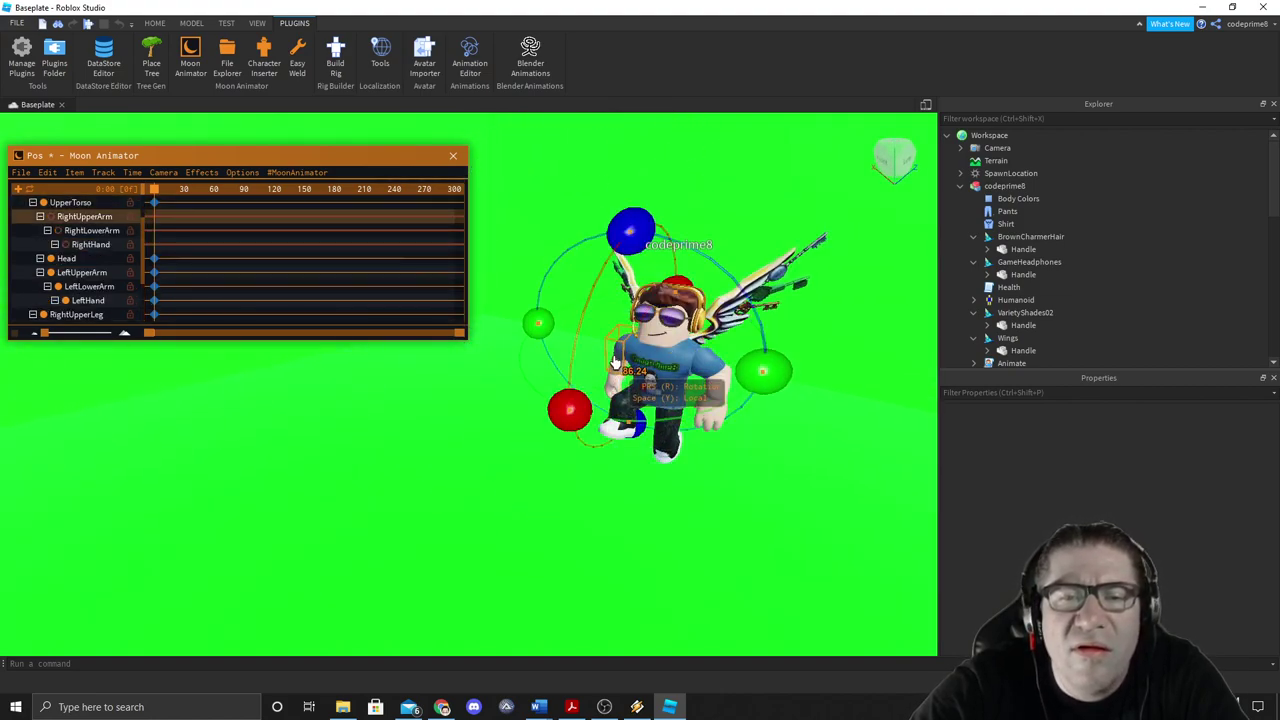
left_click_drag(580, 416, 690, 226)
right_click(680, 238)
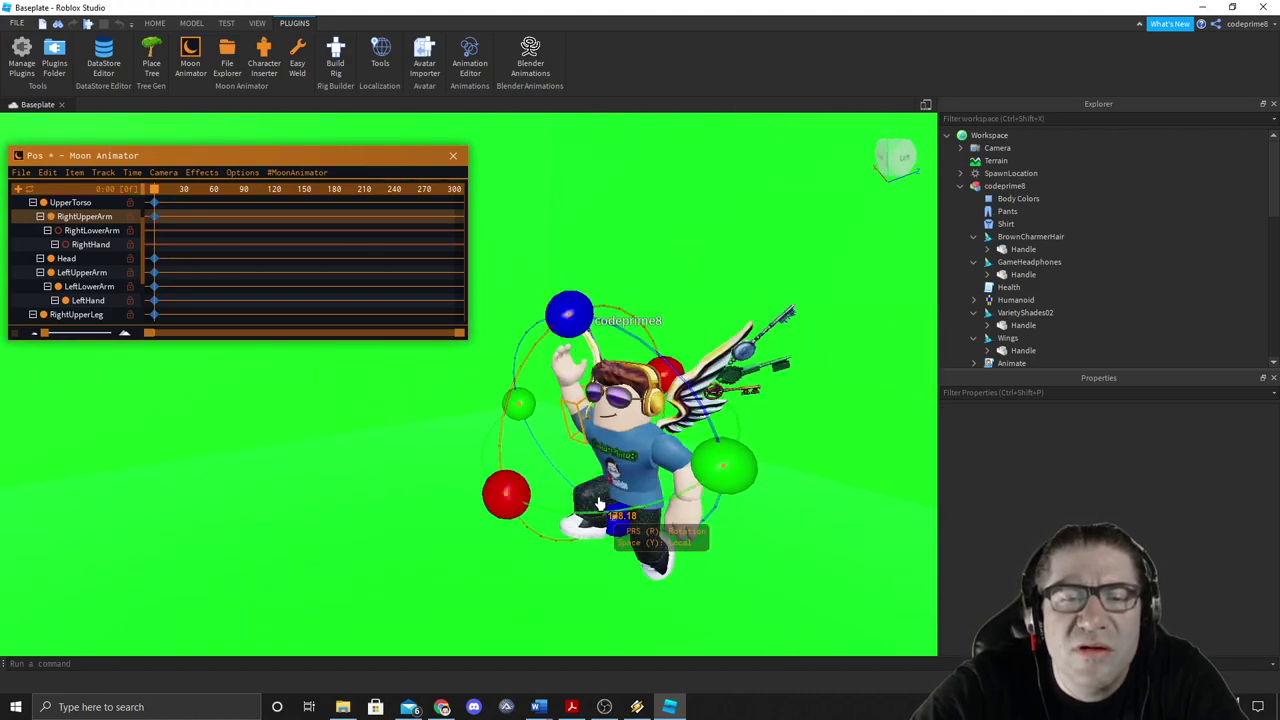
mouse_move(725, 485)
left_mouse_down()
mouse_move(665, 505)
mouse_move(712, 478)
left_mouse_up()
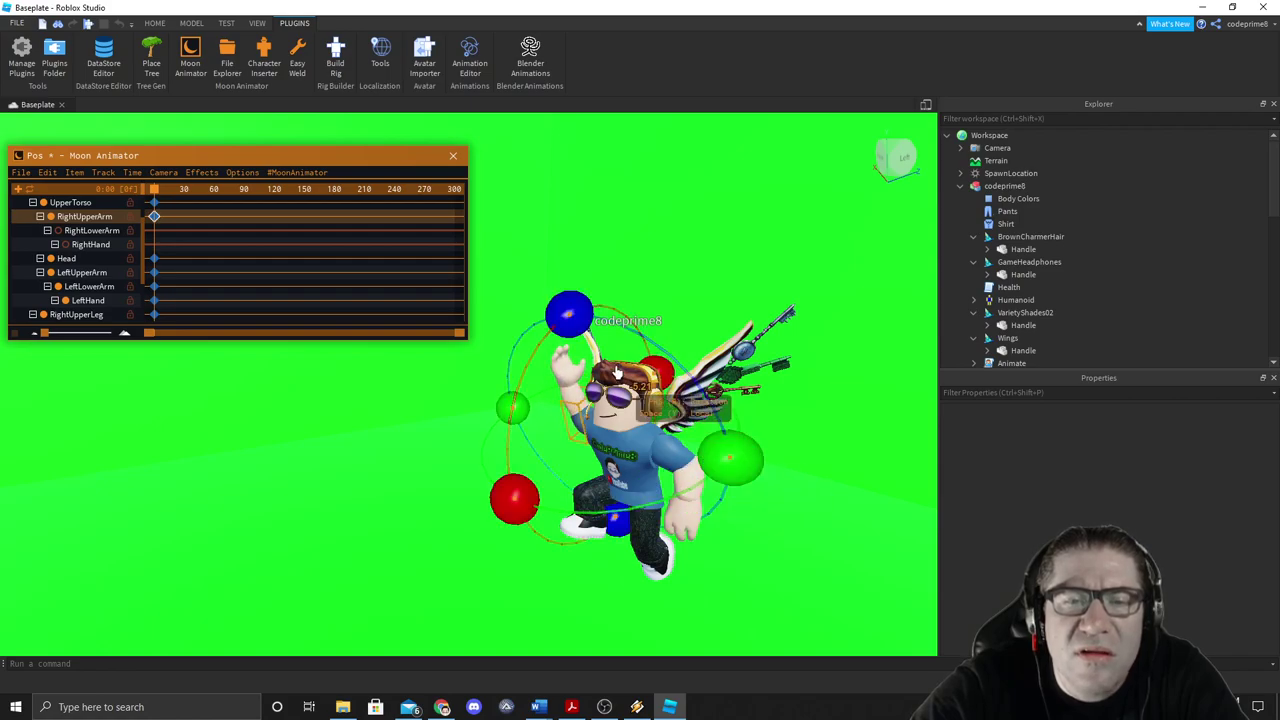
Step: Twist the raised right hand in two turns to about 81 degrees around its own axis
left_click(567, 367)
left_click_drag(690, 422, 610, 448)
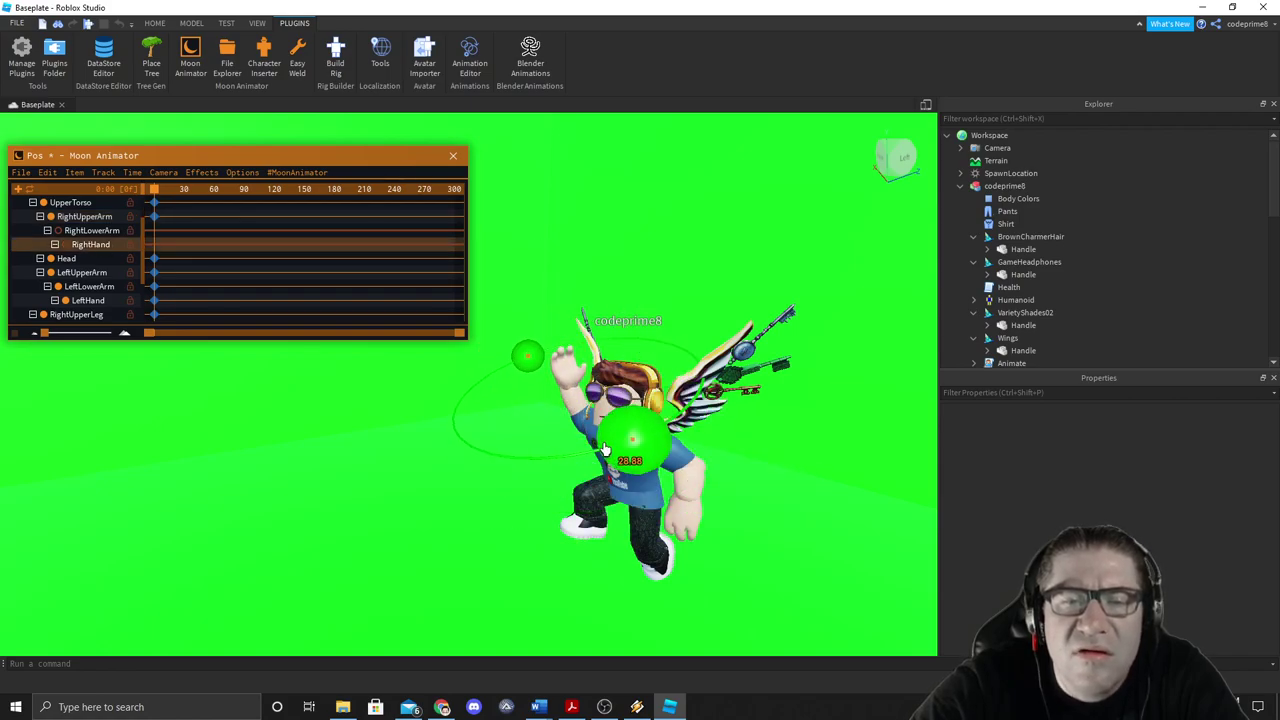
left_click_drag(483, 458, 484, 457)
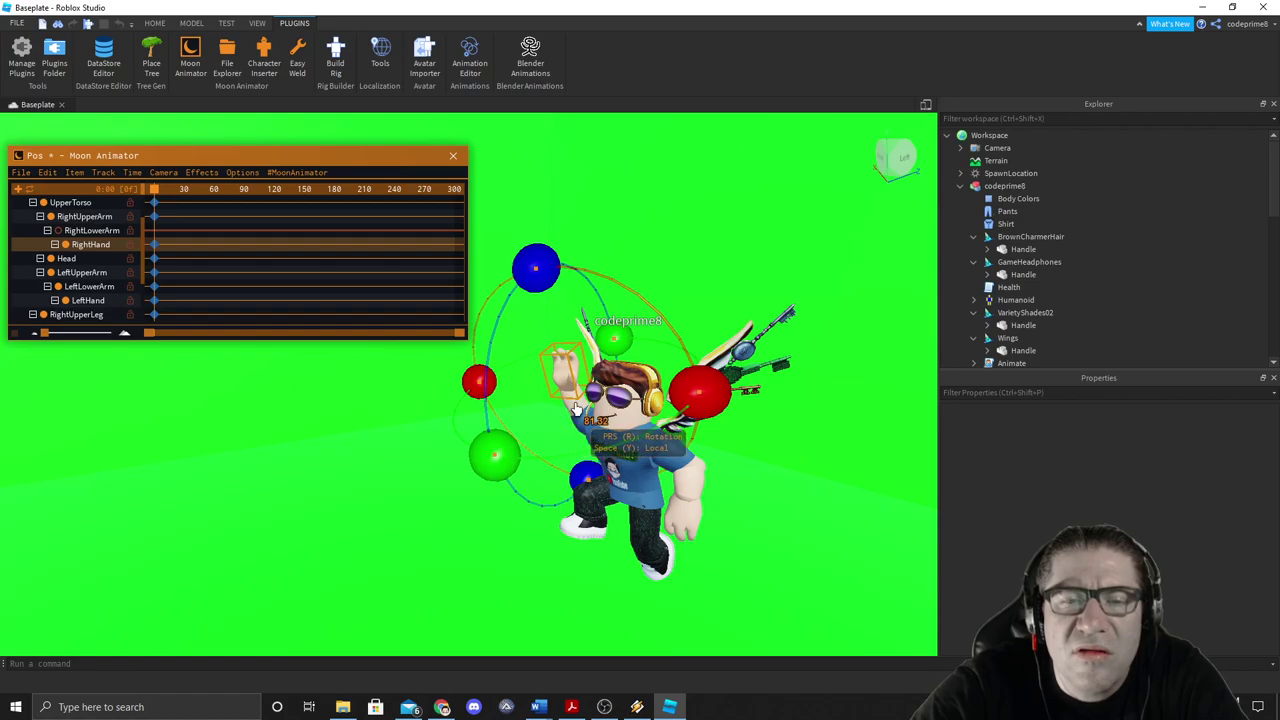
Step: Rotate the right lower arm by about 42 degrees and the right hand by about -70 degrees
left_click(577, 405)
left_click_drag(690, 445, 563, 440)
left_click(571, 374)
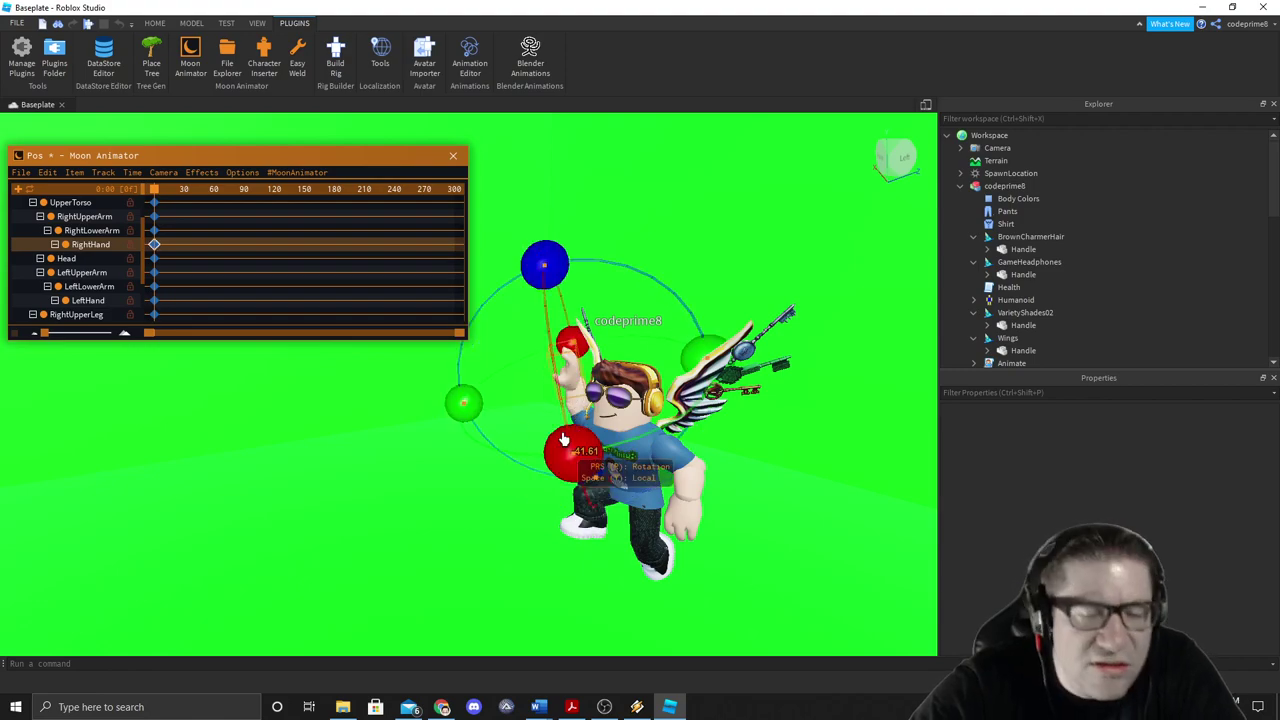
left_click_drag(464, 405, 528, 440)
right_click(623, 444)
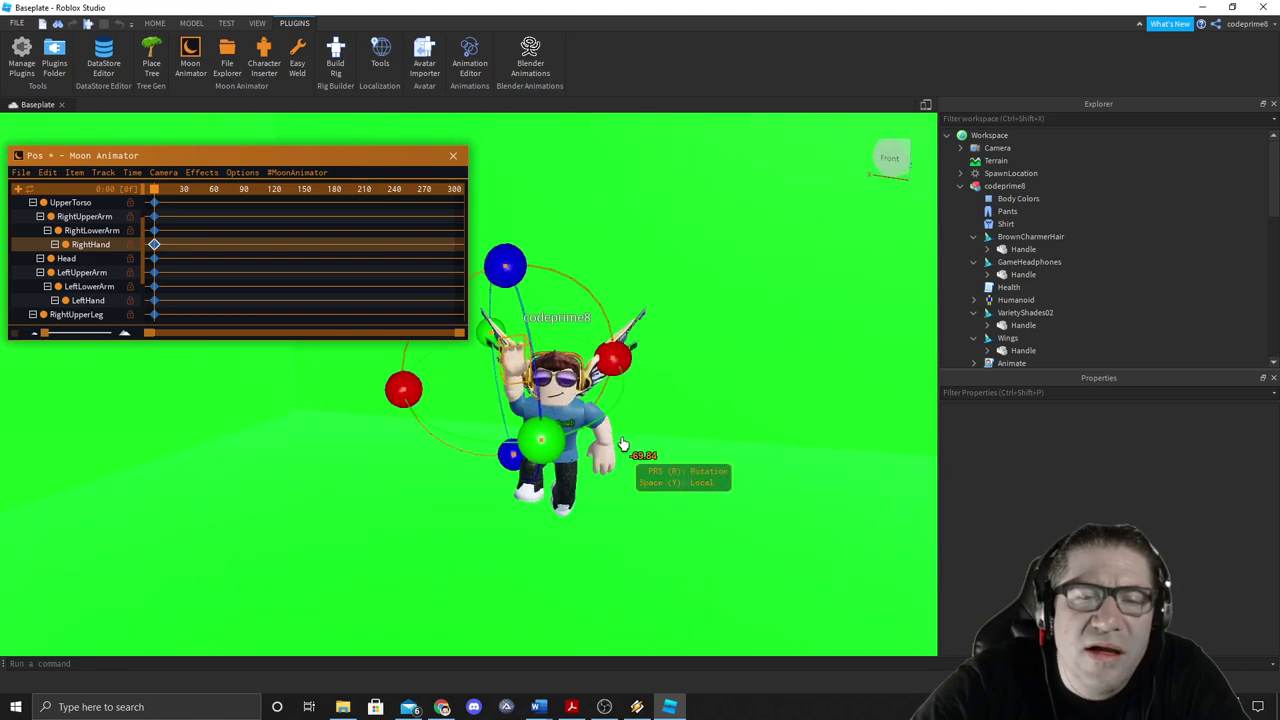
scroll(703, 396, "down", 3)
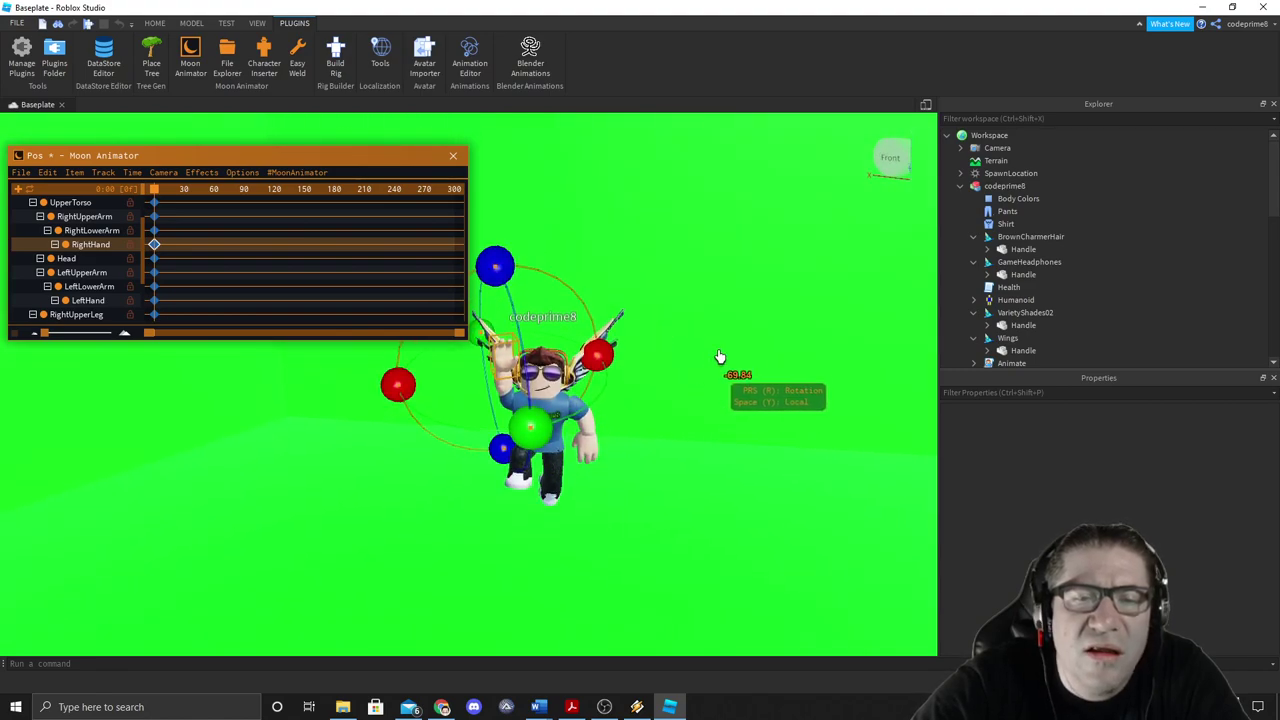
left_click(724, 331)
right_click(671, 384)
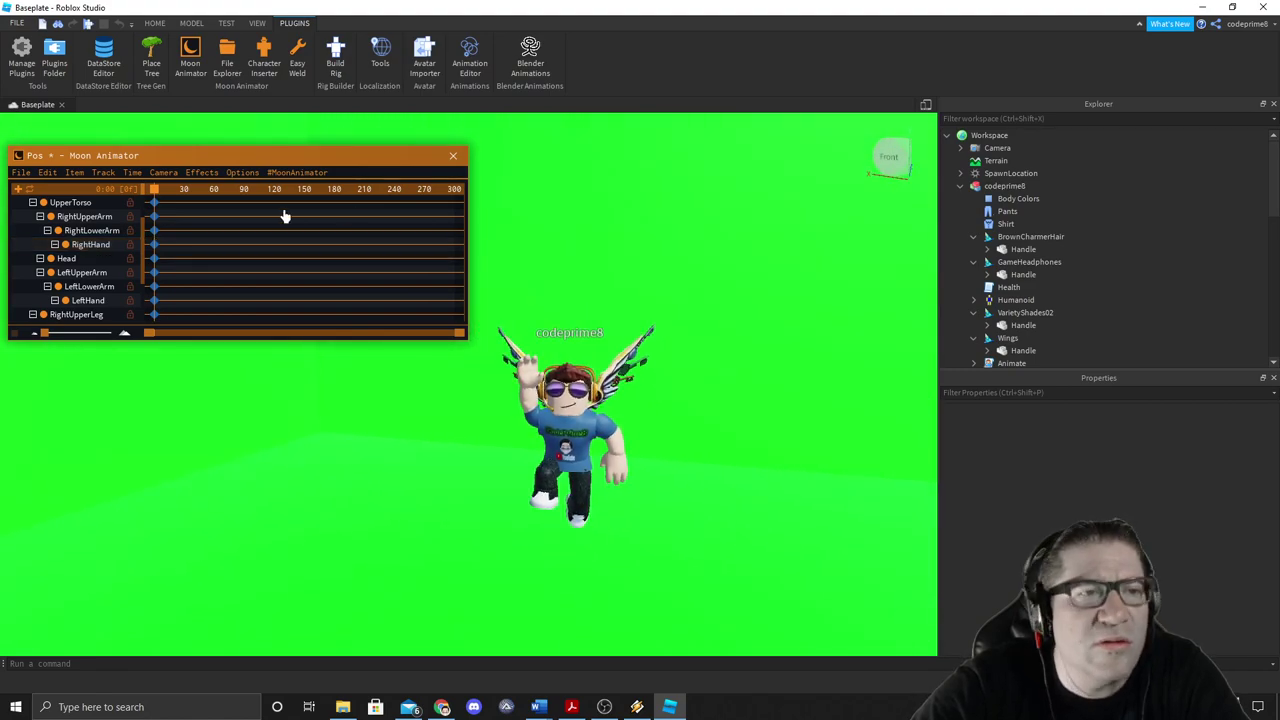
Step: Readjust the raised right upper arm with two further rotations so it leans outward from the head
right_click(517, 397)
scroll(517, 397, "up", 5)
right_click(517, 397)
scroll(504, 420, "down", 4)
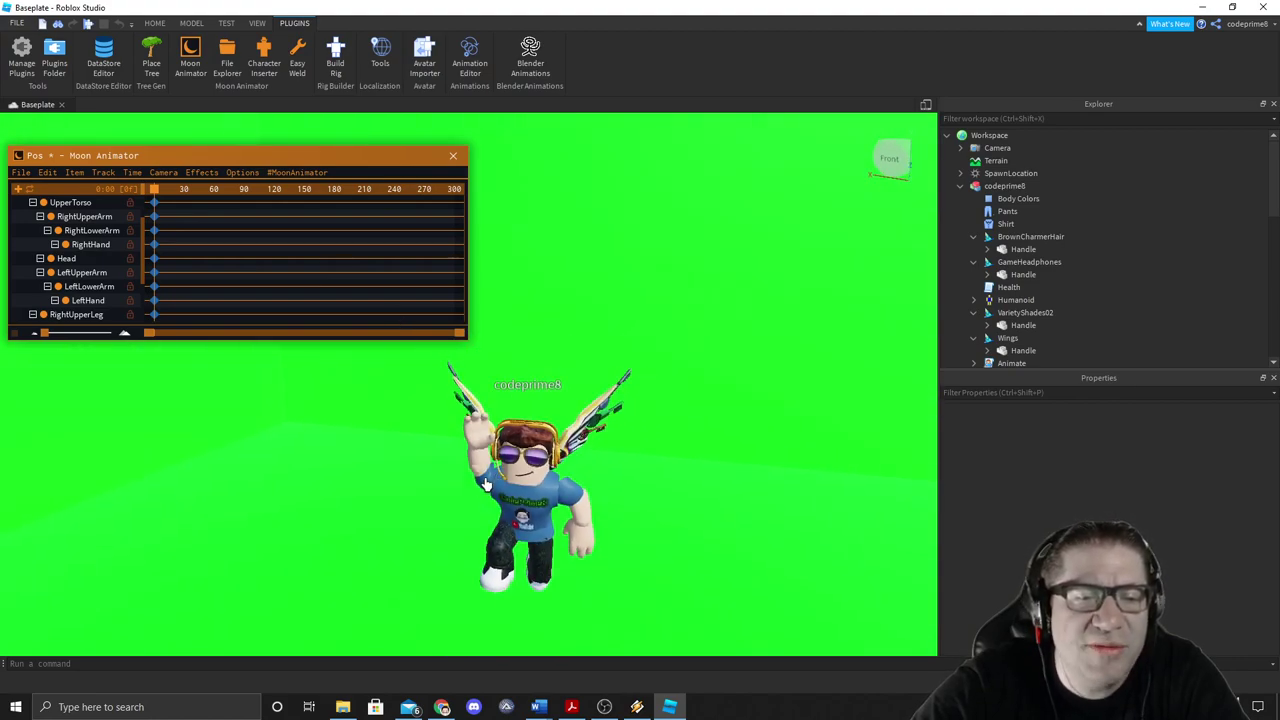
left_click(484, 484)
left_click_drag(514, 600, 565, 556)
left_click_drag(612, 496, 572, 548)
Step: Fine-tune the right lower arm around two axes and turn the right hand into a waving pose beside the head
left_click(482, 455)
left_click_drag(606, 509, 616, 474)
left_click_drag(417, 550, 569, 528)
left_click(478, 456)
left_click(474, 424)
left_click_drag(560, 525, 503, 540)
right_click(686, 582)
scroll(686, 582, "up", 5)
scroll(686, 582, "down", 5)
left_click(762, 442)
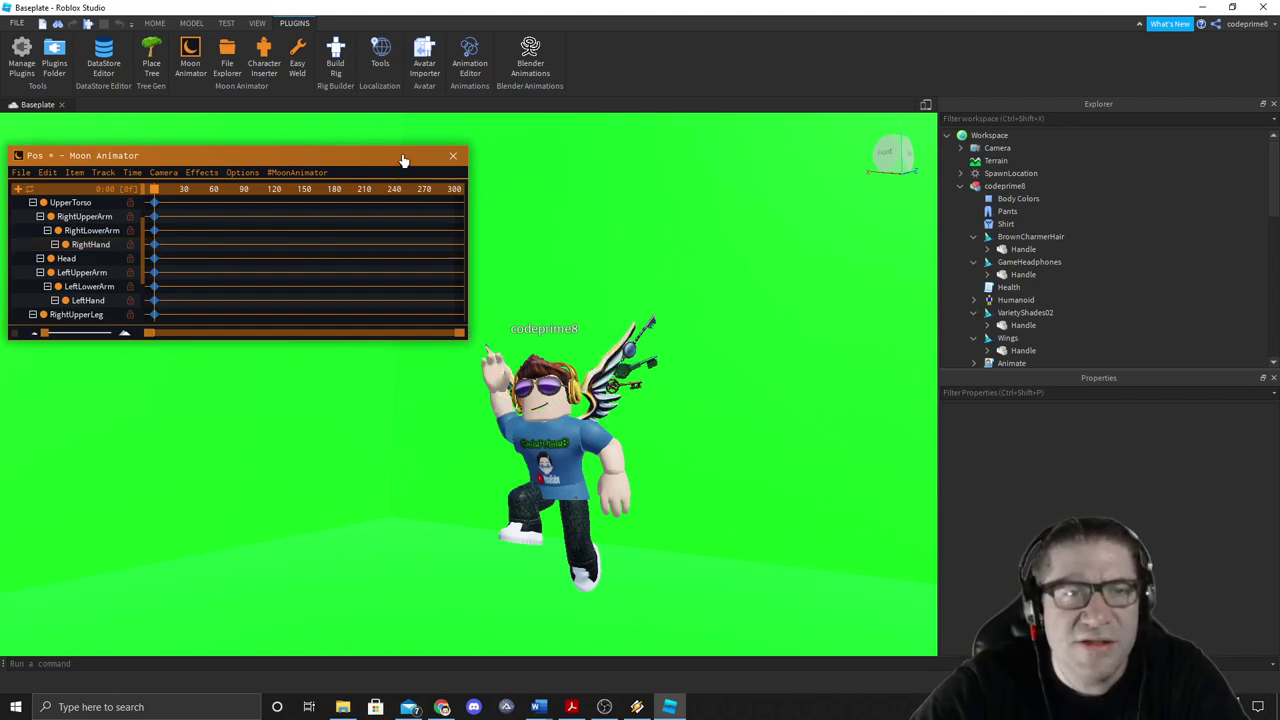
Step: Save the Pos animation and close Moon Animator
left_click(456, 157)
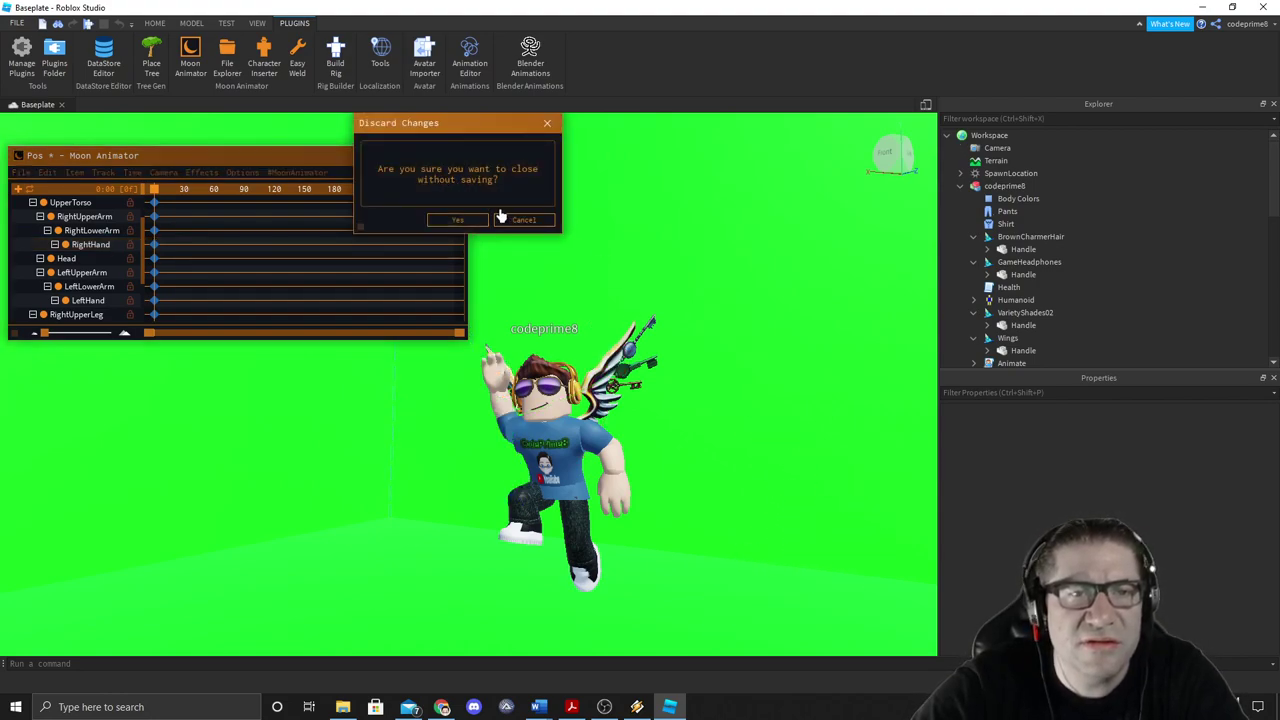
left_click(524, 220)
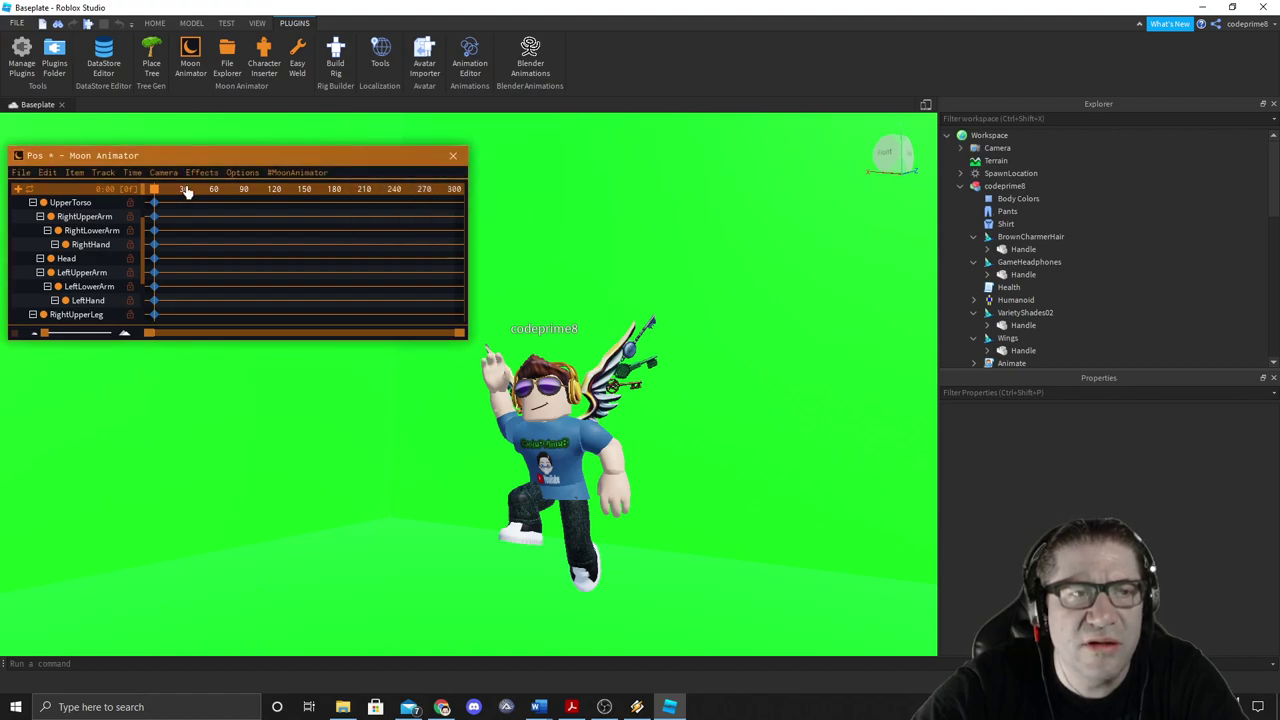
left_click(29, 174)
left_click(43, 193)
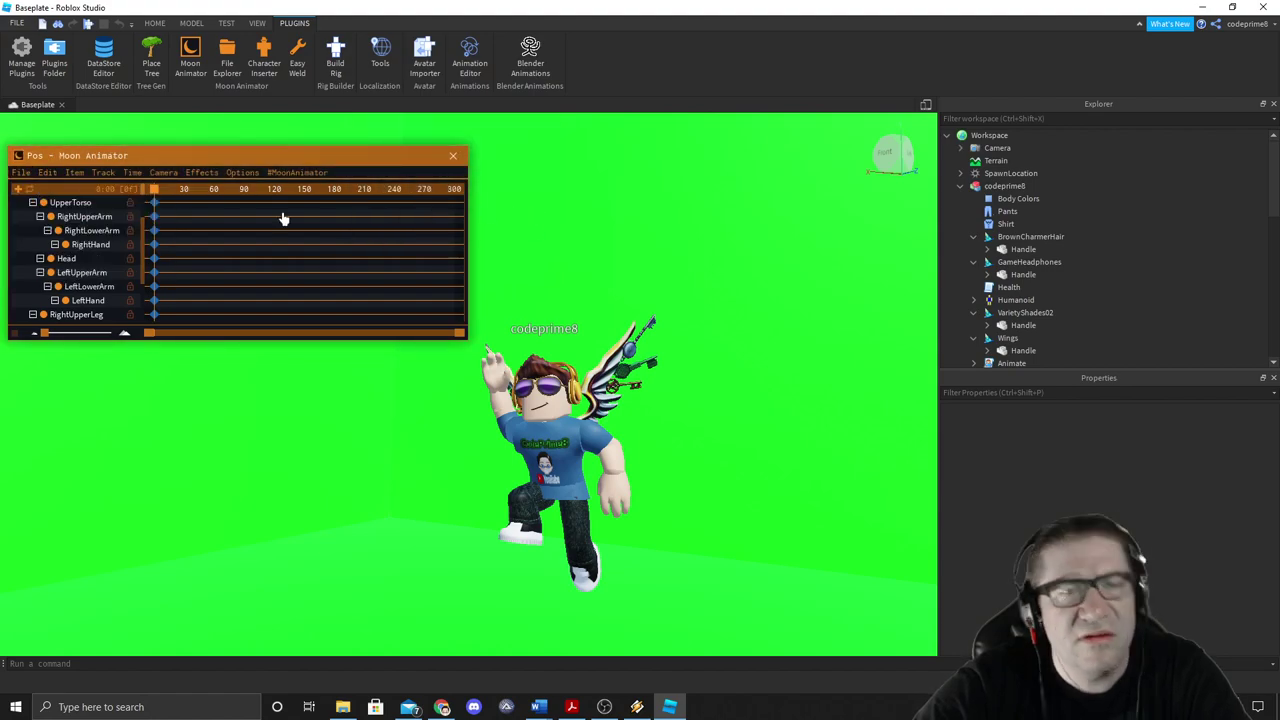
left_click(455, 158)
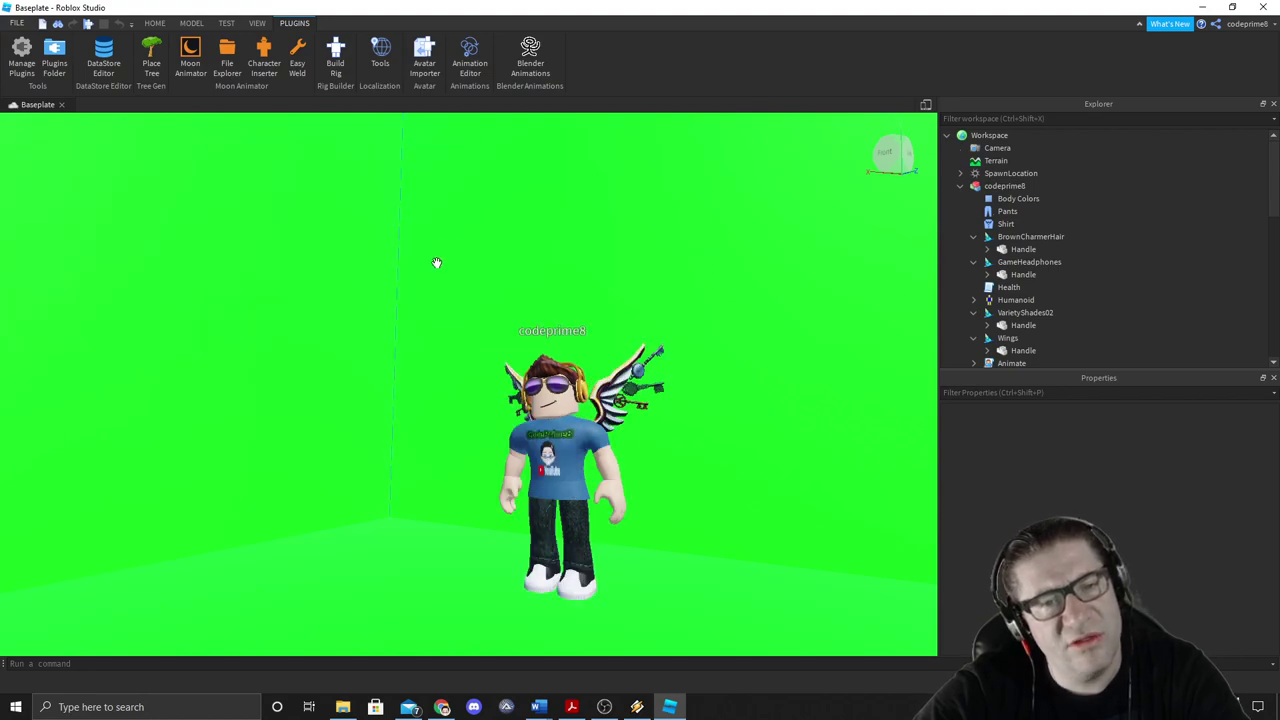
Step: Start Moon Animator again and open the saved Pos animation
left_click(194, 46)
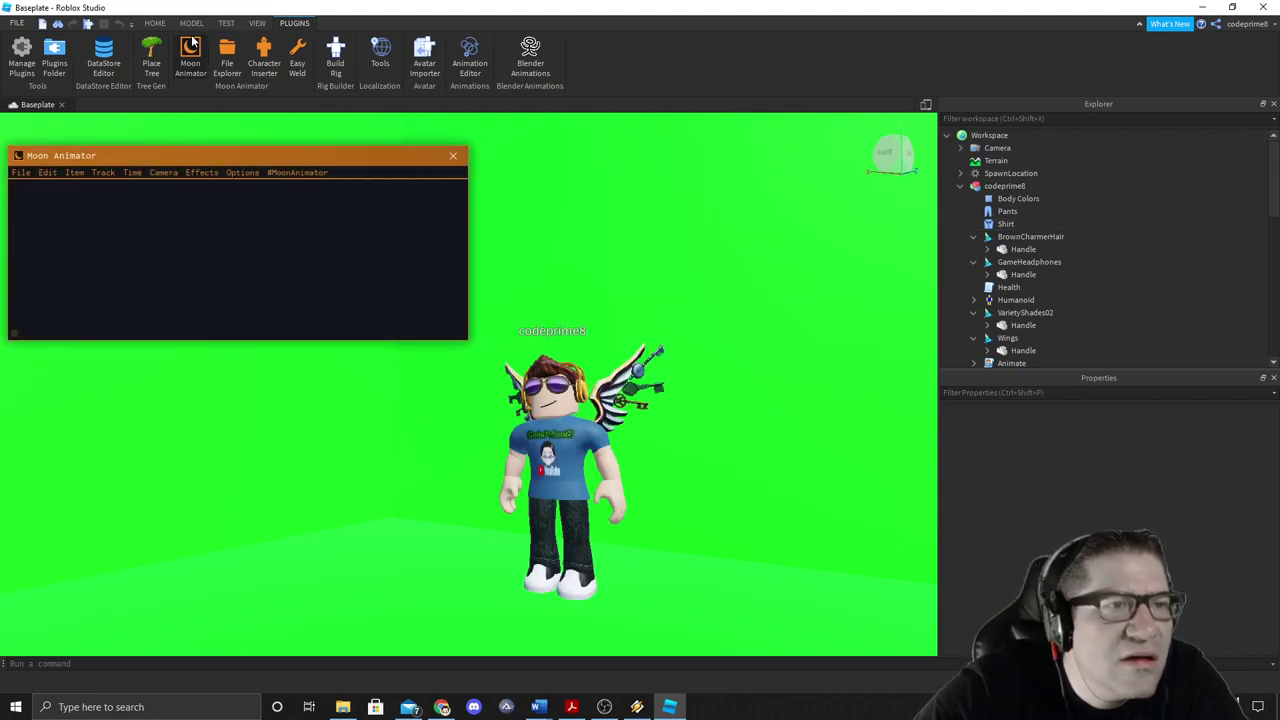
left_click(21, 173)
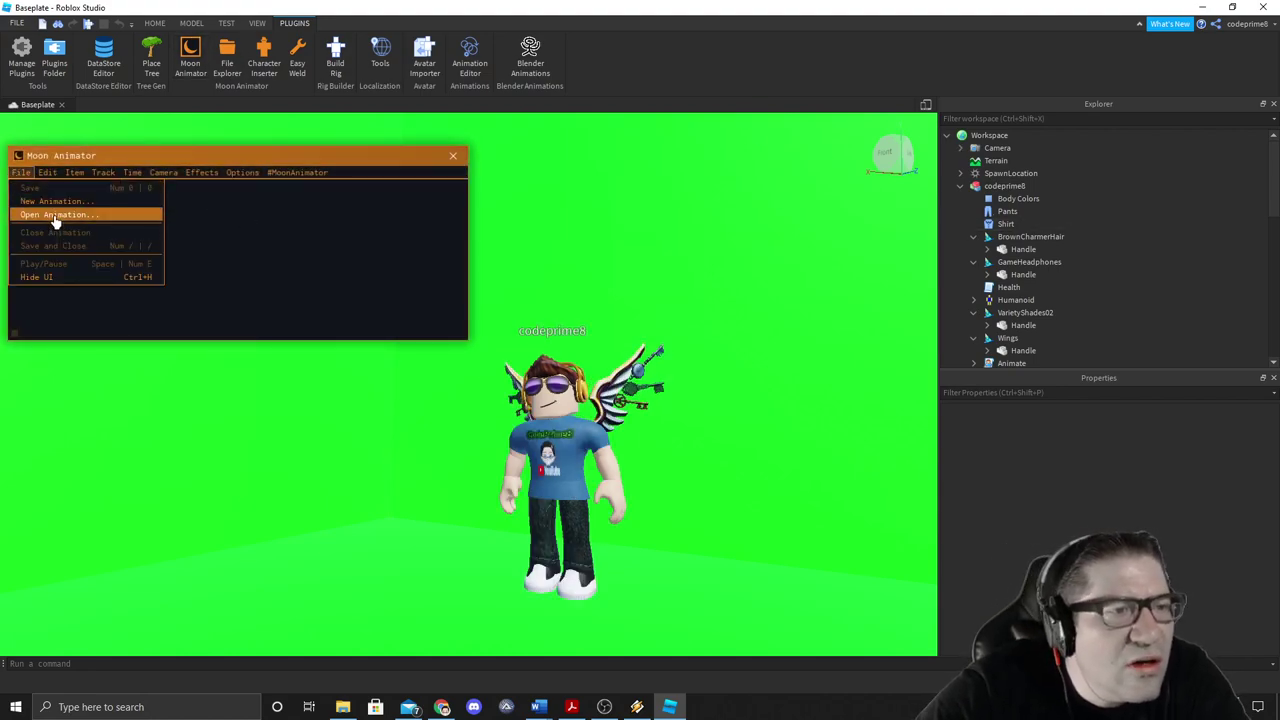
left_click(55, 217)
left_click(33, 162)
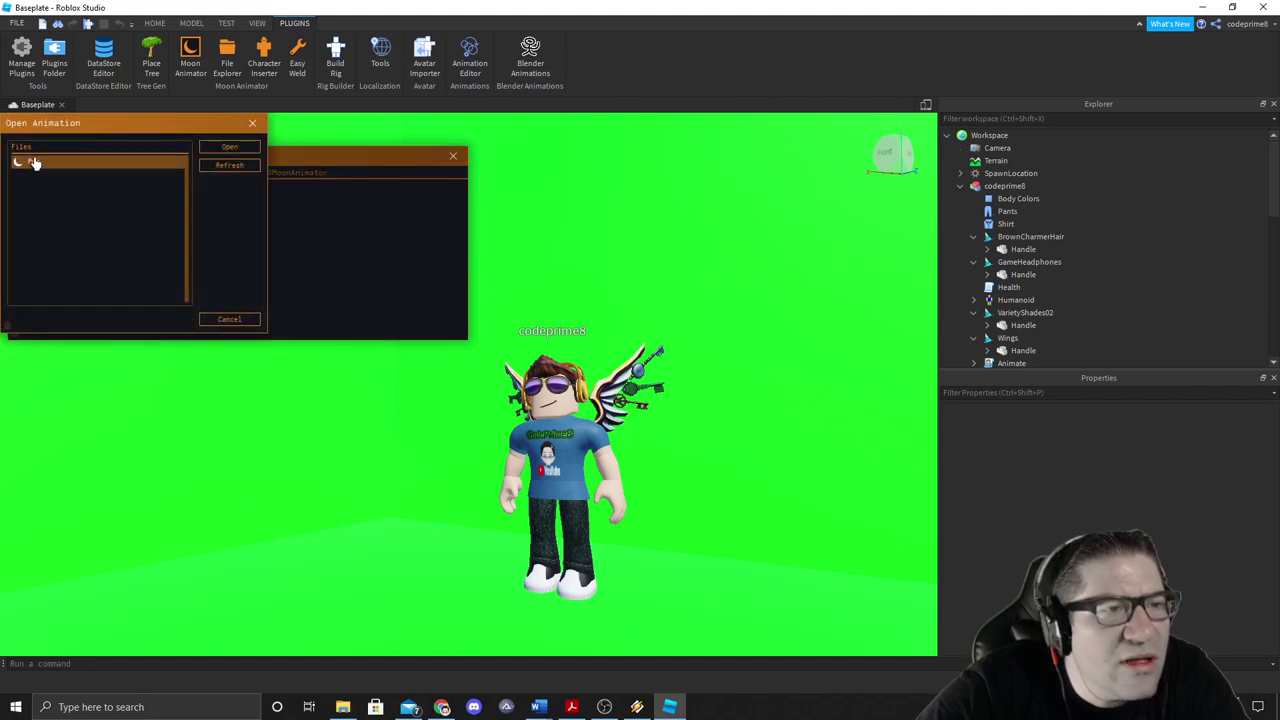
left_click(230, 149)
Step: Move the Moon Animator window clear of the avatar and select the whole avatar model
left_click_drag(420, 157, 2, 296)
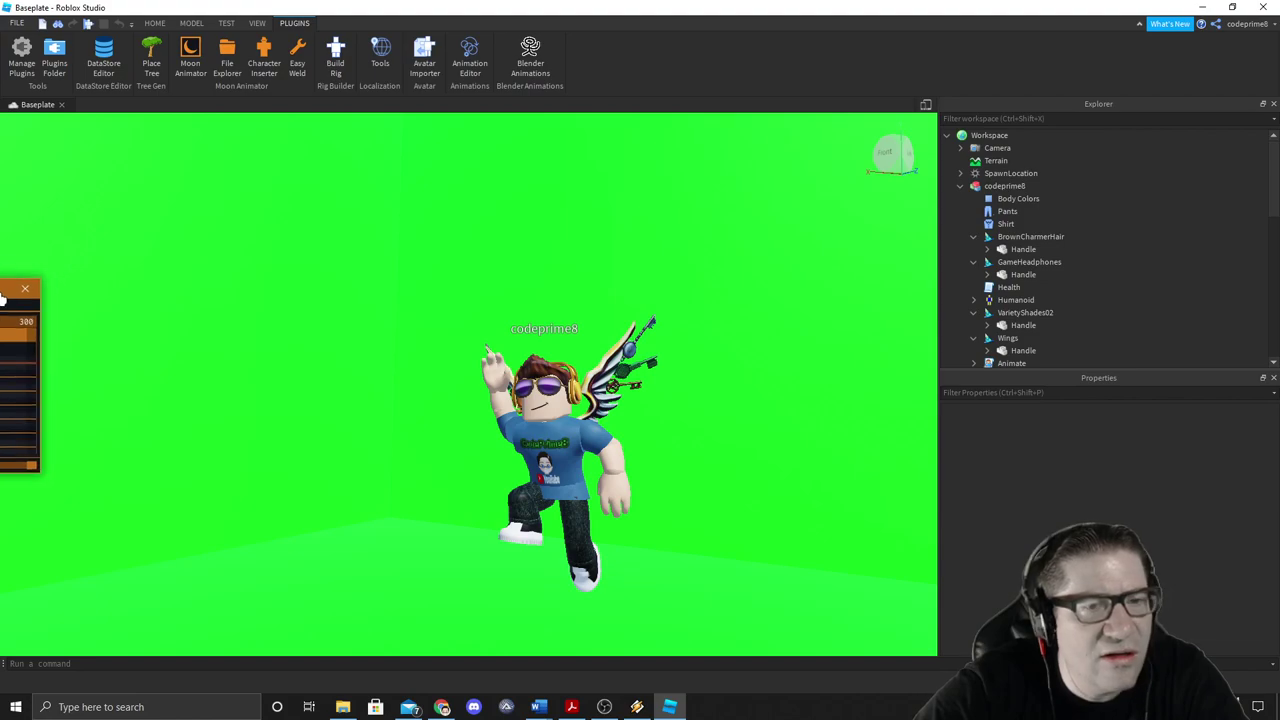
right_click(577, 443)
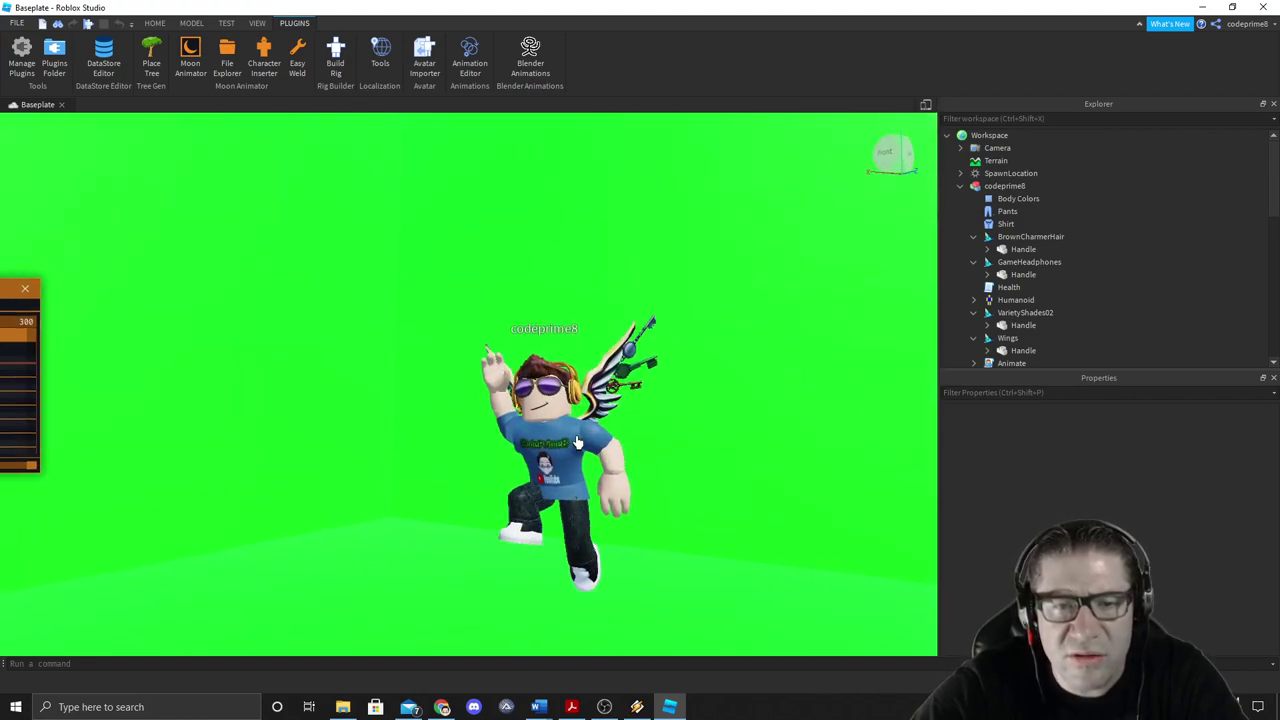
left_click(1010, 186)
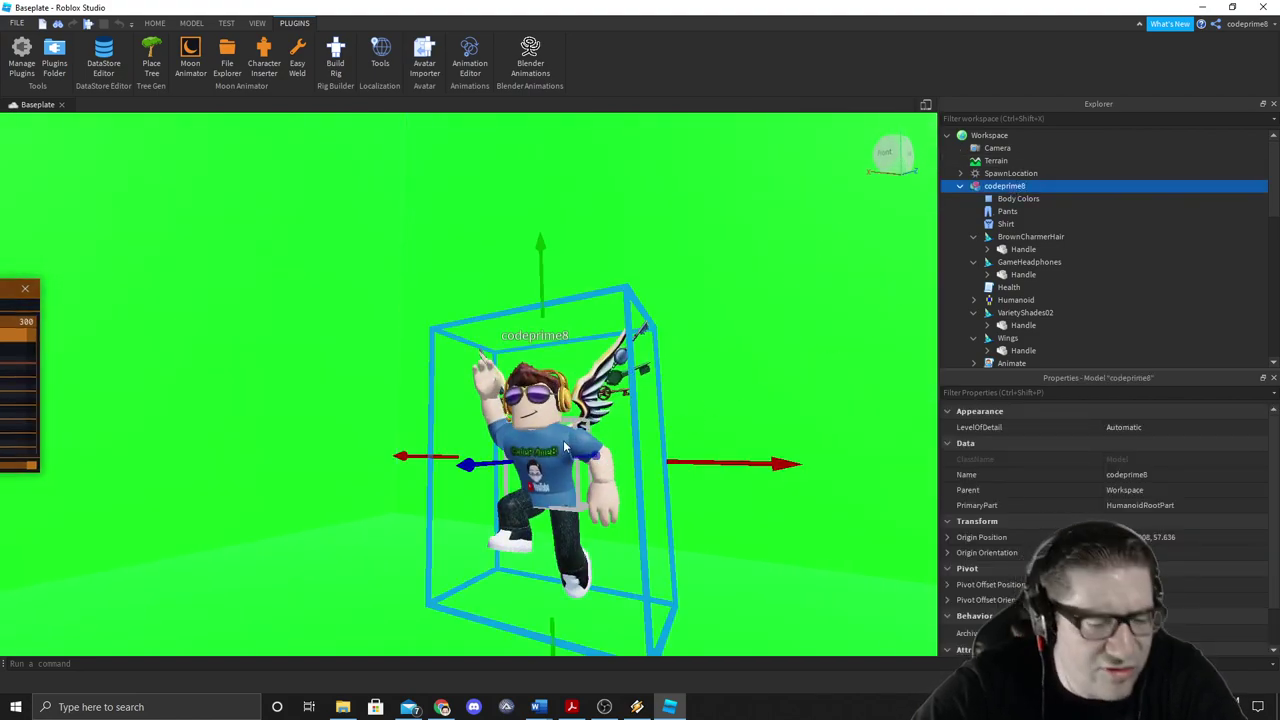
Step: Focus the camera on the avatar, orbit to a low frontal view against the green screen, and clear the selection
key("f")
right_click(590, 471)
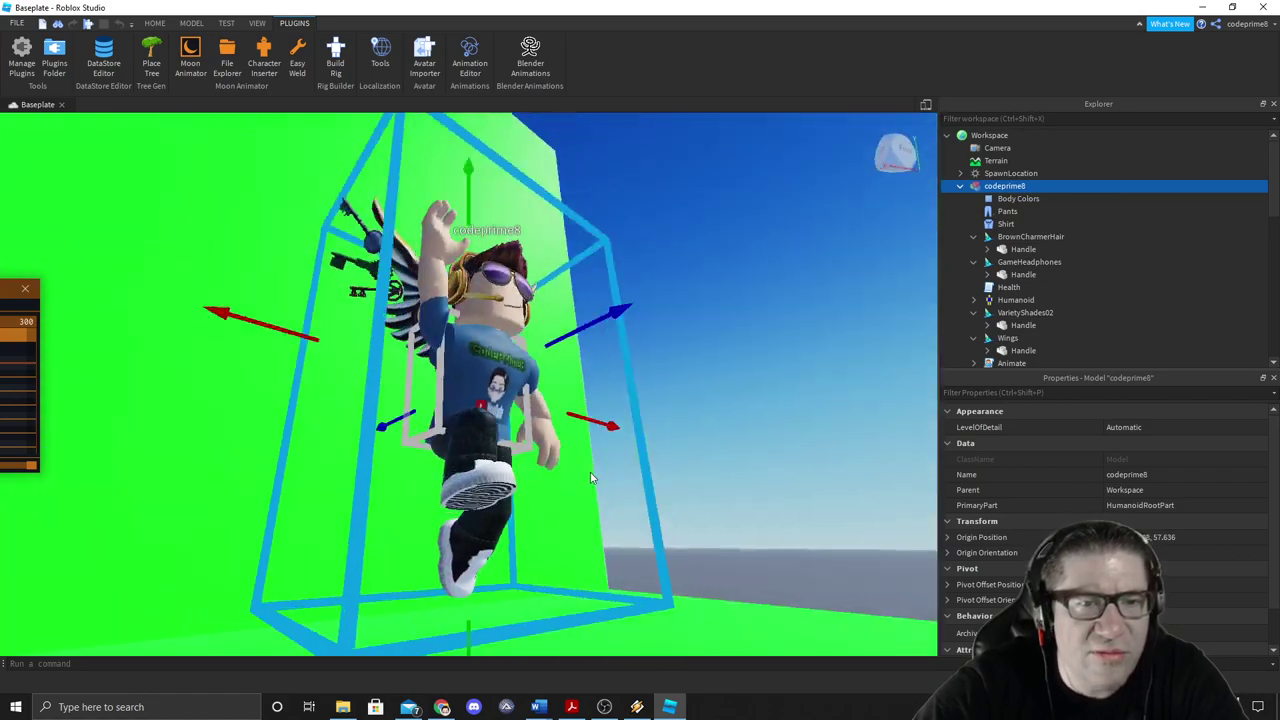
scroll(590, 471, "down", 10)
key("f")
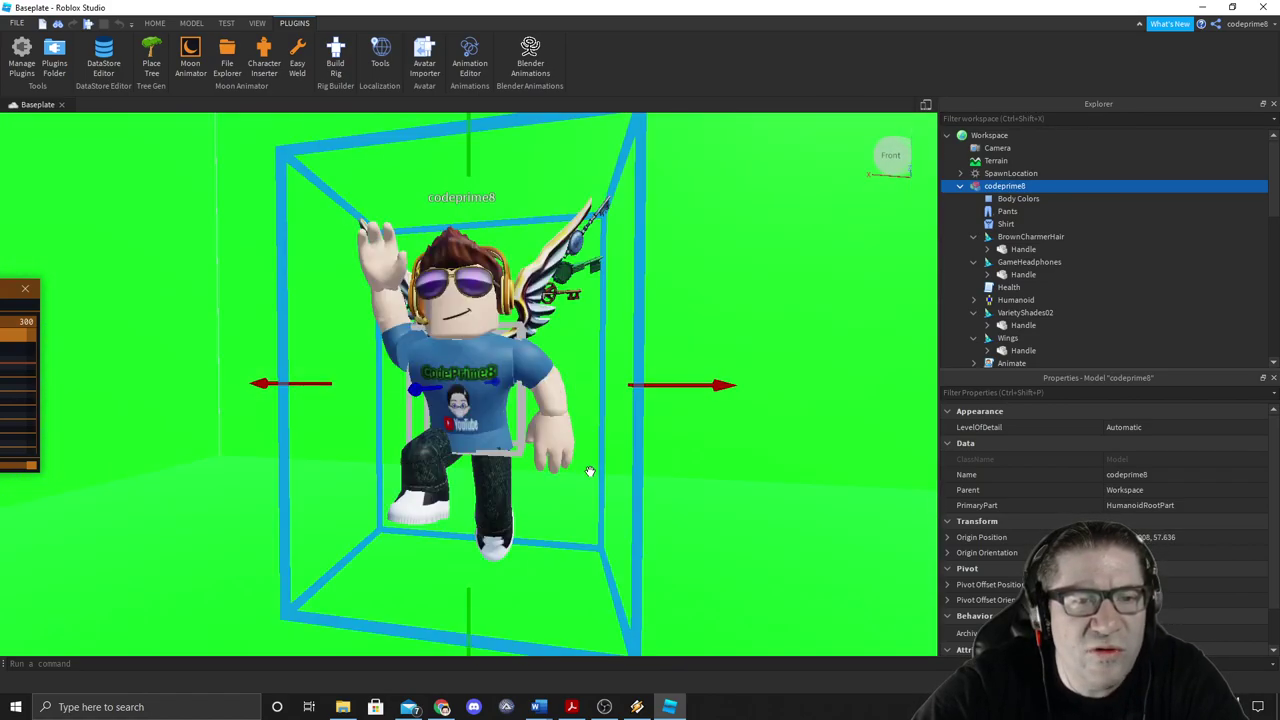
right_click(590, 471)
left_click_drag(590, 471, 590, 471)
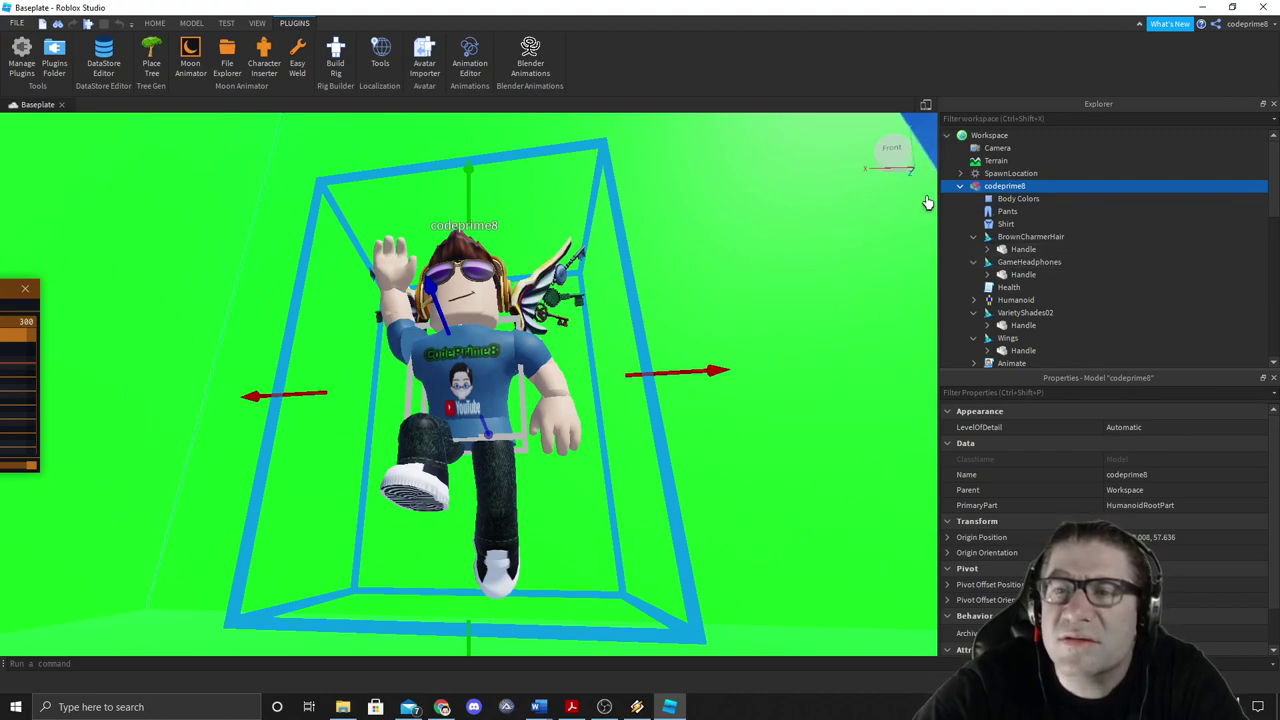
left_click_drag(892, 247, 897, 352)
left_click(901, 358)
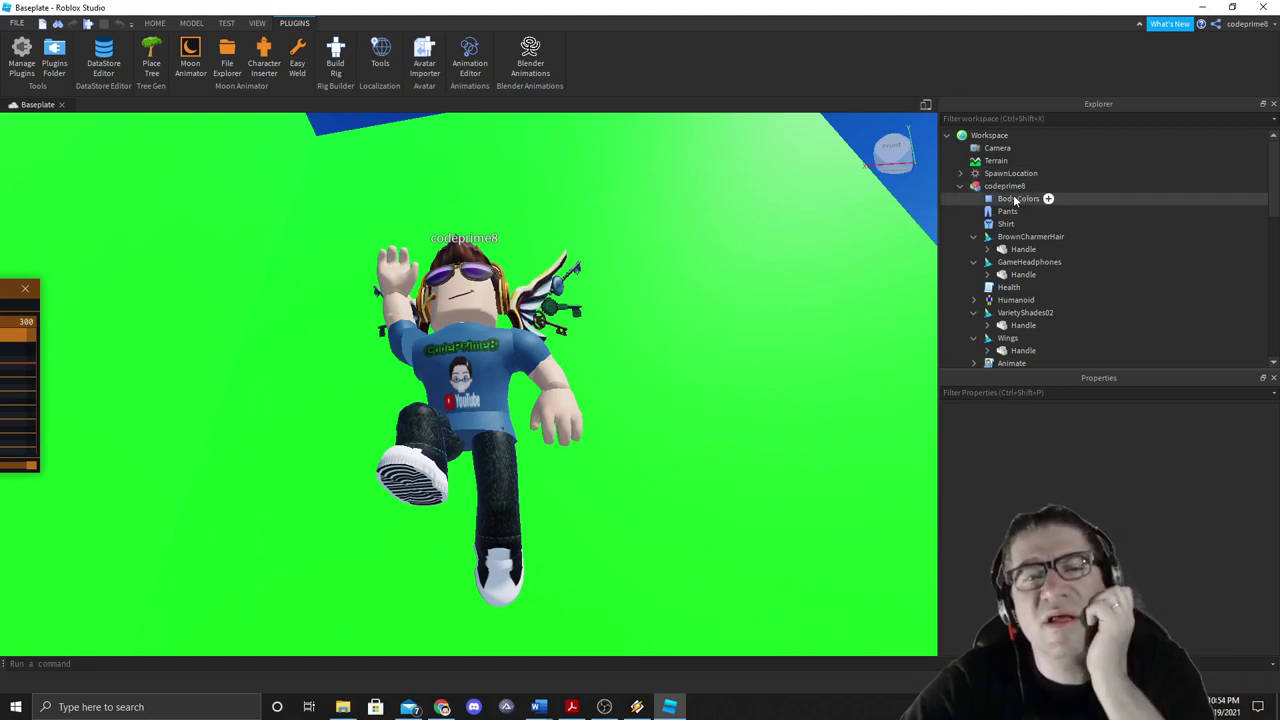
Step: Find the Humanoid inside the avatar model and clear its DisplayName
scroll(1030, 220, "down", 3)
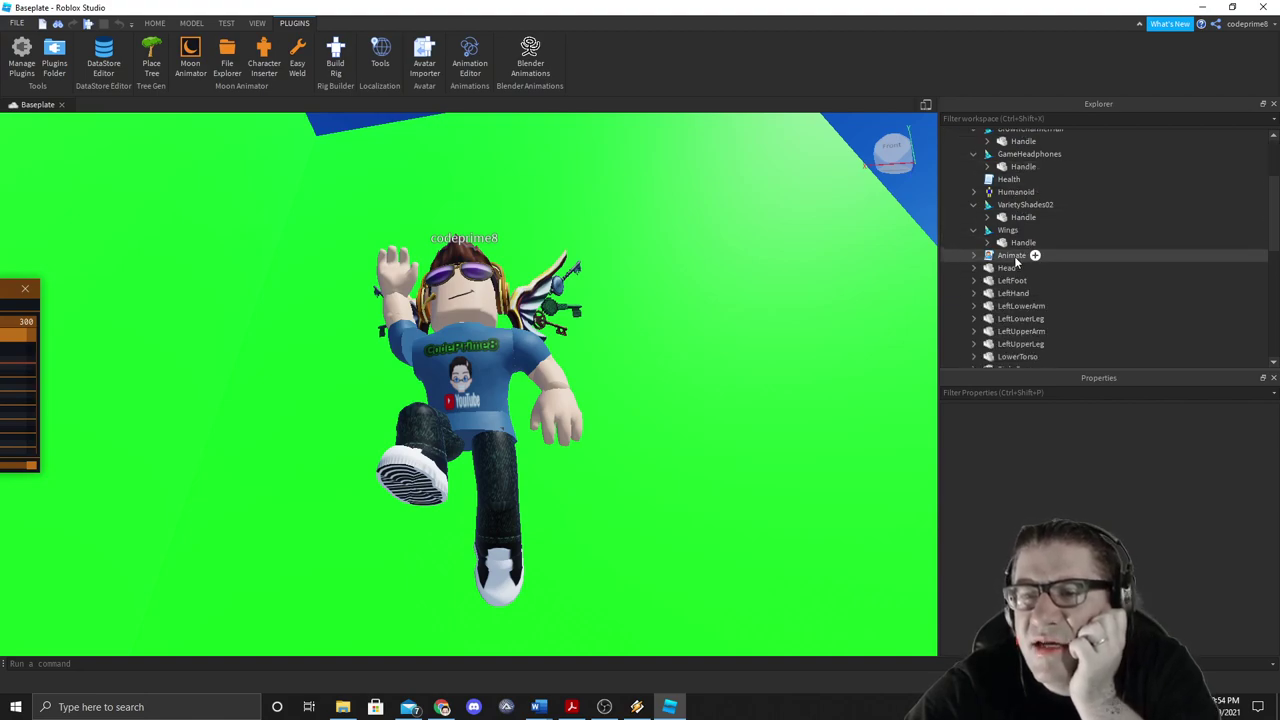
left_click(1010, 267)
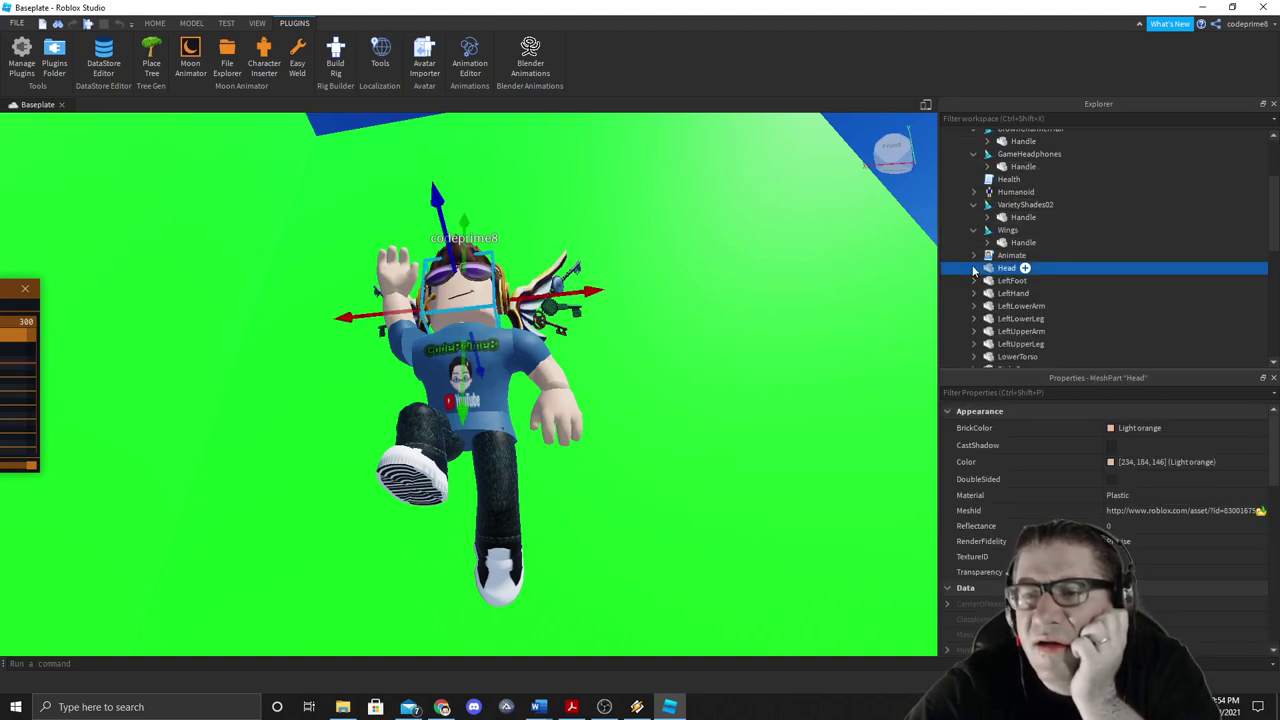
scroll(1050, 280, "down", 1)
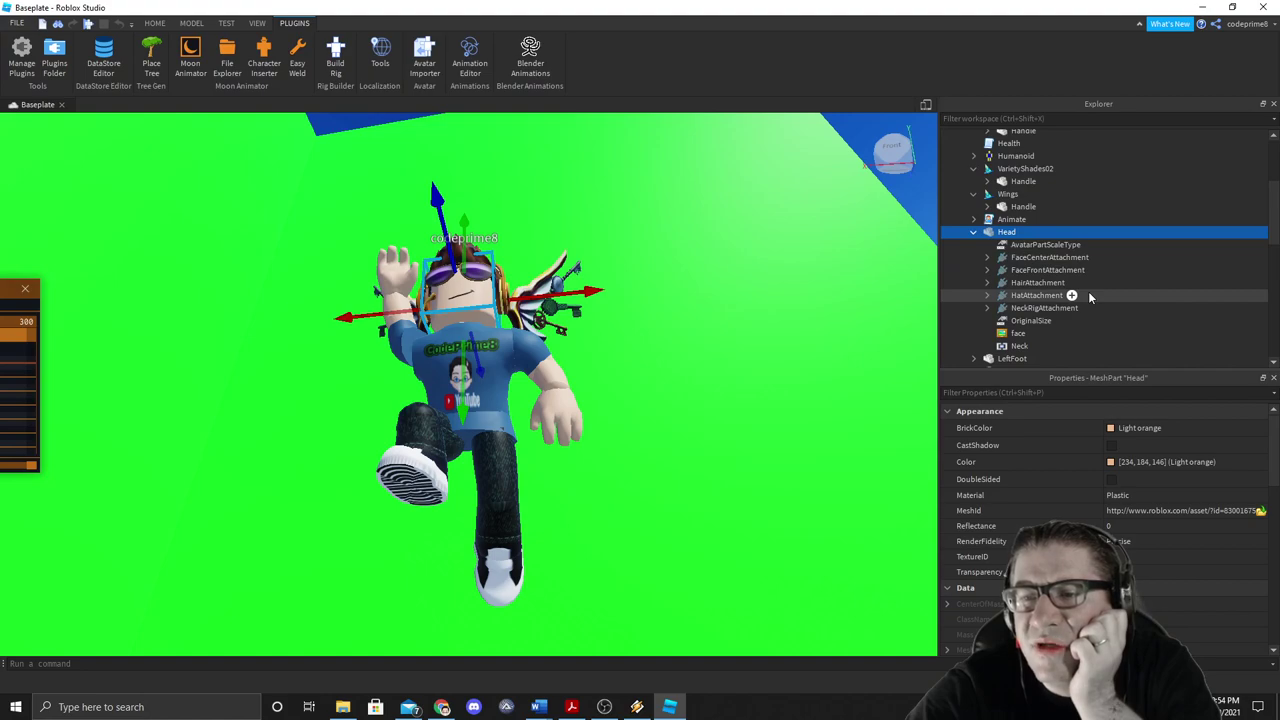
scroll(1083, 294, "down", 2)
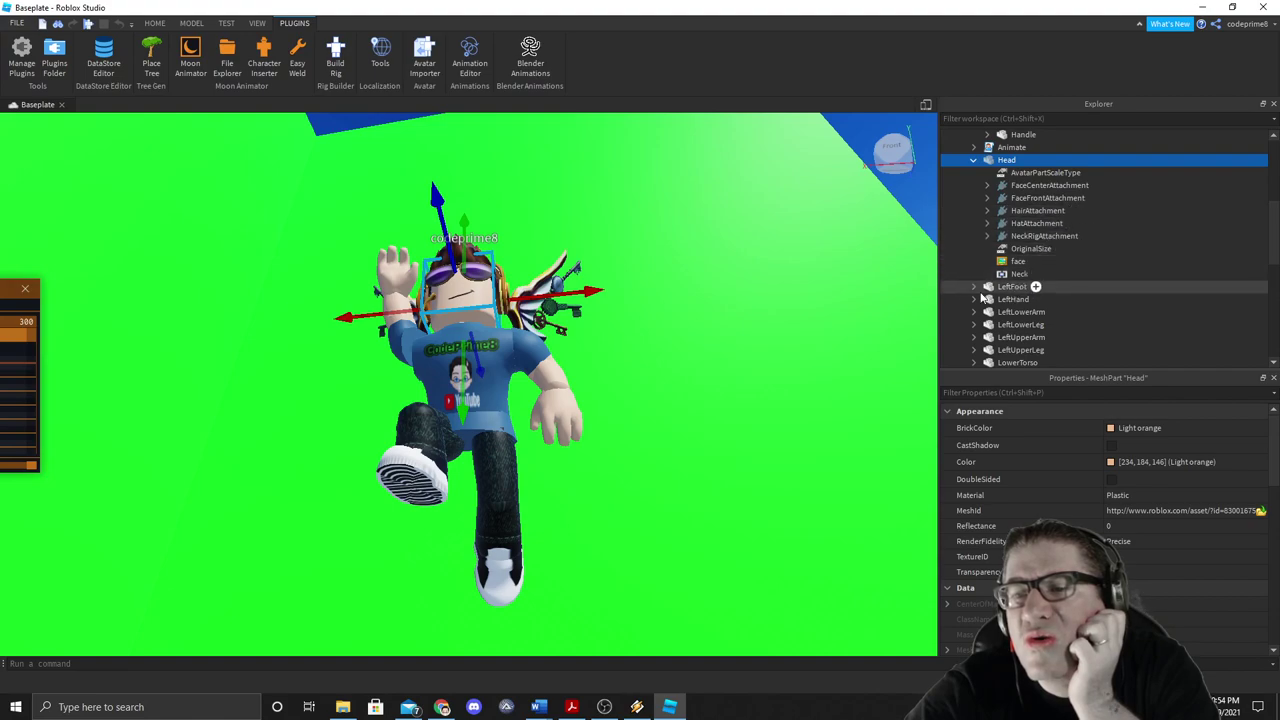
scroll(1027, 210, "up", 3)
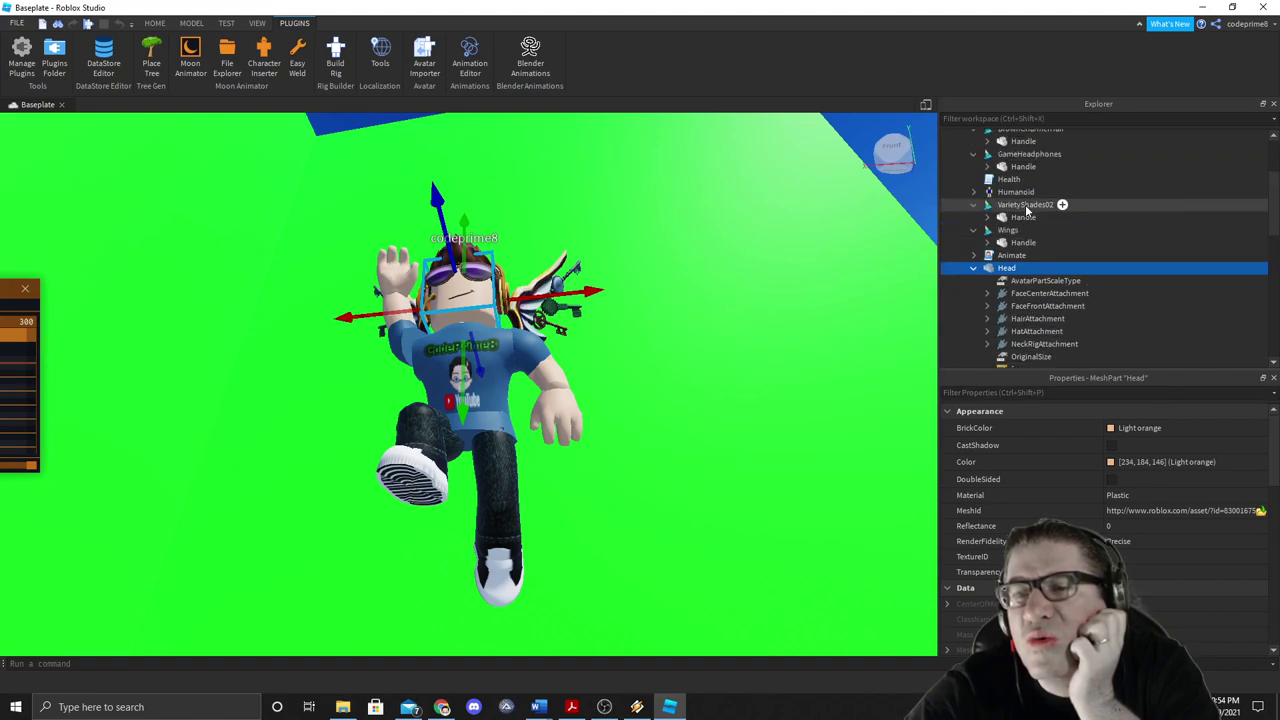
left_click(1018, 193)
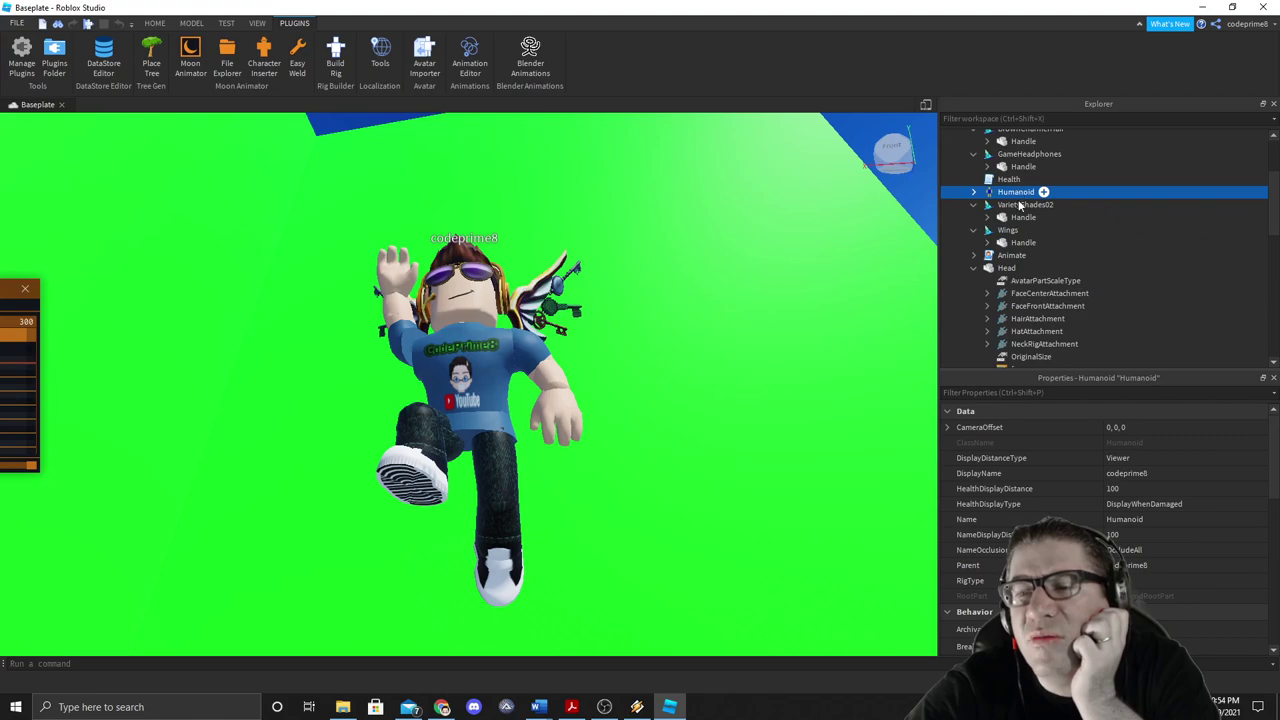
left_click(1126, 474)
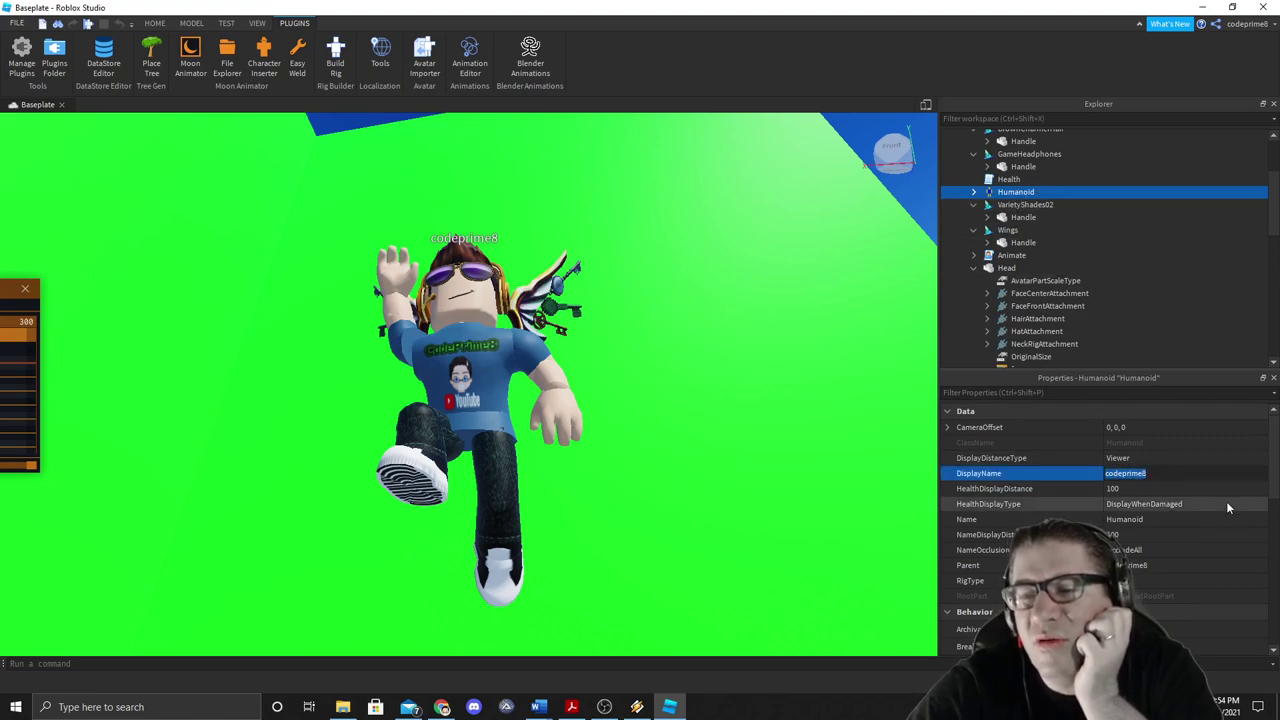
key("BackSpace")
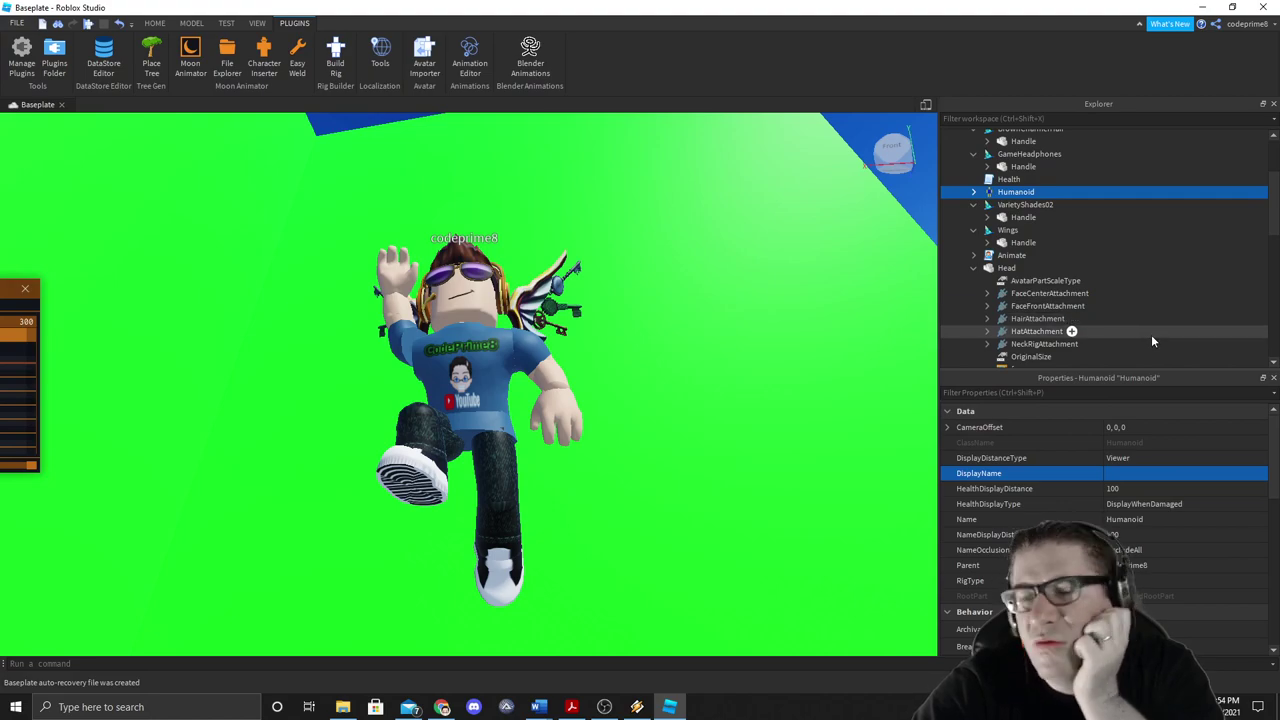
Step: Clear the avatar model's own Name, then deselect the model to check the avatar without its overhead label
scroll(1133, 451, "down", 1)
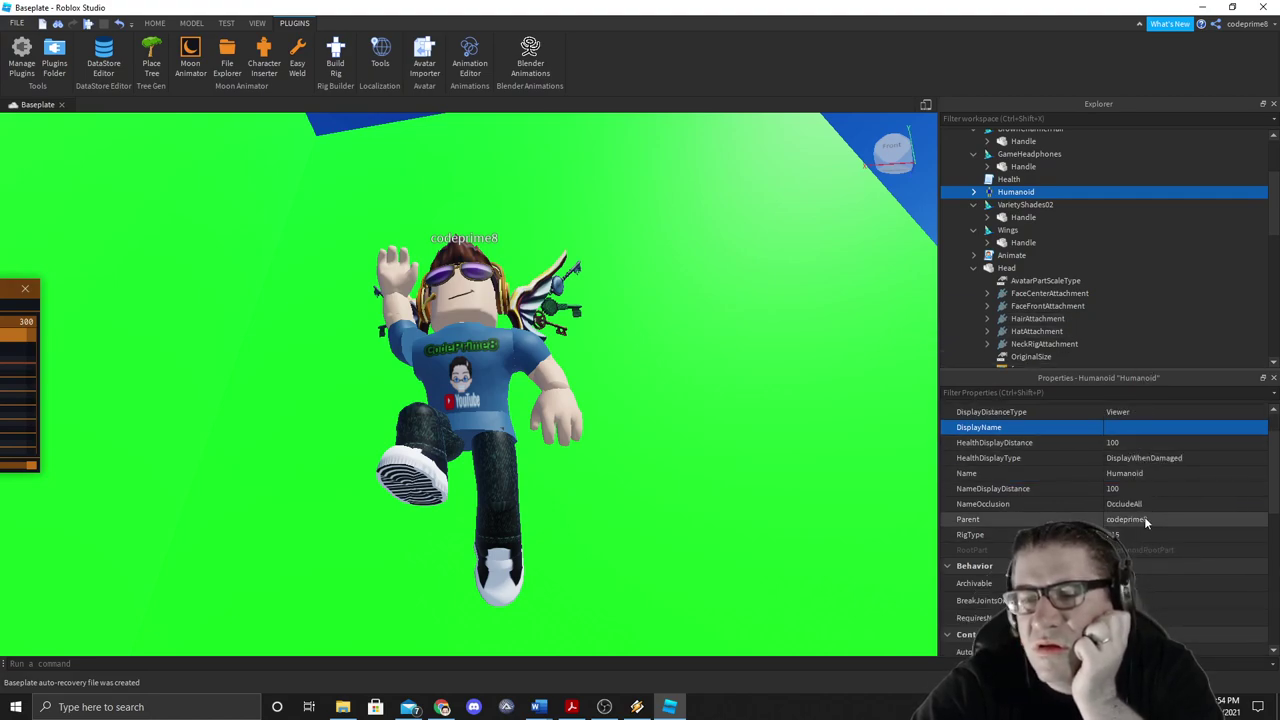
scroll(1071, 206, "up", 3)
left_click(1010, 187)
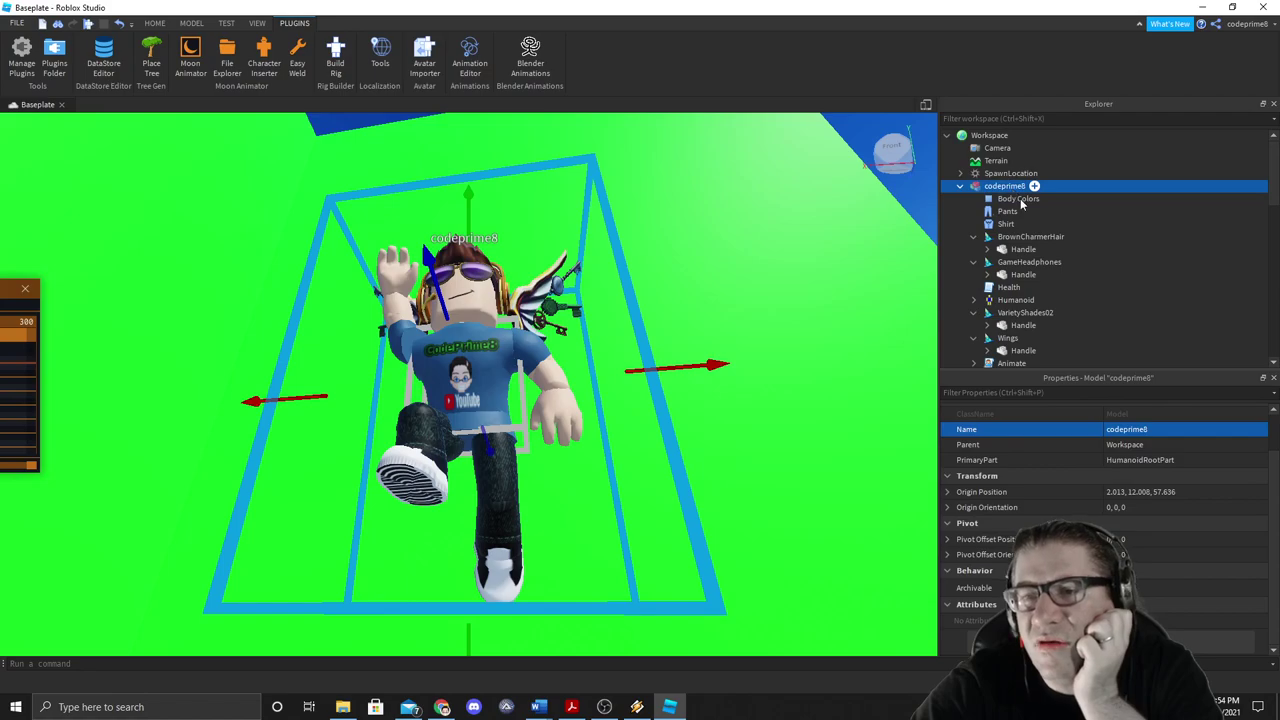
left_click(1161, 430)
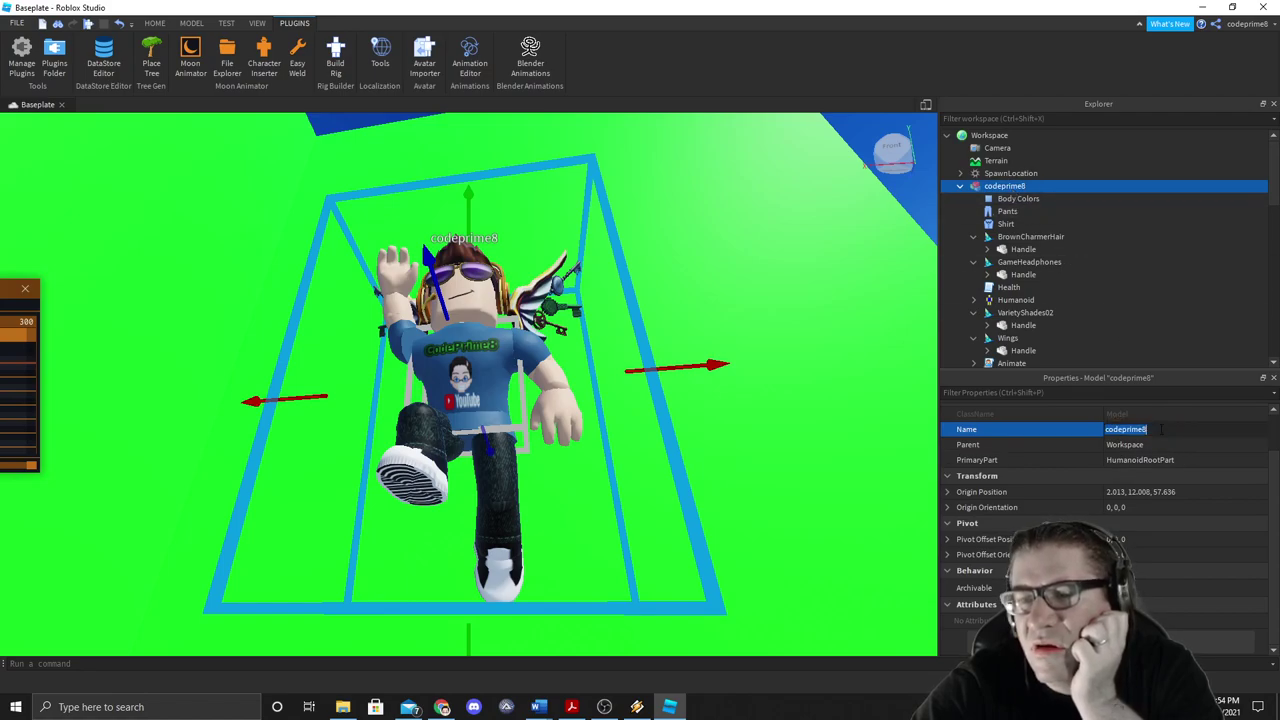
key("BackSpace")
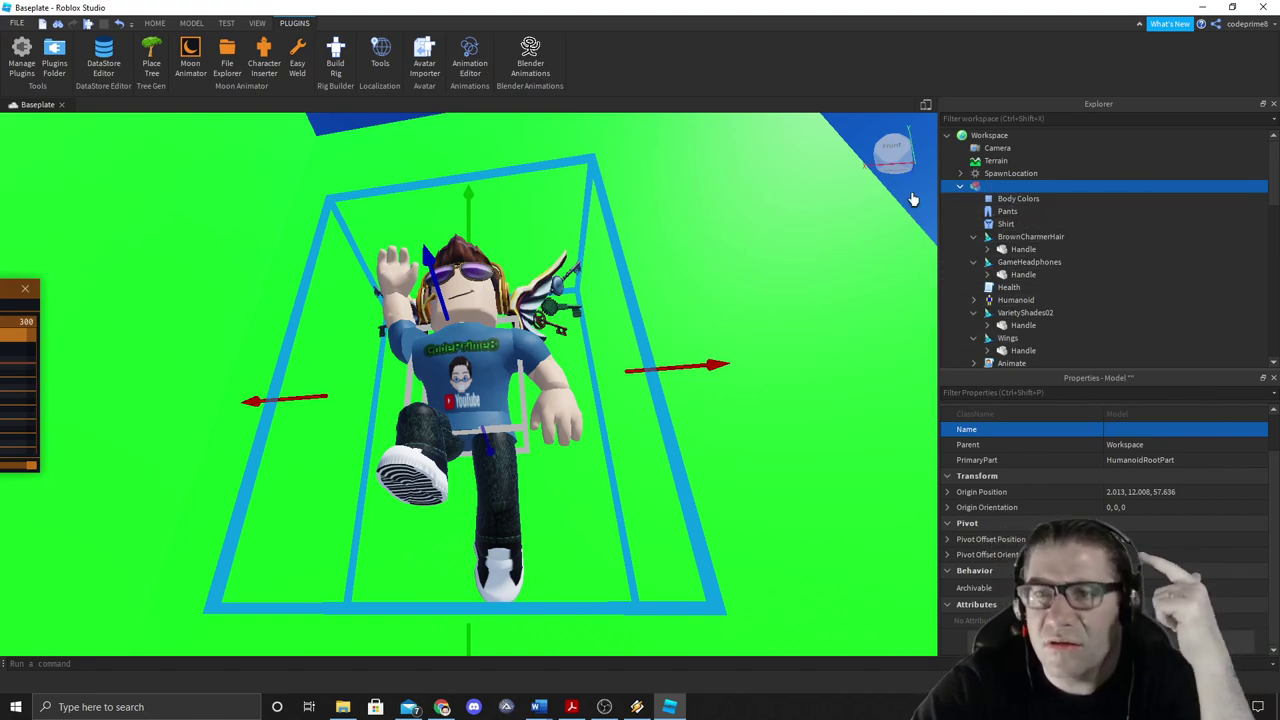
right_click(867, 294)
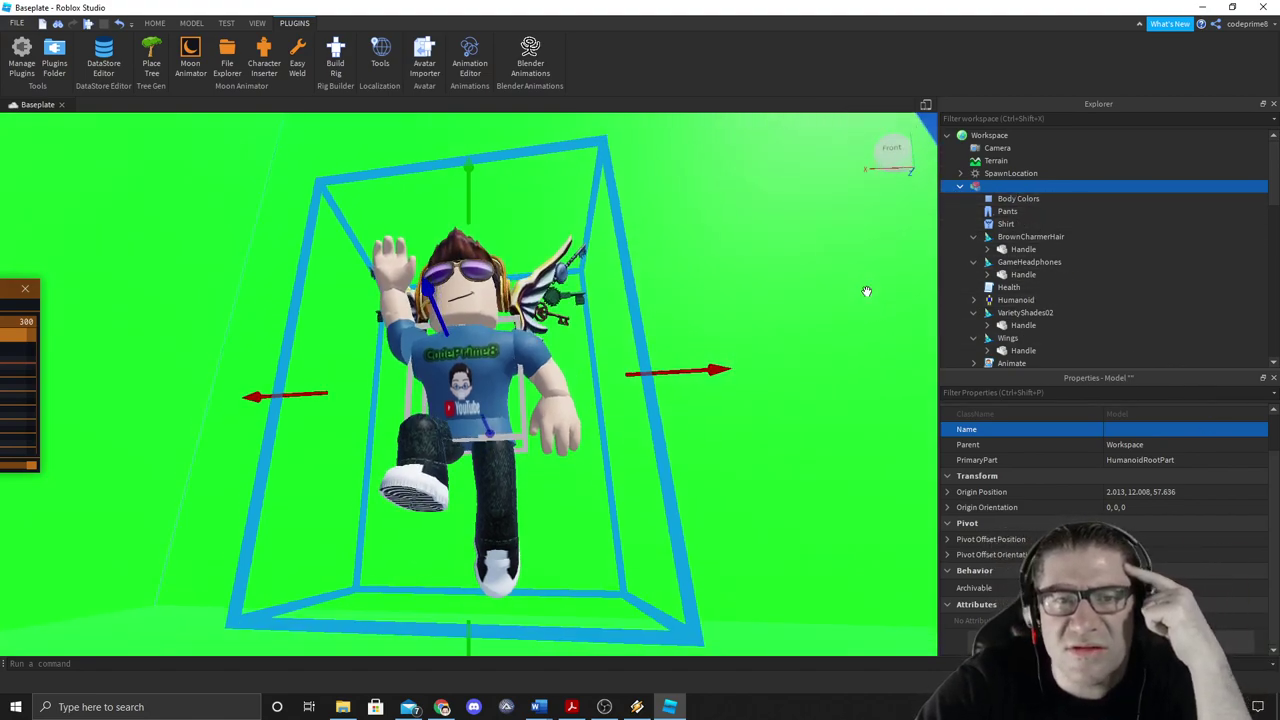
left_click(797, 360)
right_click(797, 358)
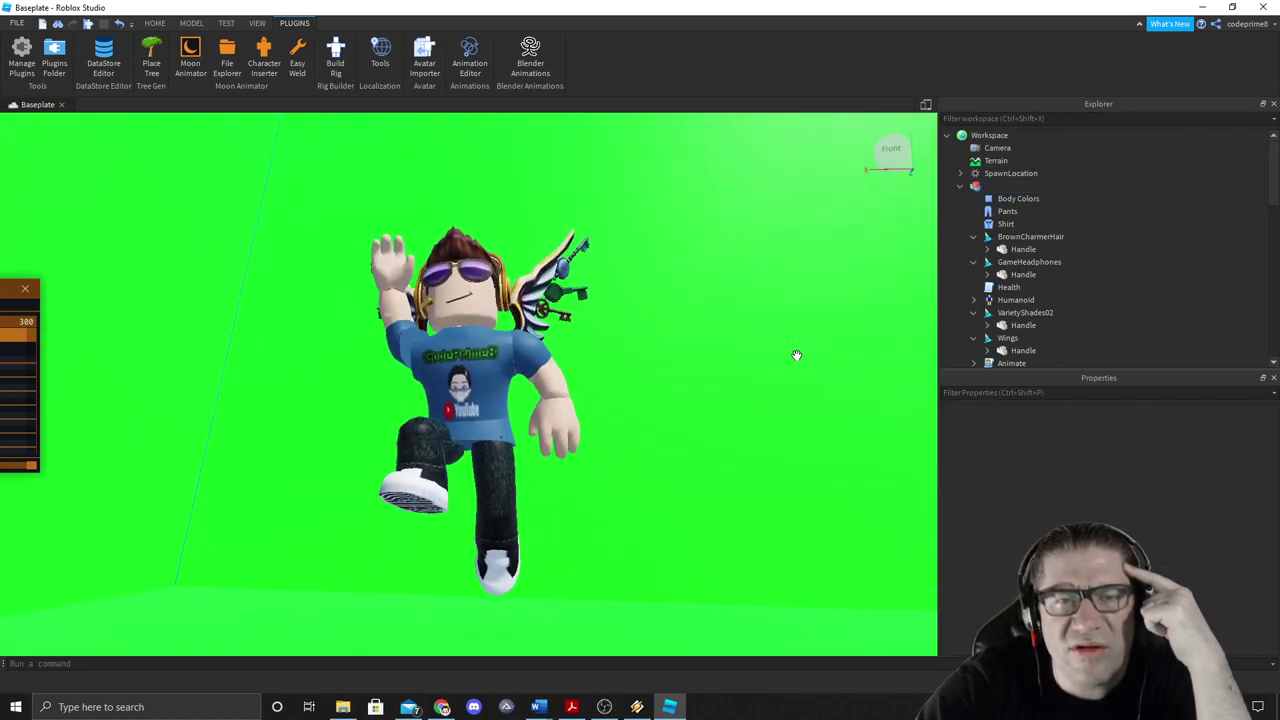
left_click_drag(796, 355, 800, 356)
Step: Enter the avatar's username again as the Name of the unnamed model
left_click(988, 187)
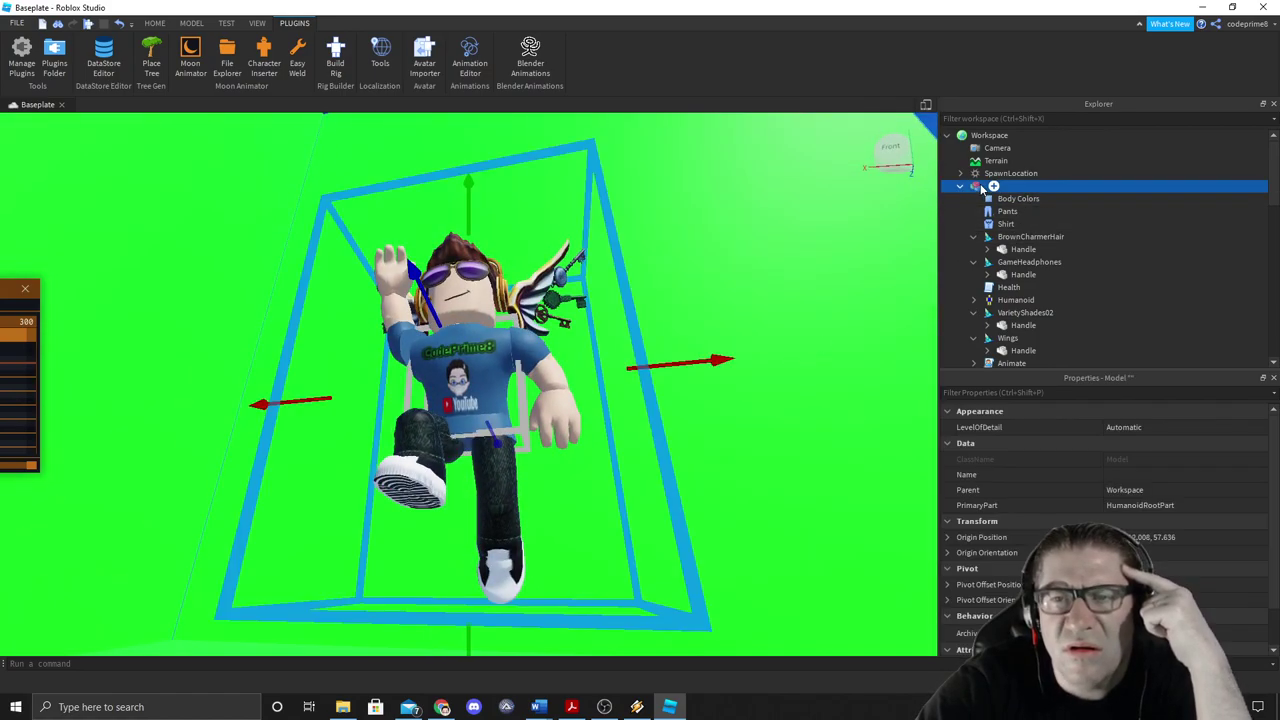
left_click(1147, 474)
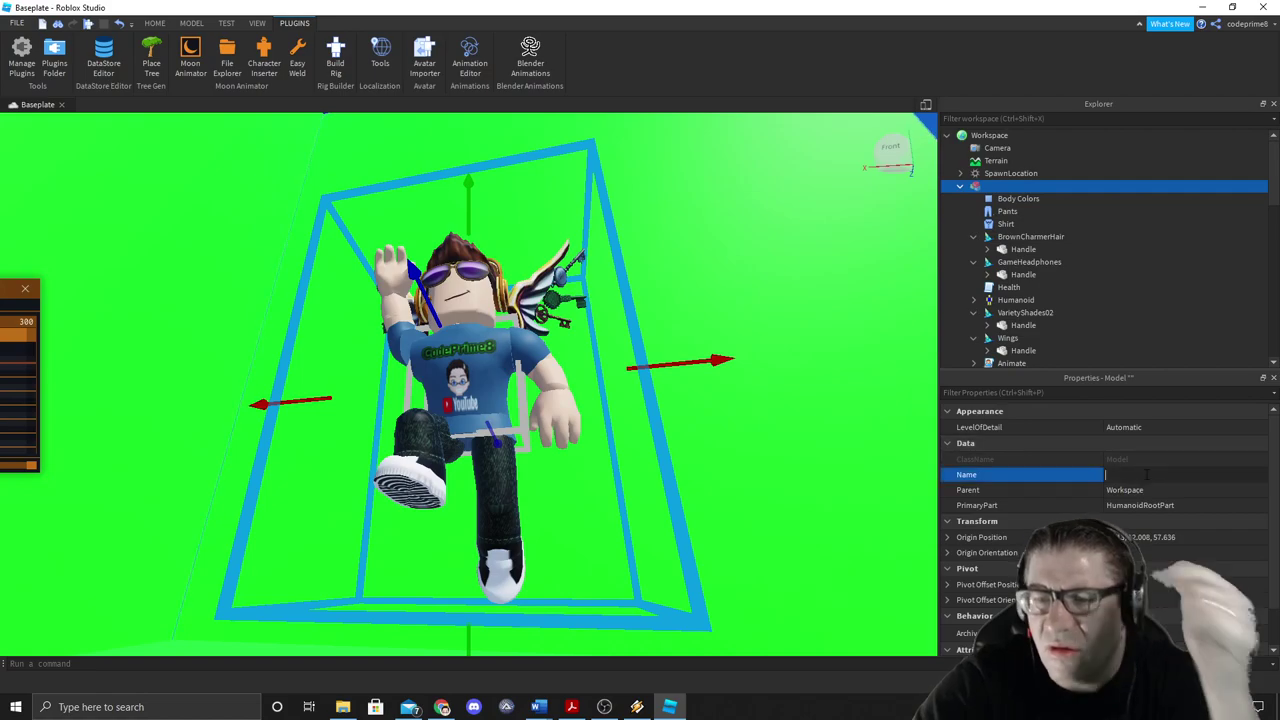
type("codeprime8")
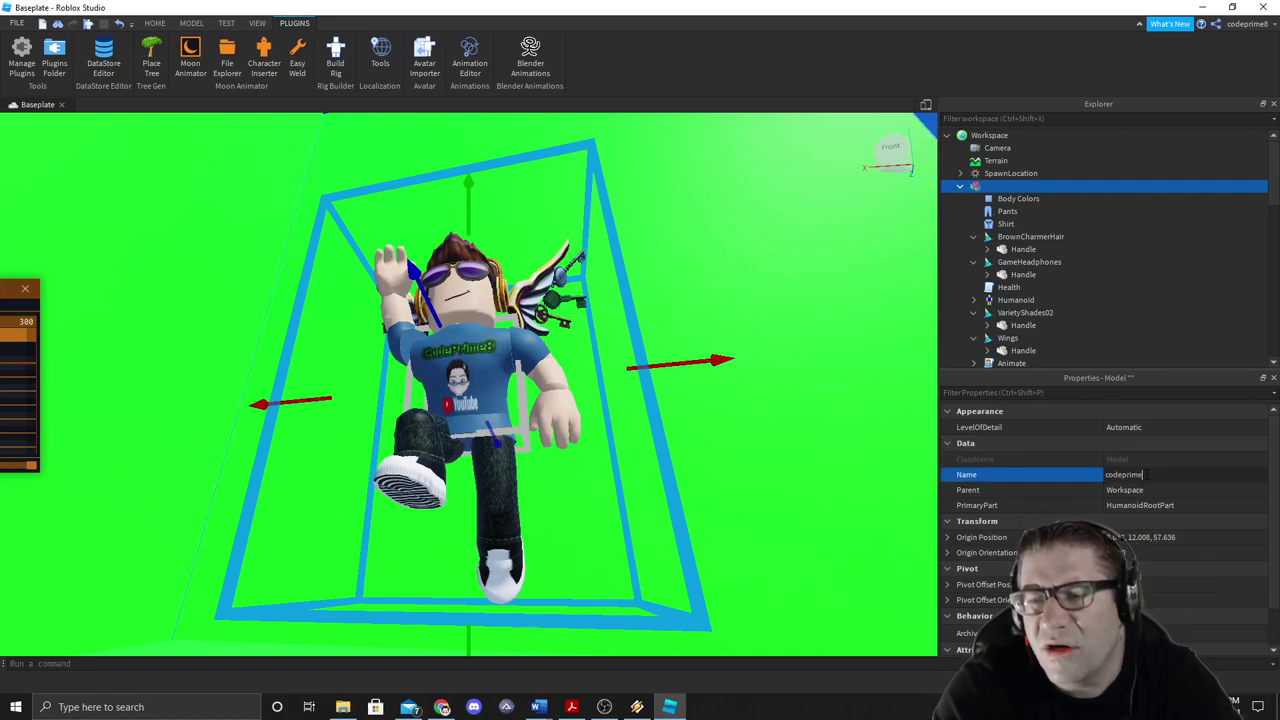
key("Return")
Step: Collapse the avatar model and examine the StarterPlayer properties for settings that control the name display
scroll(1144, 505, "down", 2)
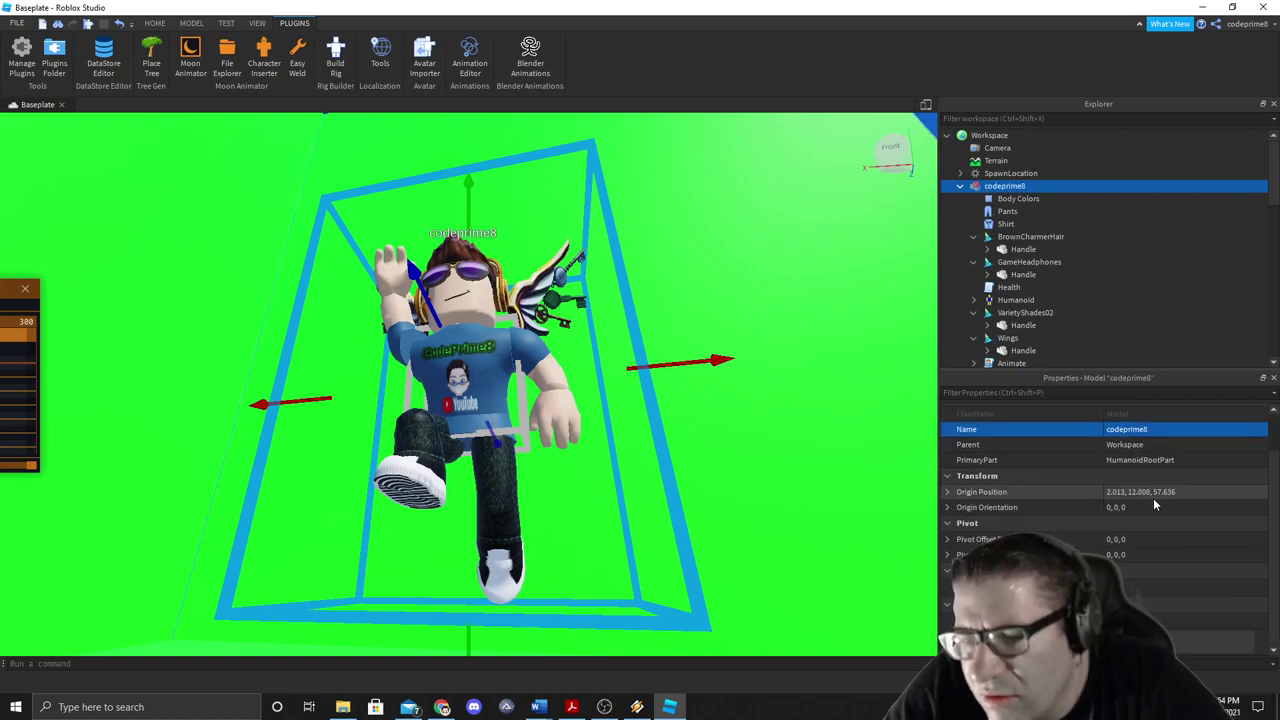
scroll(1144, 520, "up", 2)
left_click(960, 186)
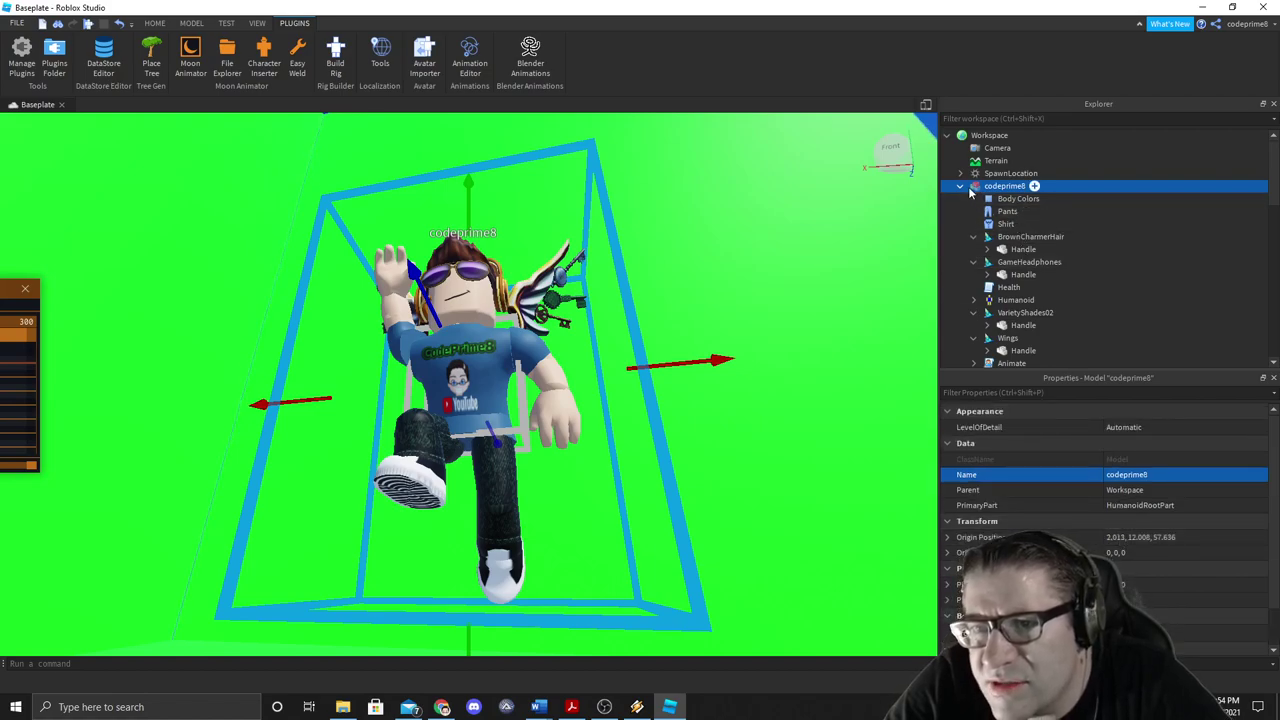
scroll(995, 245, "down", 2)
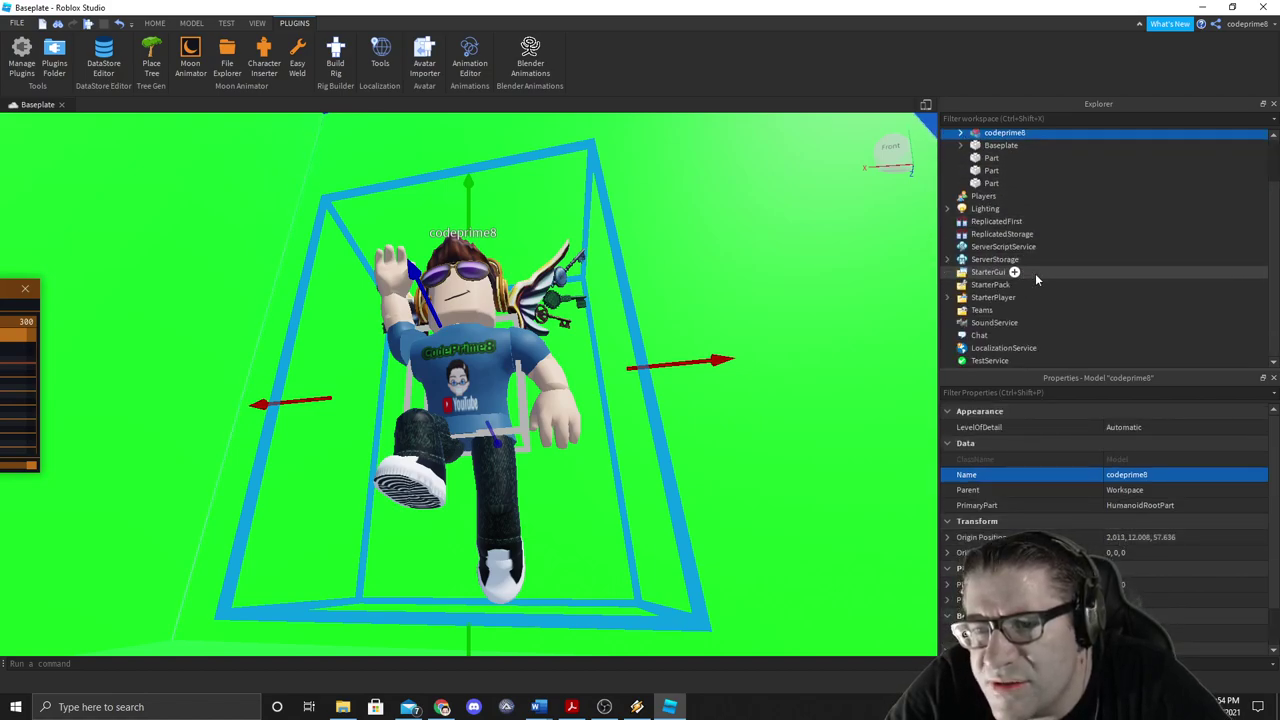
left_click(987, 297)
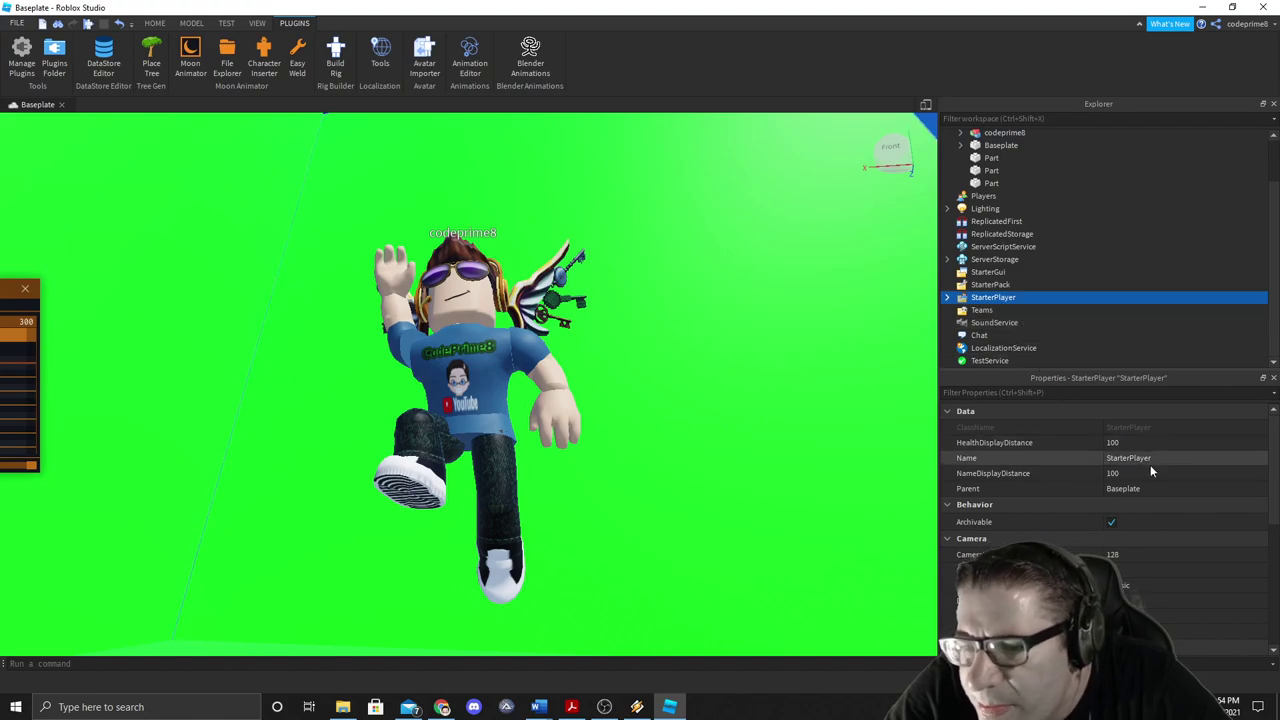
scroll(1067, 483, "down", 5)
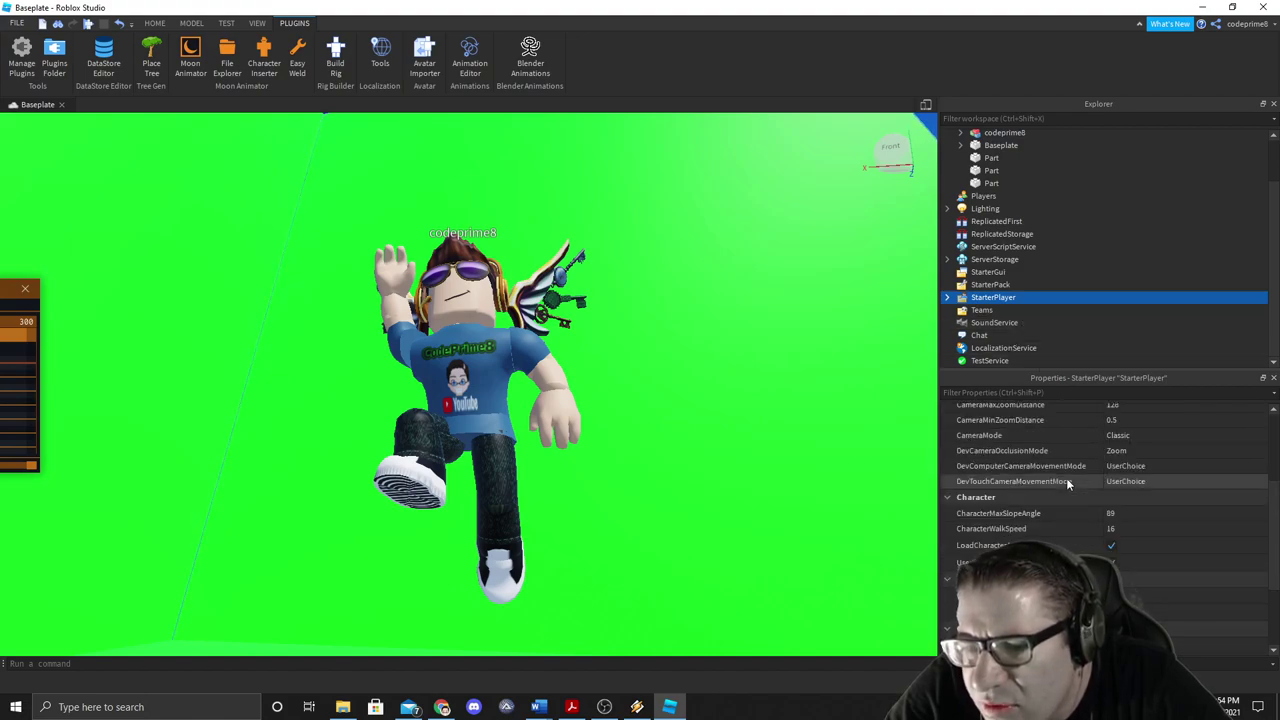
scroll(1112, 545, "down", 1)
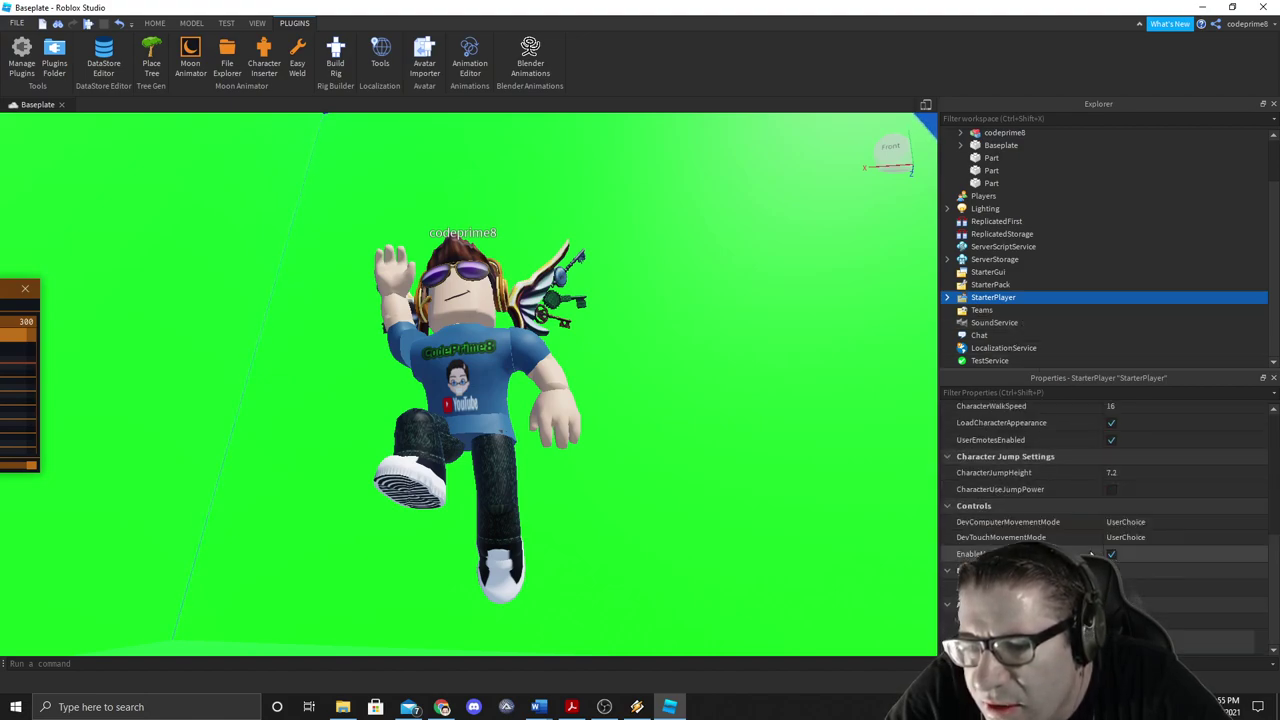
scroll(1131, 575, "up", 7)
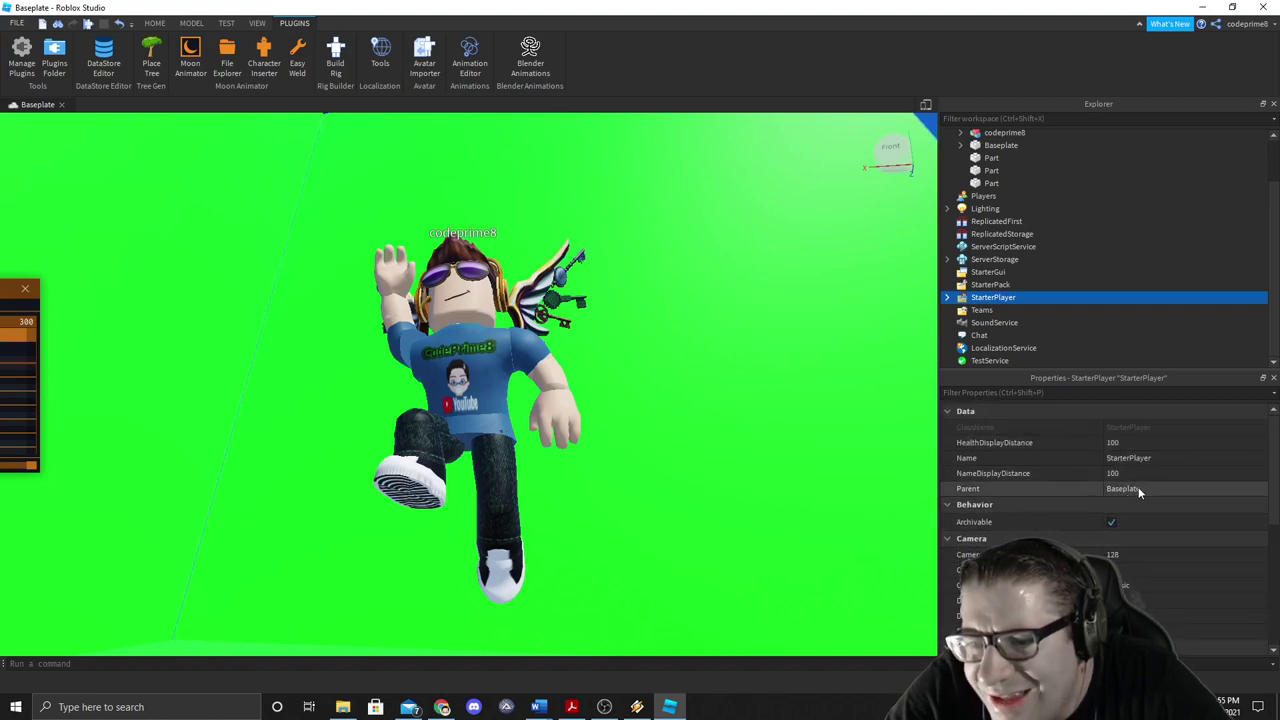
scroll(1054, 226, "up", 2)
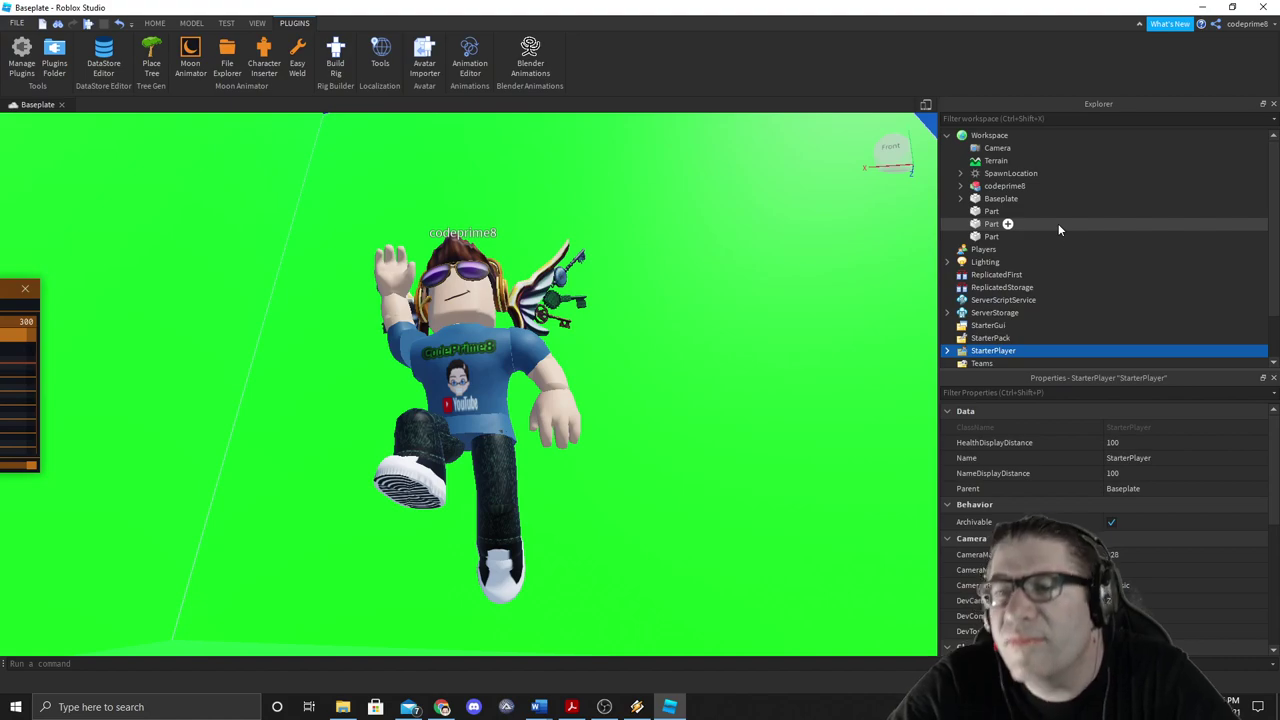
Step: Remove the avatar's overhead name by emptying the Name property of the collapsed avatar model
left_click(1000, 186)
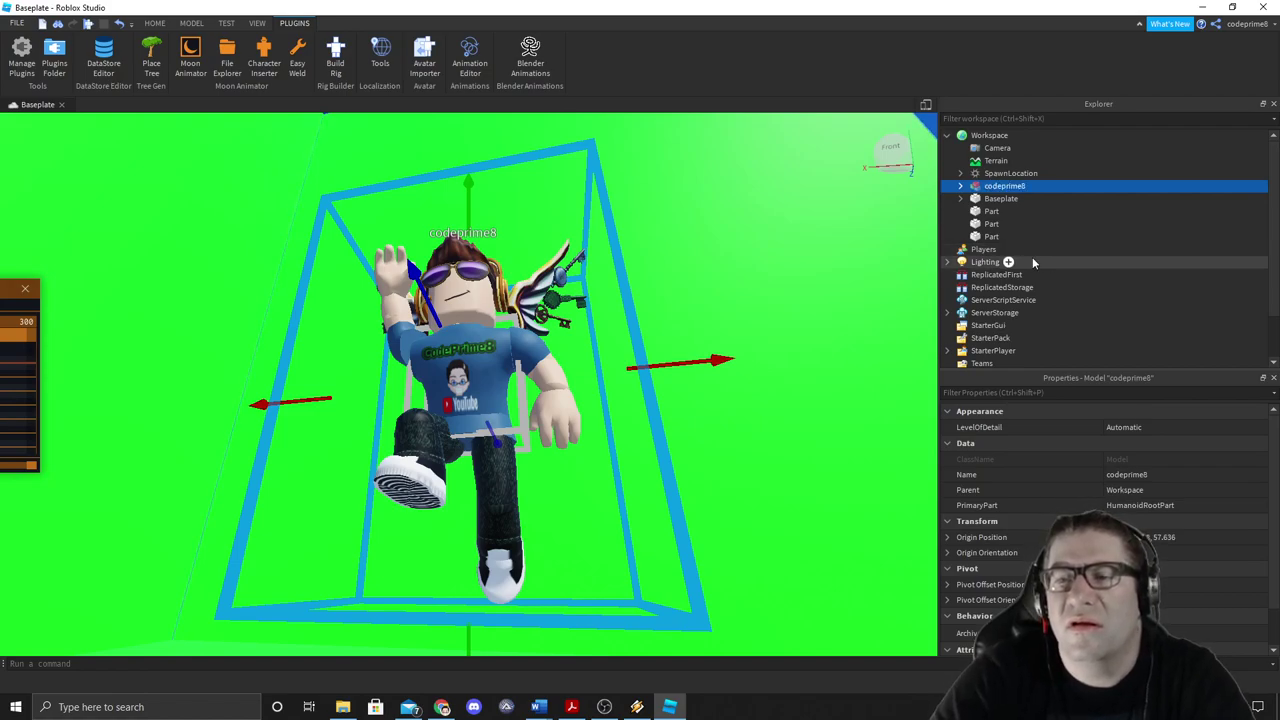
left_click(1130, 476)
key("BackSpace")
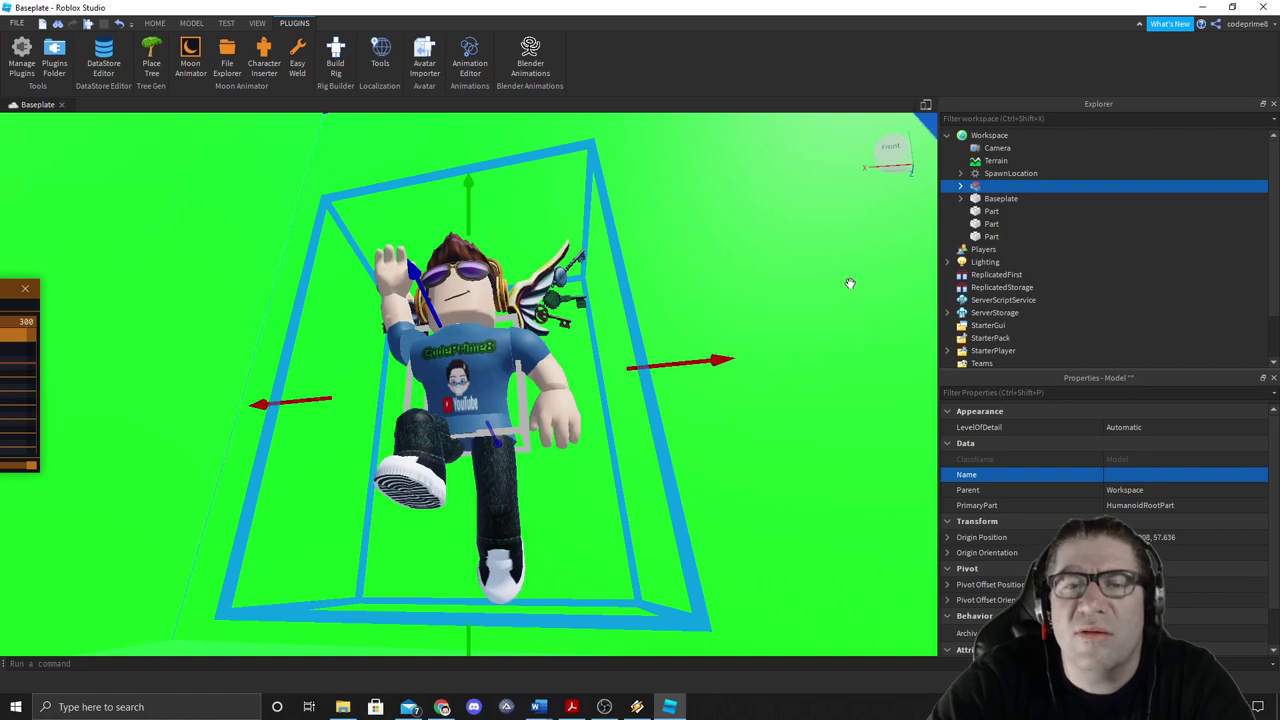
Step: Clear the selection so that no outline or handles surround the unnamed avatar or the green walls
left_click(849, 283)
right_click(749, 369)
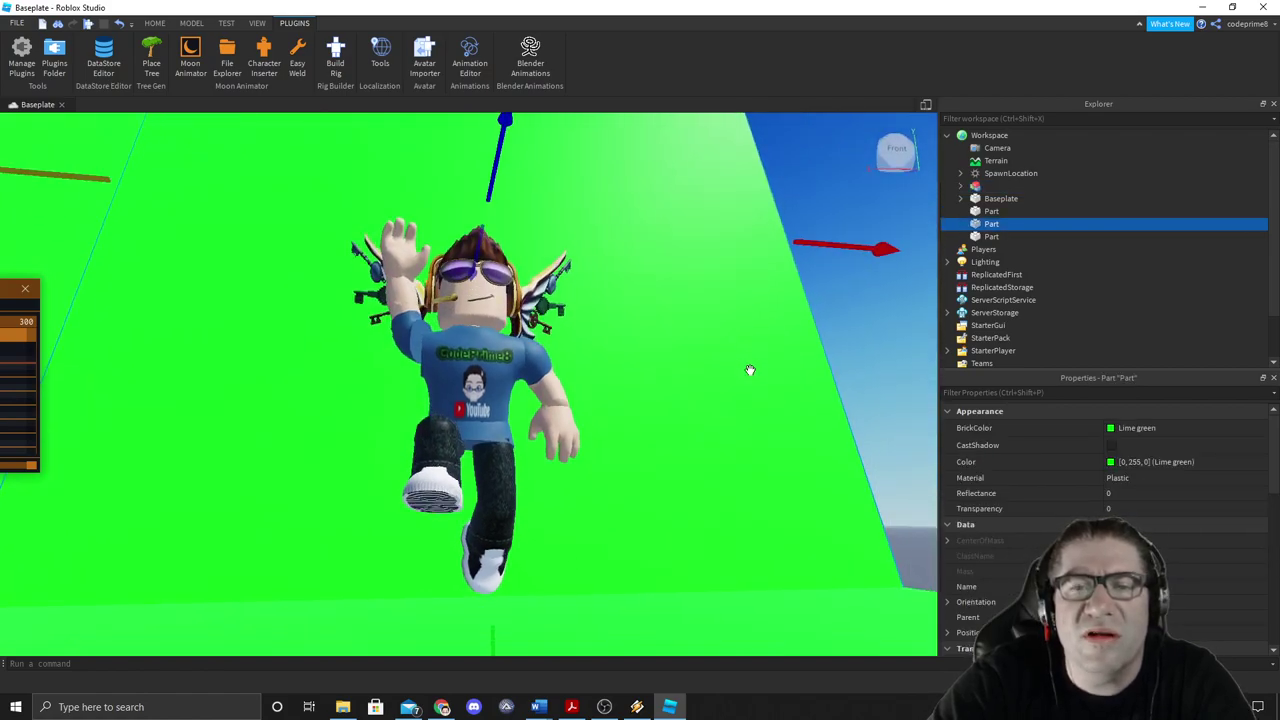
left_click(896, 562)
right_click(883, 546)
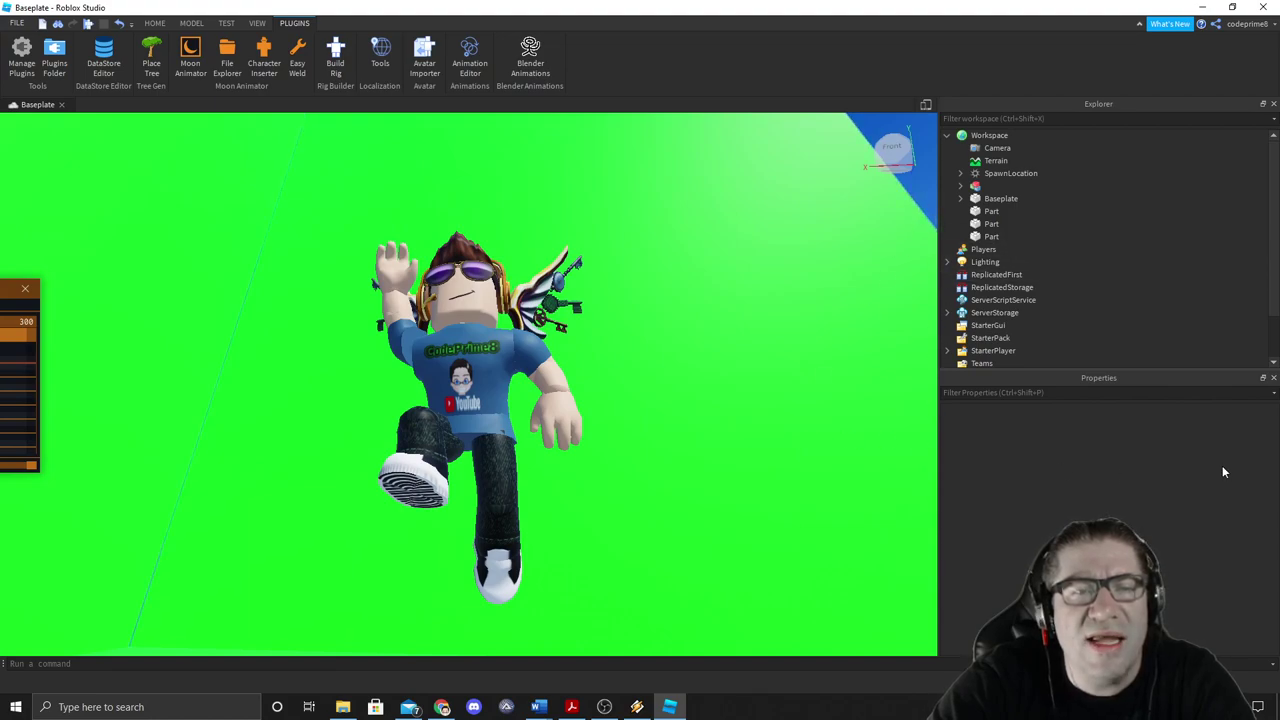
Step: Frame the whole waving avatar from a low front angle, with only green screen directly around its figure
left_click_drag(927, 167, 927, 167)
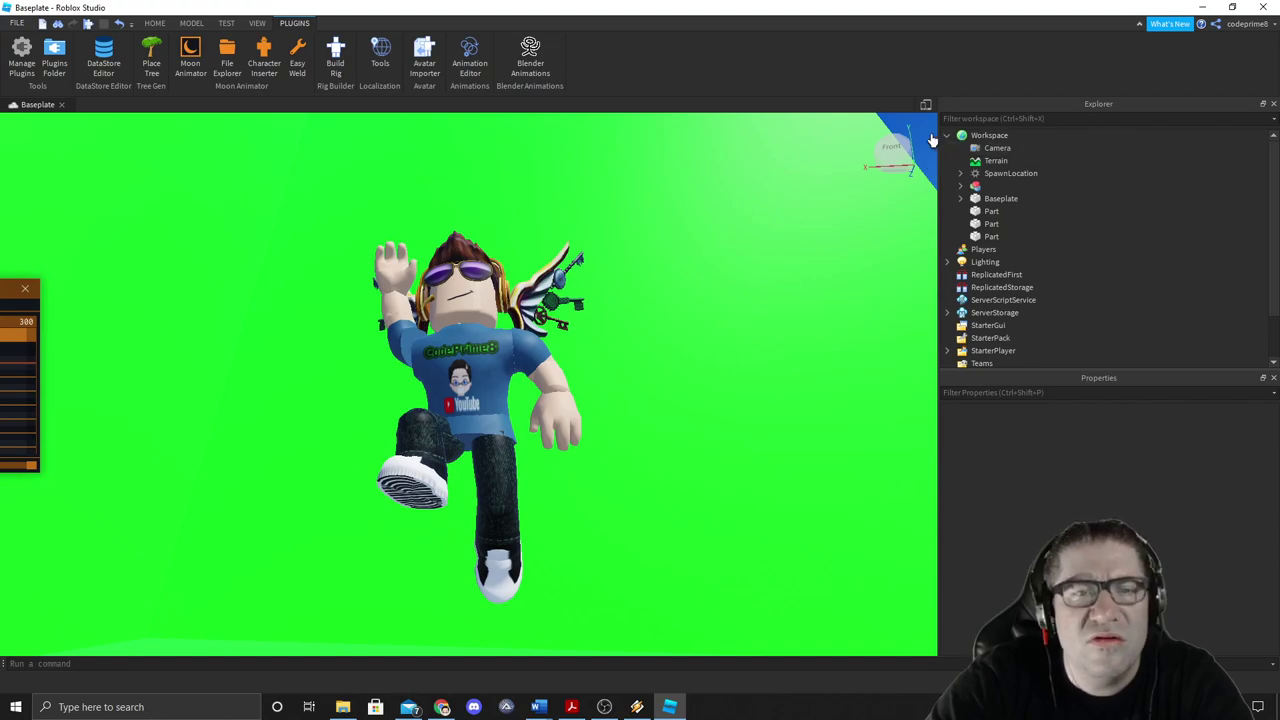
scroll(490, 393, "up", 5)
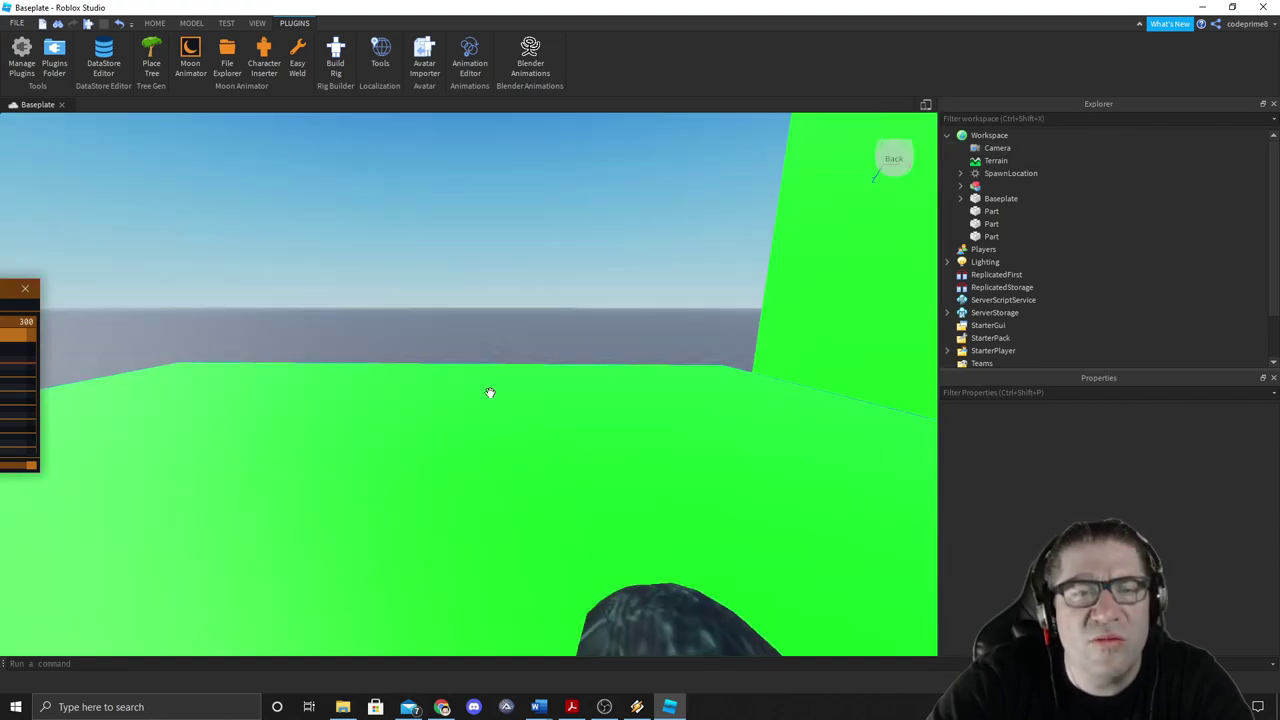
scroll(490, 393, "down", 3)
scroll(490, 393, "up", 3)
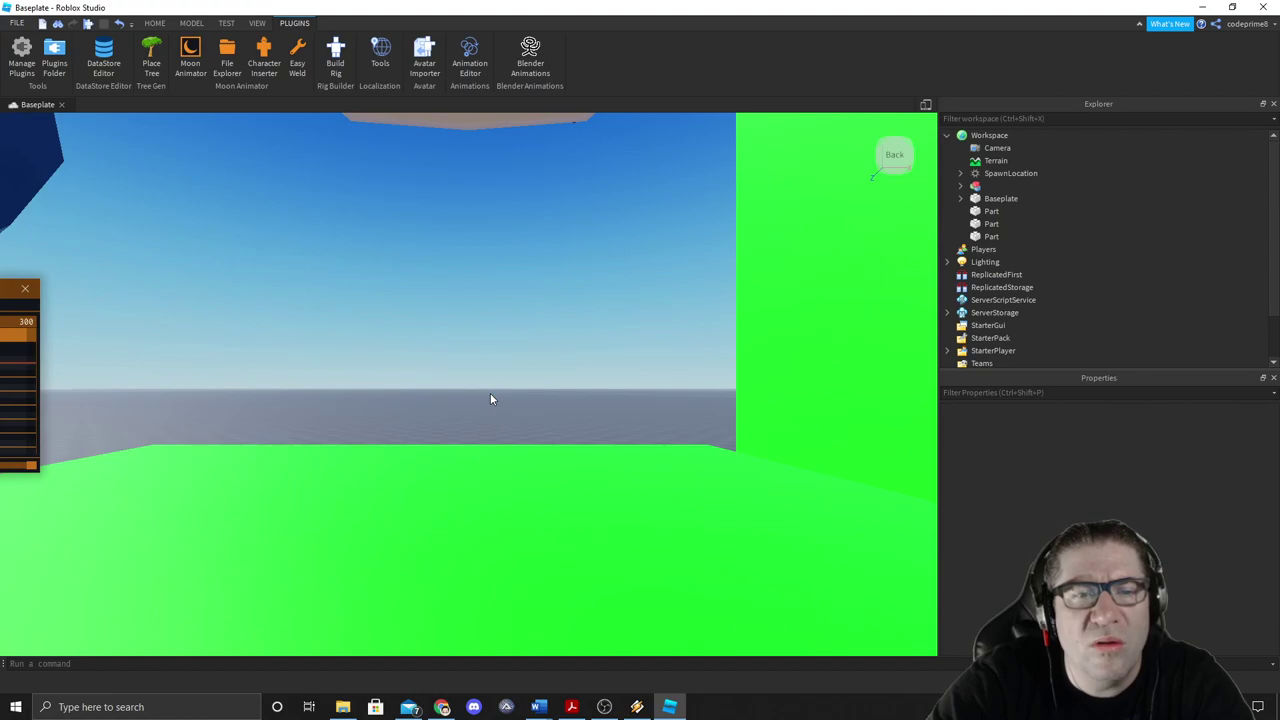
right_click(505, 358)
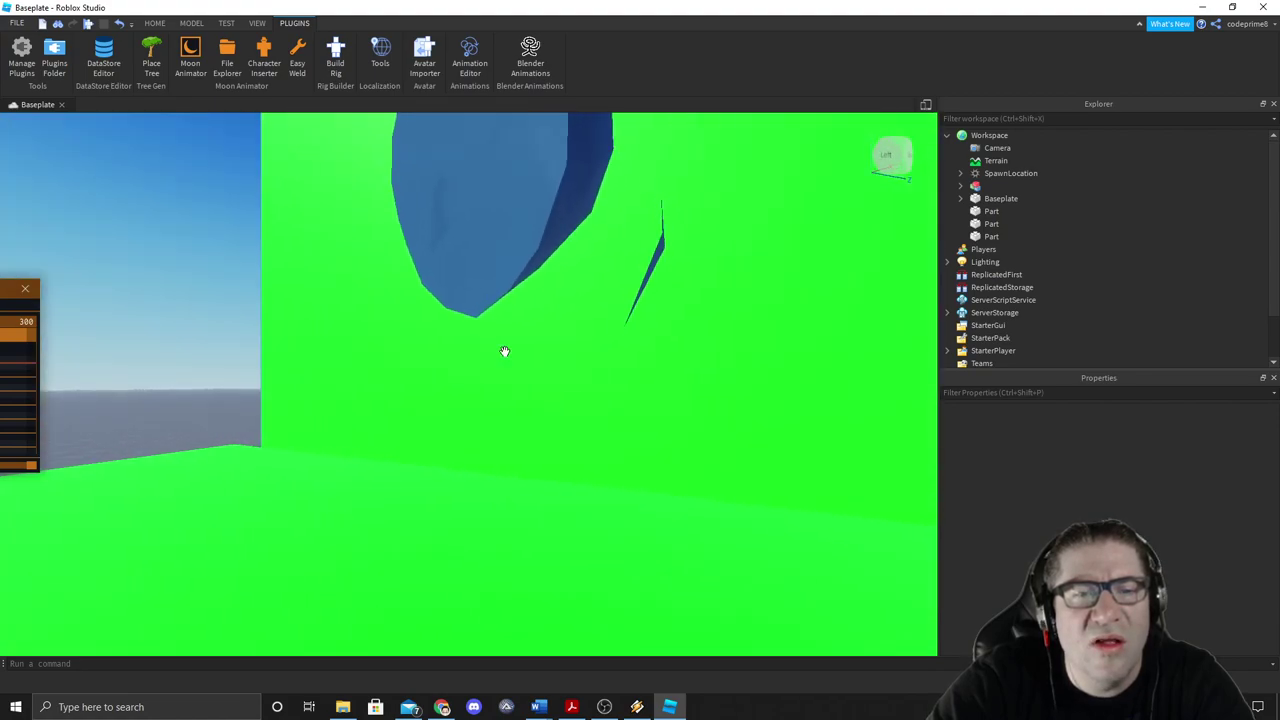
scroll(505, 352, "down", 5)
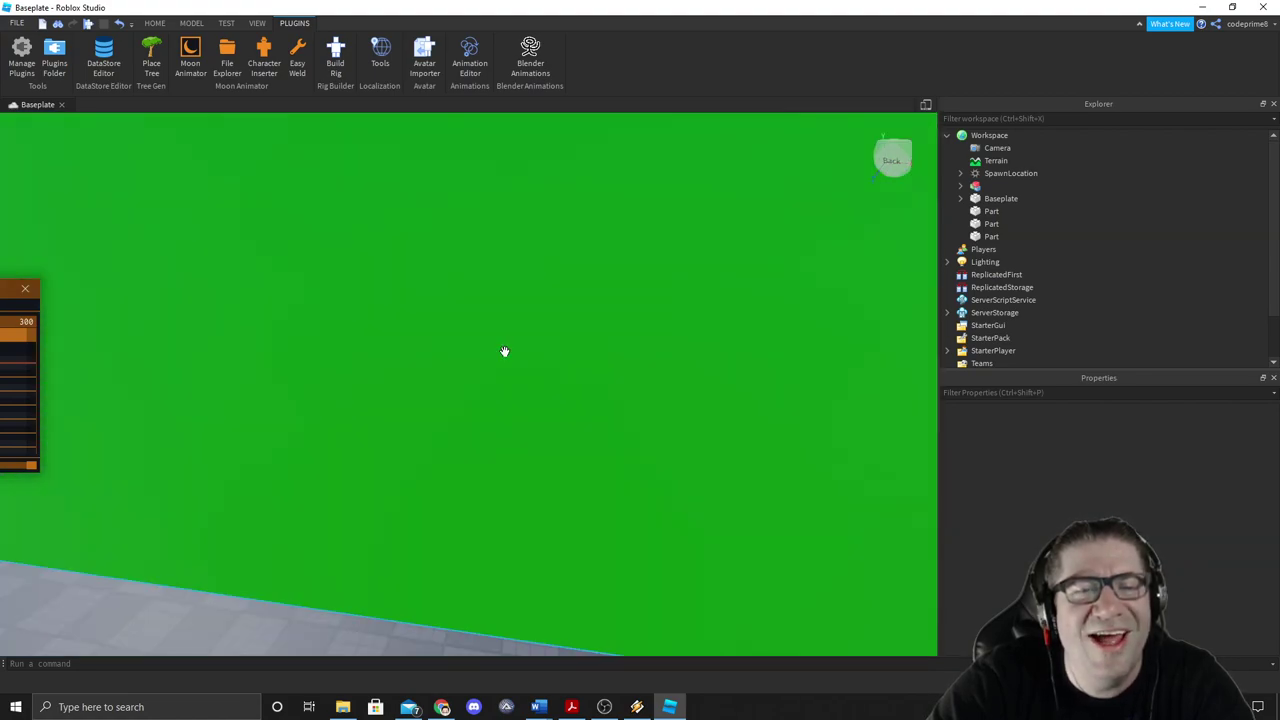
scroll(505, 352, "up", 3)
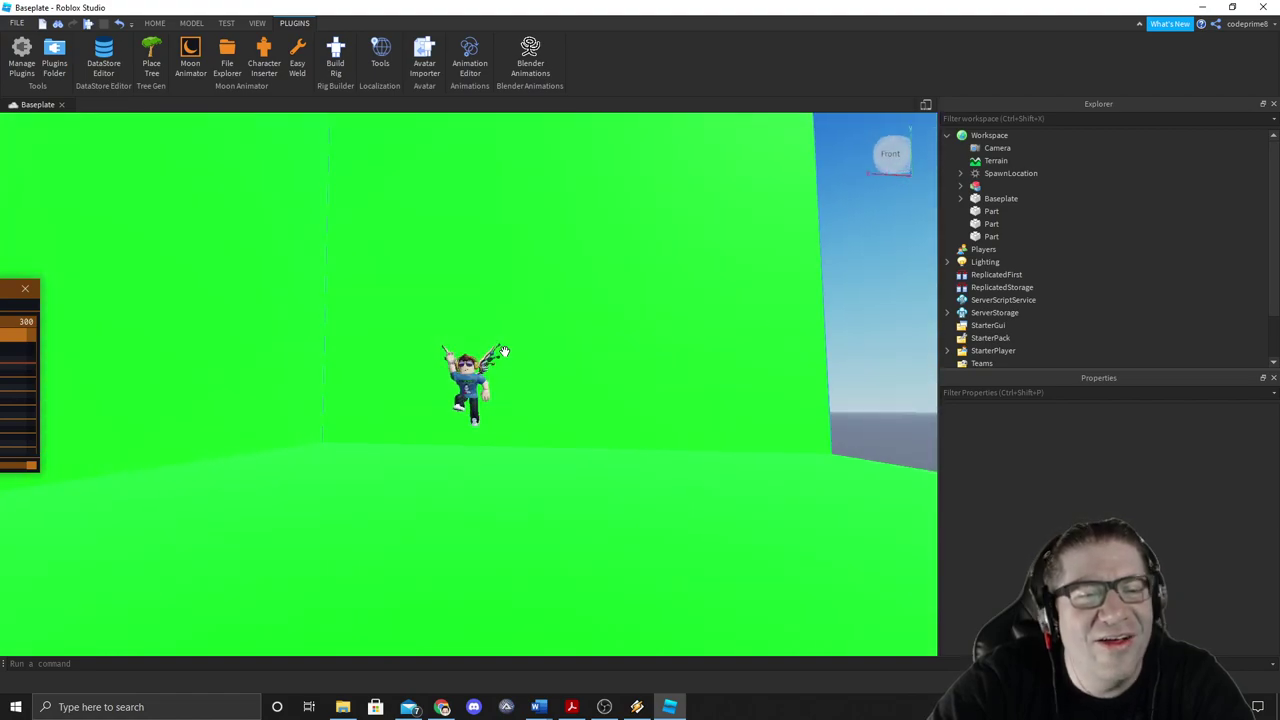
scroll(505, 352, "up", 4)
scroll(505, 354, "down", 4)
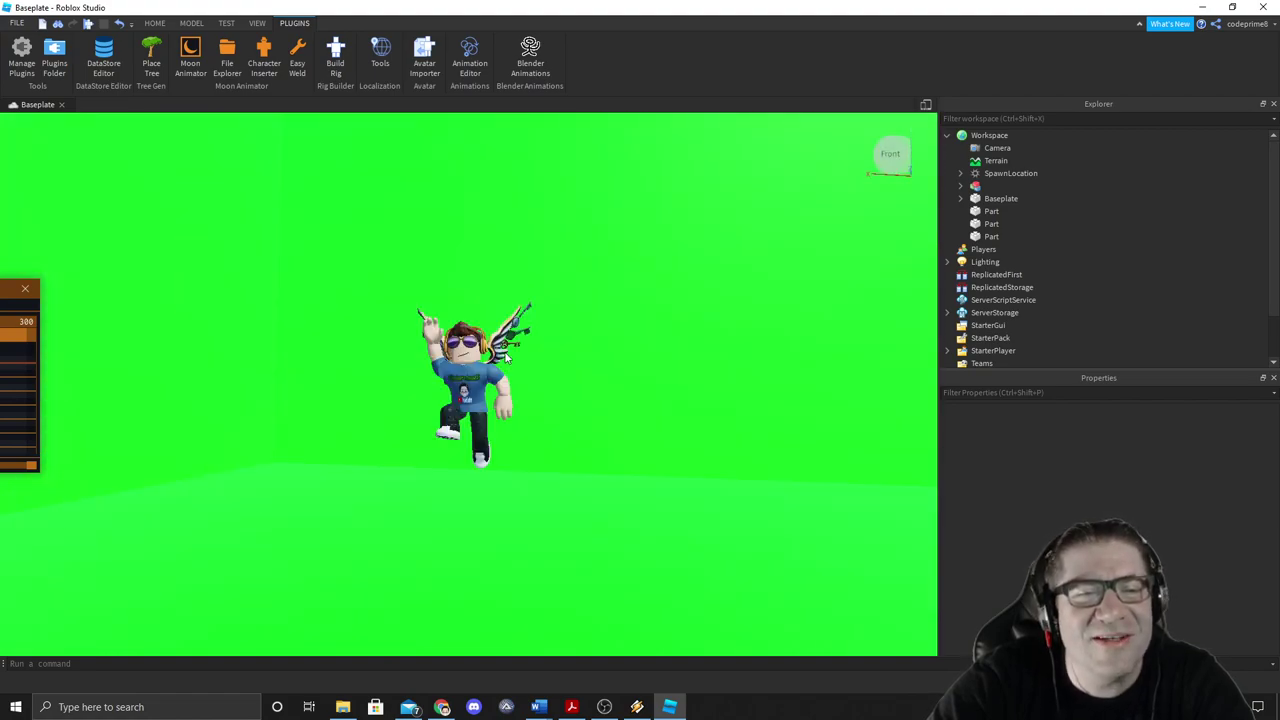
left_click_drag(505, 357, 535, 357)
scroll(699, 345, "up", 3)
scroll(699, 345, "down", 4)
scroll(699, 345, "up", 3)
scroll(699, 345, "up", 4)
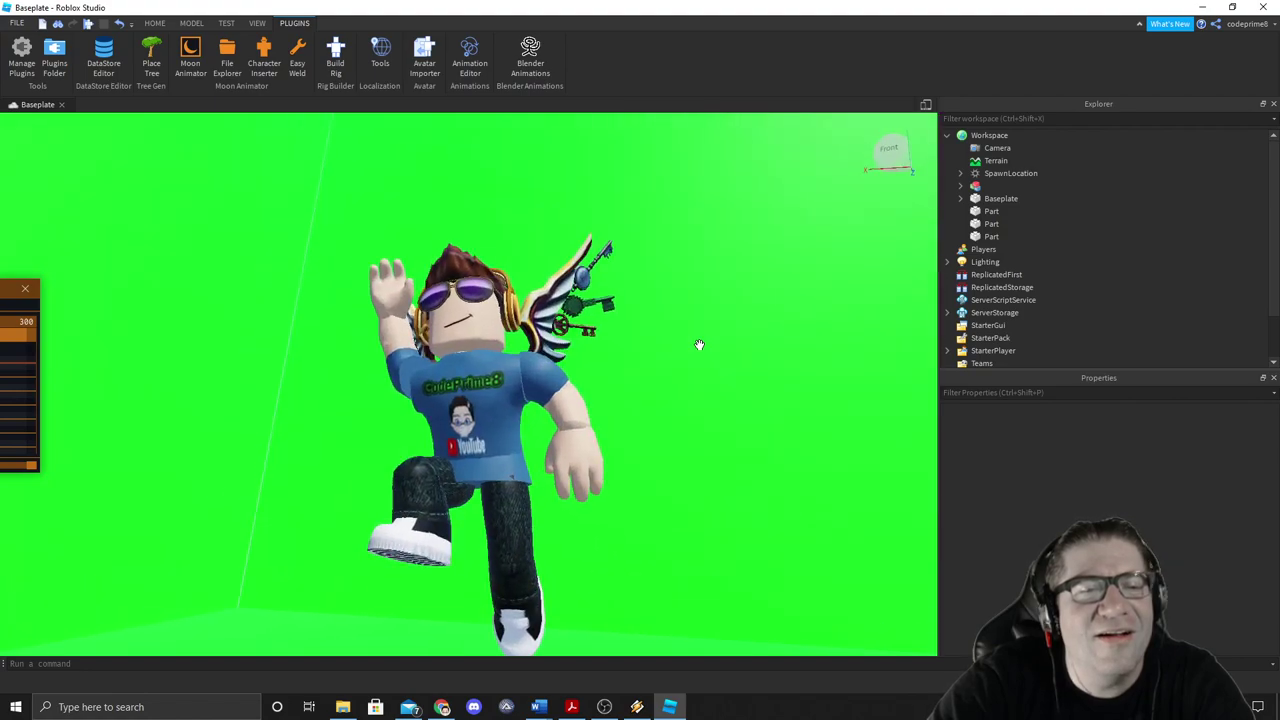
left_click_drag(699, 345, 699, 345)
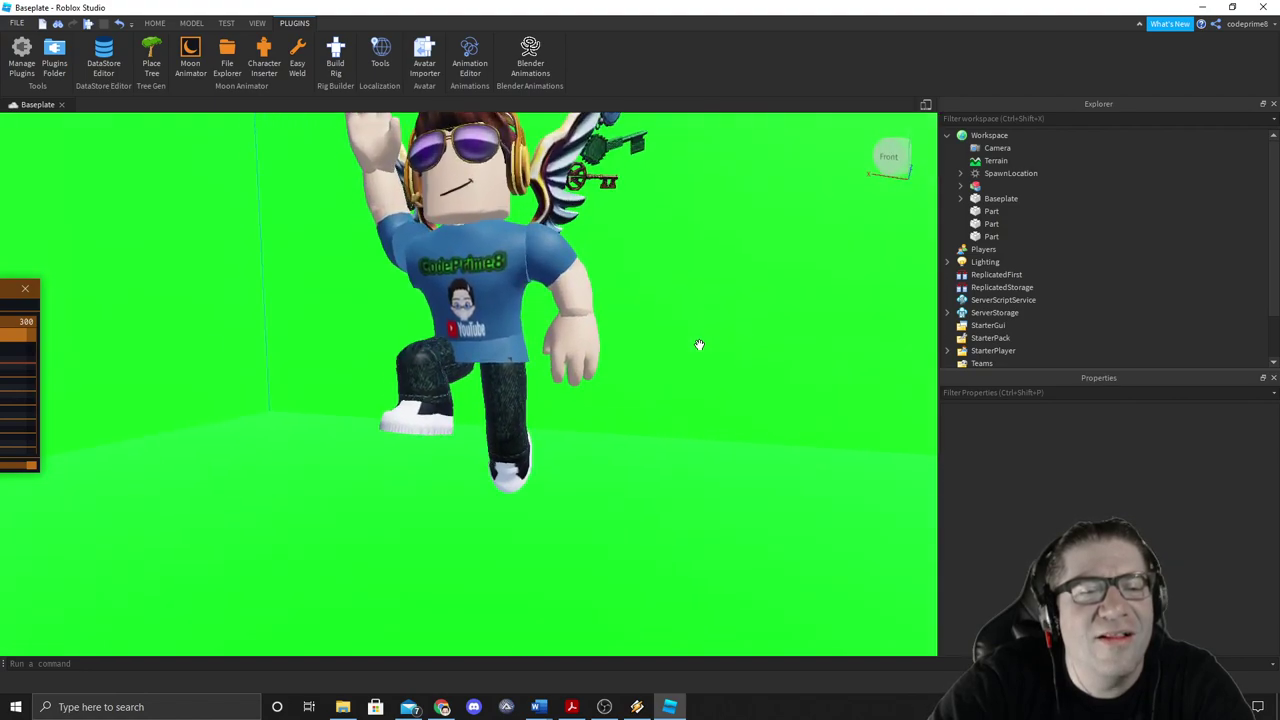
scroll(699, 345, "up", 4)
scroll(699, 345, "down", 5)
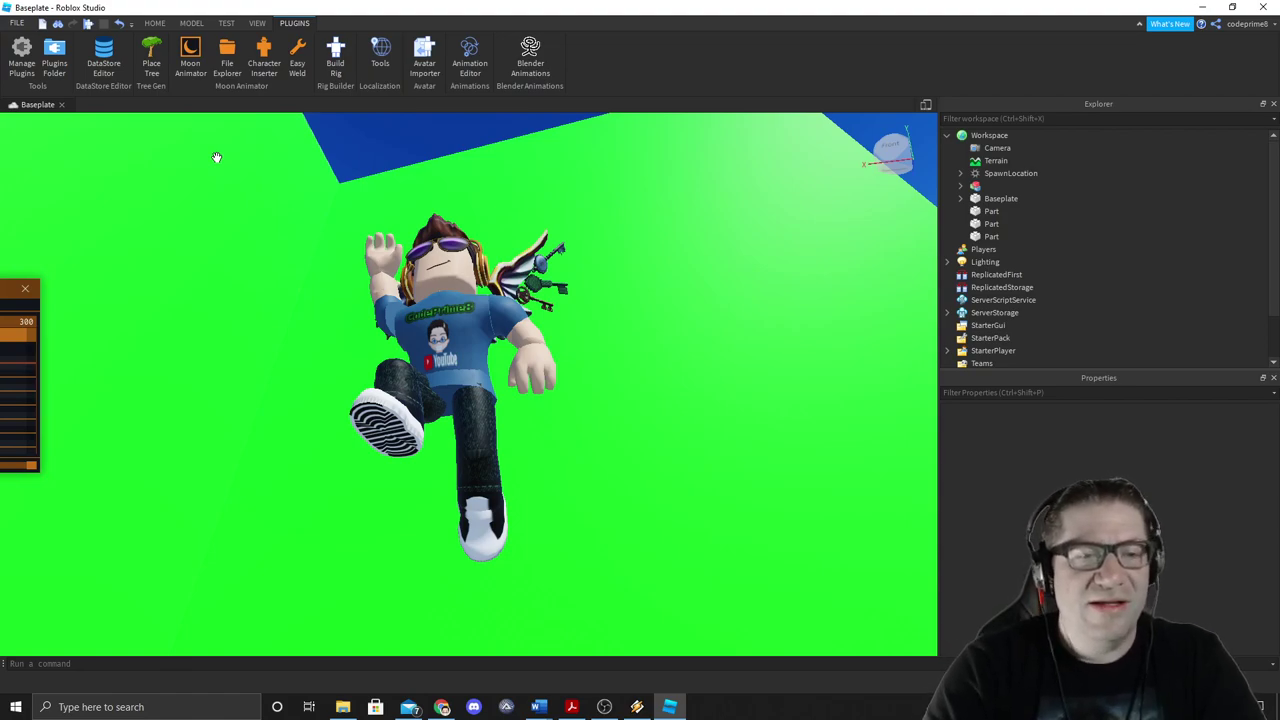
Step: Open Snipping Tool and capture a rectangular snip of the full avatar with the green around it
key("super")
type("snip")
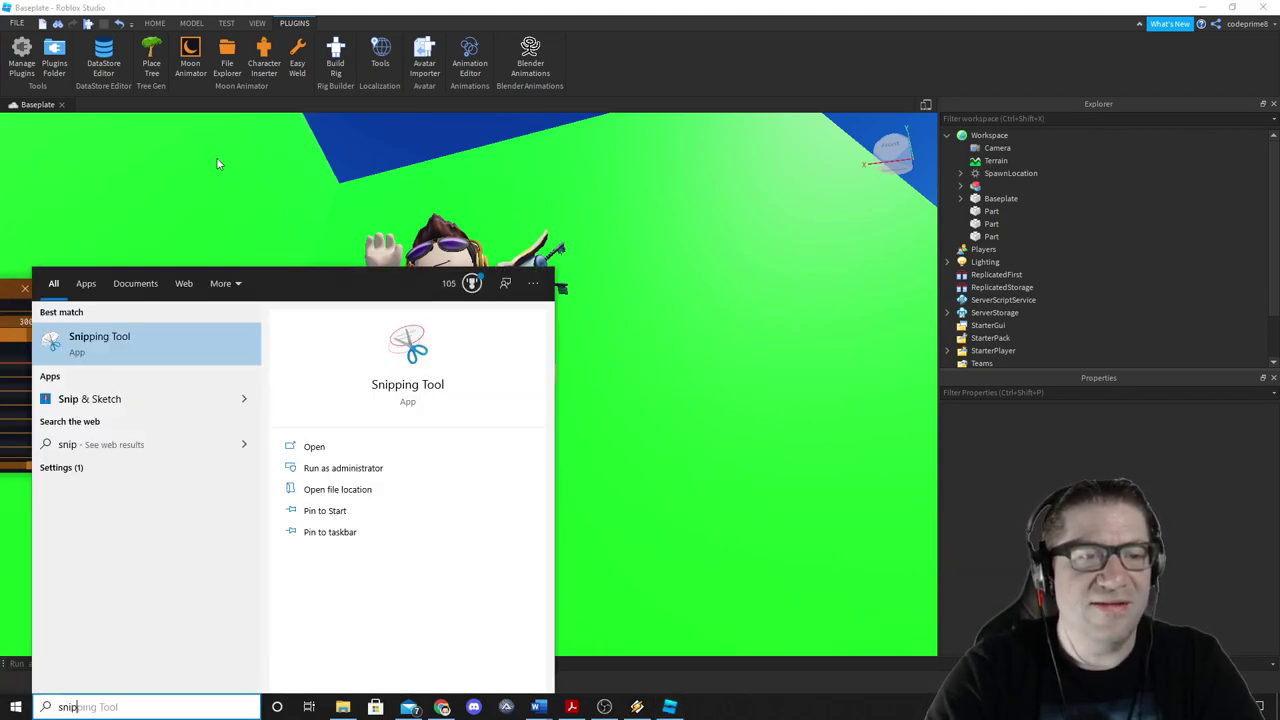
key("Return")
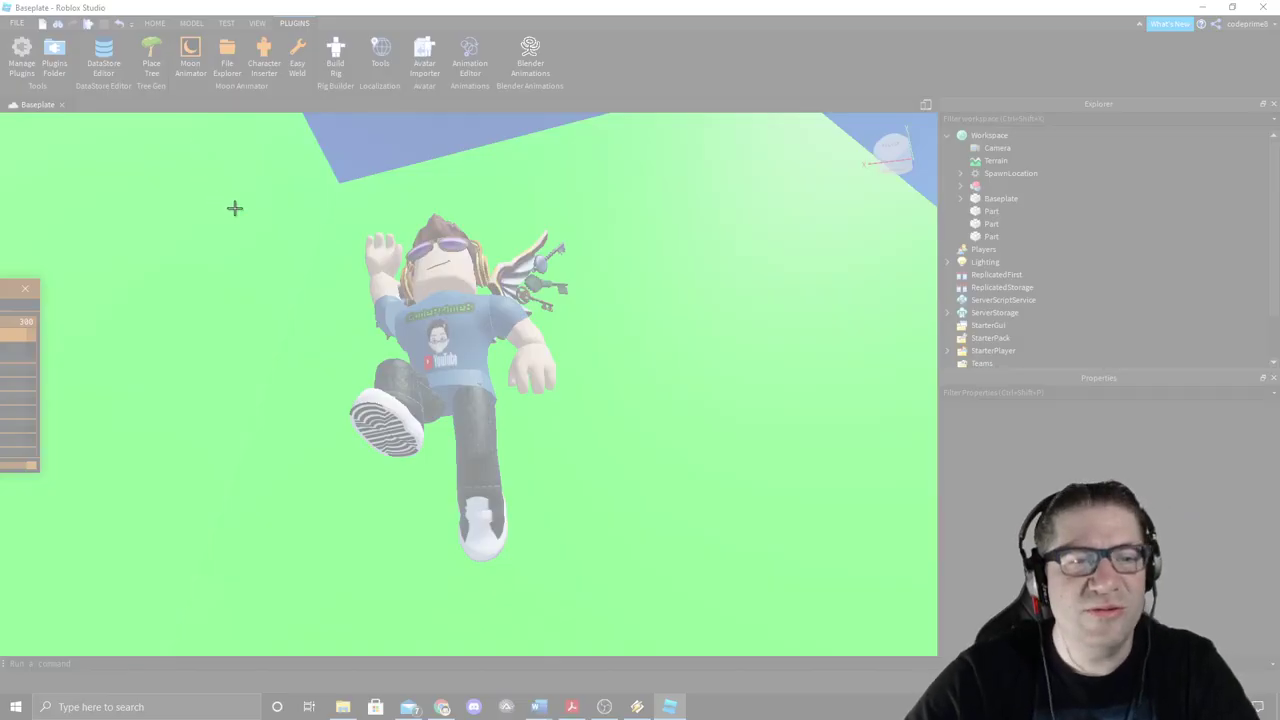
left_click_drag(339, 237, 651, 592)
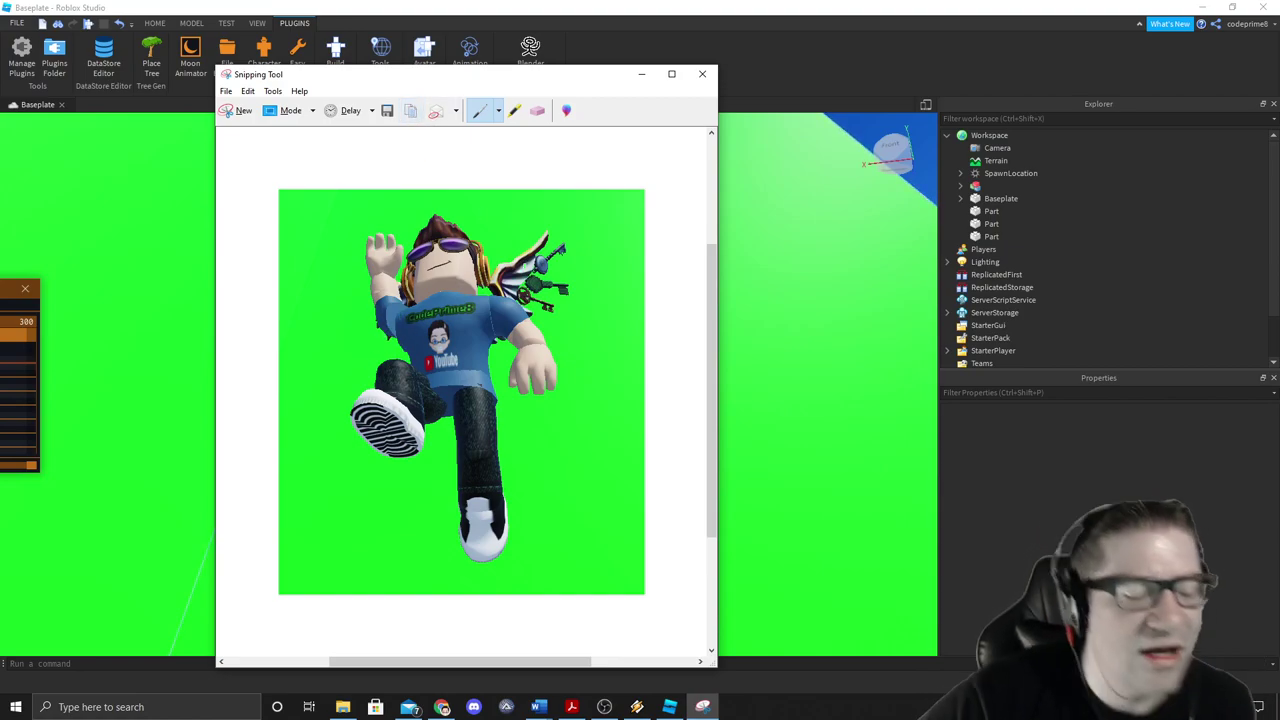
Step: Switch to GIMP and open the recent thumbnail project Roblox.xcf
key("super")
type("gimp")
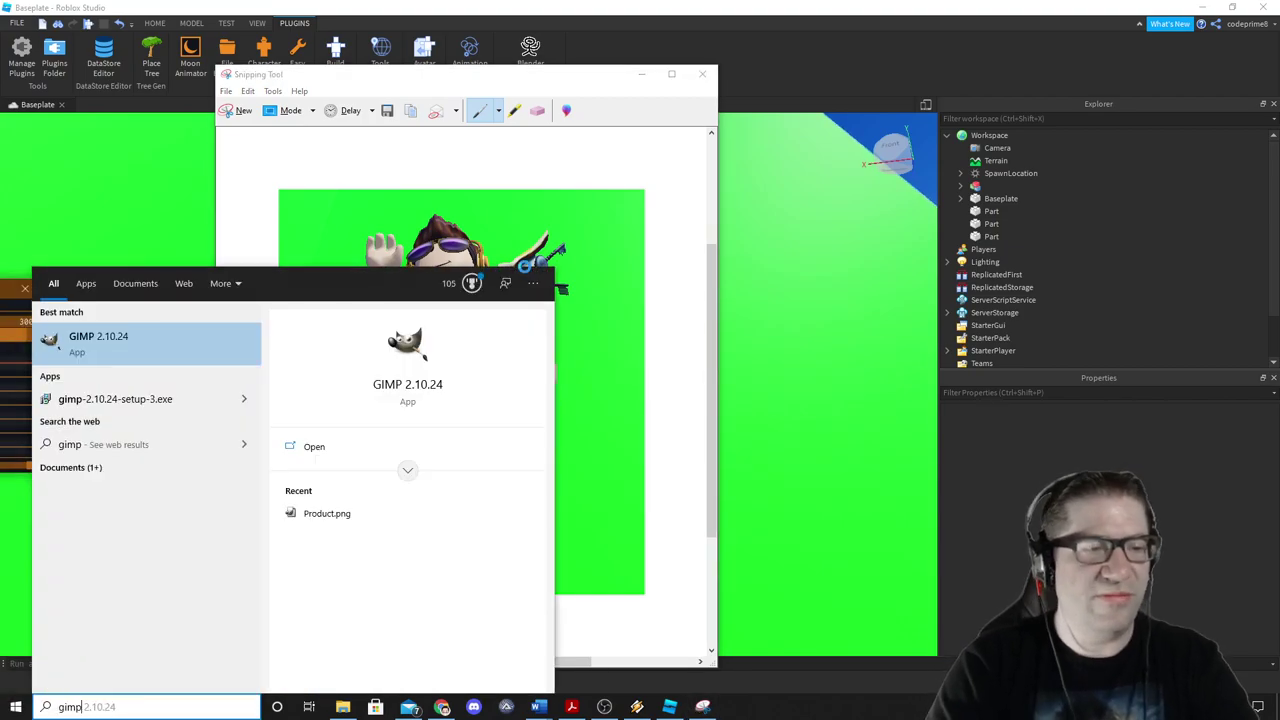
key("Return")
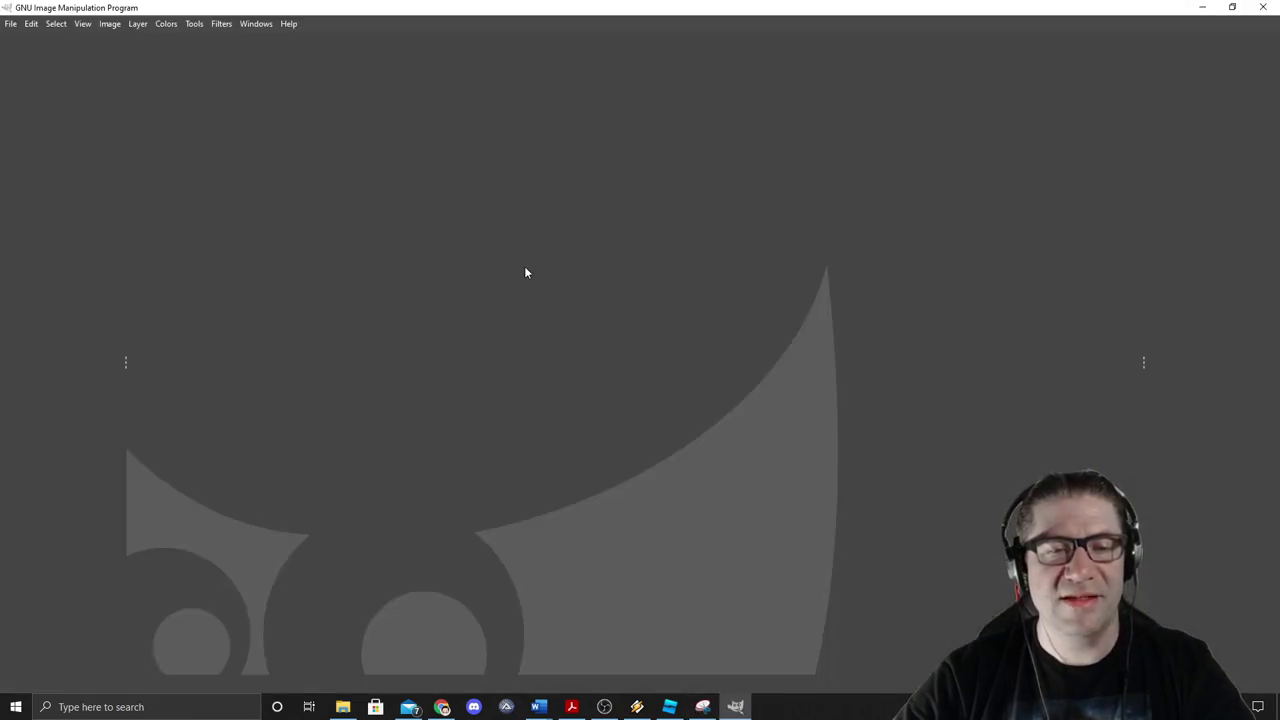
left_click(11, 25)
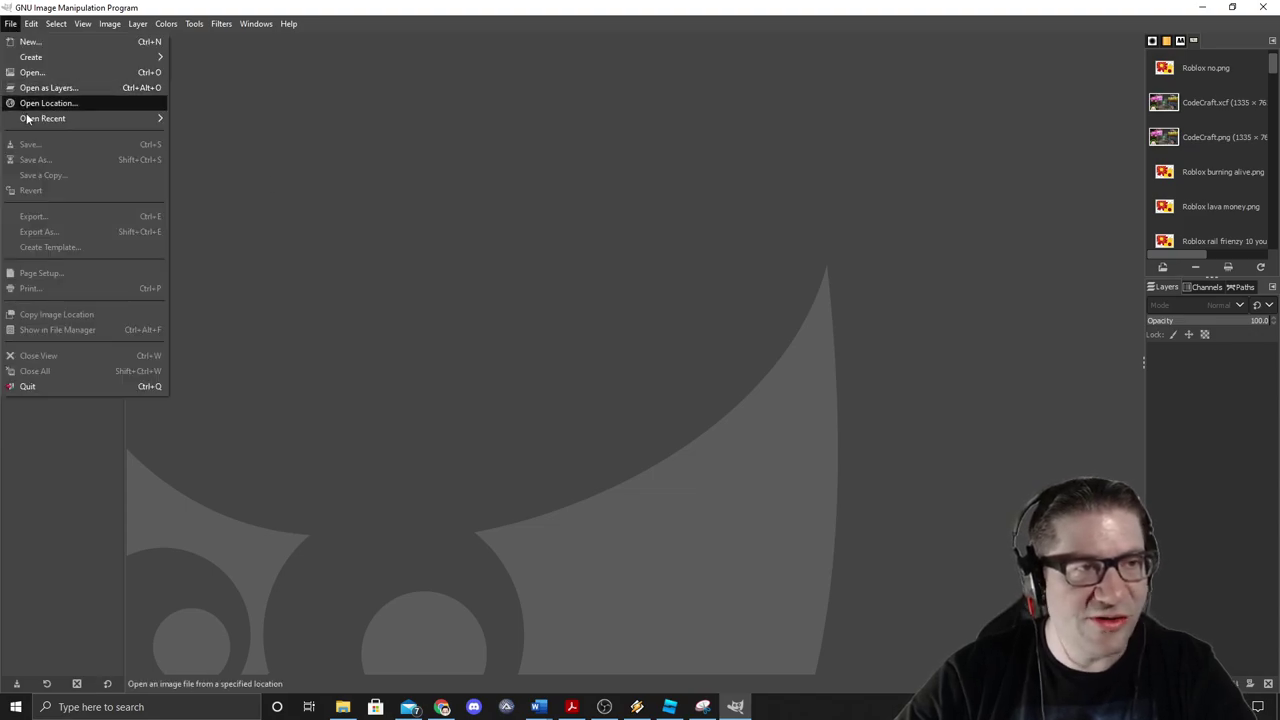
mouse_move(69, 119)
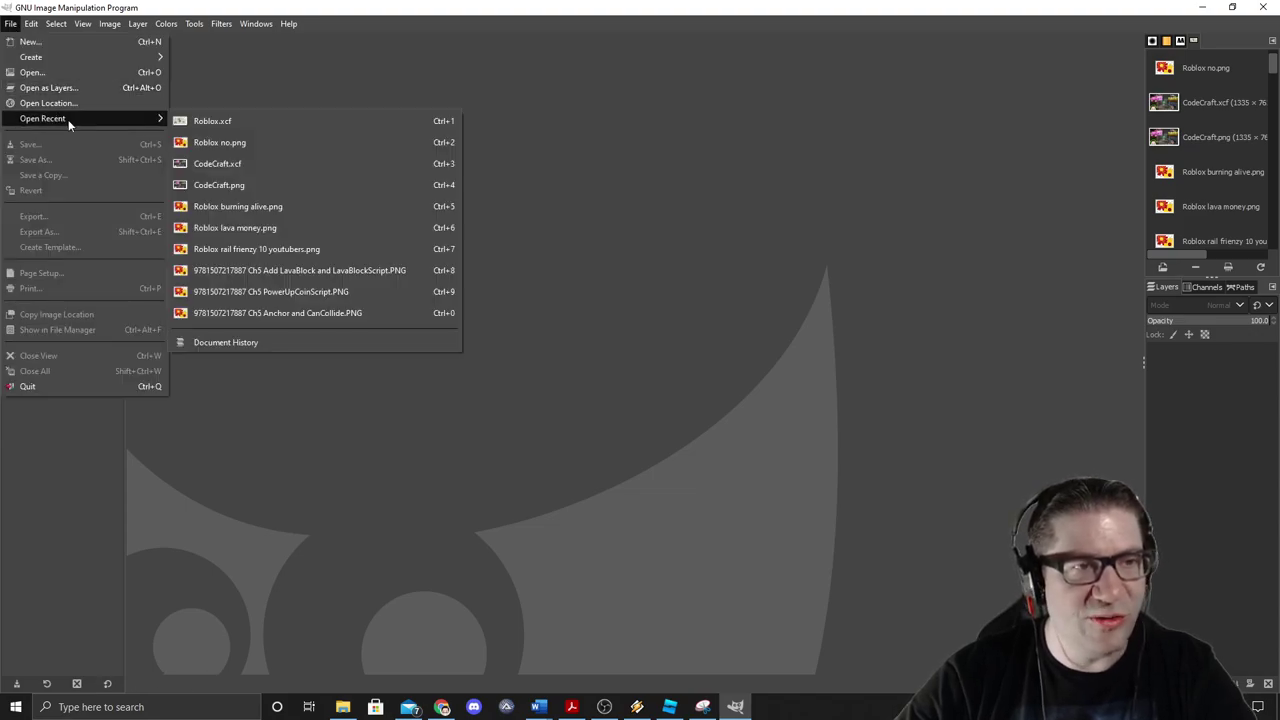
left_click(263, 120)
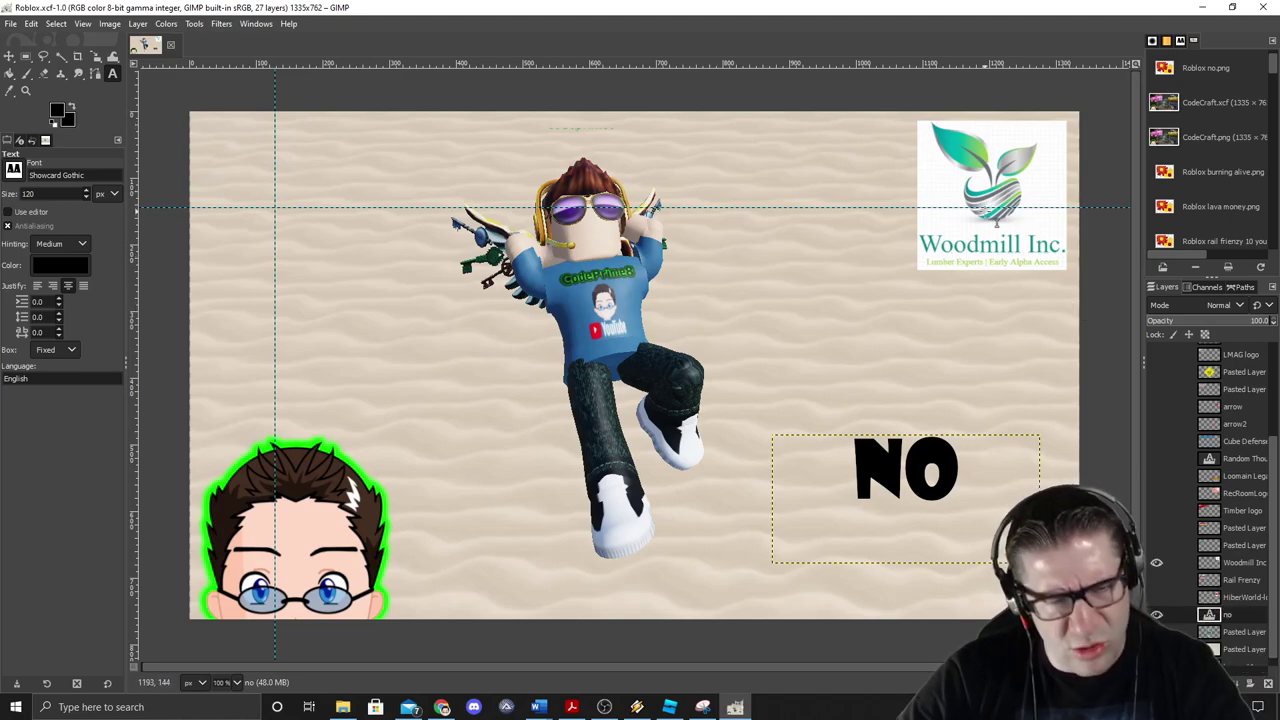
Step: Delete the pasted layer holding the sand background from the thumbnail project
scroll(1222, 607, "down", 1)
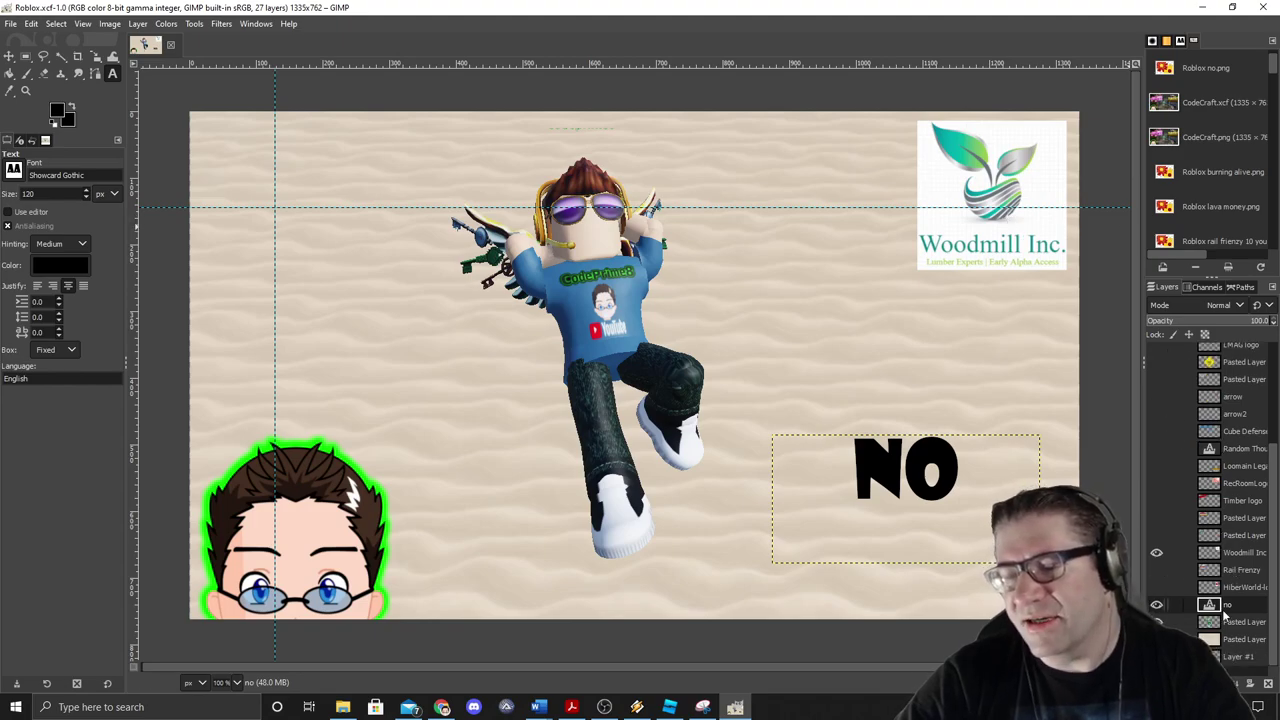
right_click(1237, 644)
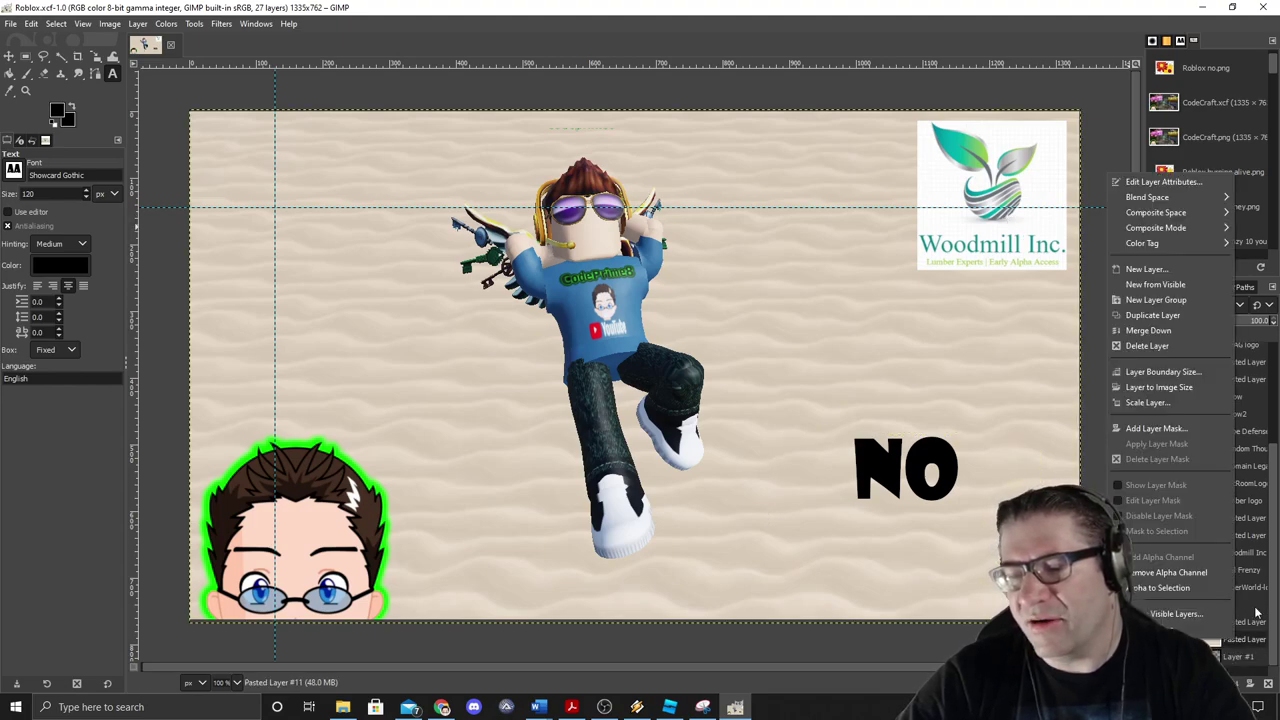
left_click(1170, 347)
right_click(1232, 538)
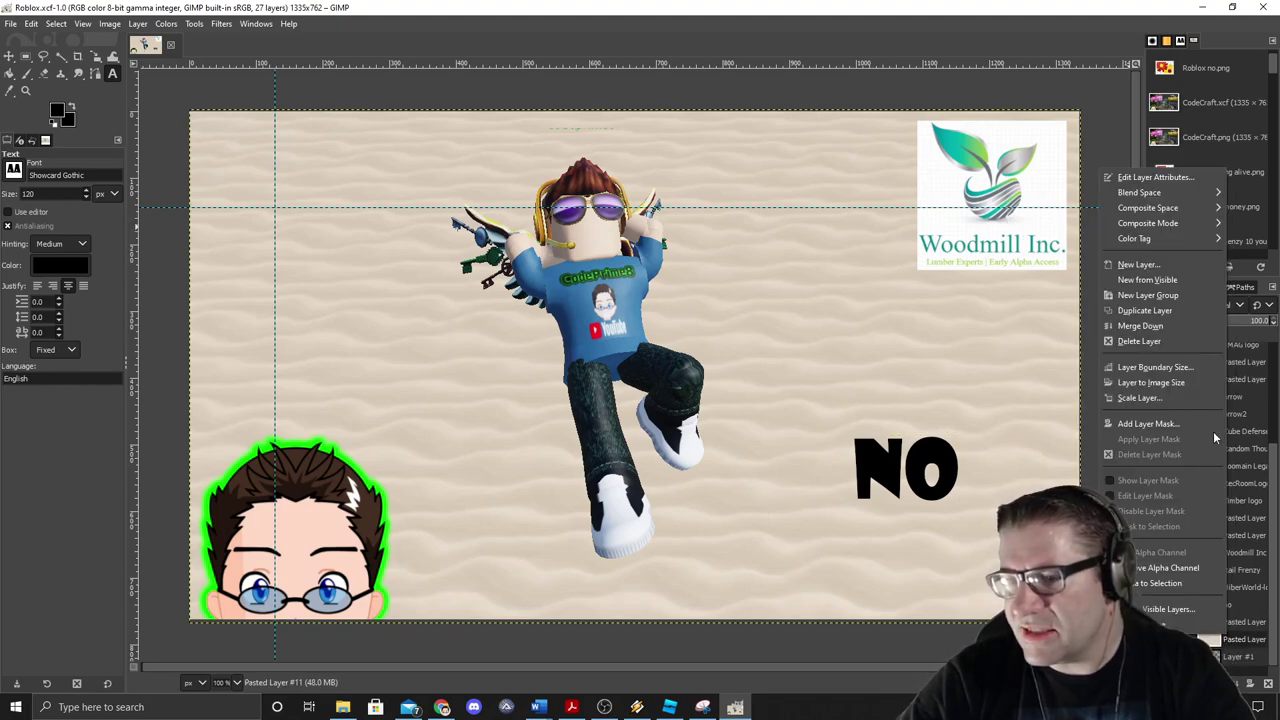
left_click(1171, 343)
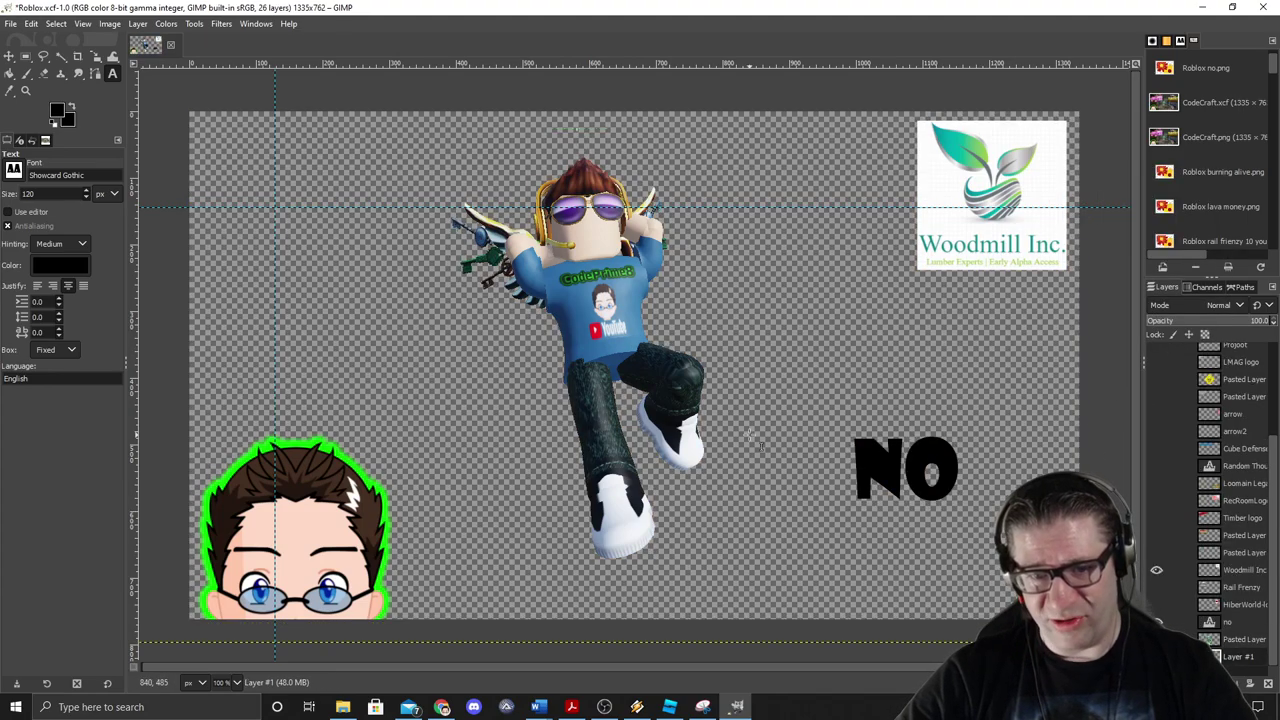
Step: Delete the pasted layer holding the old avatar image, just below the "no" text layer
left_click(1240, 640)
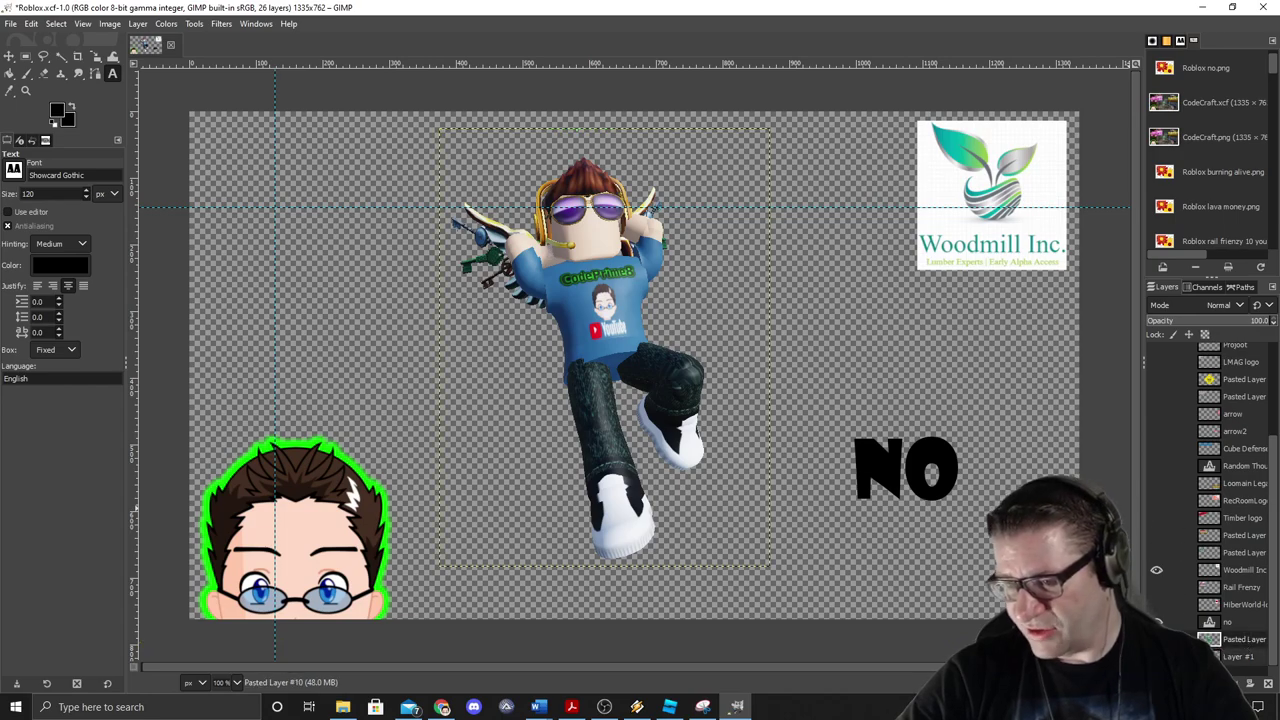
right_click(1242, 638)
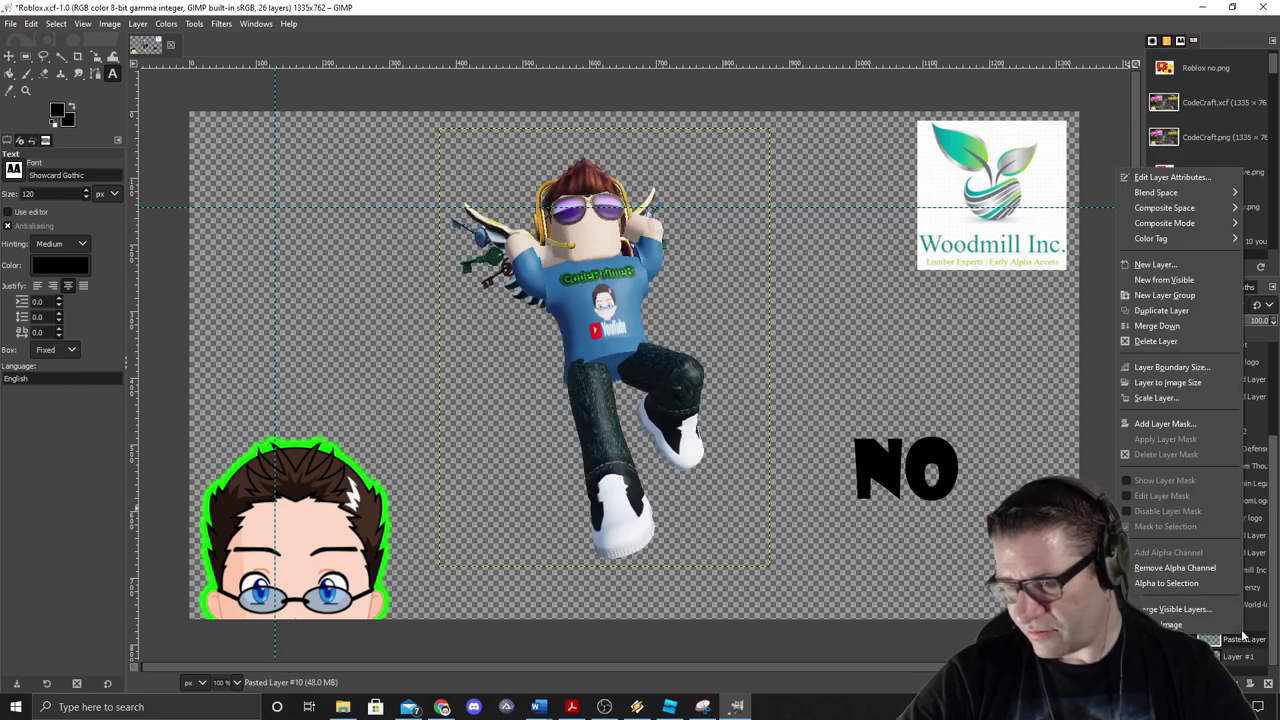
left_click(1166, 342)
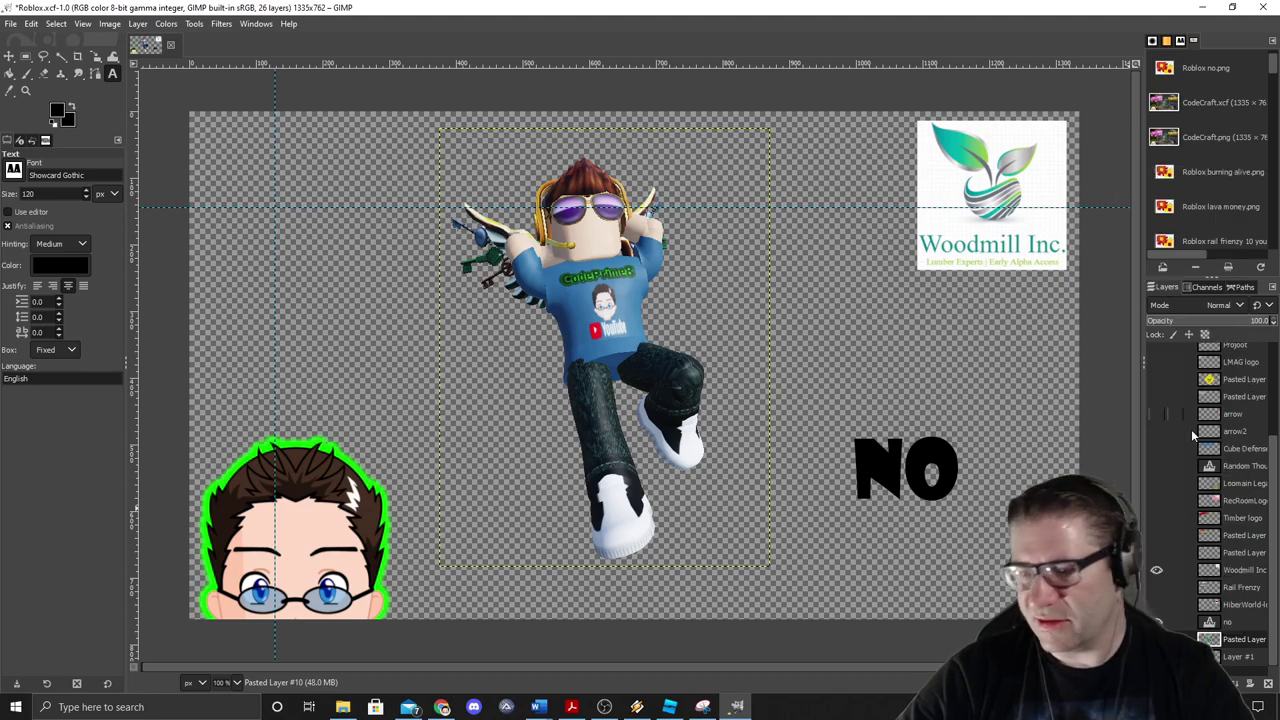
right_click(1214, 626)
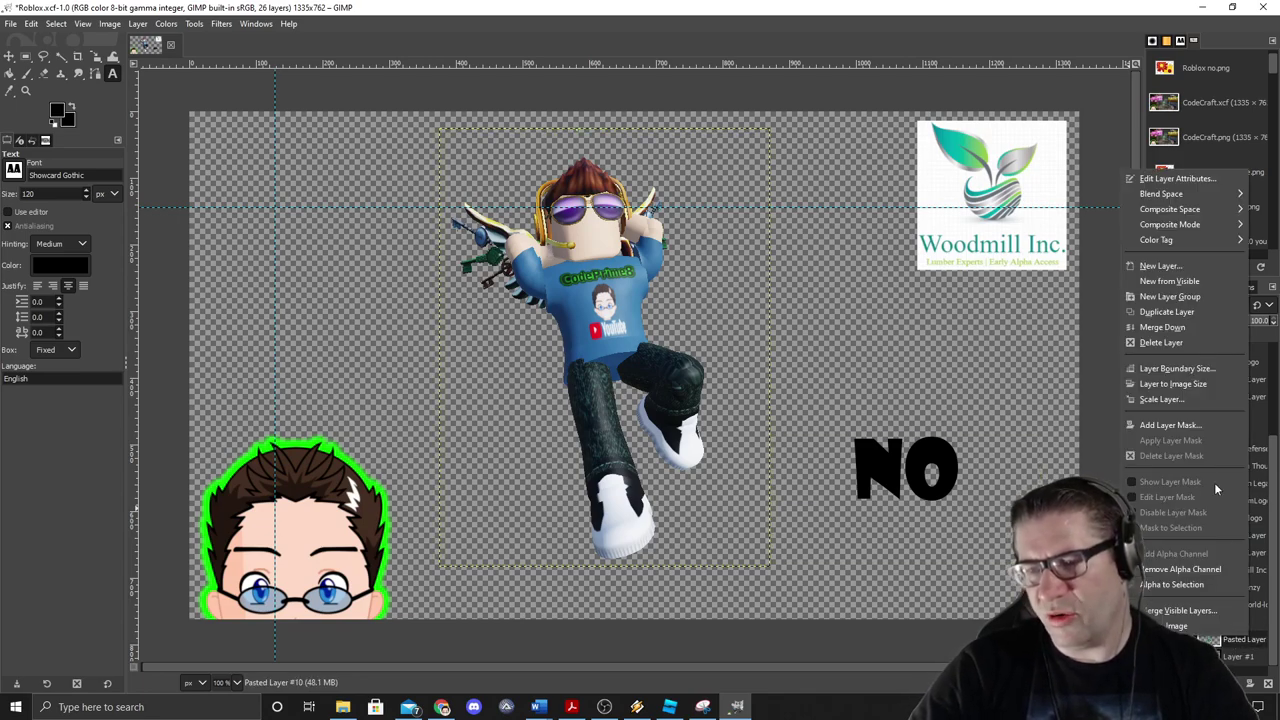
left_click(1162, 342)
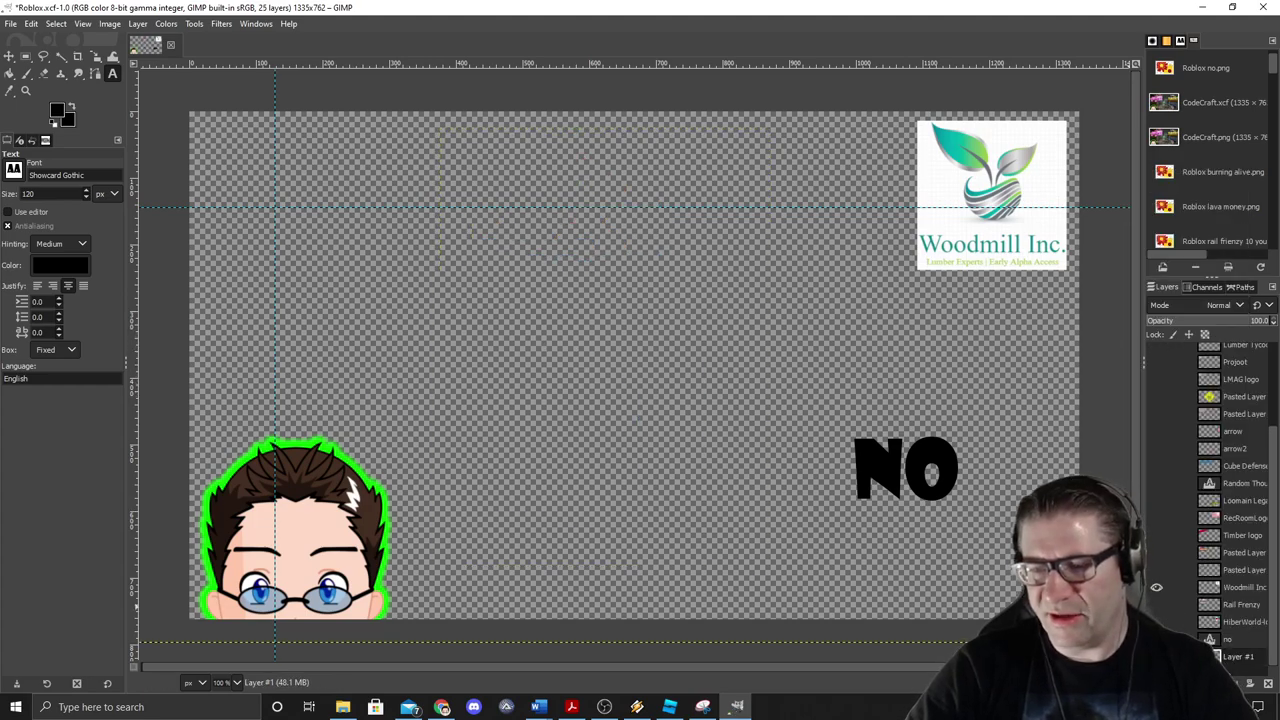
Step: Add a new 1335 × 762 px layer filled with transparency above Layer #1
right_click(1232, 660)
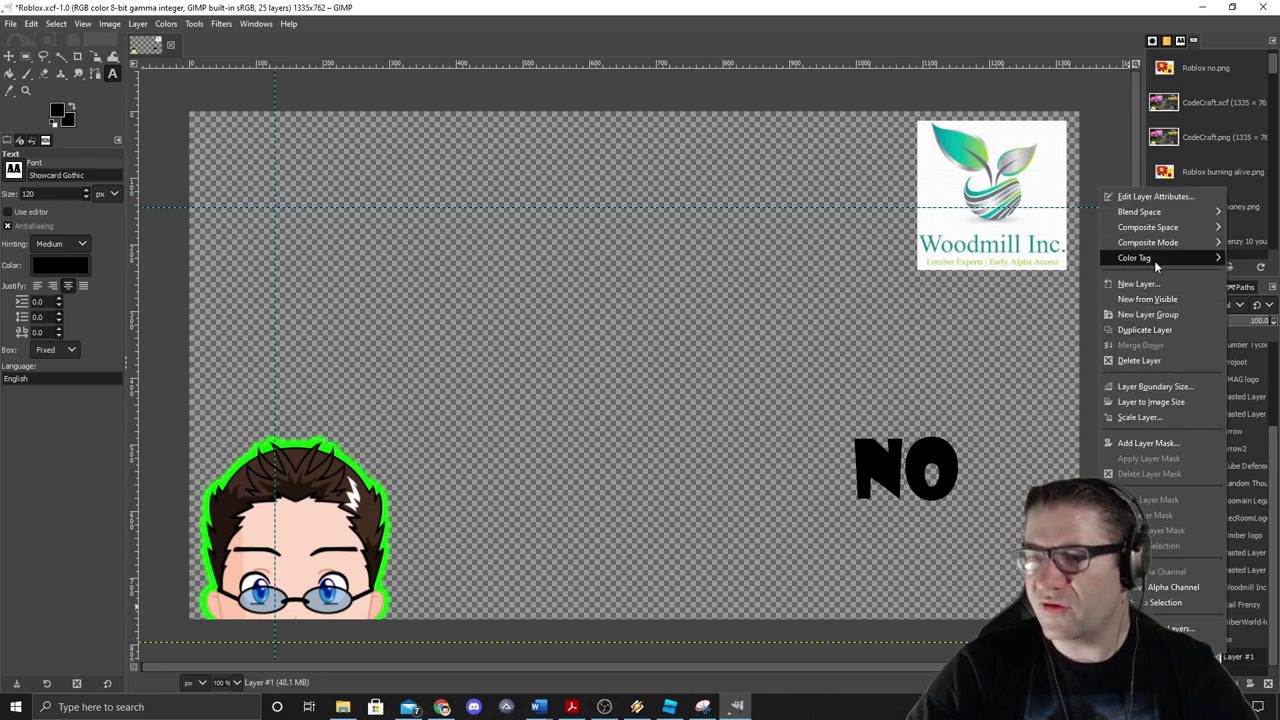
left_click(1150, 285)
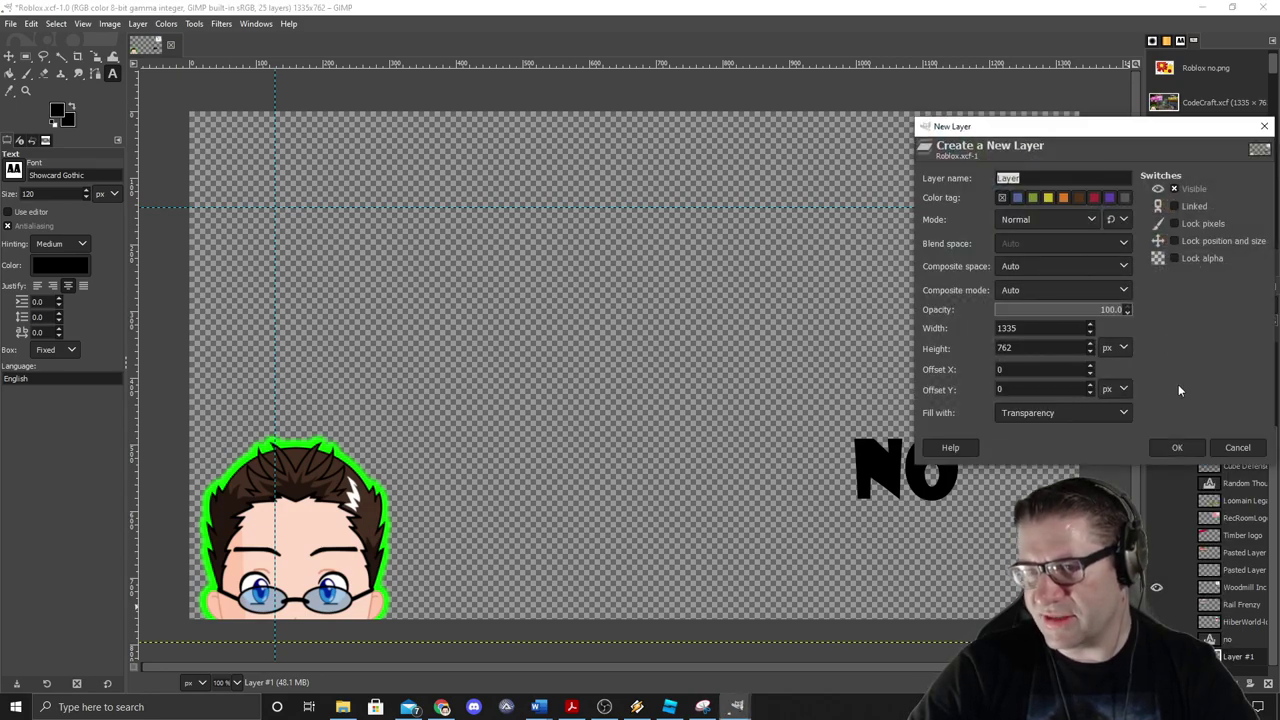
left_click(1181, 450)
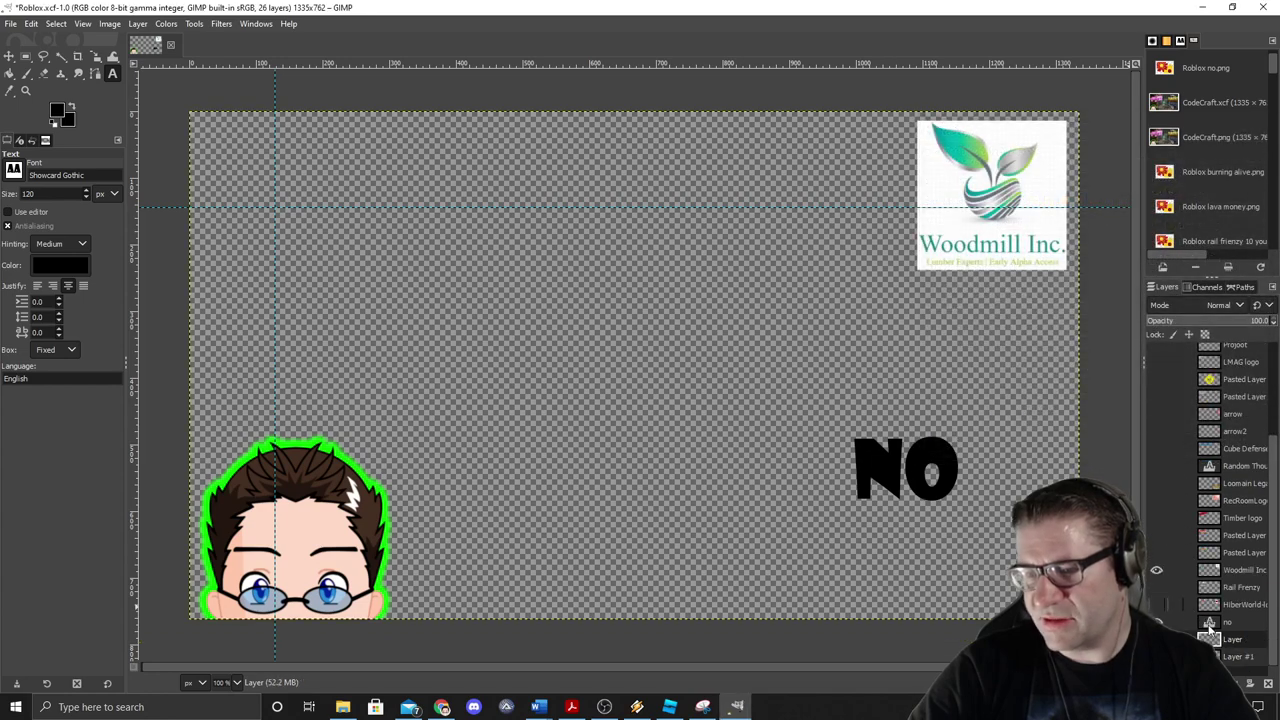
Step: Delete Layer #1 from the base of the layer stack
left_click(1238, 660)
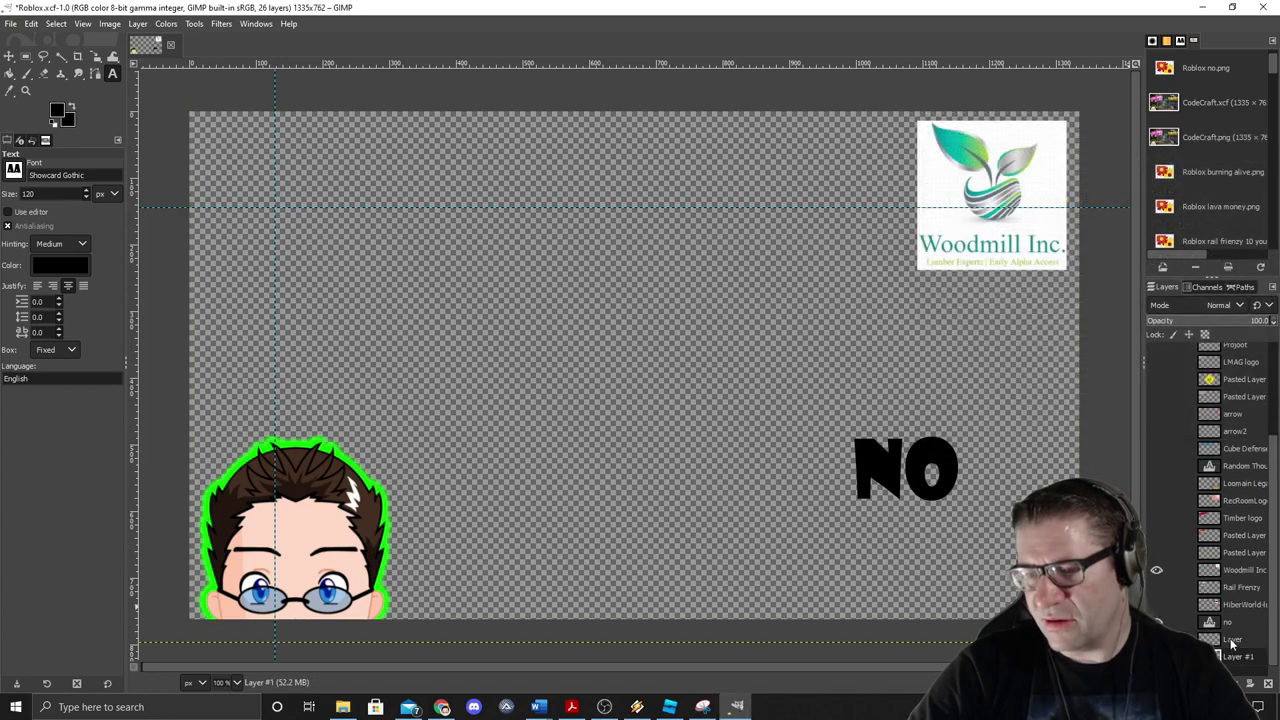
right_click(1232, 646)
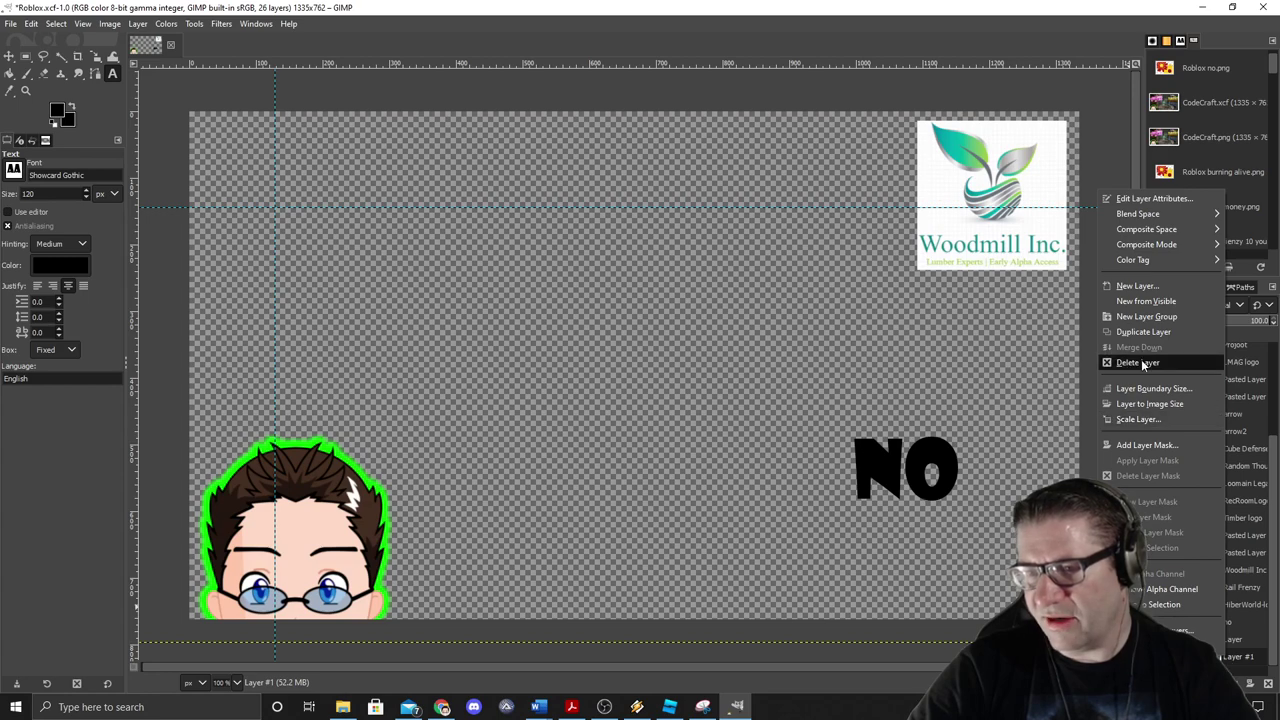
left_click(1141, 362)
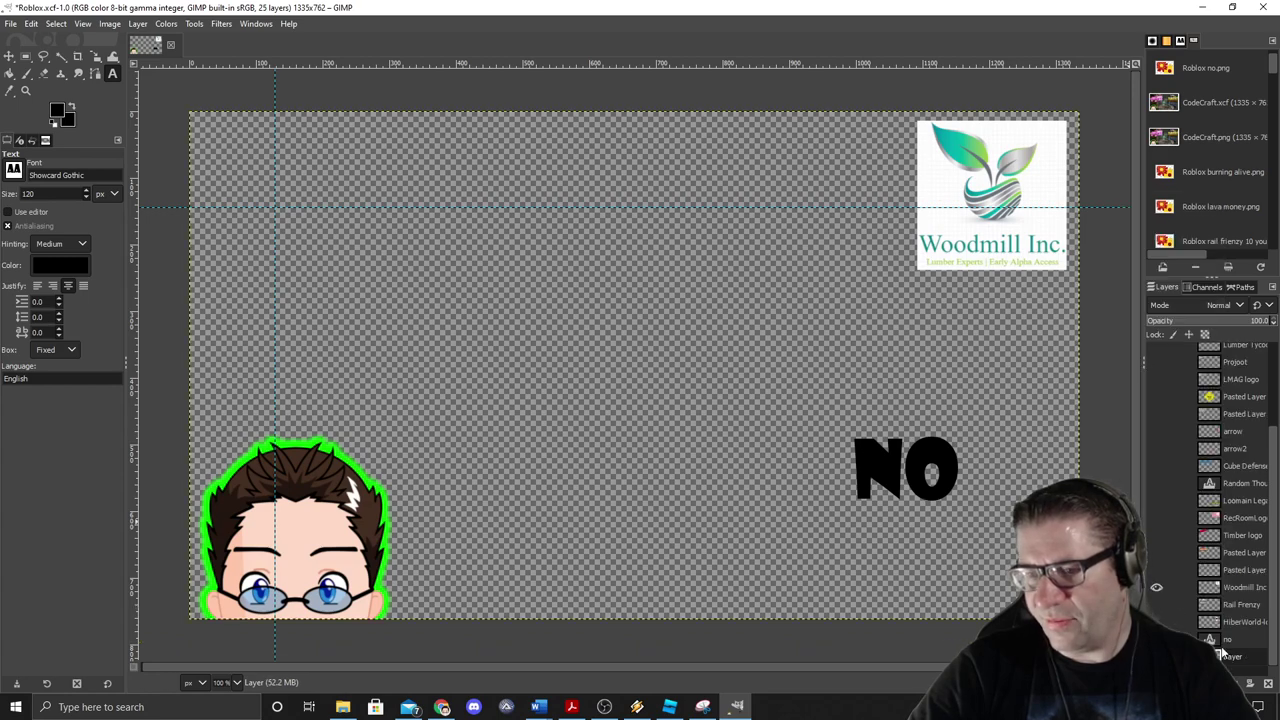
Step: Paste the captured avatar image, move it to the middle of the canvas and turn the floating selection into a new layer
key("ctrl+v")
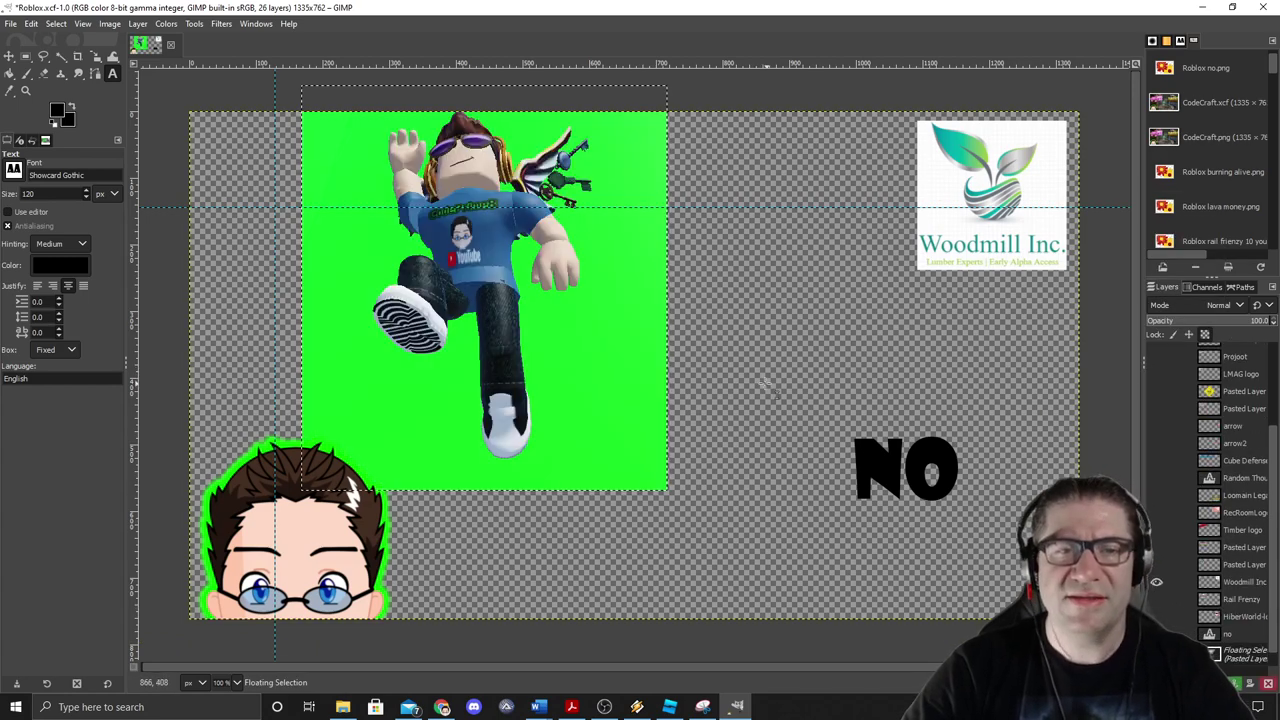
key("m")
left_click_drag(484, 275, 628, 320)
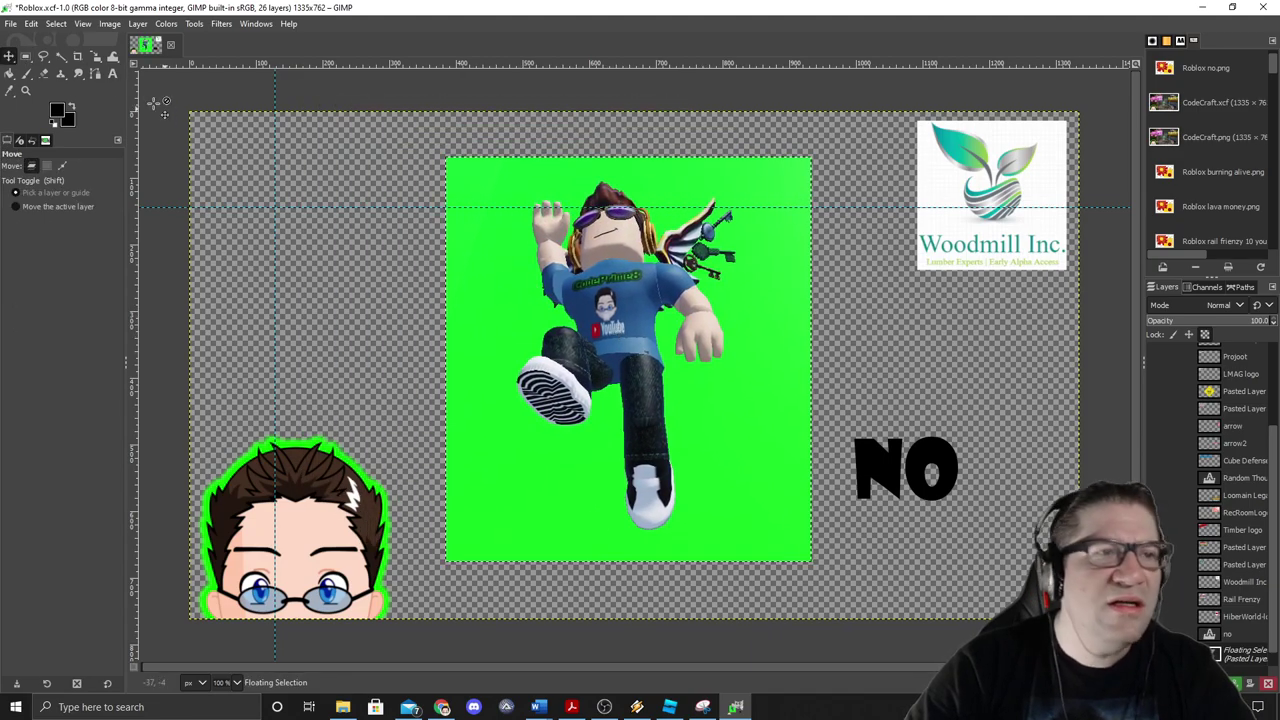
left_click(60, 56)
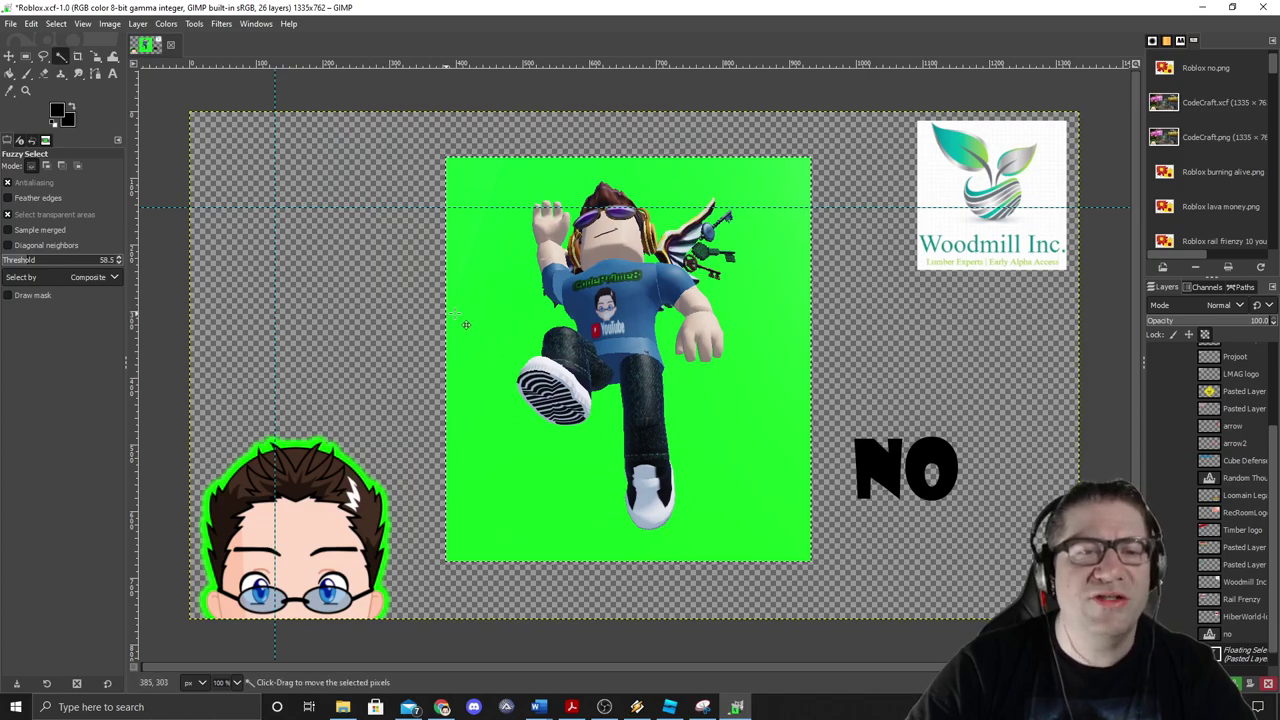
right_click(1238, 657)
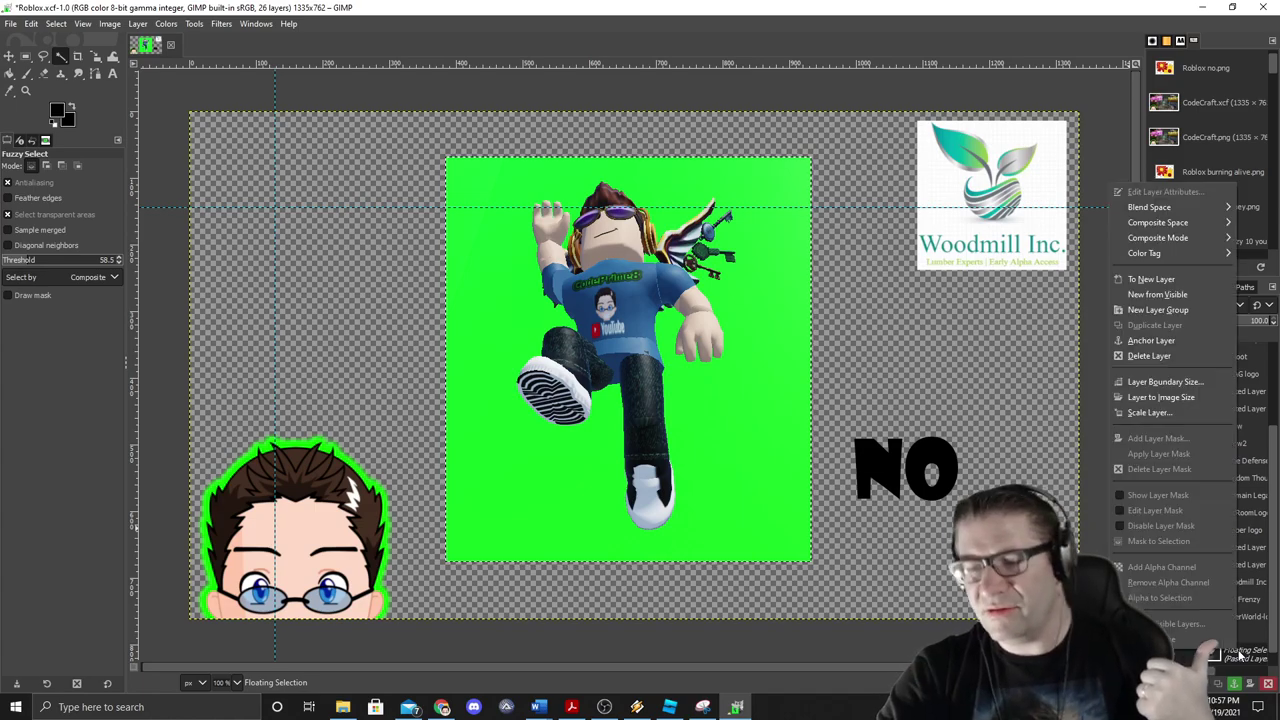
left_click(1160, 280)
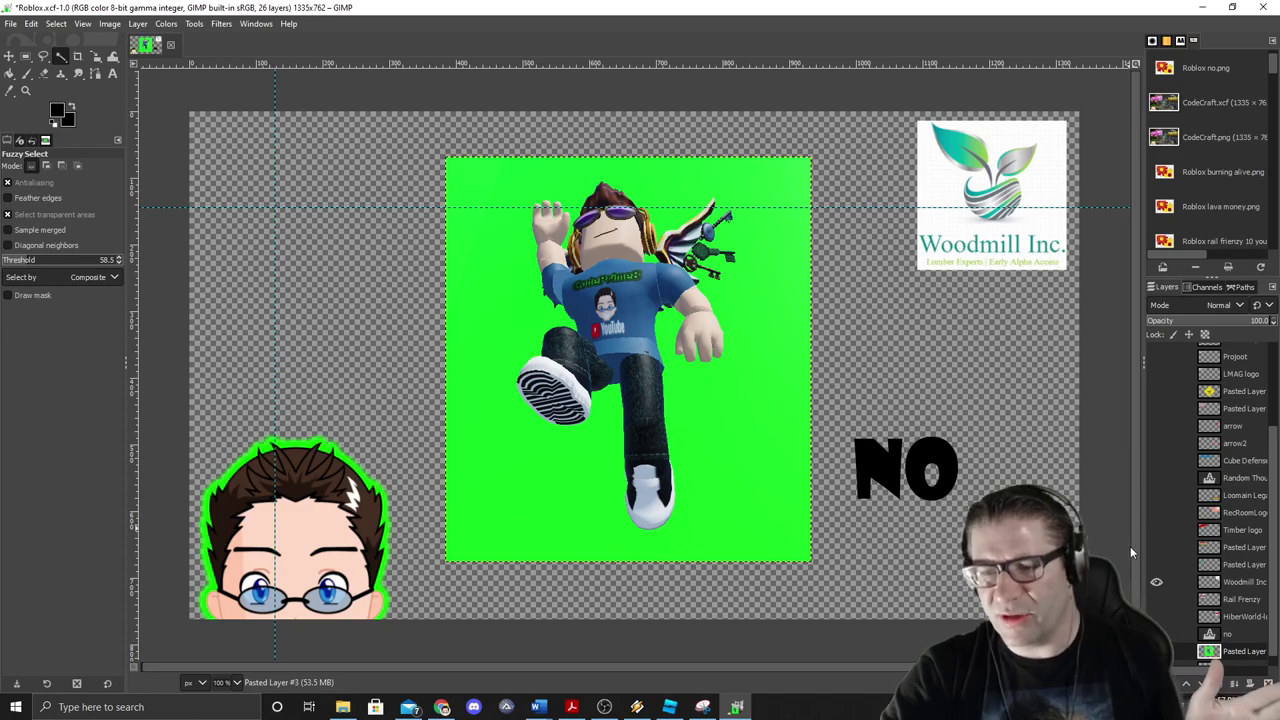
Step: Try Fuzzy Select thresholds of 58.5, 186 and 21 on the avatar's green background, undoing the trial deletion
scroll(1195, 538, "down", 1)
left_click(754, 442)
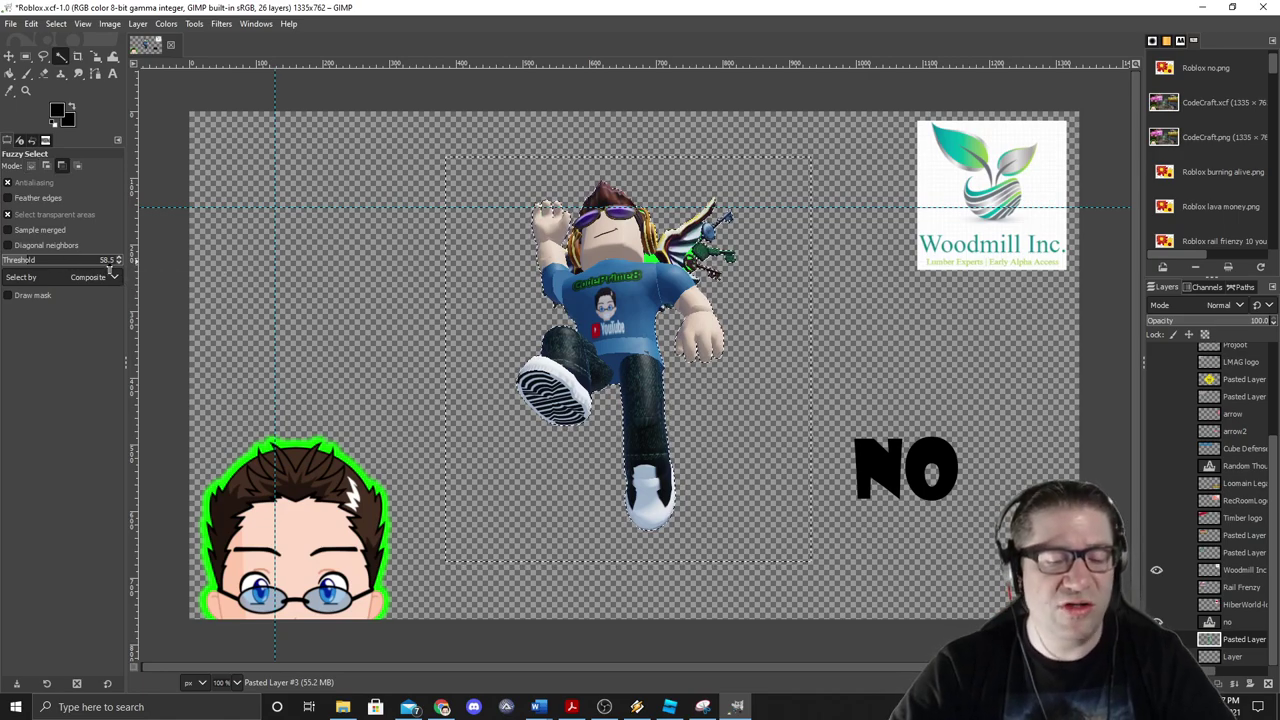
key("ctrl+z")
left_click(79, 261)
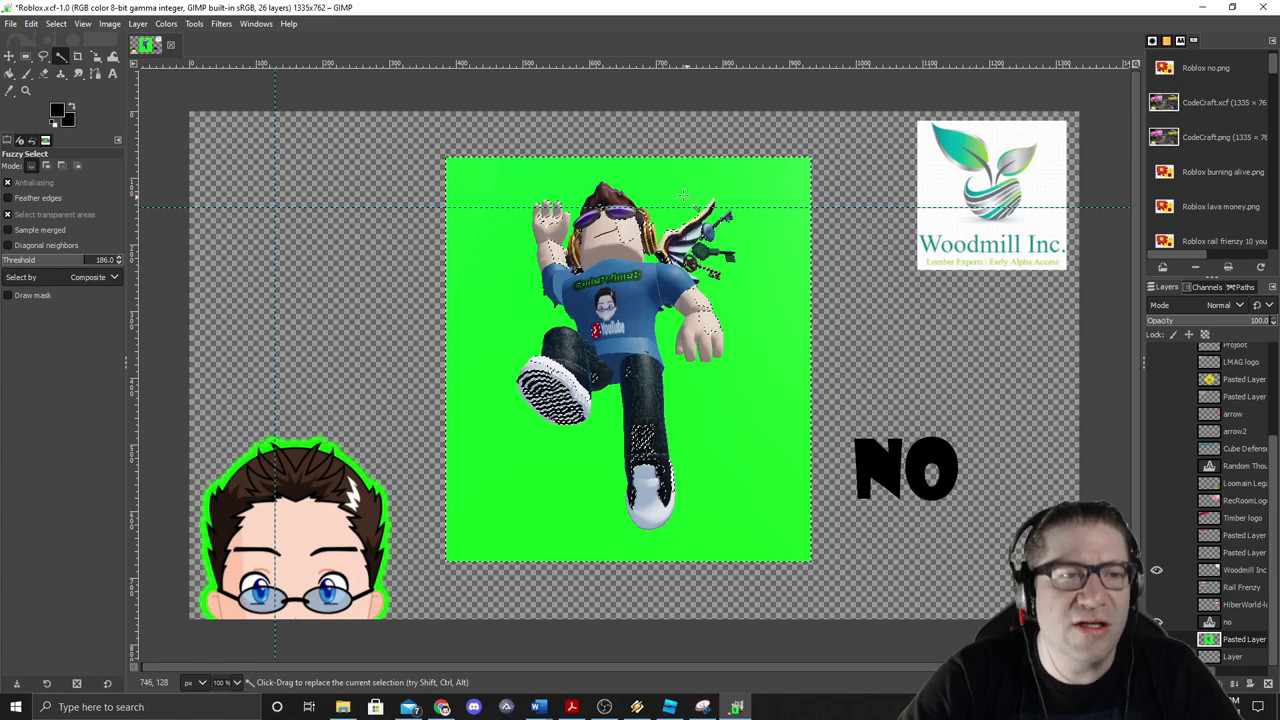
left_click(20, 261)
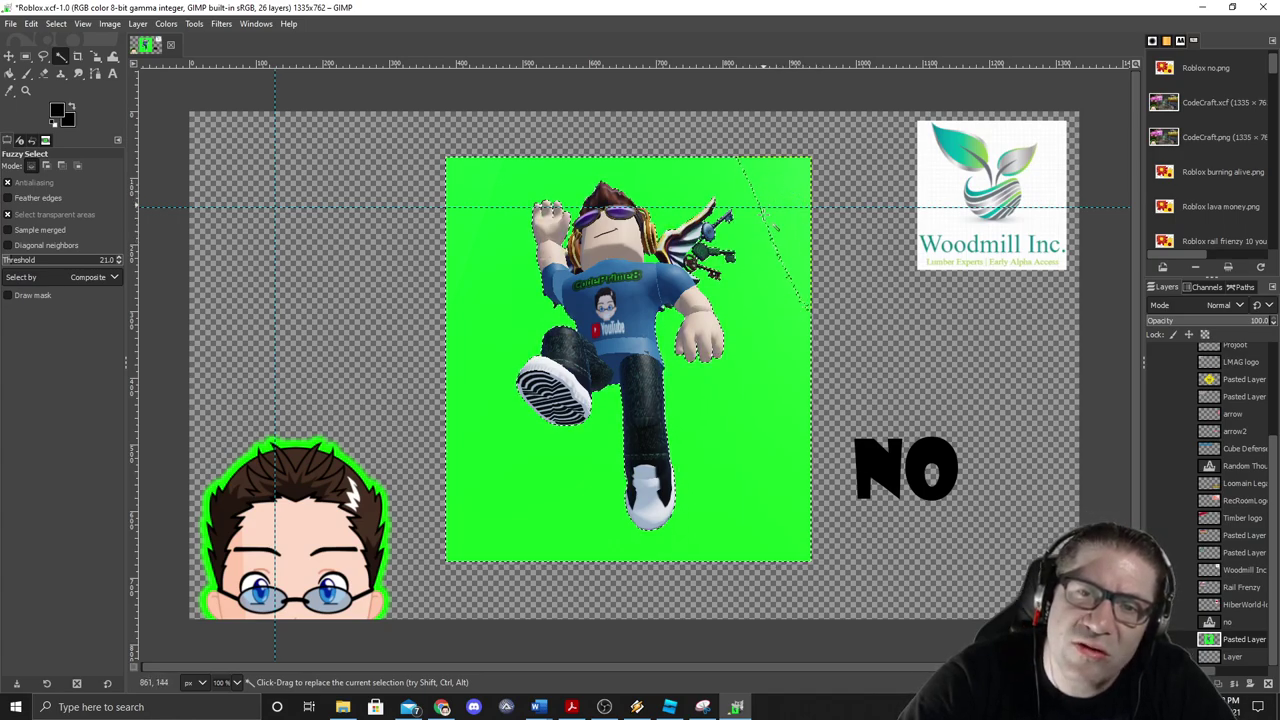
Step: Select the green background around the avatar with Fuzzy Select at threshold 46.5 and delete it
key("Delete")
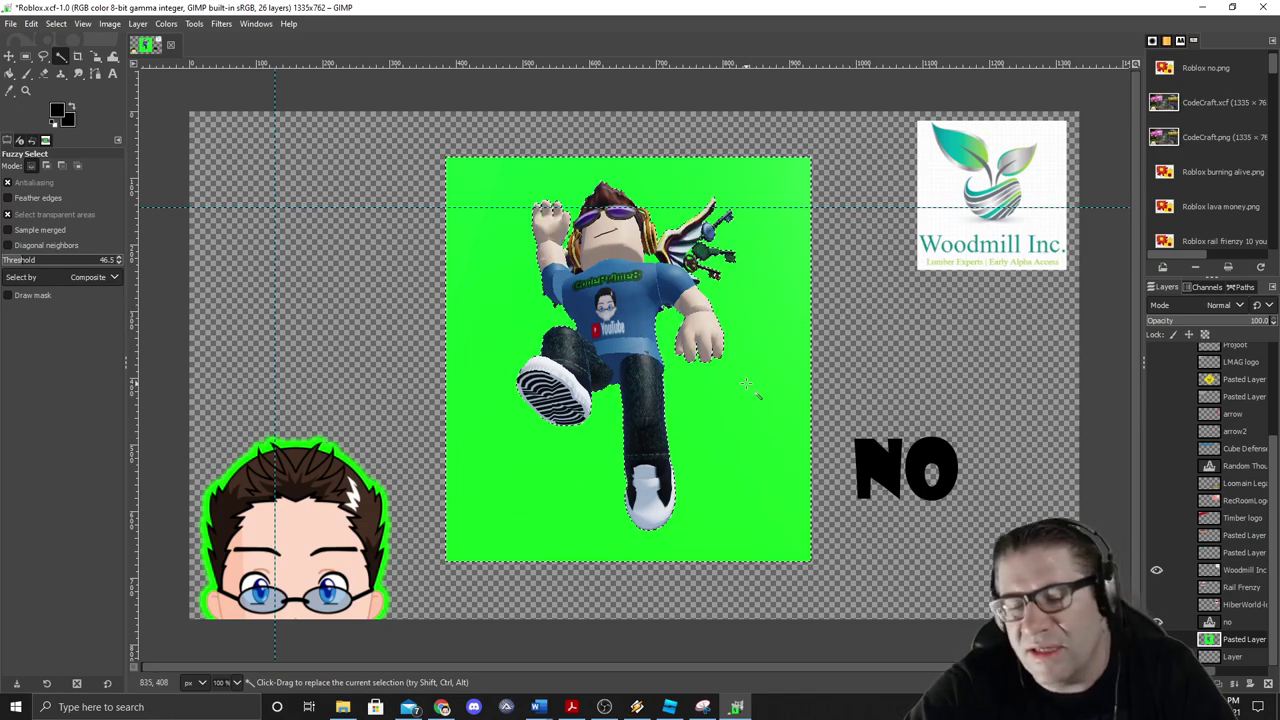
key("Delete")
scroll(761, 266, "up", 5, "ctrl")
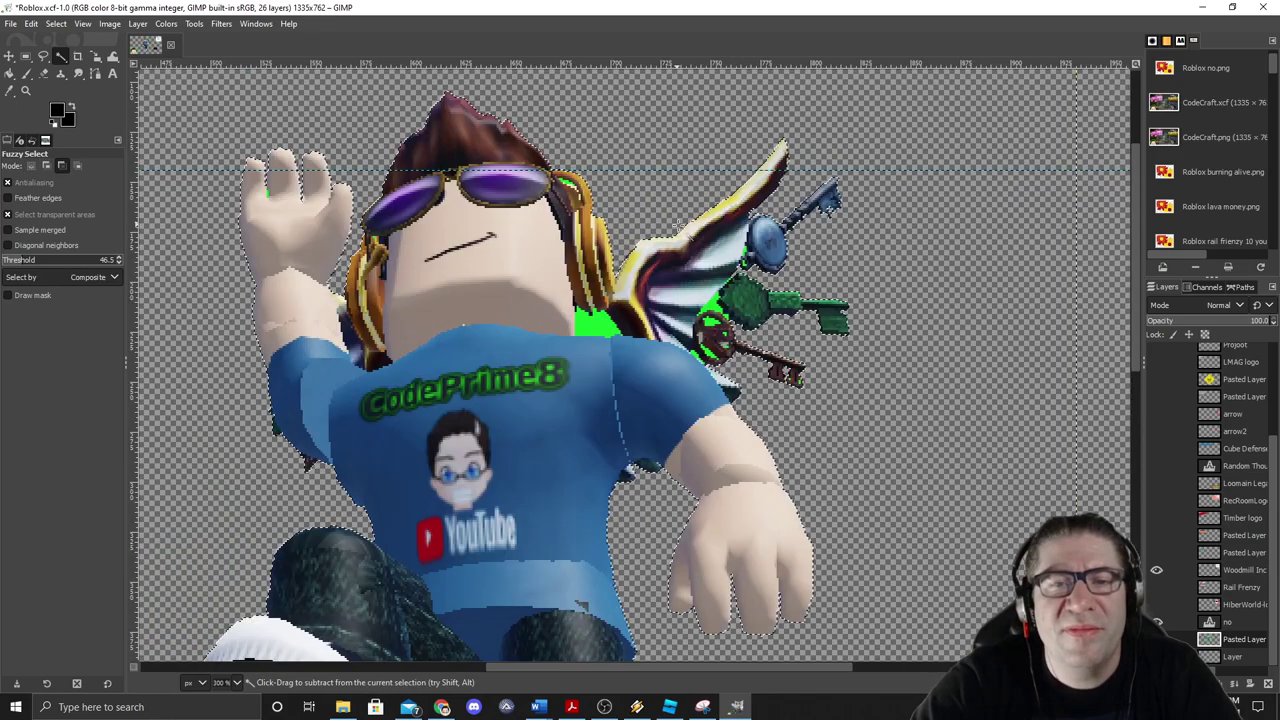
Step: Delete the leftover green patches between the wing and the blue and green keys
scroll(775, 320, "up", 2, "ctrl")
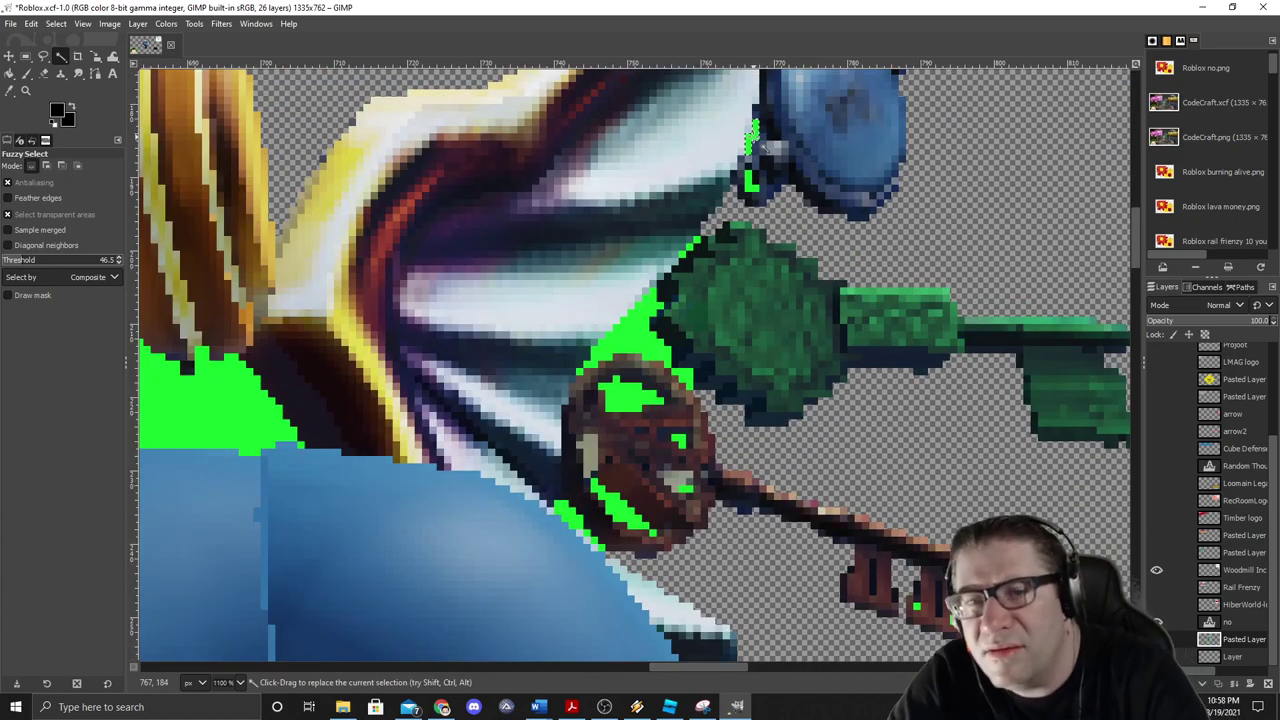
left_click(753, 187)
key("Delete")
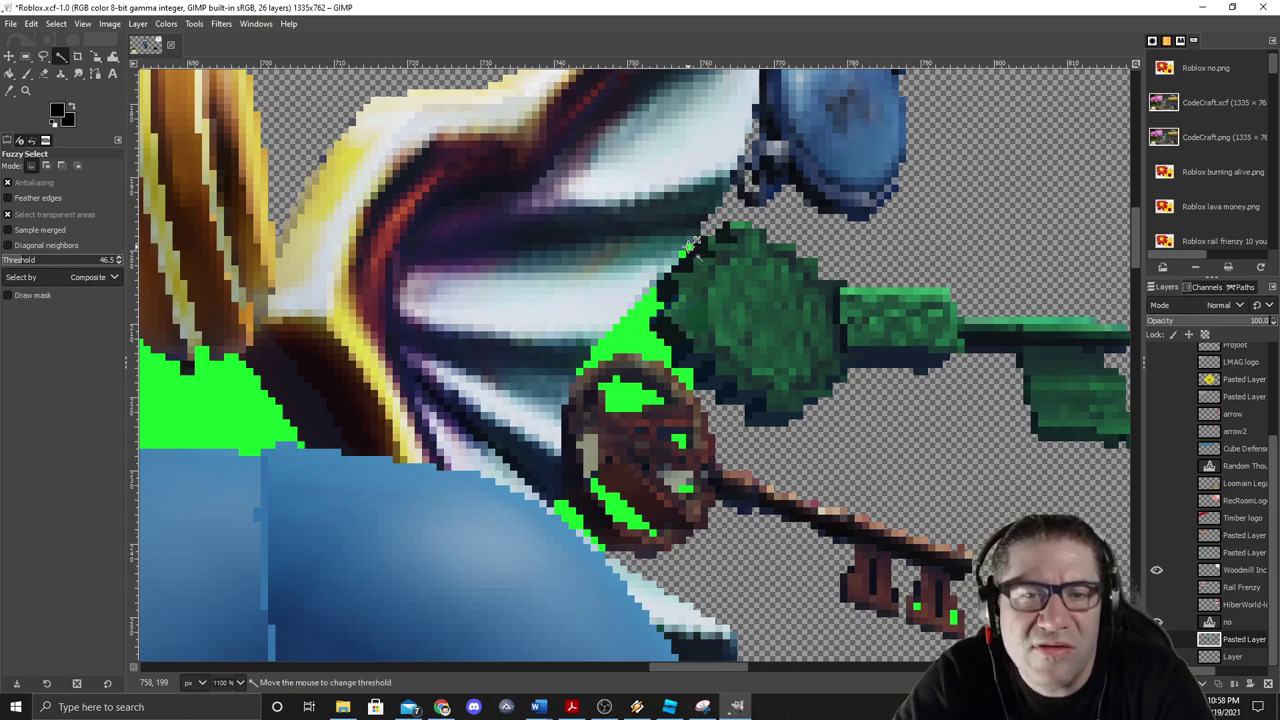
left_click(655, 308)
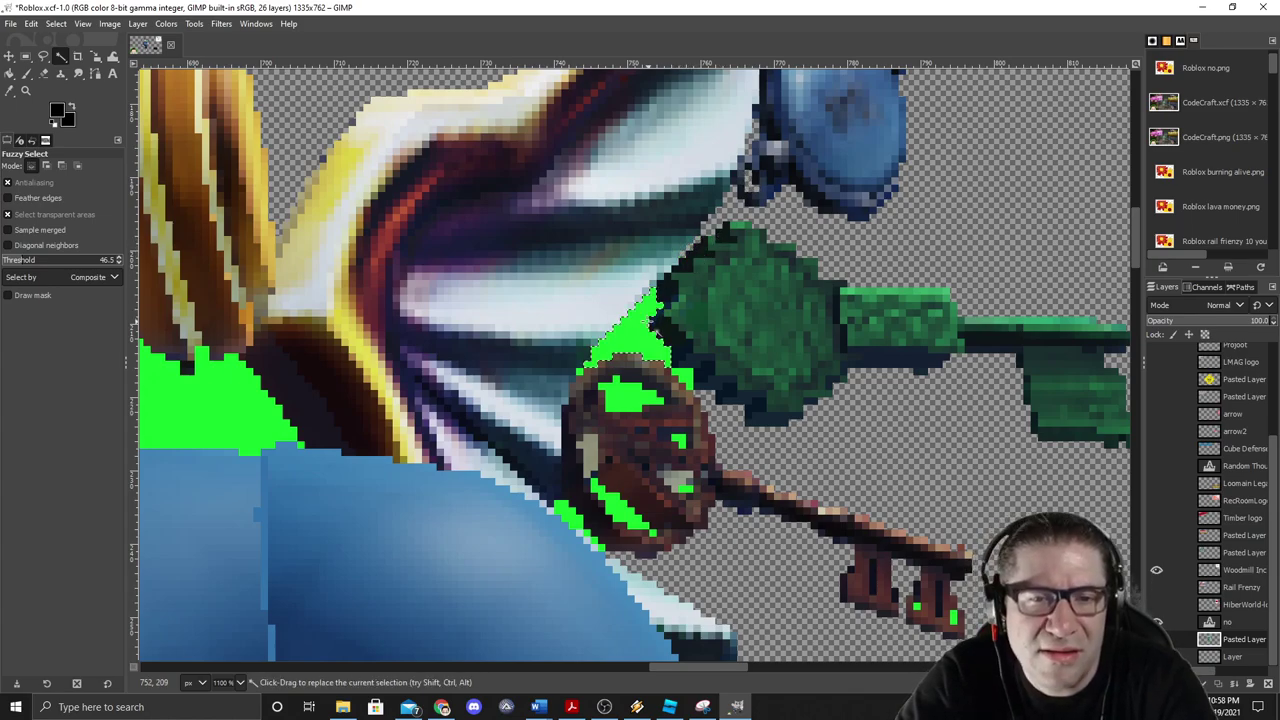
key("Delete")
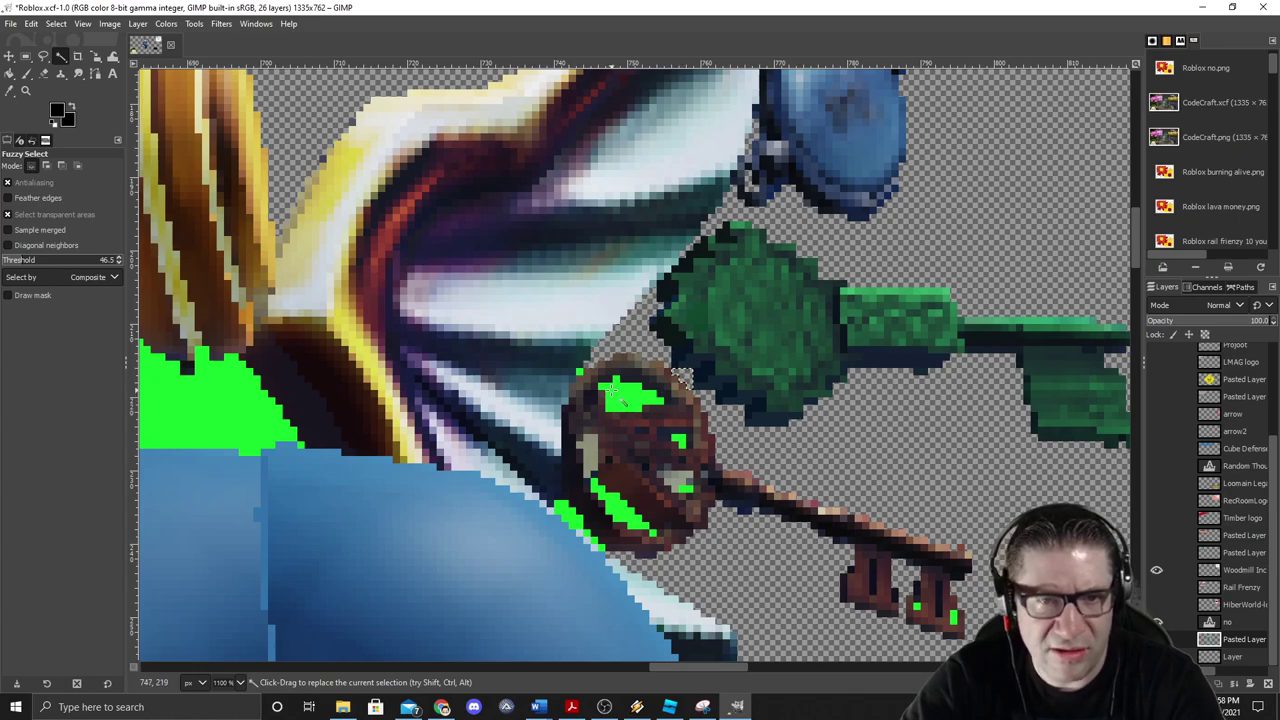
Step: Delete the leftover green patches inside and around the round head of the brown key
left_click(613, 393)
key("Delete")
left_click(581, 372)
key("Delete")
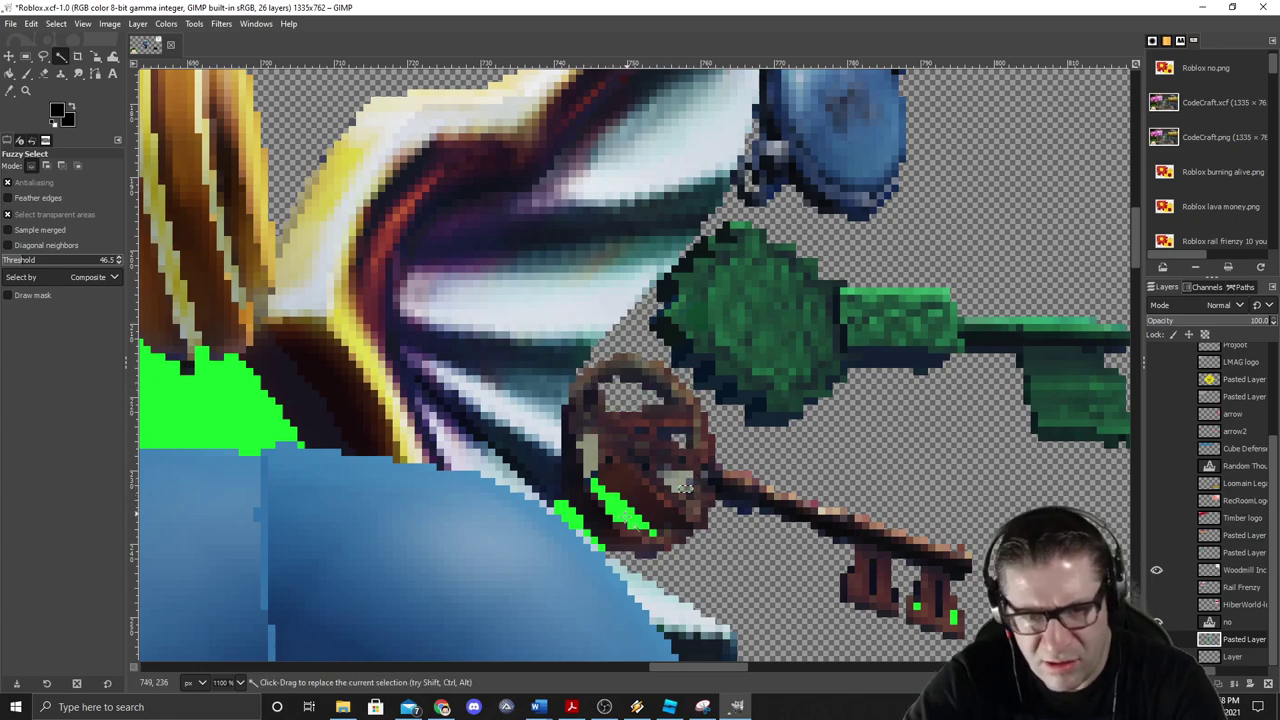
left_click(592, 490)
left_click(563, 512)
key("Delete")
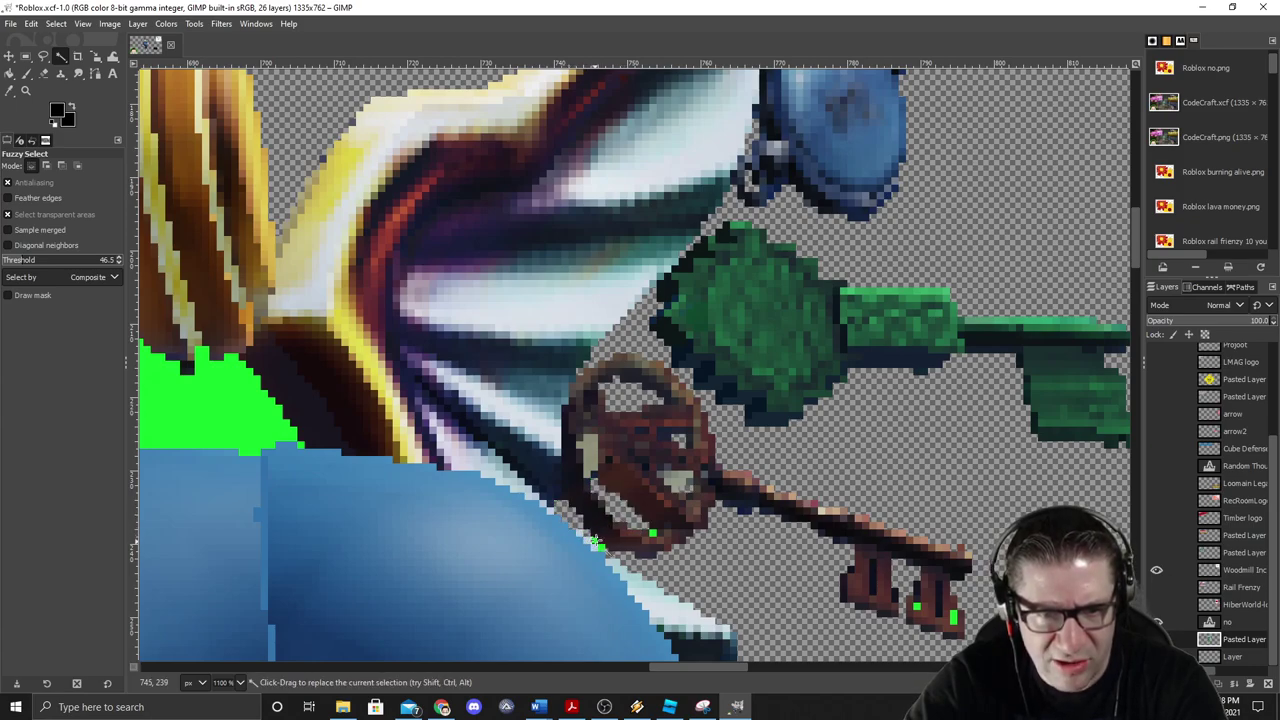
left_click(653, 534)
key("Delete")
Step: Delete the green area enclosed by the headphones, wing and shoulder, including its leftover corner pixel
left_click(218, 400)
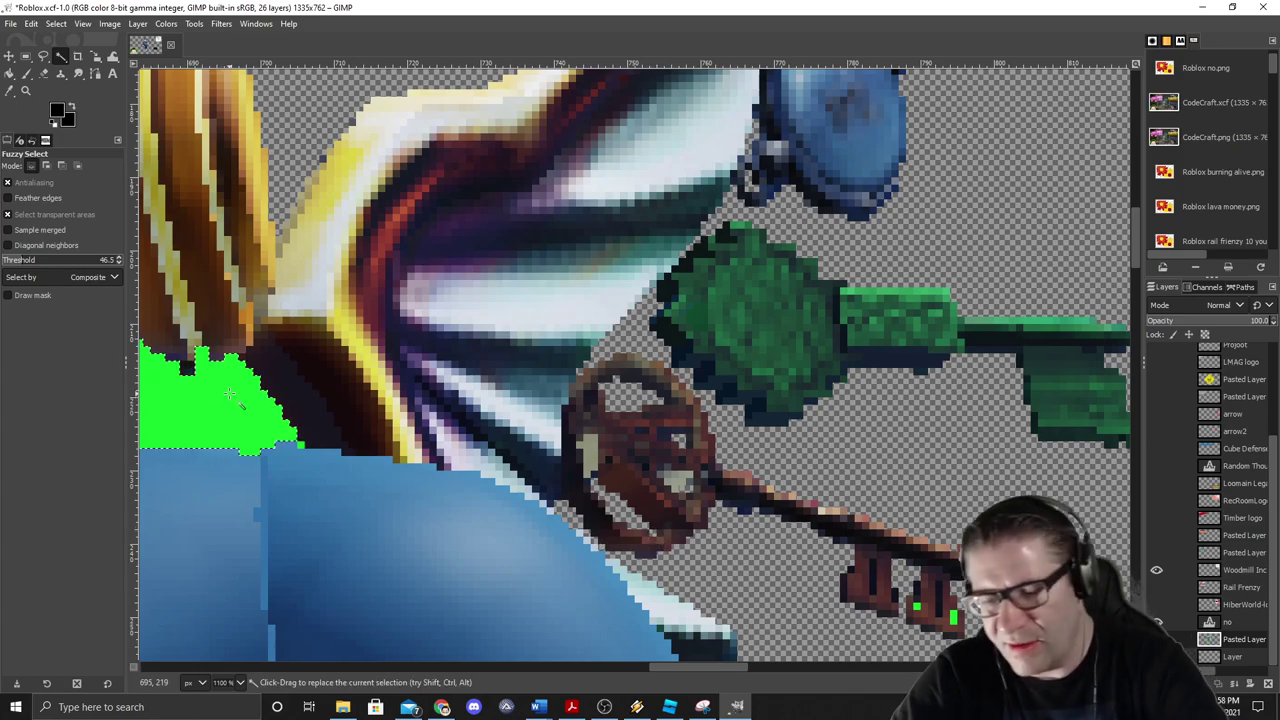
key("Delete")
left_click_drag(270, 295, 523, 291)
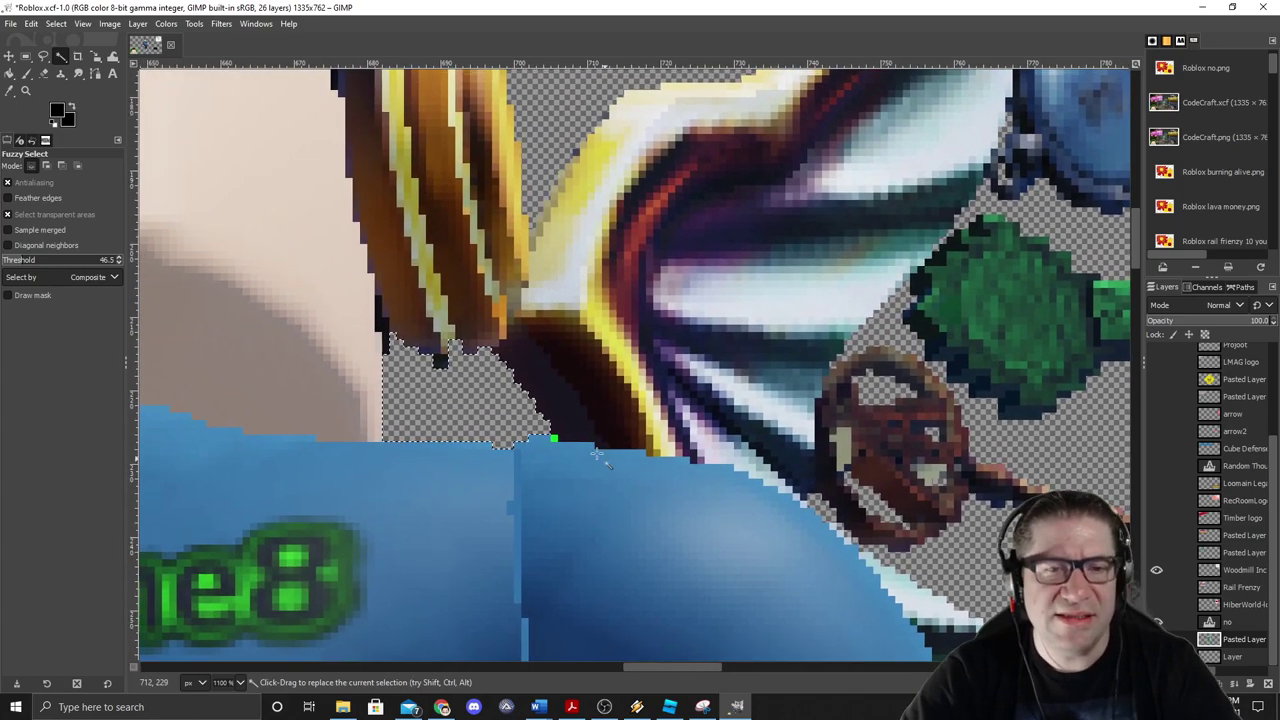
left_click(556, 442)
key("Delete")
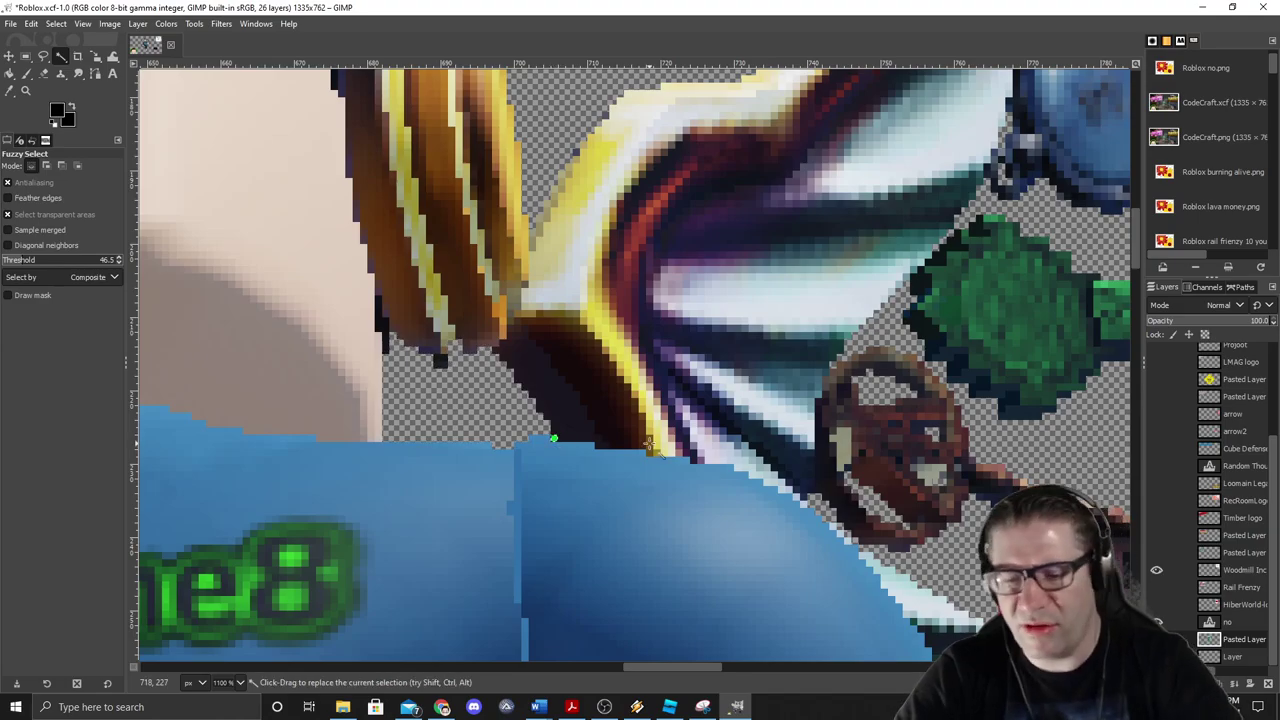
Step: Delete the remaining green bits between the raised hand's fingers and around the headphones, checking the whole avatar cutout
left_click_drag(415, 328, 1138, 405)
scroll(702, 395, "down", 5)
scroll(706, 391, "up", 5)
scroll(617, 375, "down", 3)
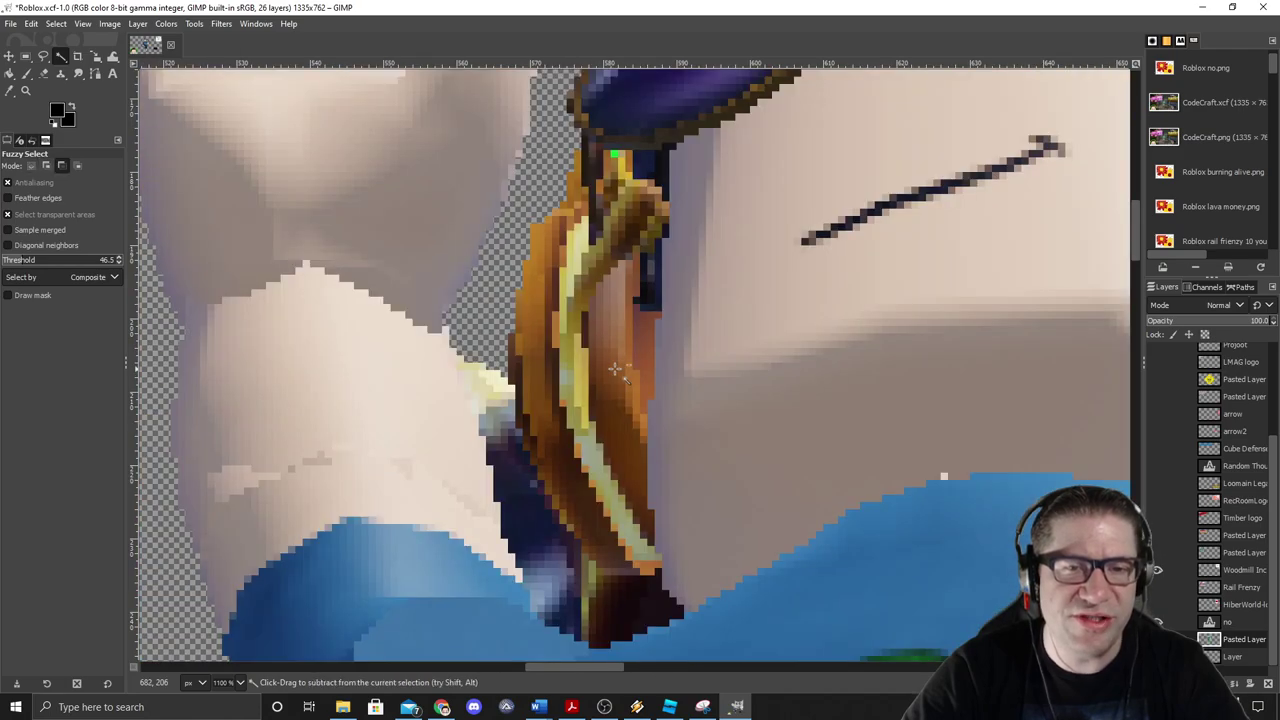
scroll(461, 236, "up", 2)
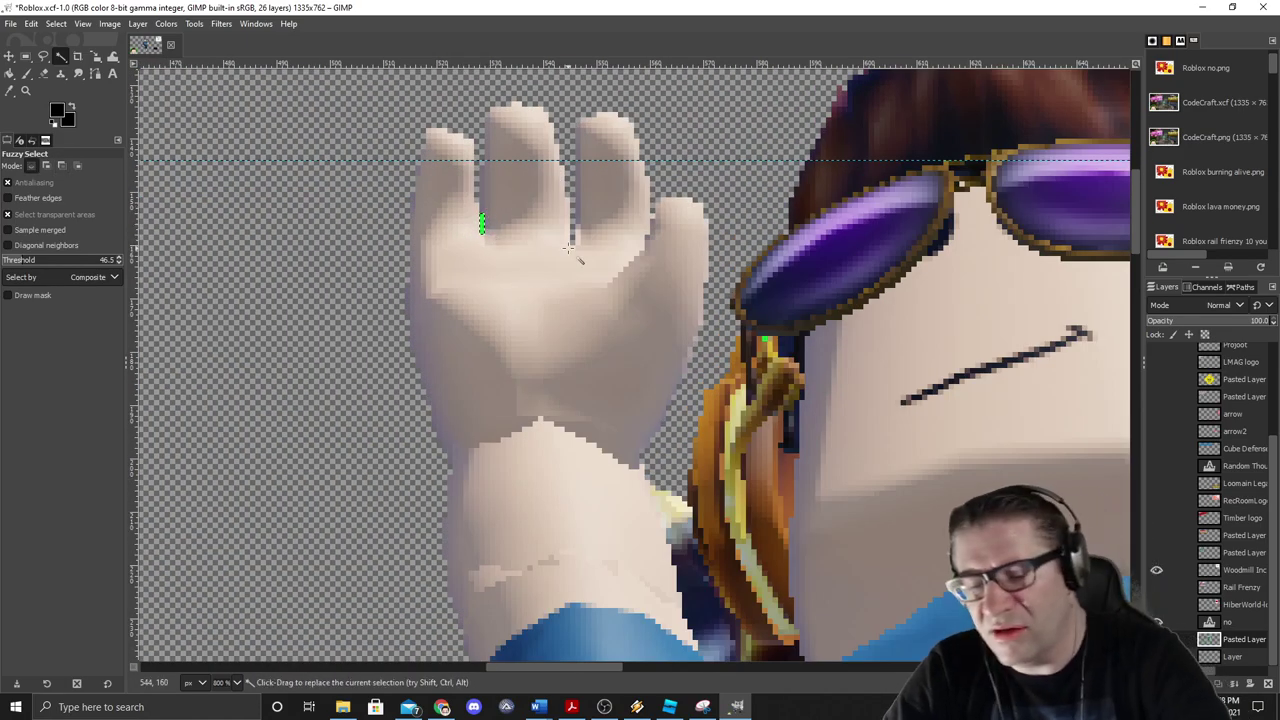
scroll(481, 224, "down", 4)
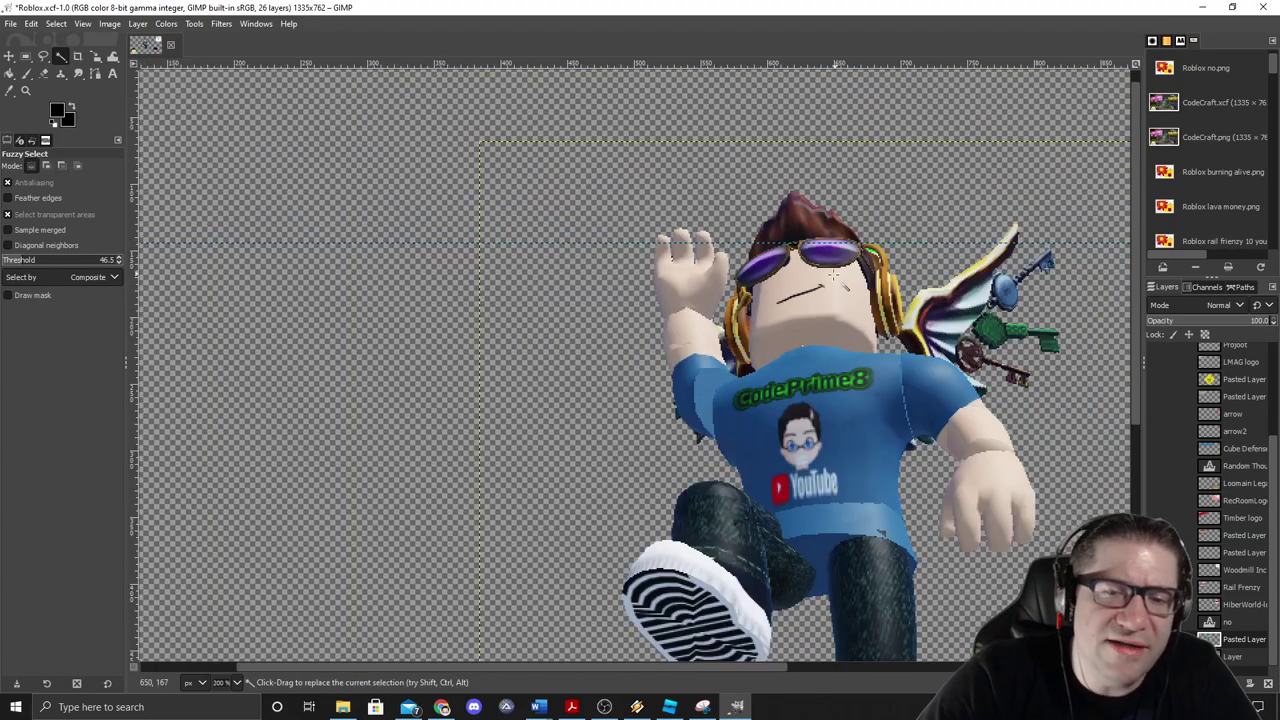
scroll(681, 235, "up", 1)
scroll(681, 235, "down", 3)
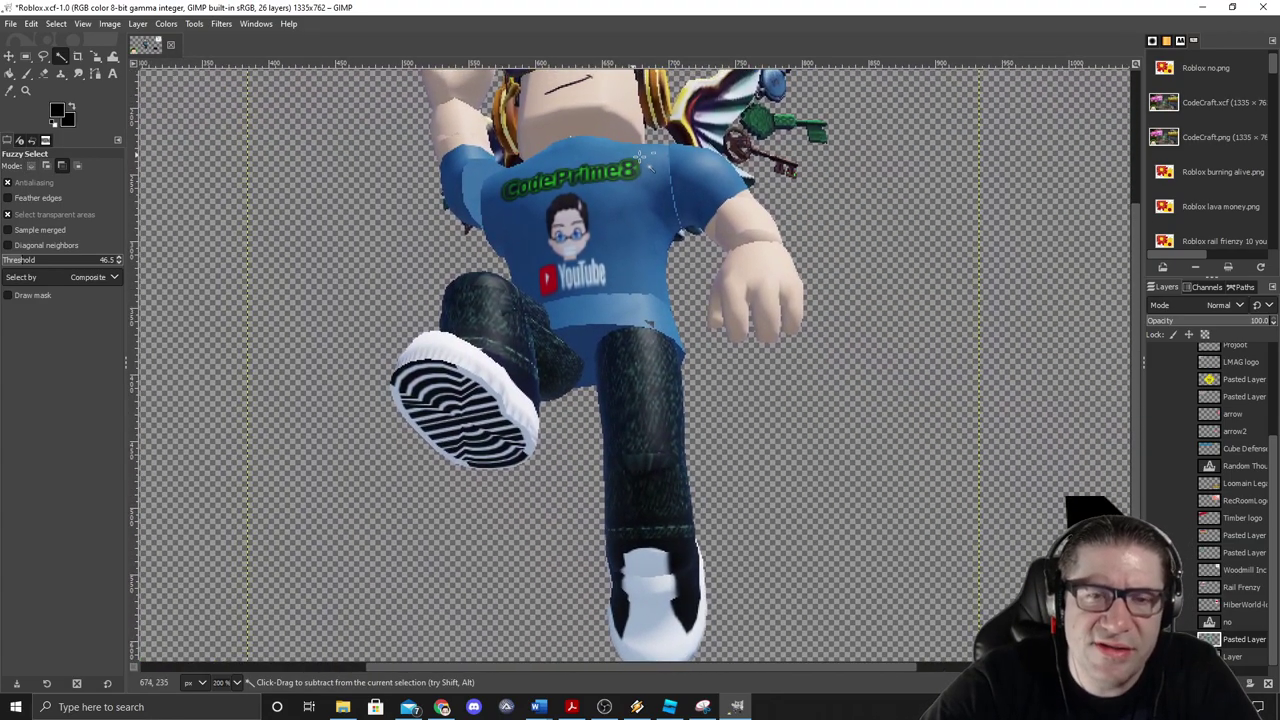
scroll(681, 235, "down", 2)
scroll(684, 230, "up", 2)
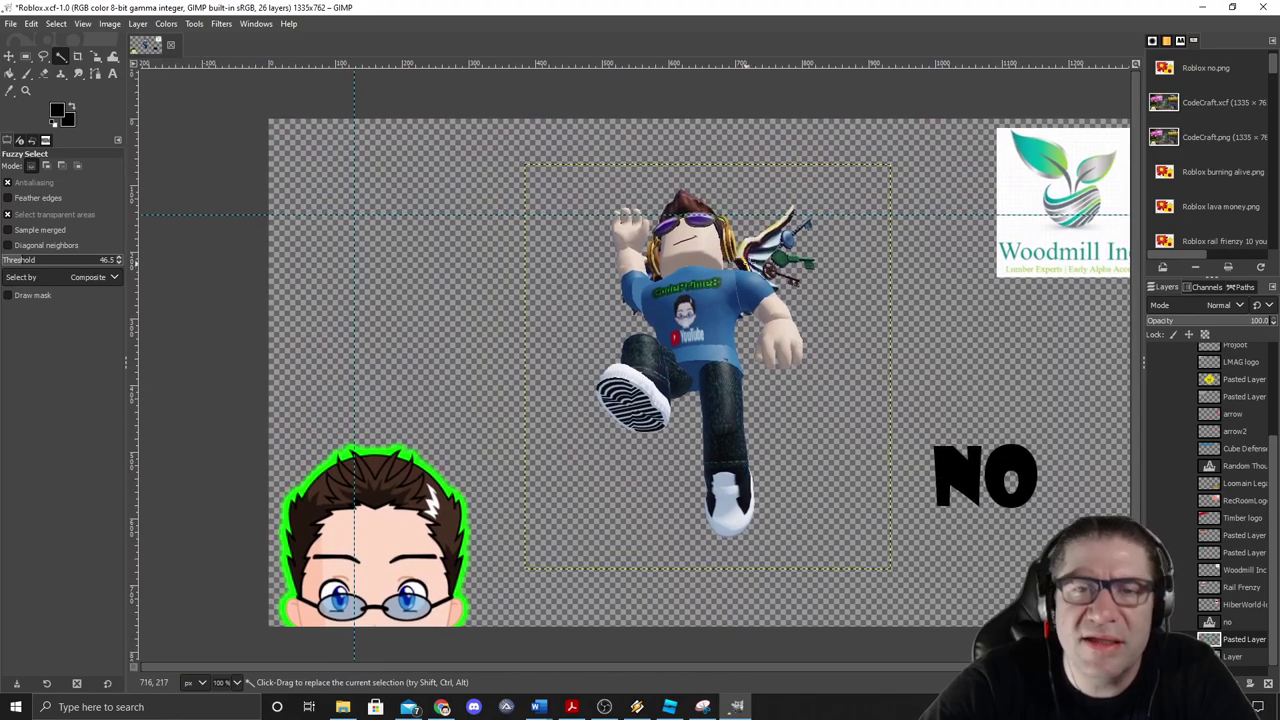
scroll(772, 265, "down", 1)
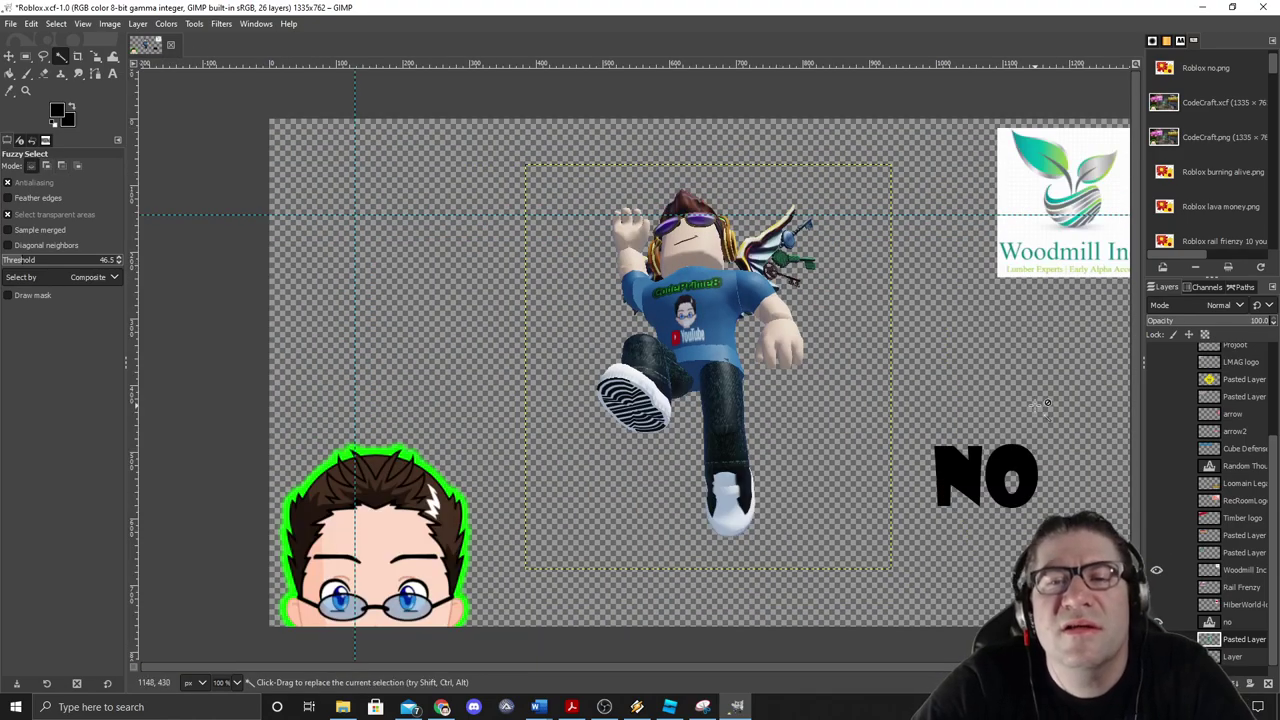
left_click_drag(940, 299, 842, 278)
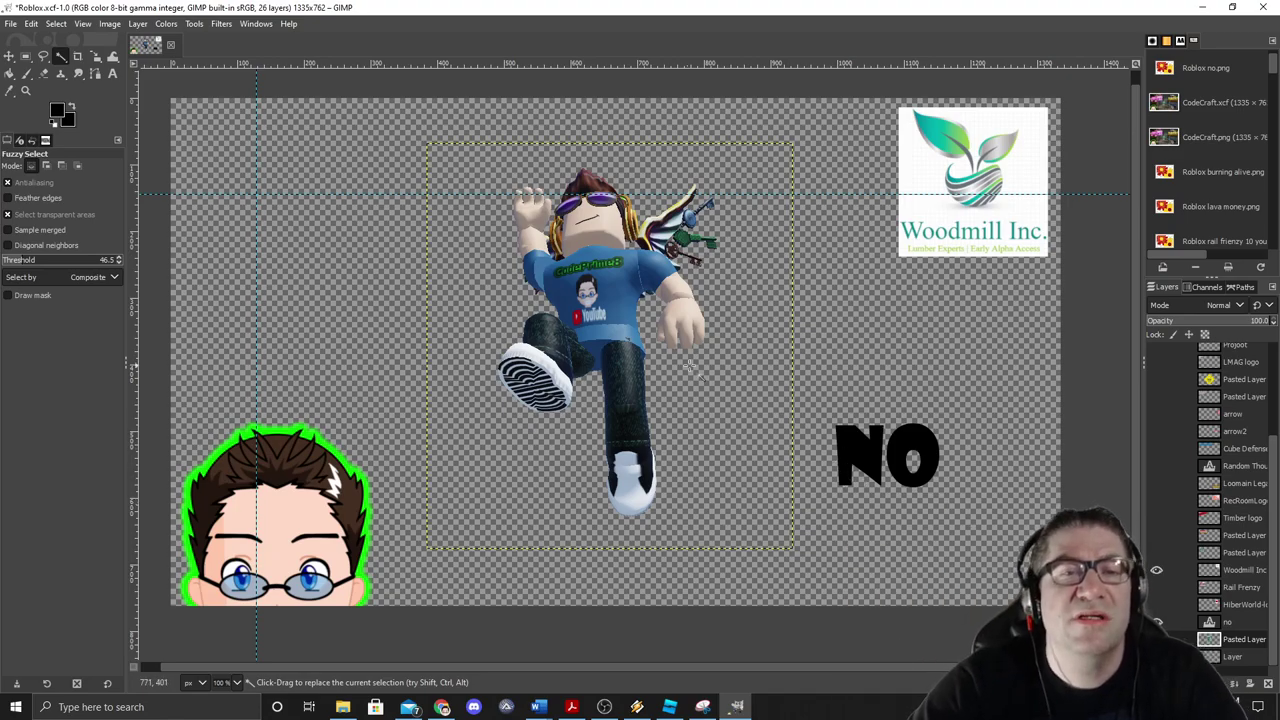
Step: Switch to the Baseplate place in Roblox Studio and turn the camera away from the green screen toward the open sky
left_click(703, 707)
key("super+Tab")
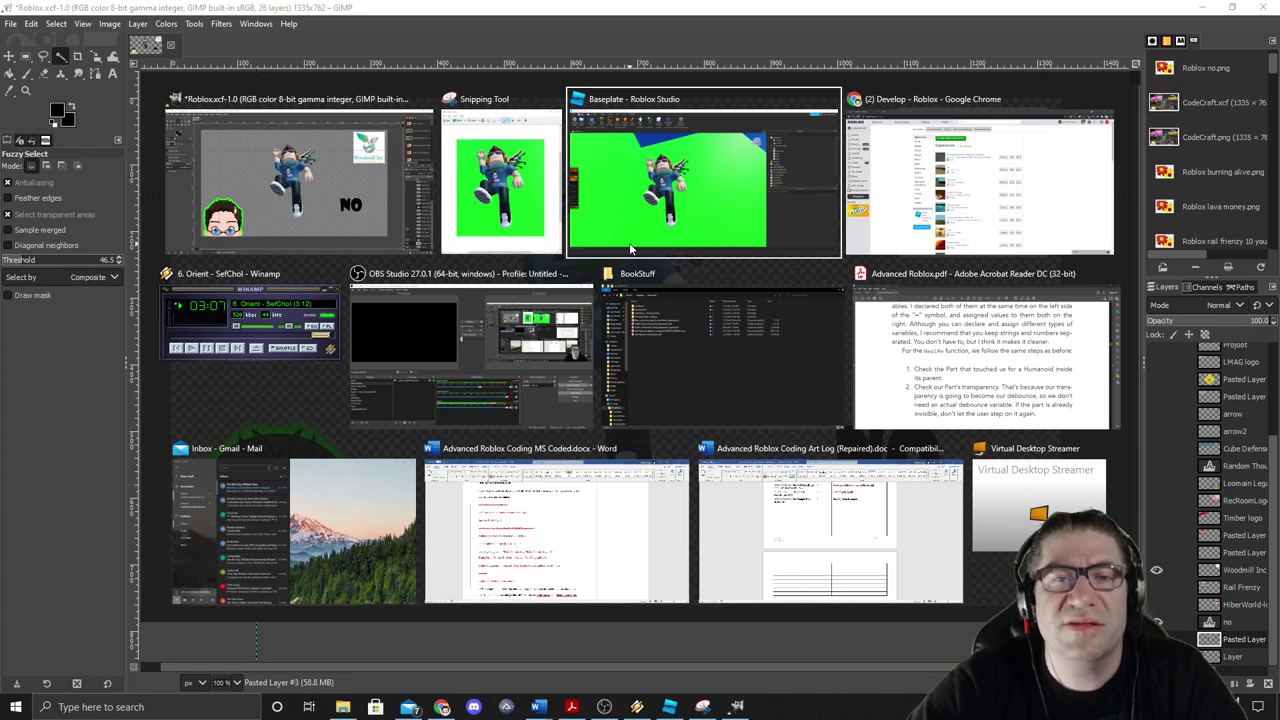
left_click(629, 242)
right_click(687, 237)
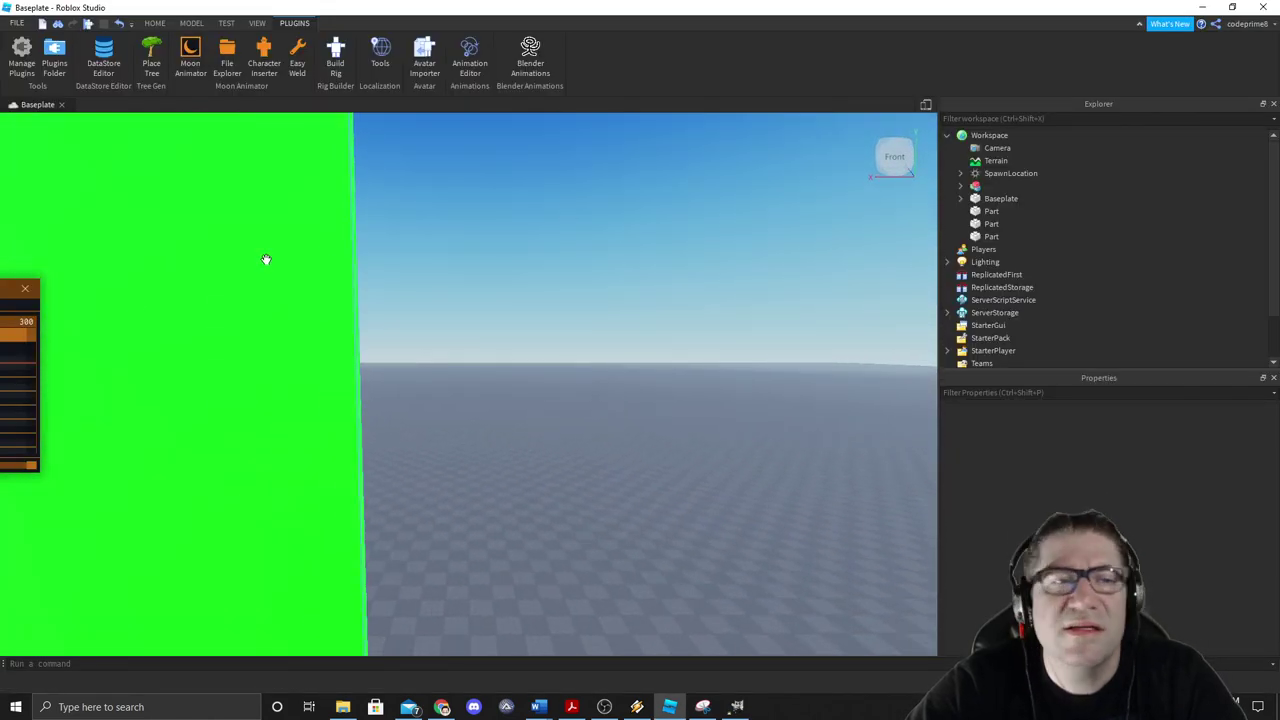
right_click(467, 272)
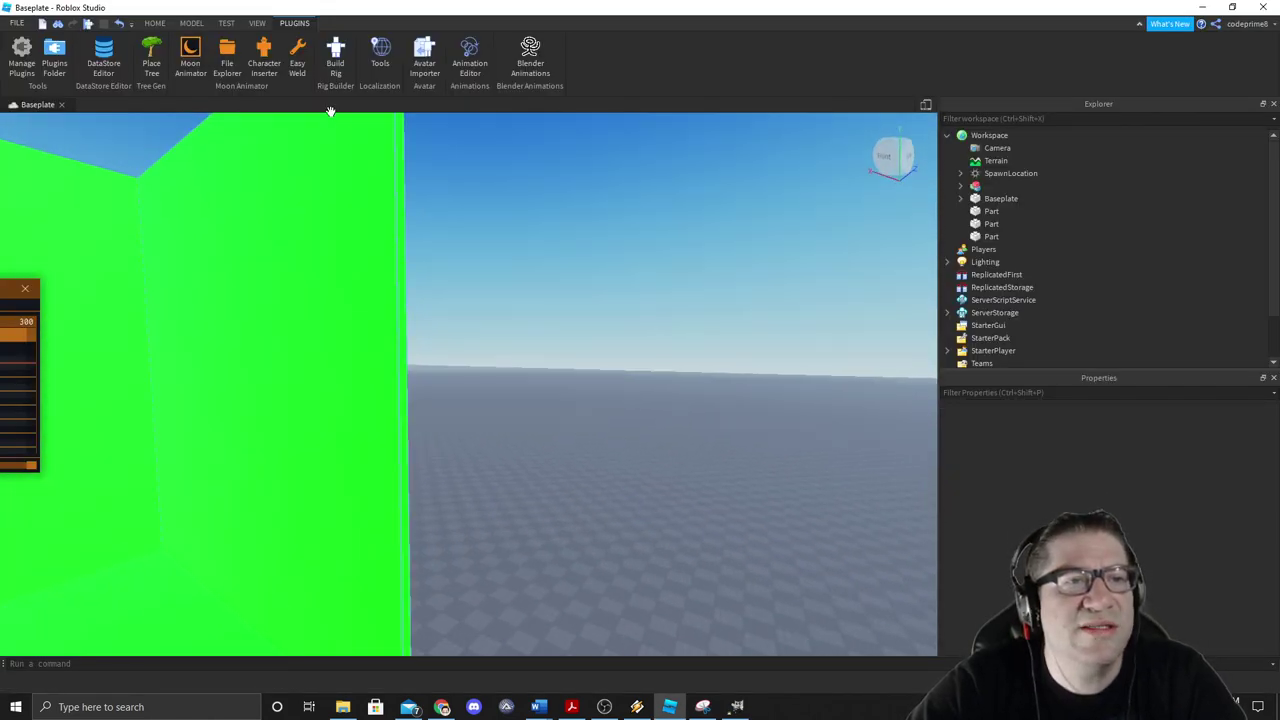
Step: Show the Toolbox and insert a cloudy sunset sky model into the place
left_click(195, 25)
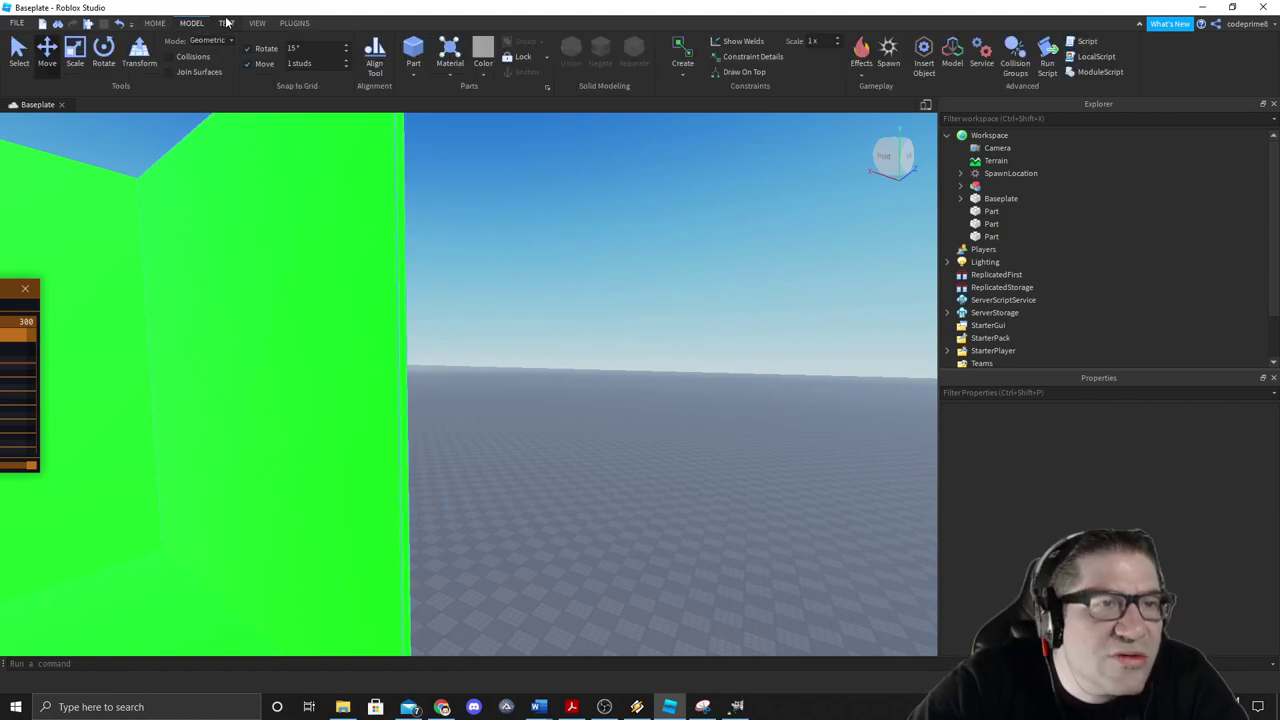
left_click(228, 26)
left_click(257, 23)
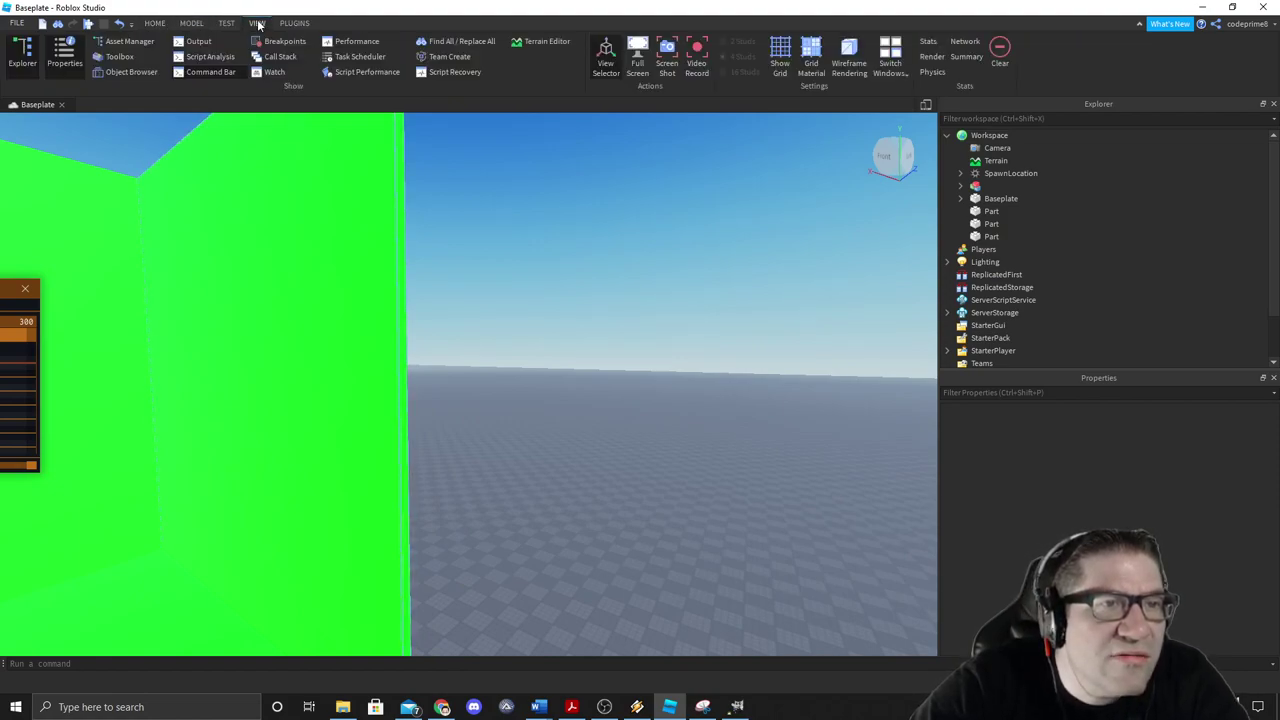
left_click(118, 56)
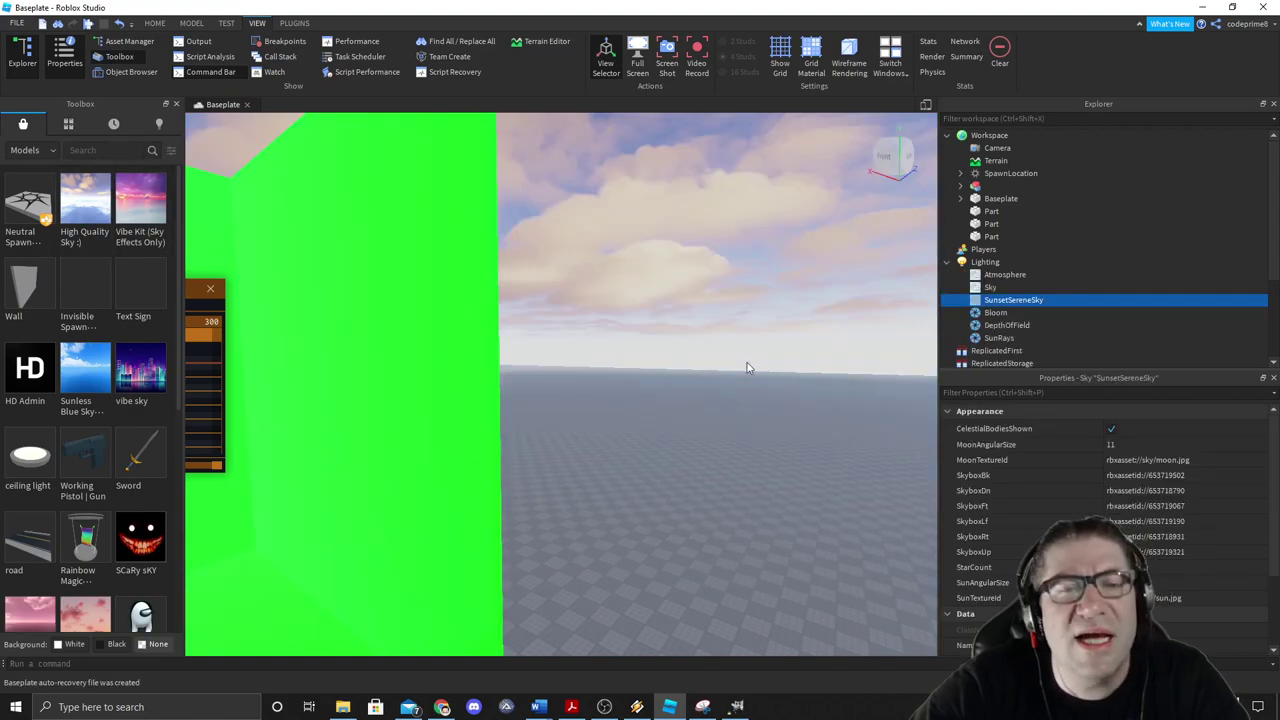
Step: Aim the camera up at the clouds and capture a wide rectangular snip of the sky with Snipping Tool
right_click(725, 358)
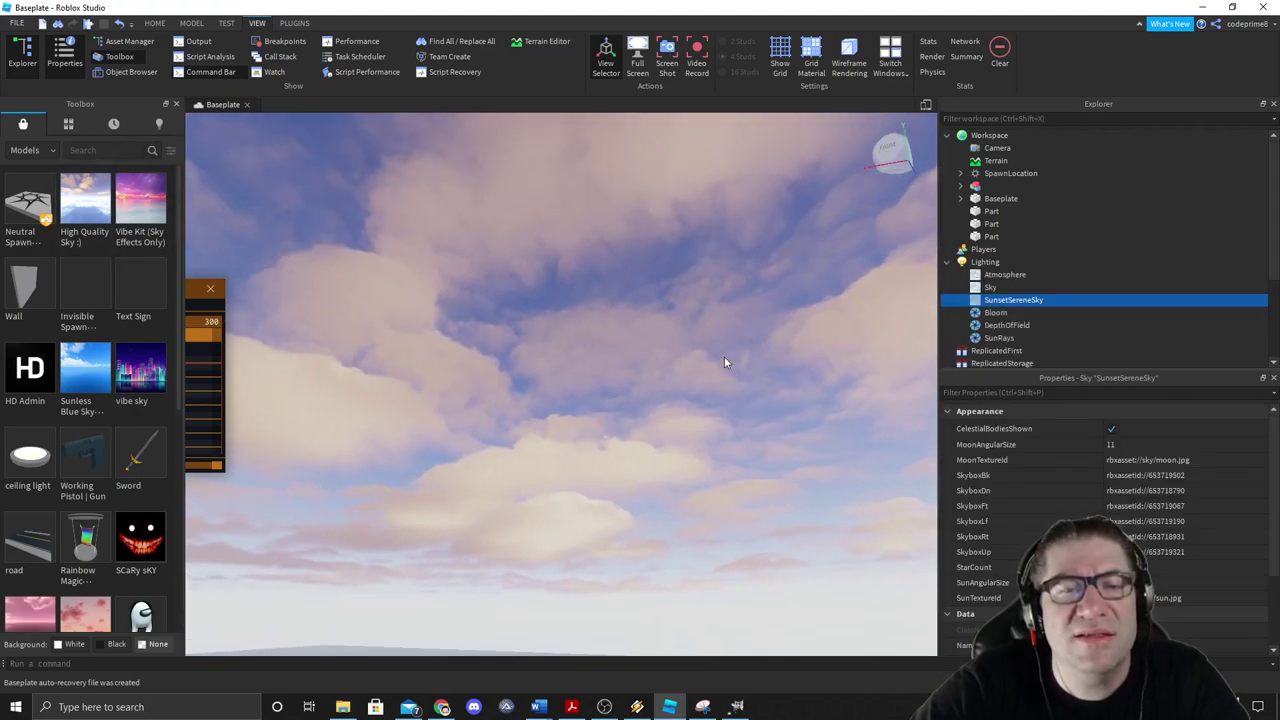
right_click(724, 357)
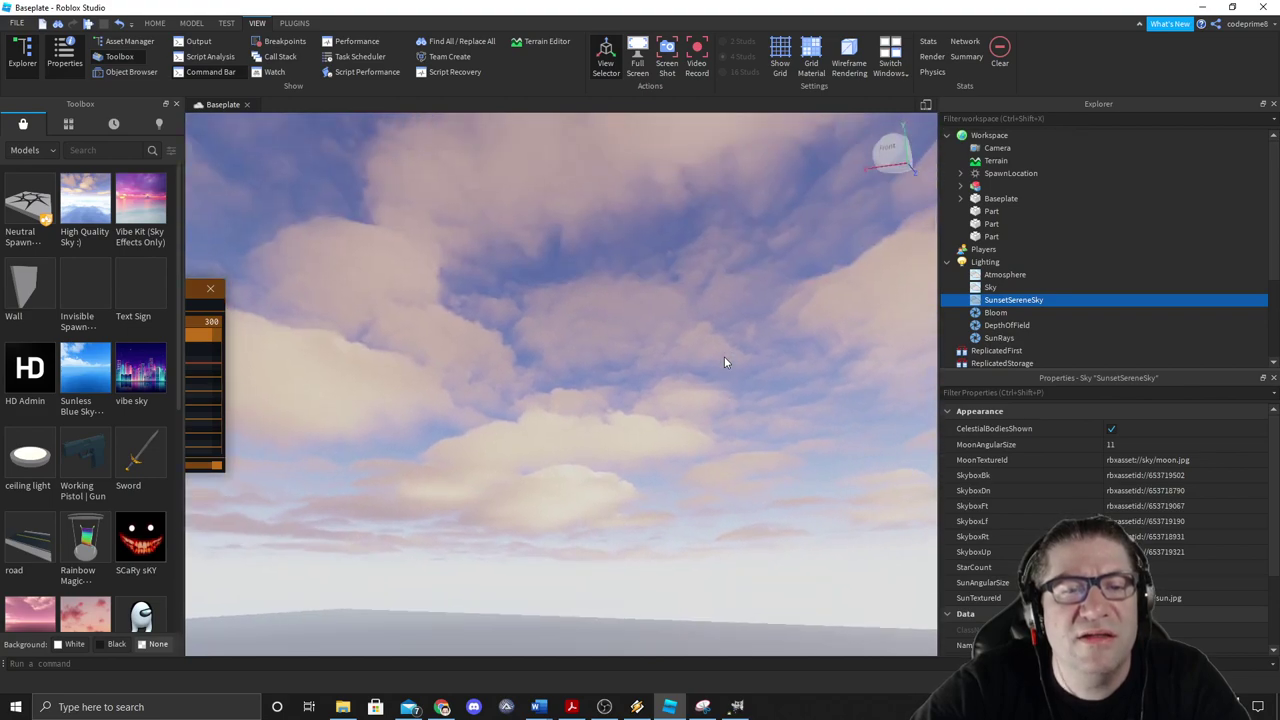
left_click(703, 706)
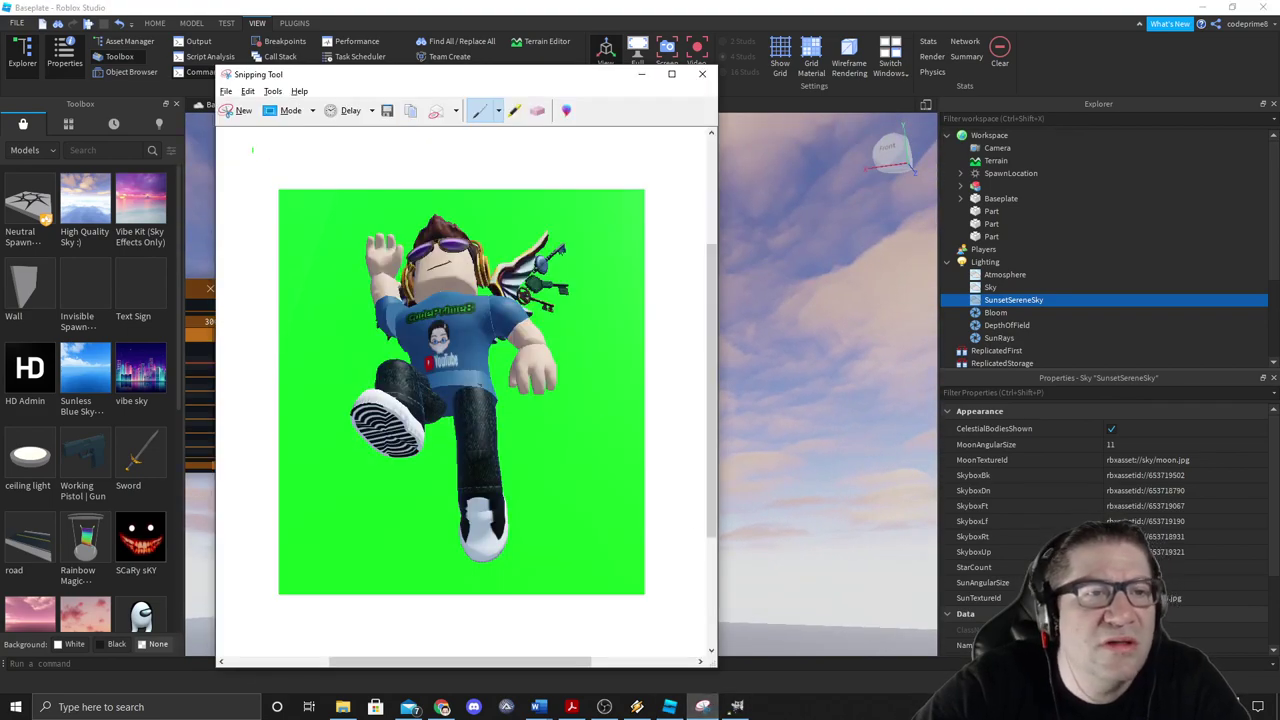
left_click(226, 114)
left_click_drag(258, 155, 854, 534)
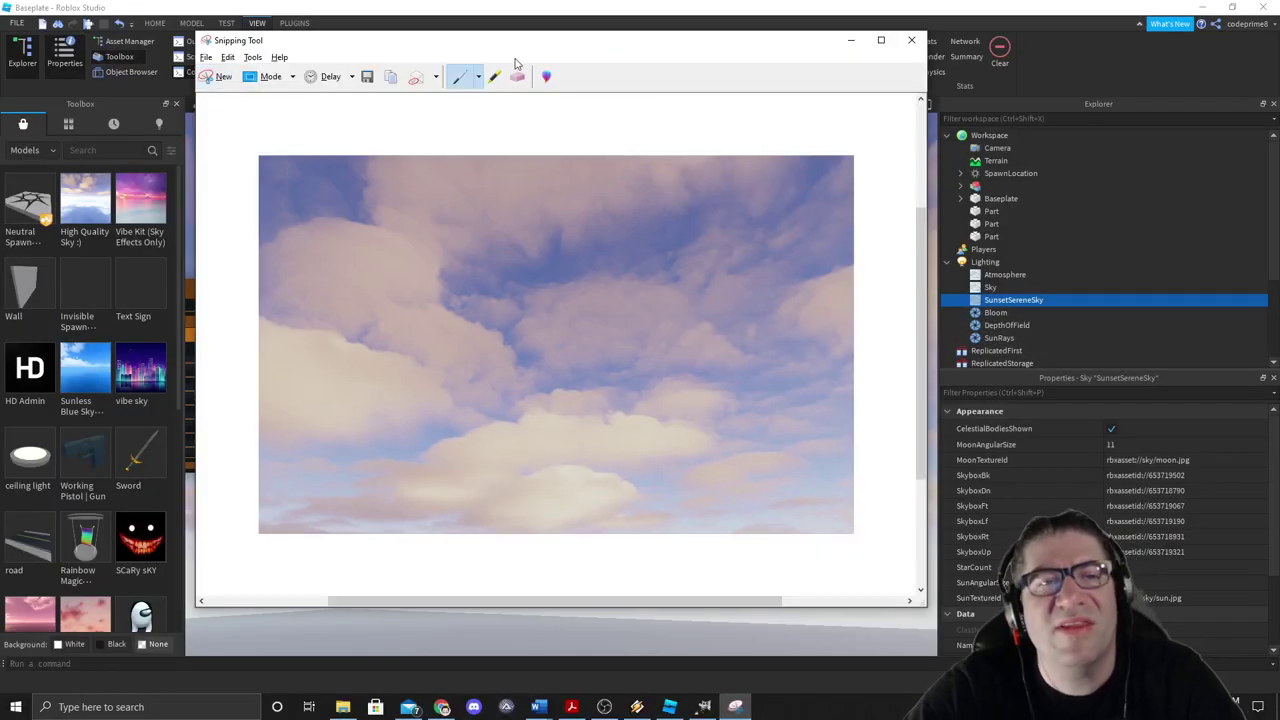
Step: Switch to Roblox.xcf in GIMP and paste the captured sky onto the bottommost layer
key("alt+Tab")
key("Tab")
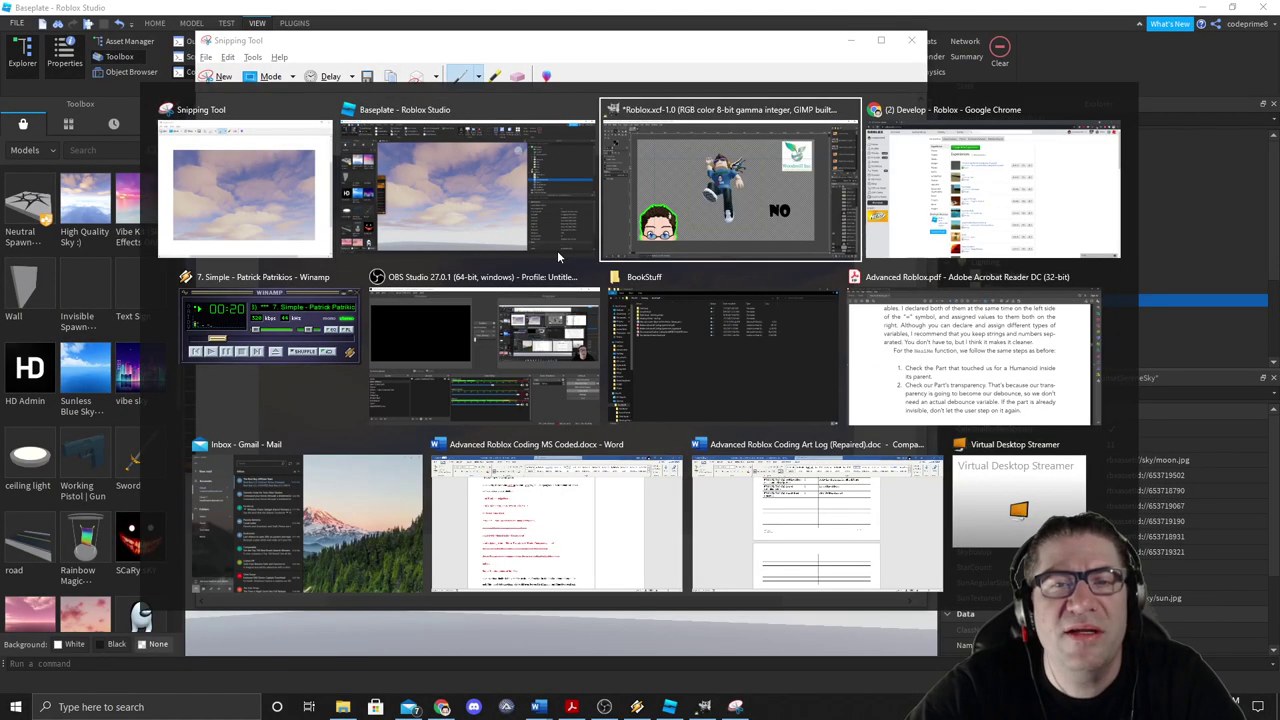
left_click(1235, 656)
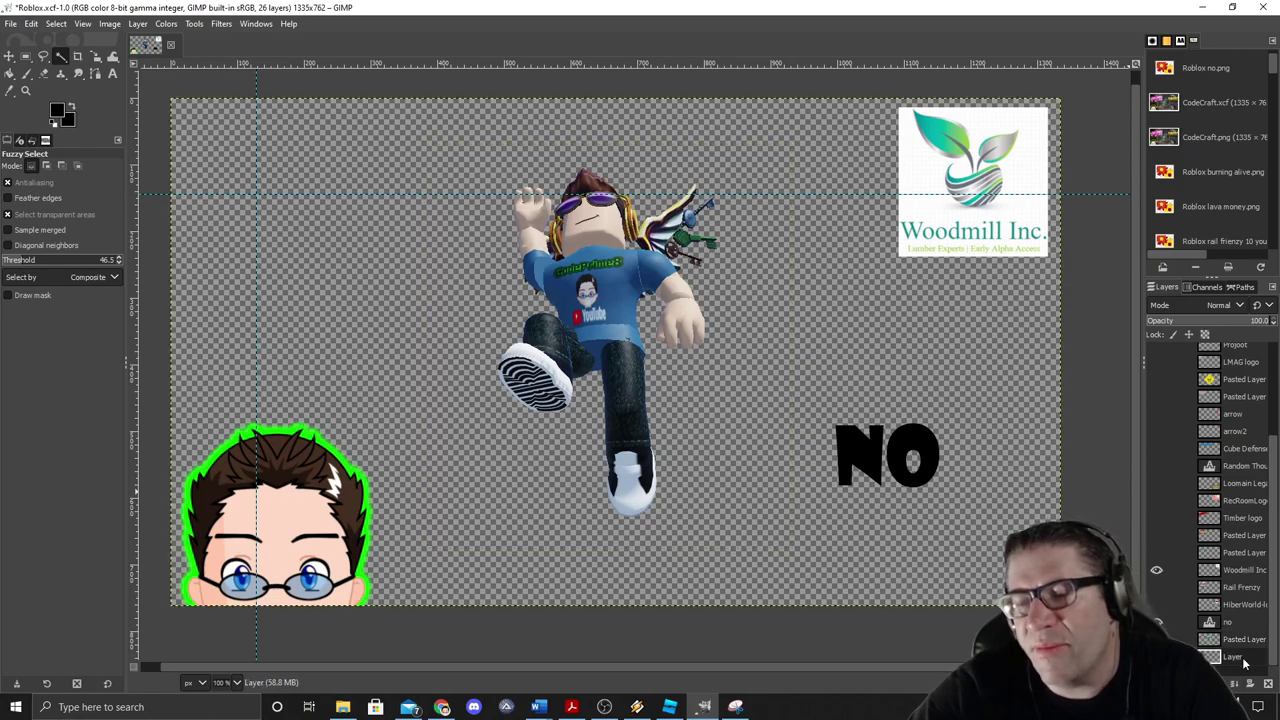
key("ctrl+v")
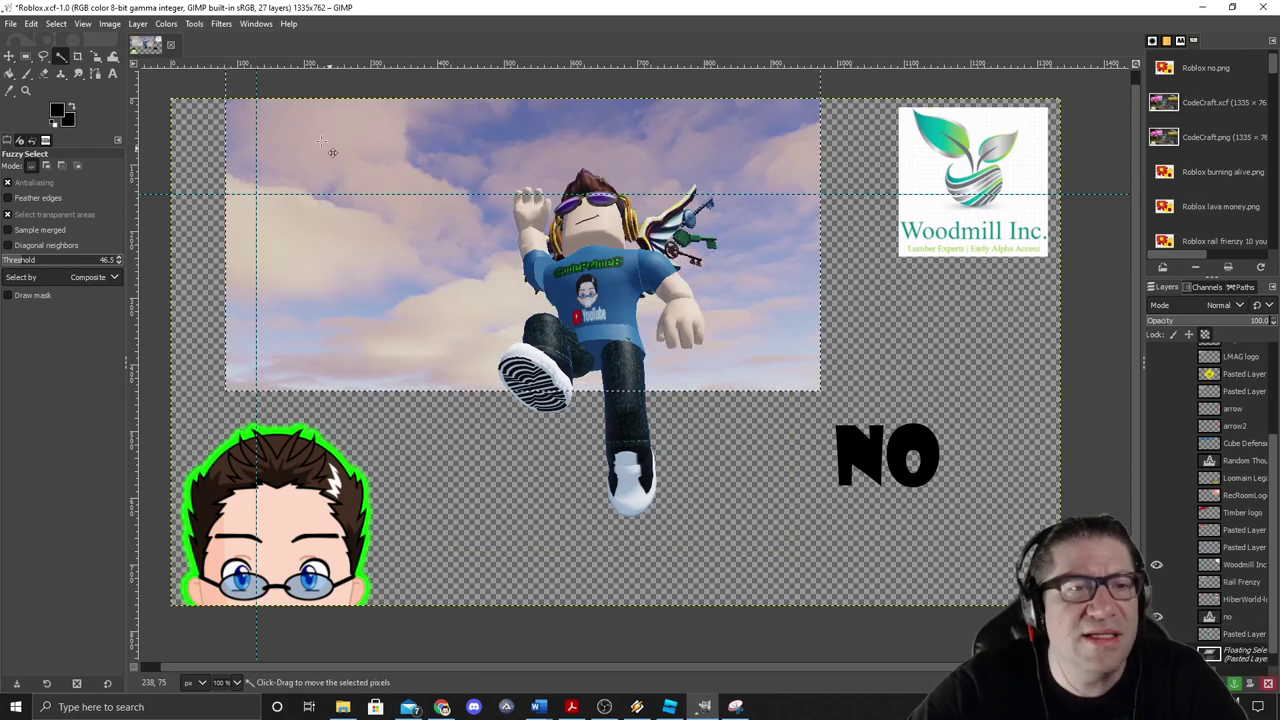
Step: Move the pasted sky toward the canvas's upper-left corner and scale it to cover the whole canvas
left_click_drag(340, 160, 289, 250)
key("shift+s")
left_click_drag(720, 447, 1127, 412)
left_click(1090, 162)
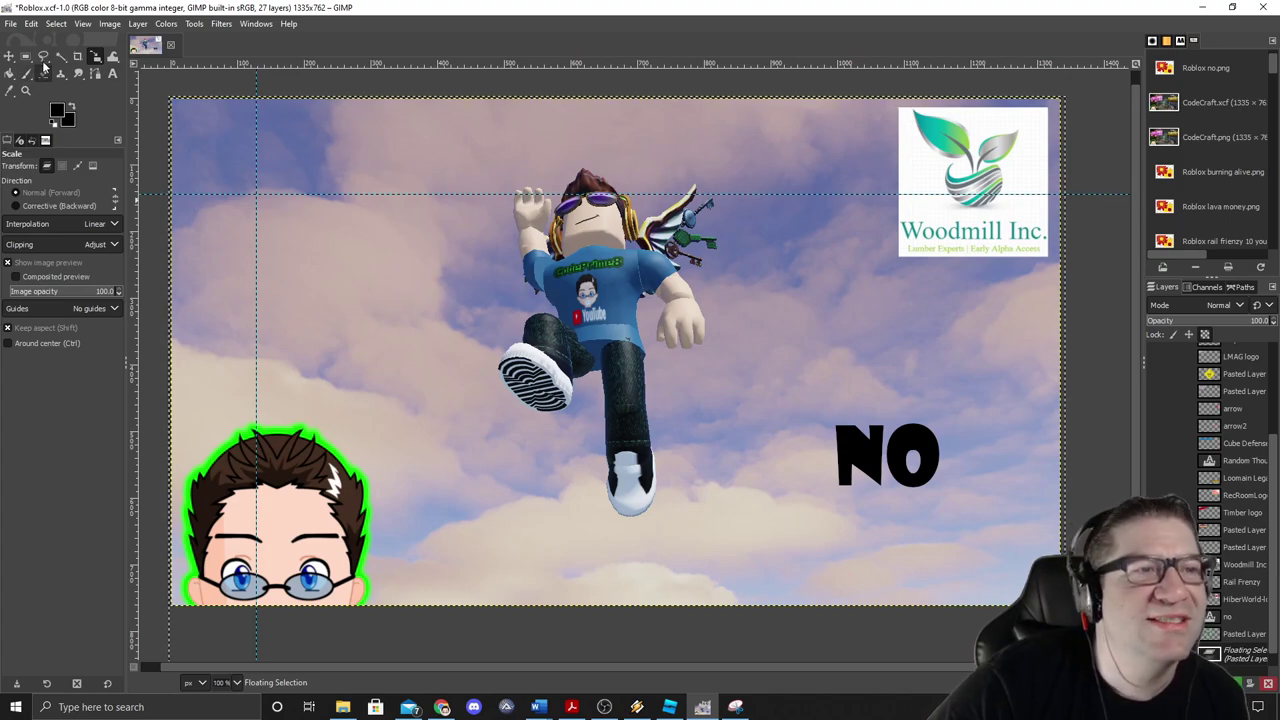
Step: Commit the floating sky selection to a layer and move the avatar cutout slightly up and left
left_click(9, 57)
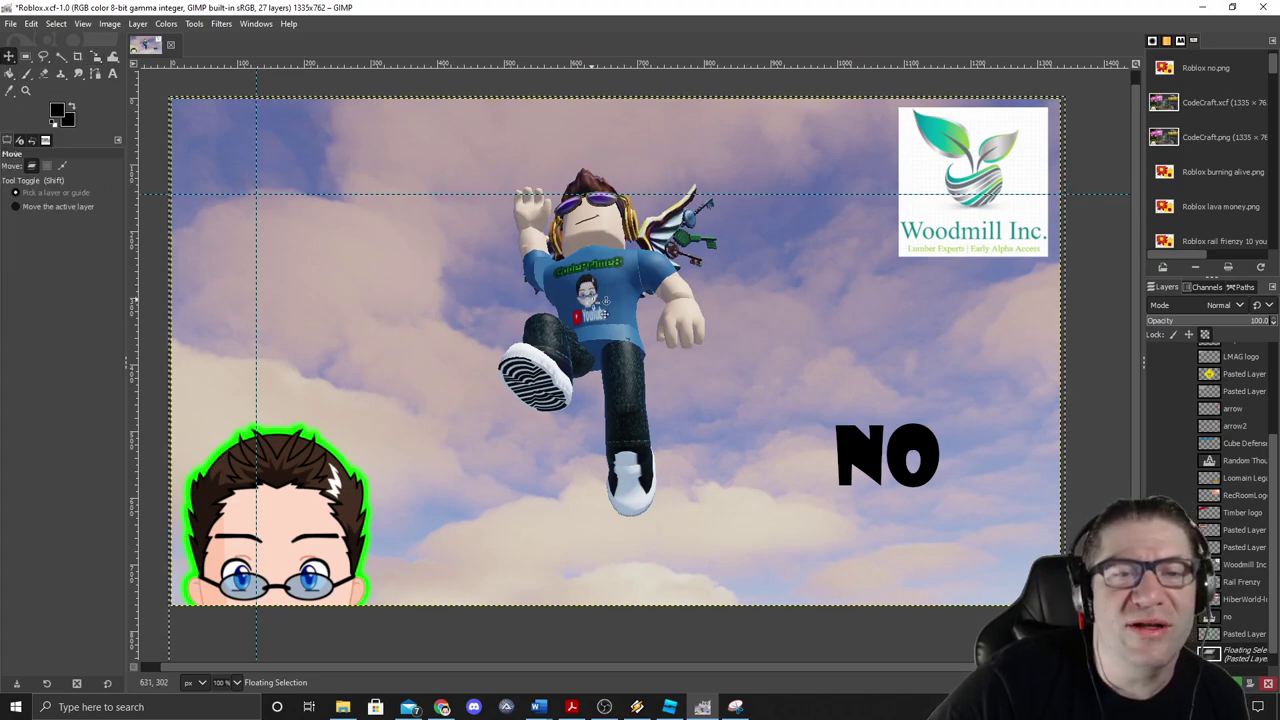
key("shift+ctrl+n")
mouse_move(617, 302)
left_mouse_down()
mouse_move(663, 342)
mouse_move(595, 310)
mouse_move(611, 297)
left_mouse_up()
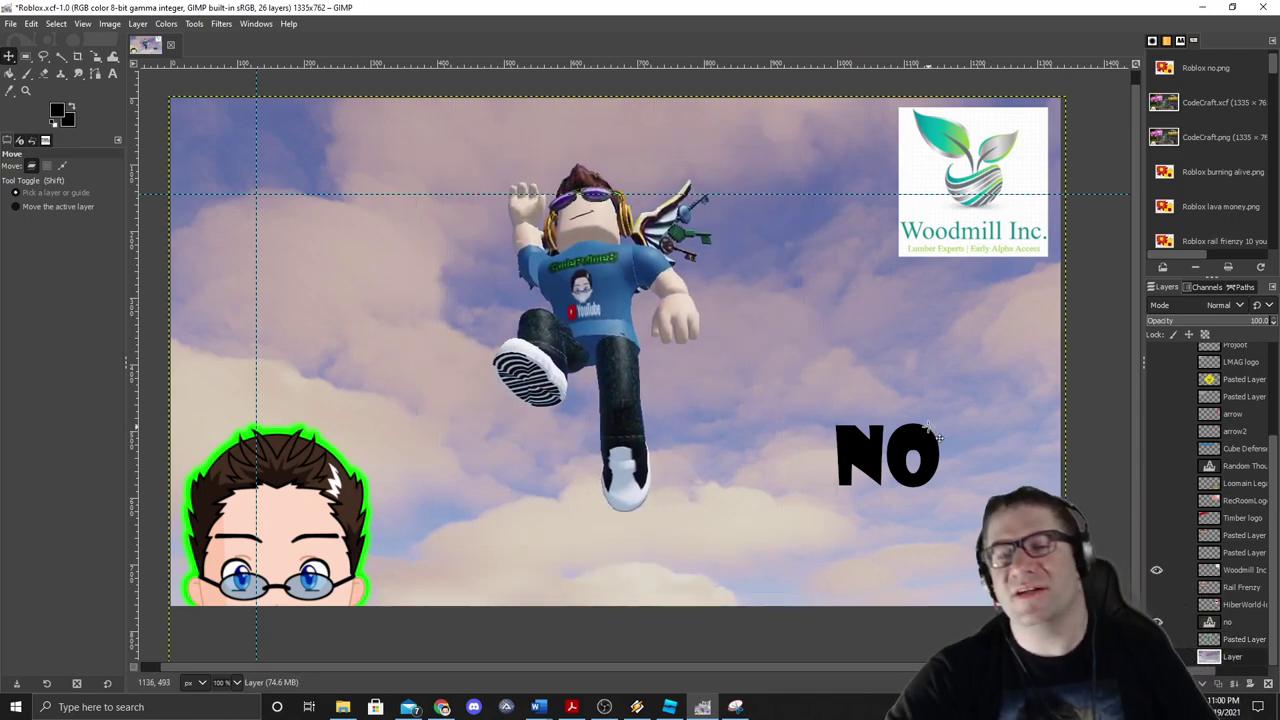
Step: Switch to Roblox Studio and bring the camera back to the posed avatar in front of the green screen
key("alt+Tab")
key("alt+Tab")
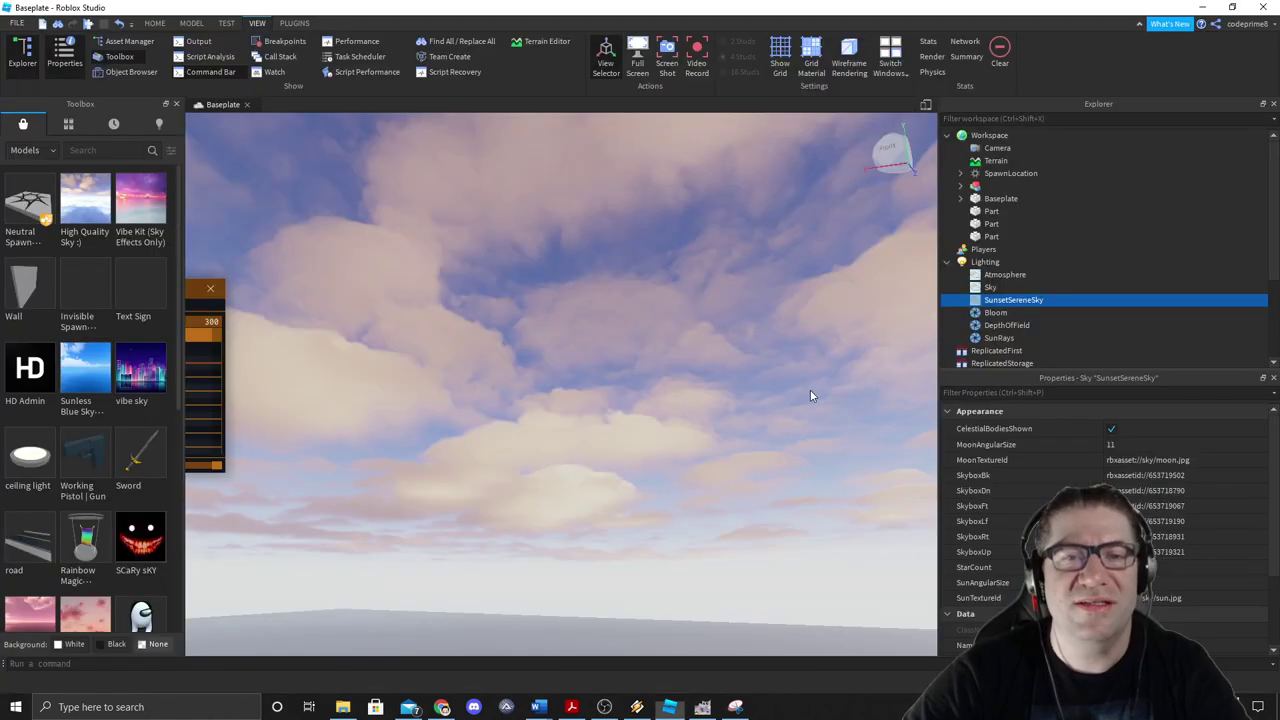
left_click_drag(687, 354, 688, 350)
scroll(688, 350, "up", 8)
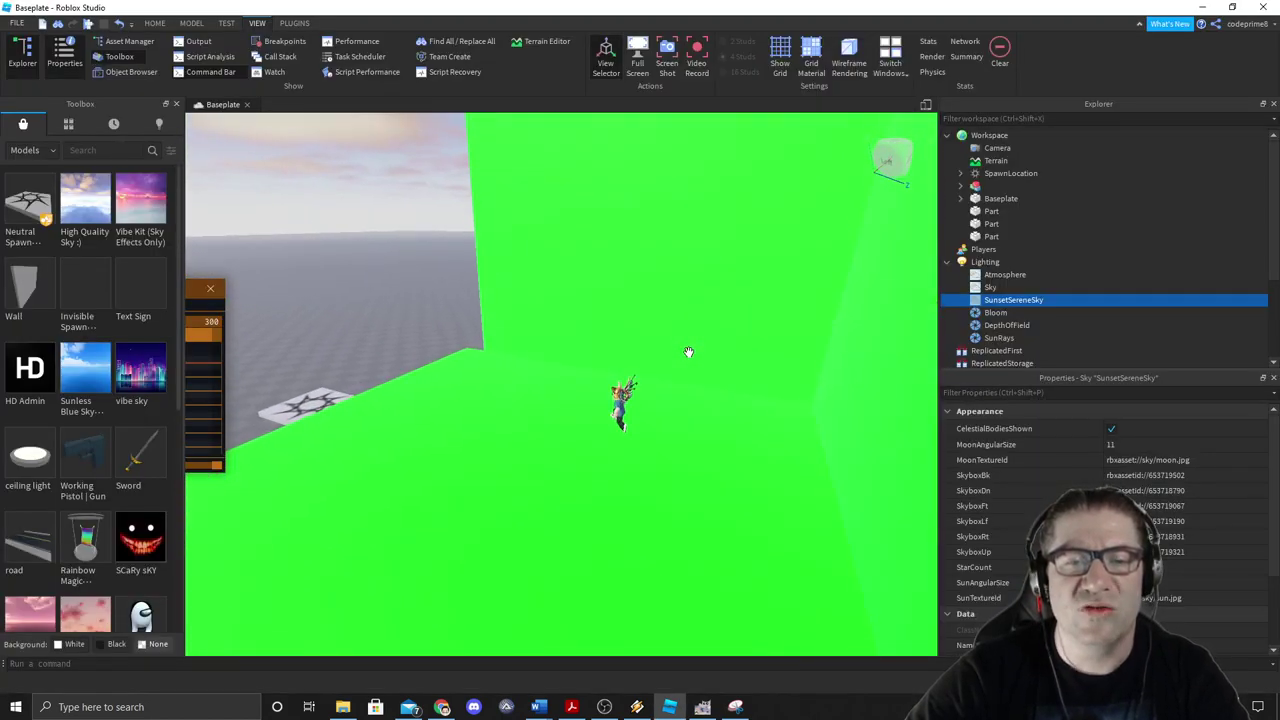
key("d")
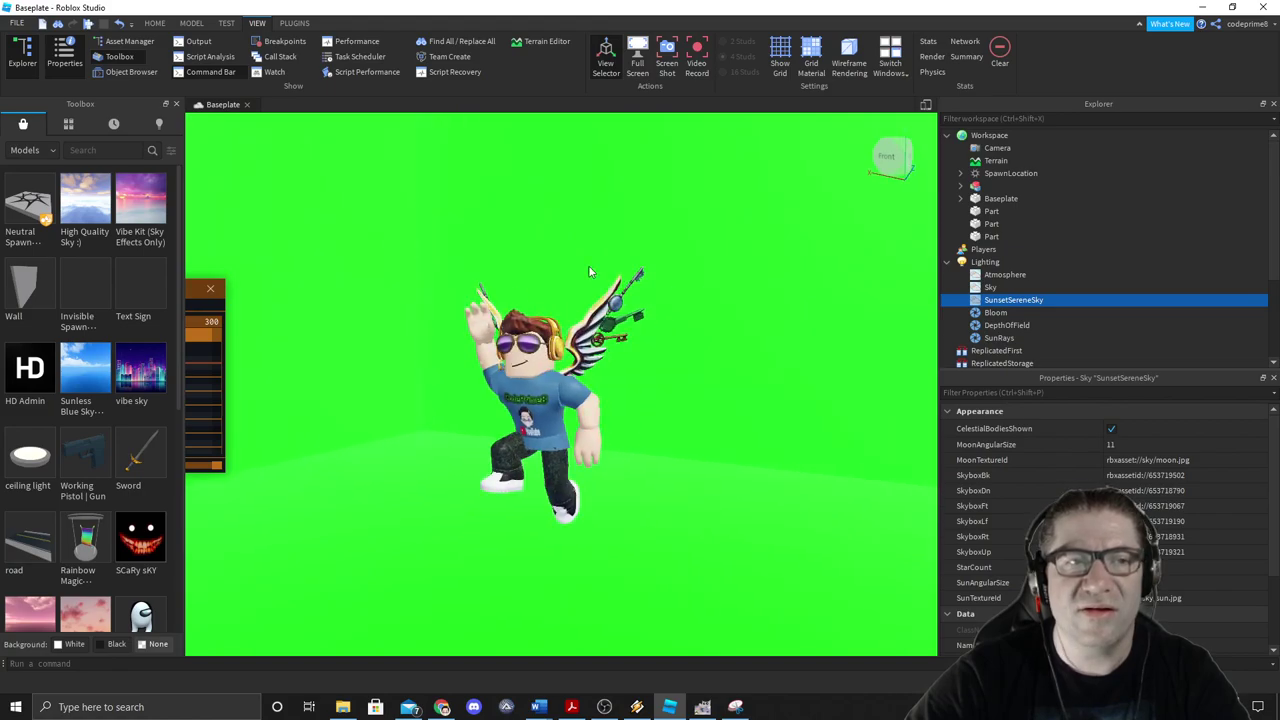
Step: Close the Toolbox and move the Moon Animator window fully into view above the avatar
left_click(176, 105)
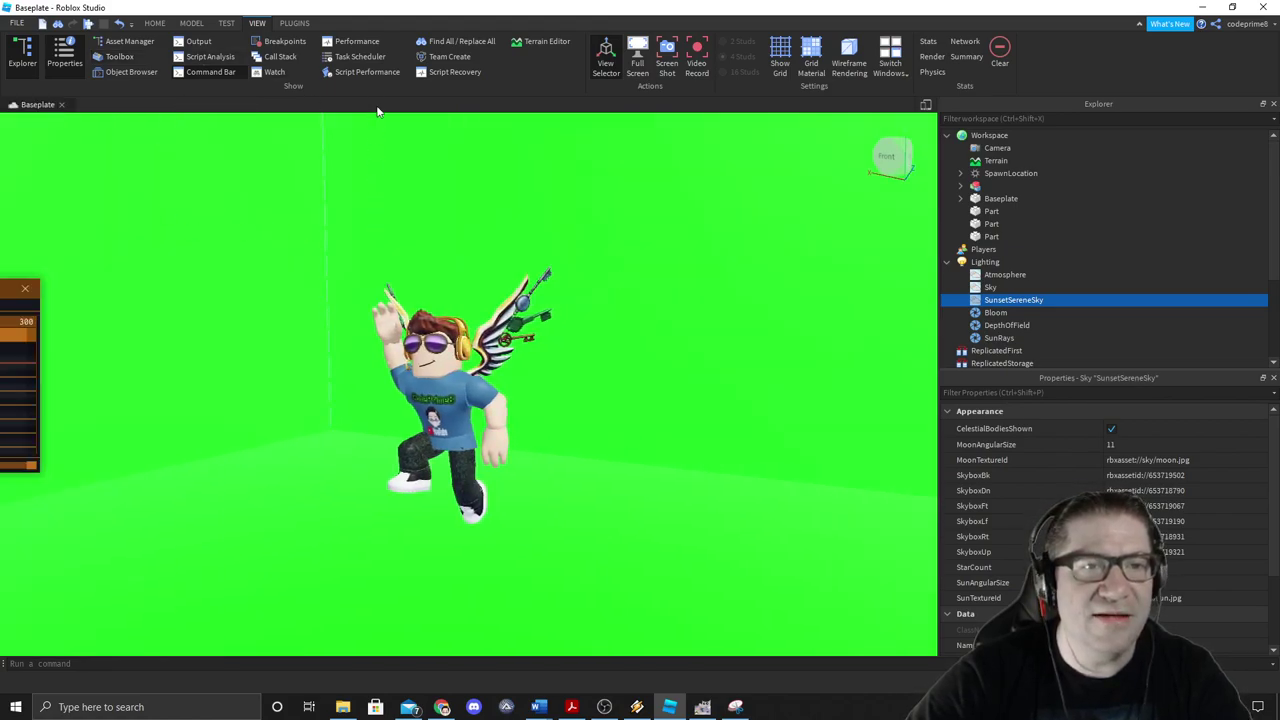
left_click_drag(20, 288, 370, 138)
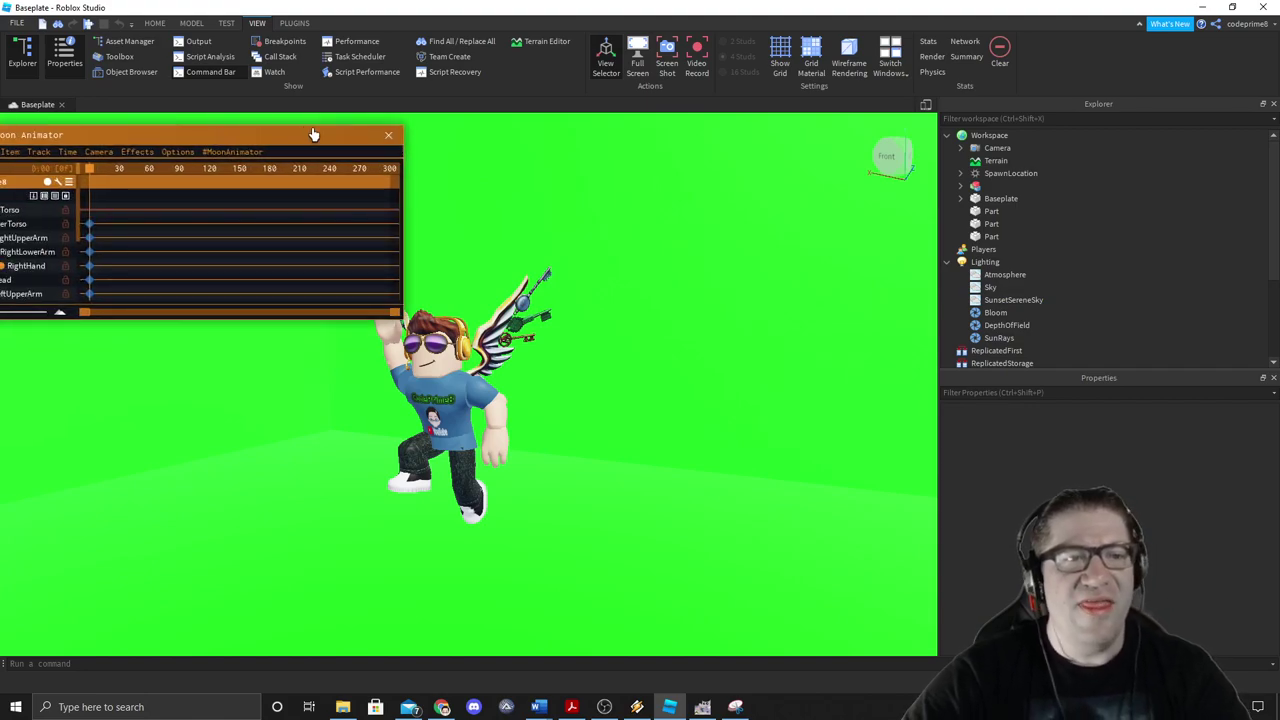
left_click_drag(224, 143, 271, 149)
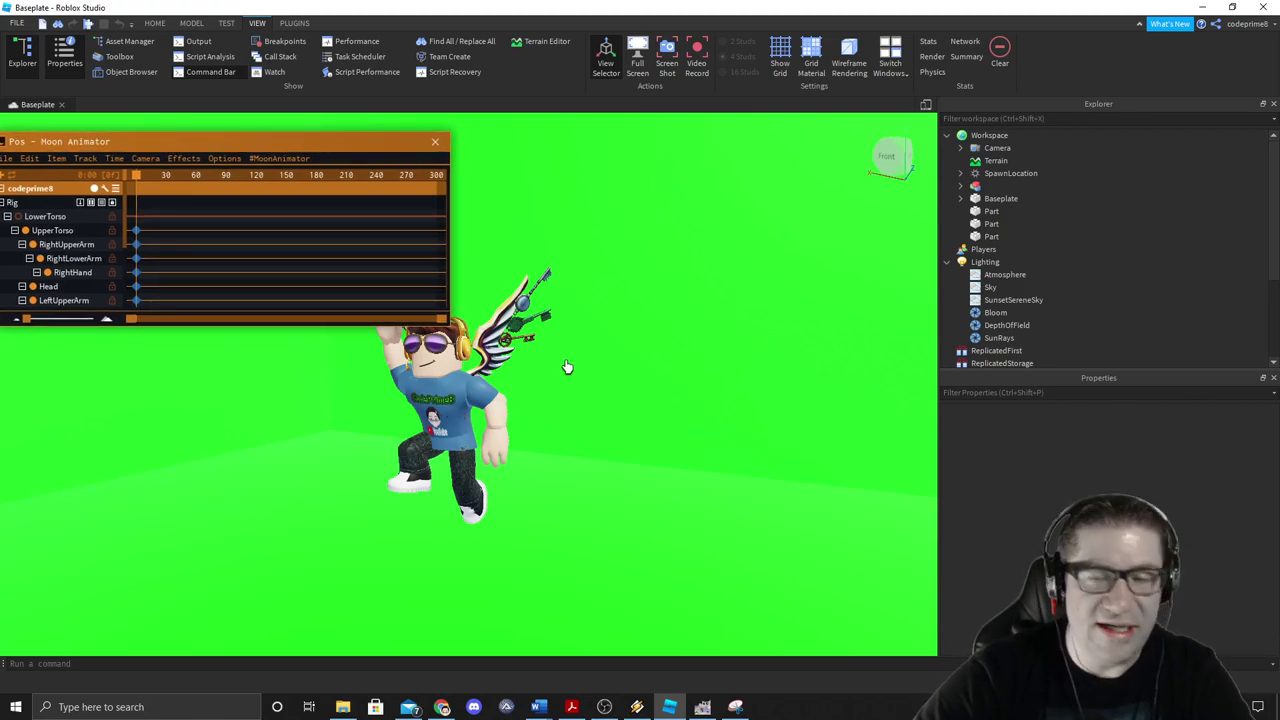
Step: Select the posed avatar model in the Workspace, focus the camera on it and view it from the front
left_click(976, 189)
key("f")
right_click(591, 440)
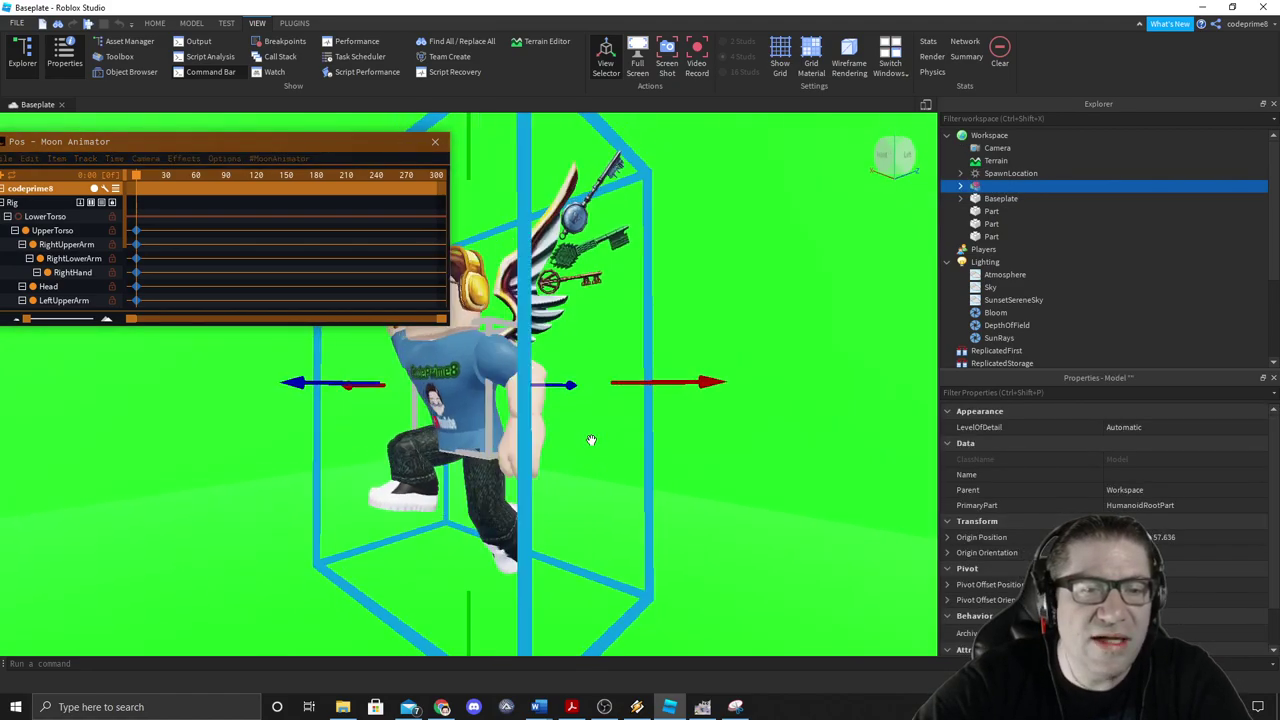
key("d")
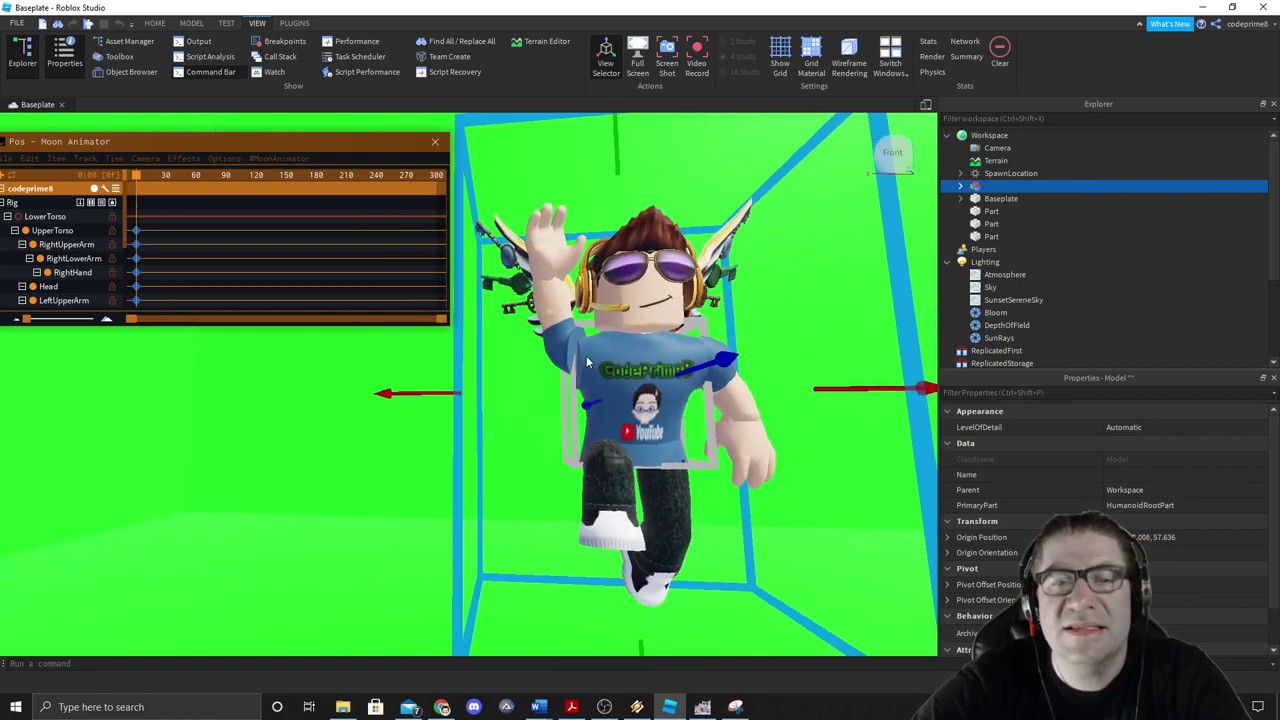
scroll(703, 306, "down", 5)
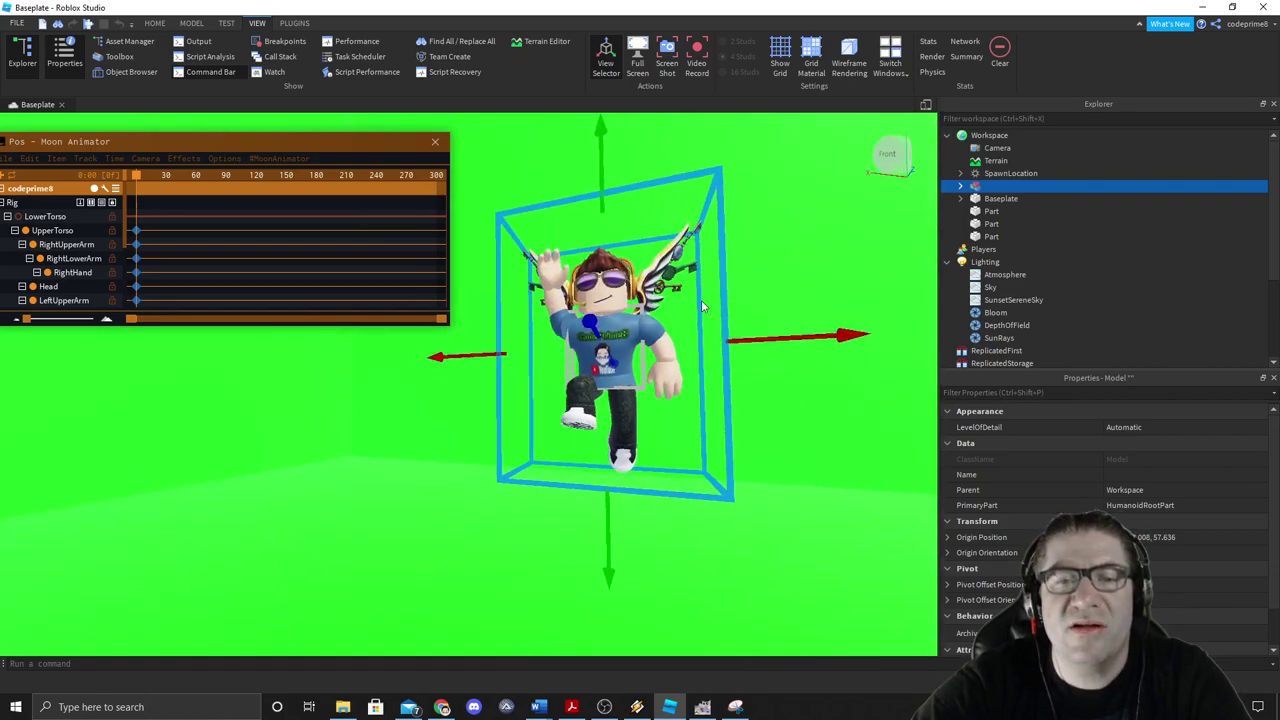
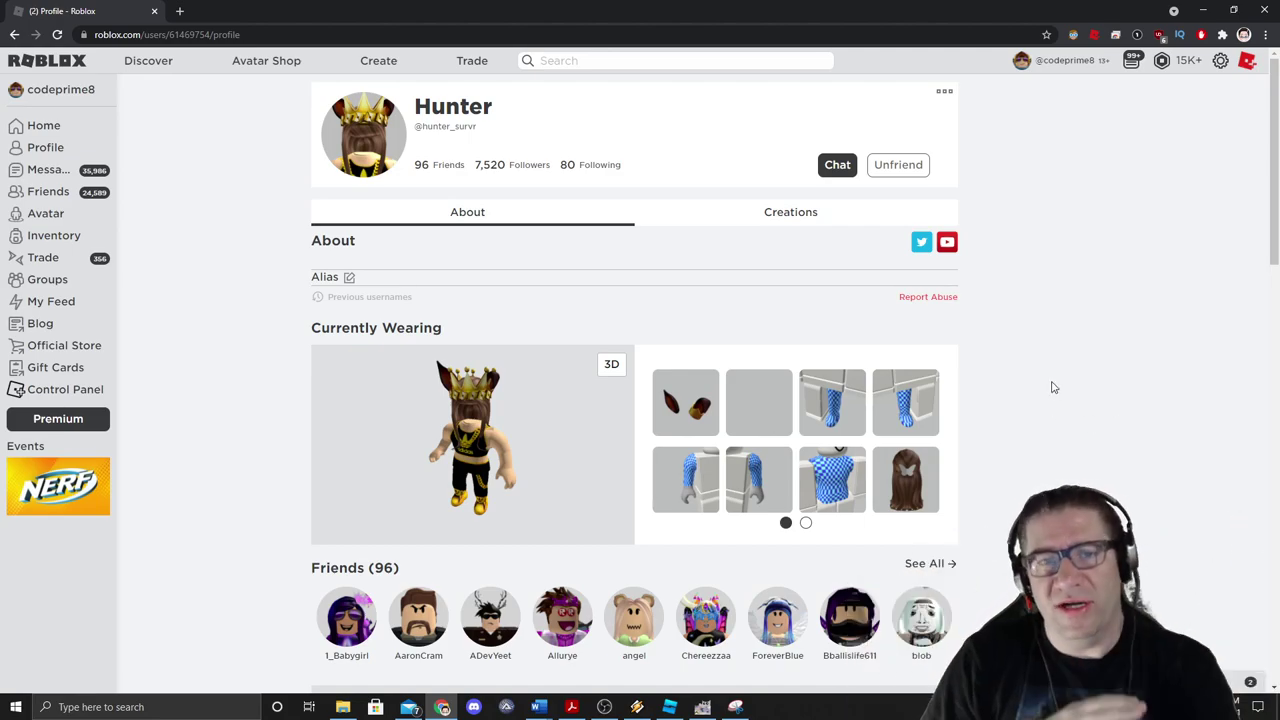
Step: Copy the user ID from the address of Hunter's Roblox profile page
double_click(190, 34)
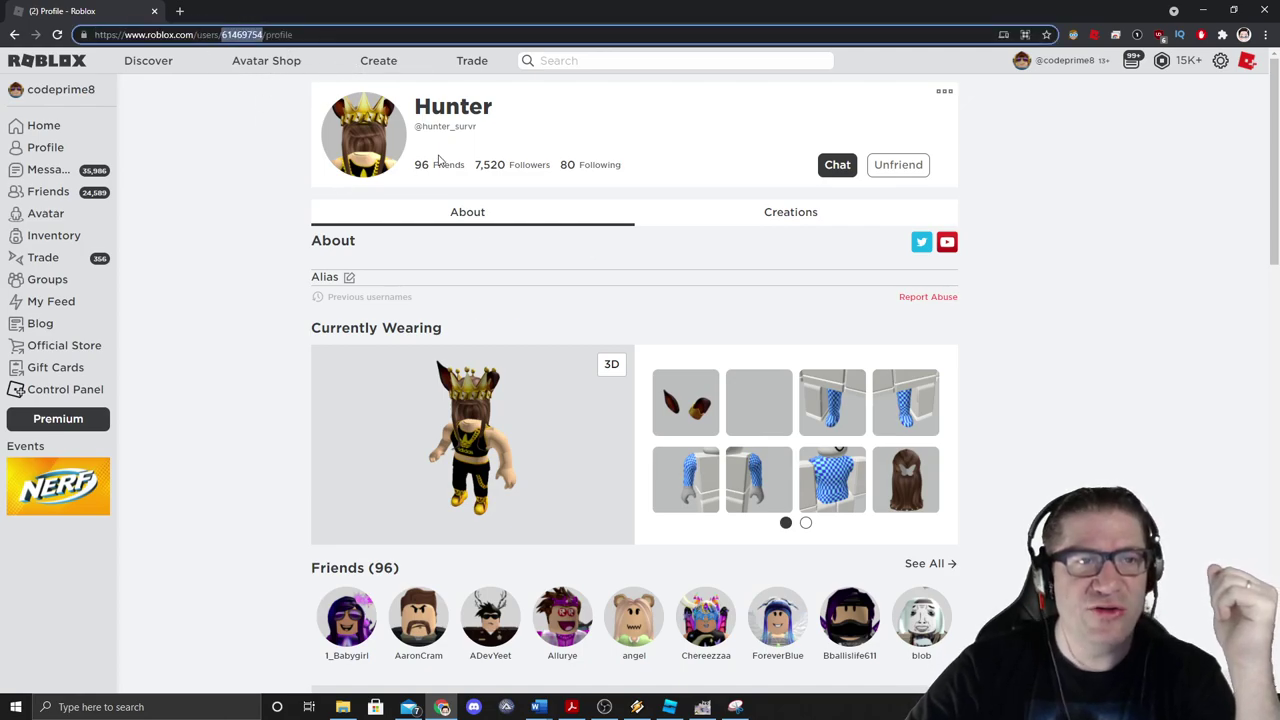
right_click(246, 42)
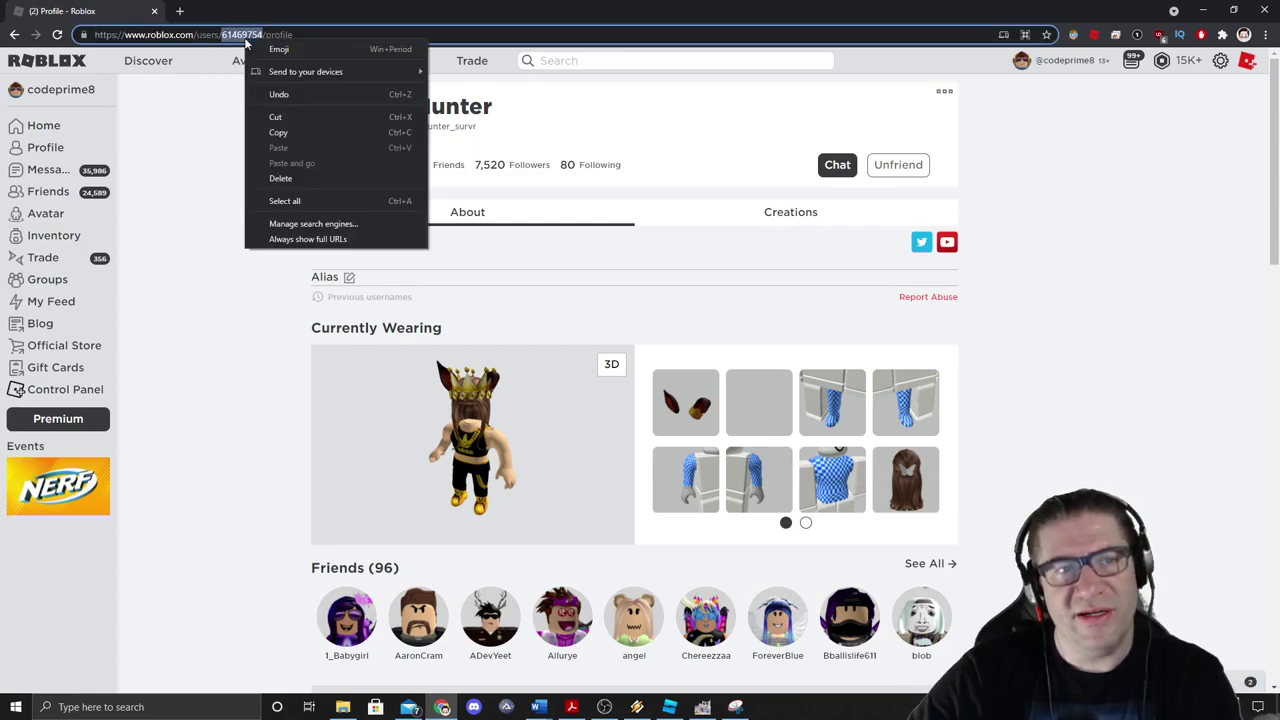
left_click(292, 130)
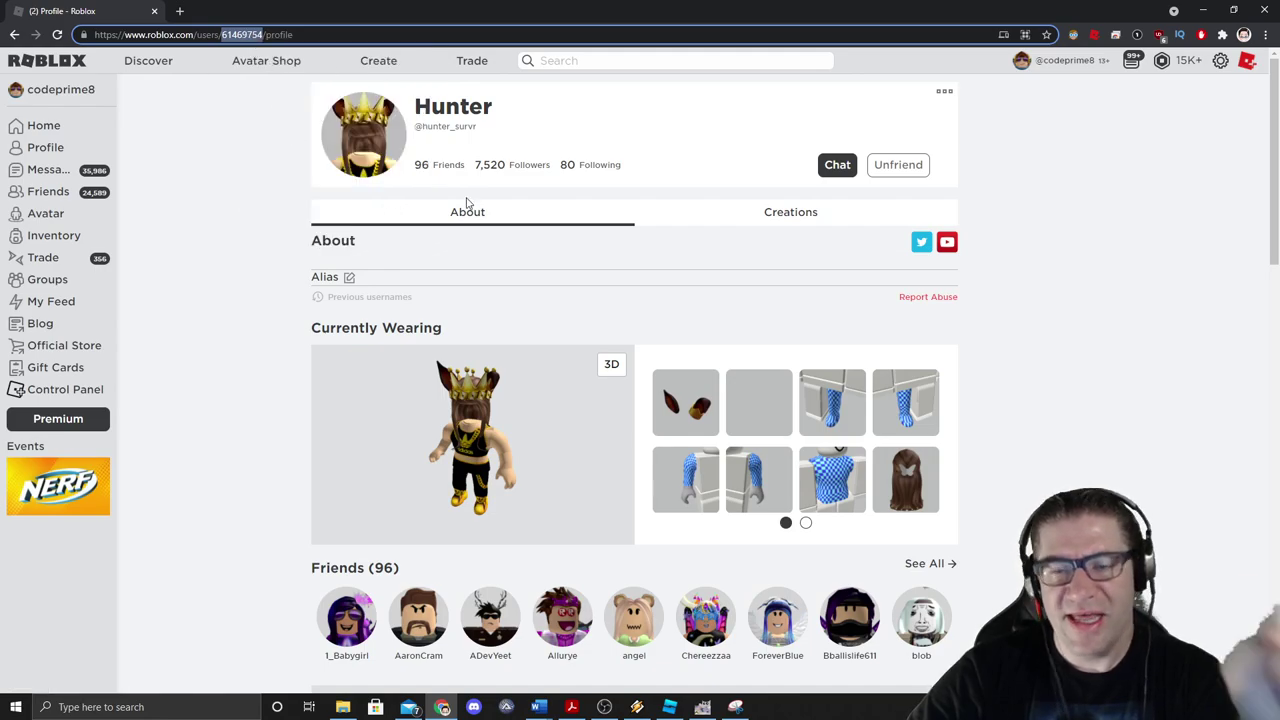
Step: Return to the Baseplate place in Roblox Studio, start a play test and walk the character off the spawn pad
left_click(669, 707)
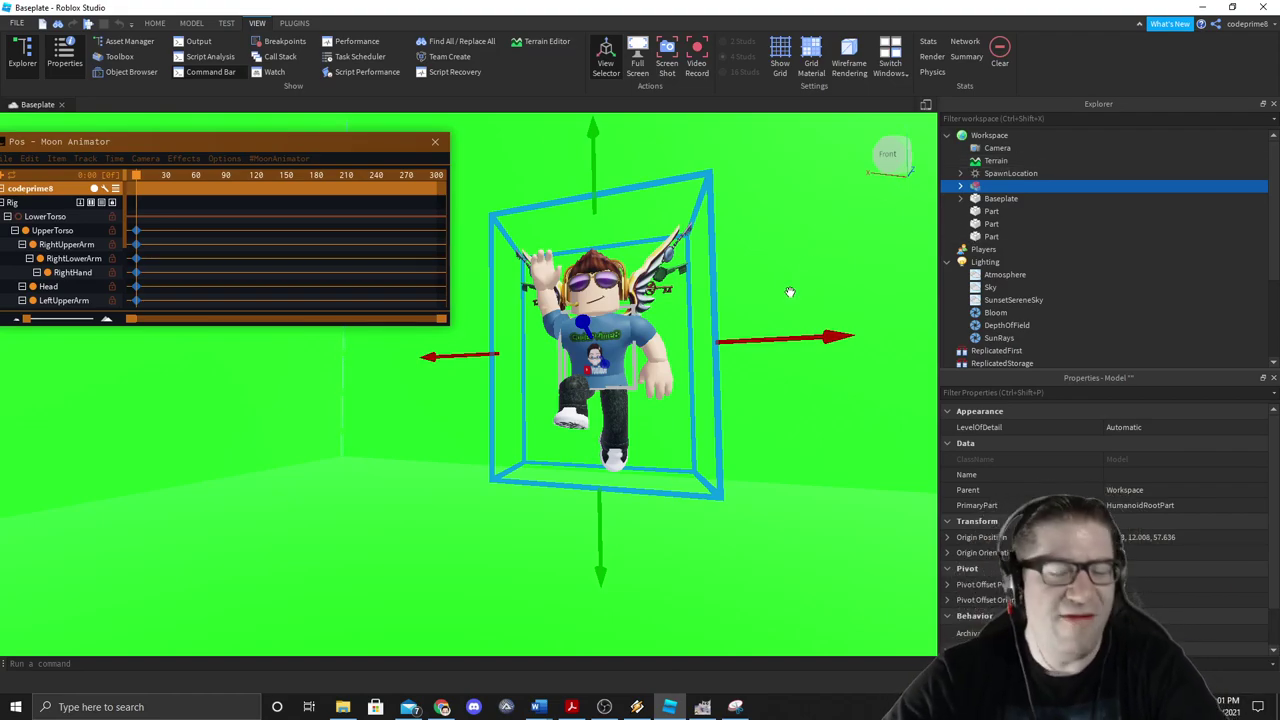
key("F5")
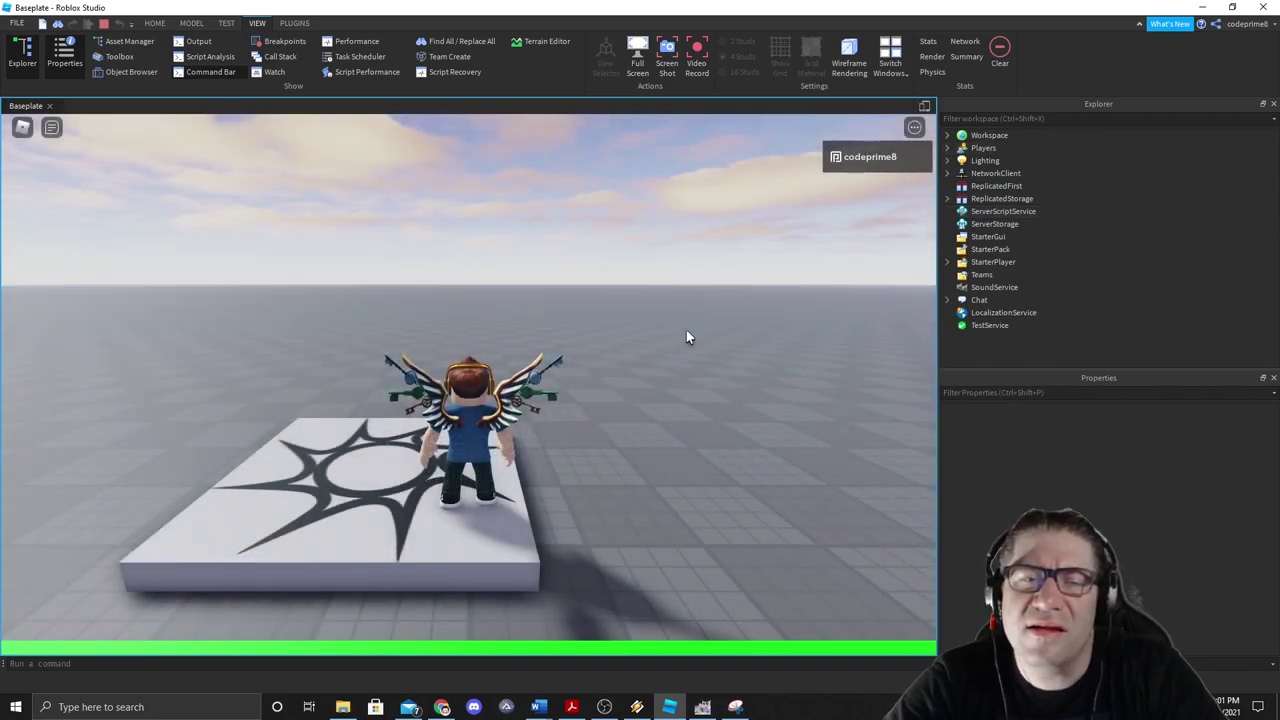
right_click(686, 331)
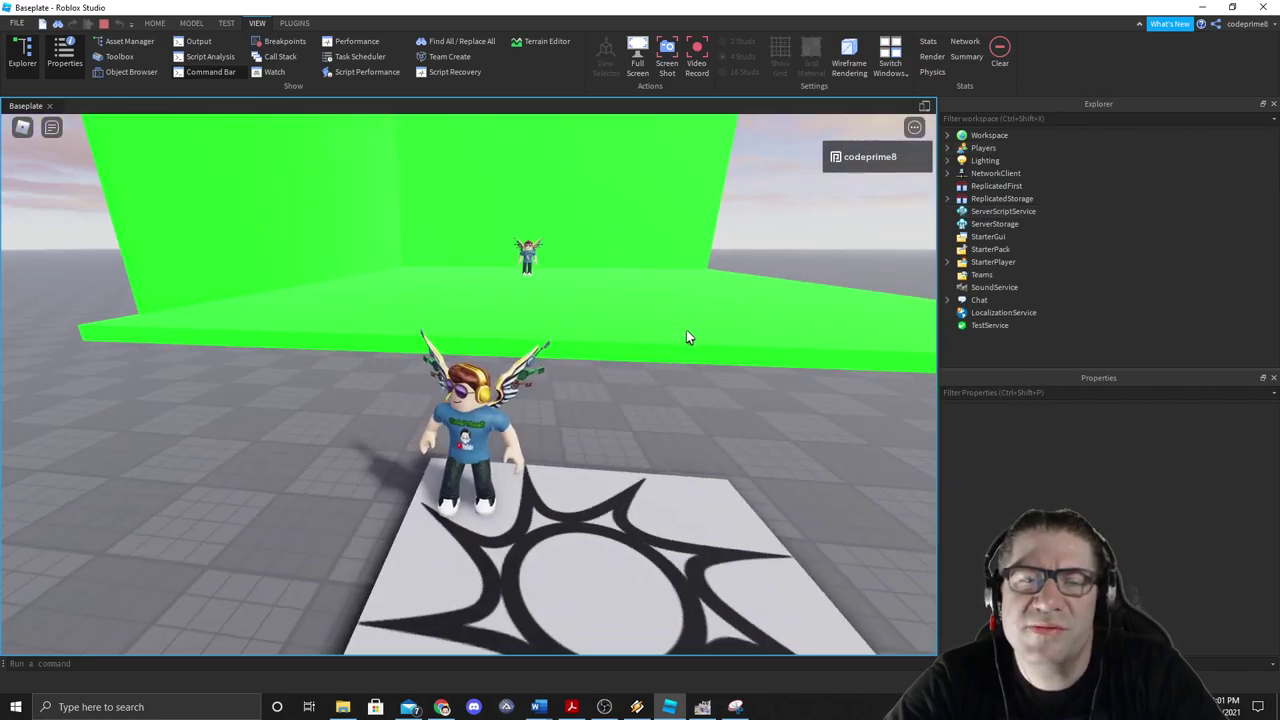
key("w")
key("s")
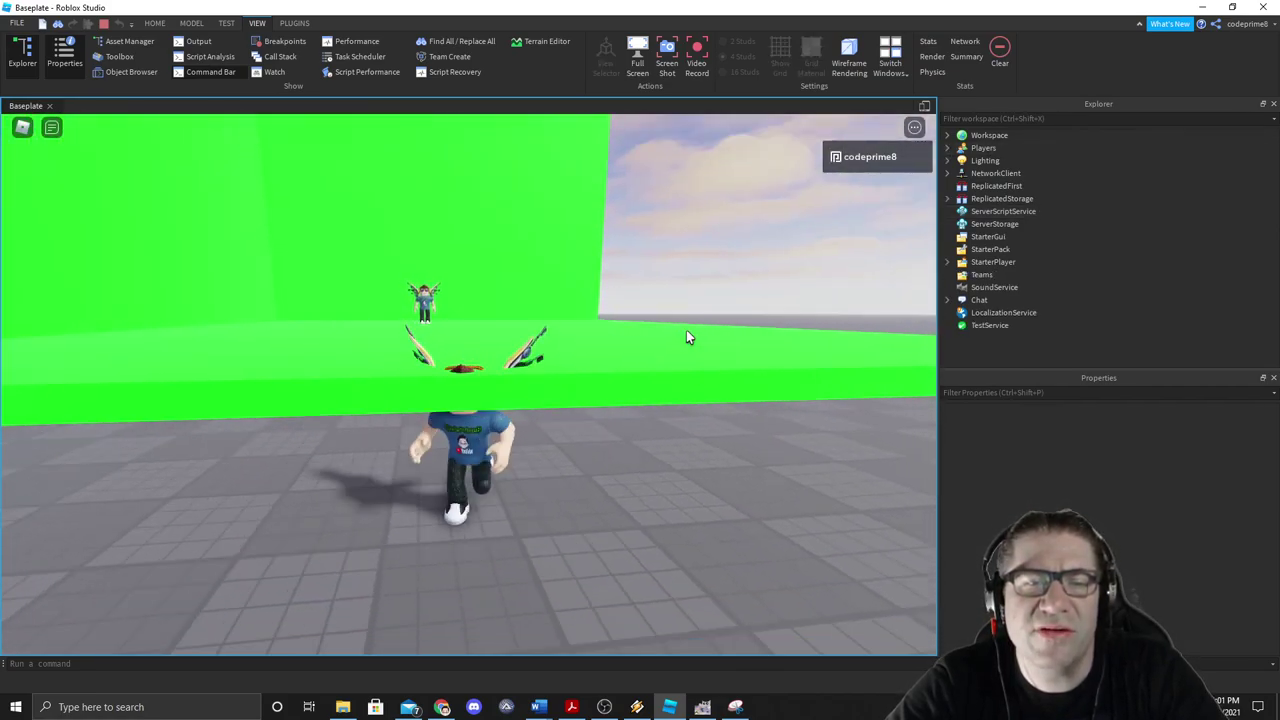
key("a")
Step: Set the CharacterAppearanceId of the player under Players to the copied profile's user ID
left_click(982, 148)
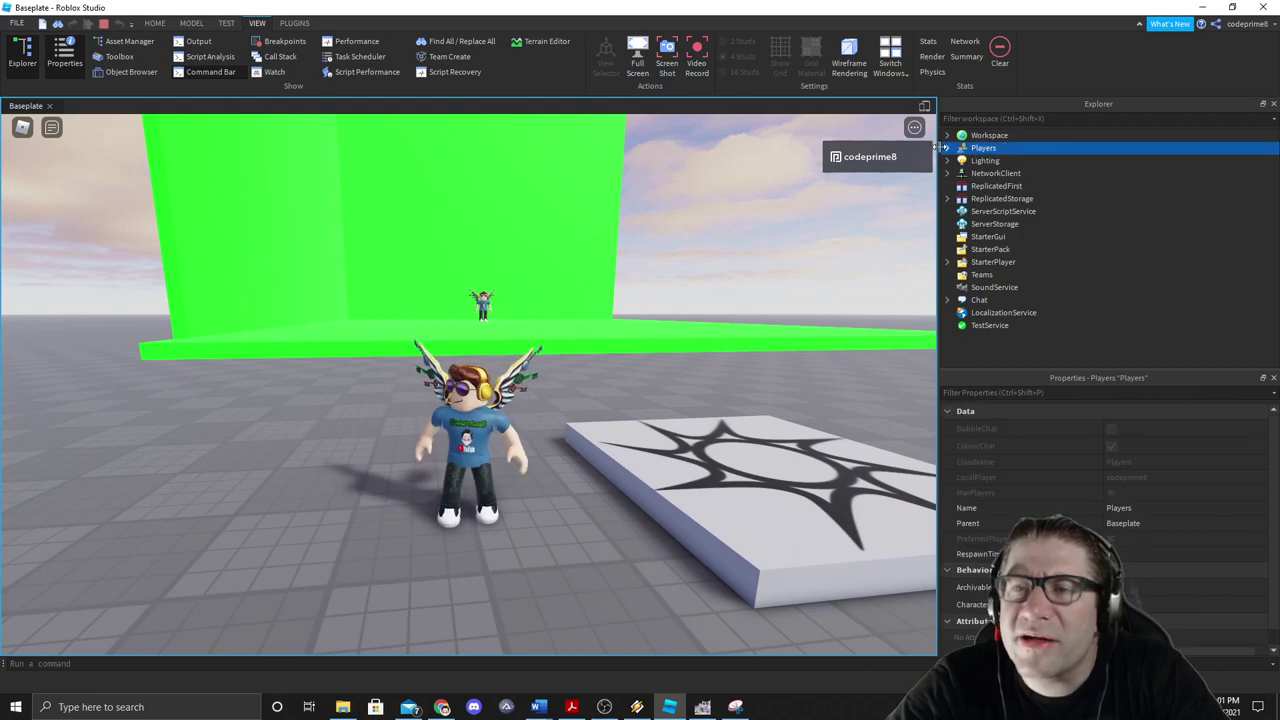
left_click(947, 148)
left_click(996, 161)
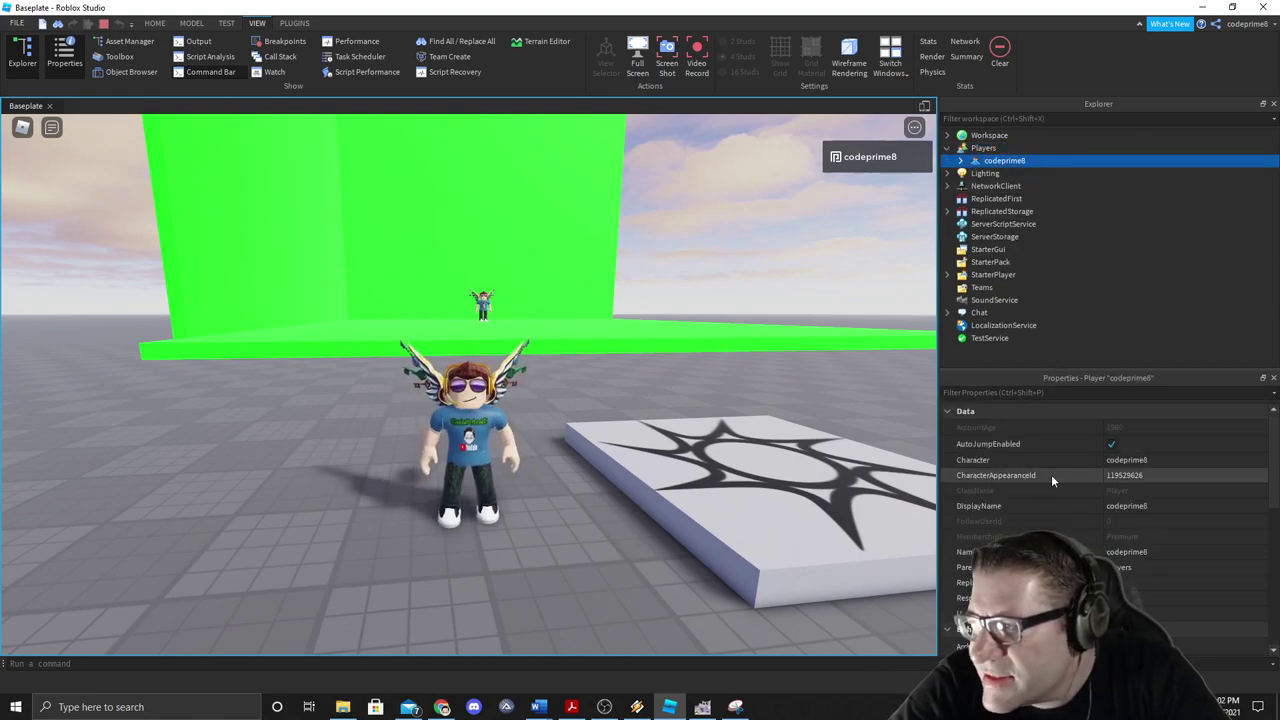
left_click(1111, 475)
left_click(1111, 475)
type("61469754")
key("Return")
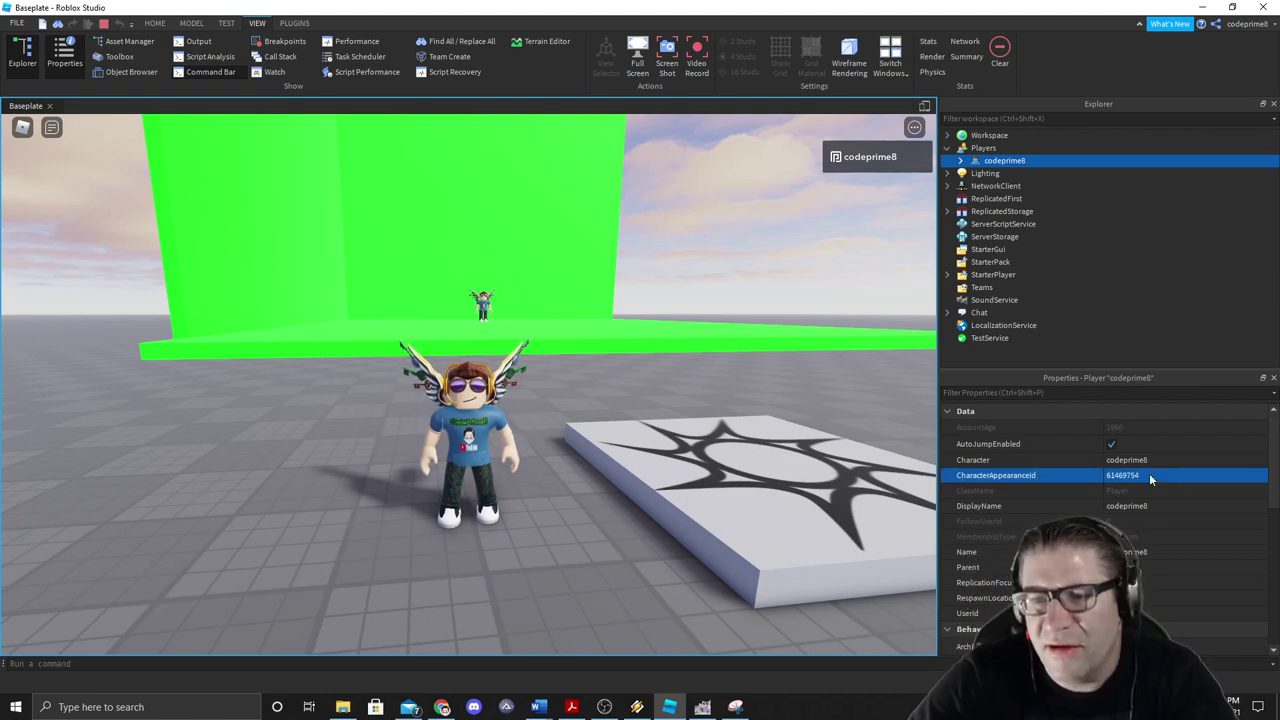
Step: Reset the character and turn the camera around to check its respawned appearance
left_click(20, 129)
left_click(322, 614)
left_click(394, 358)
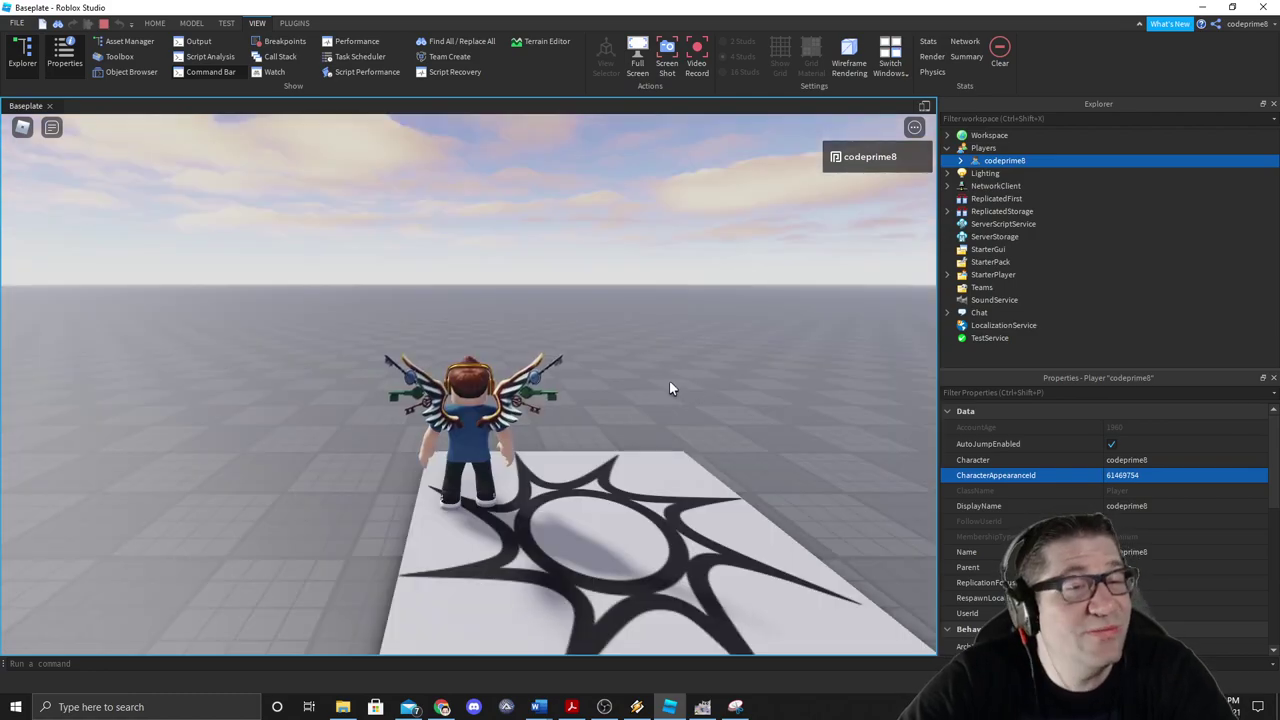
right_click(670, 382)
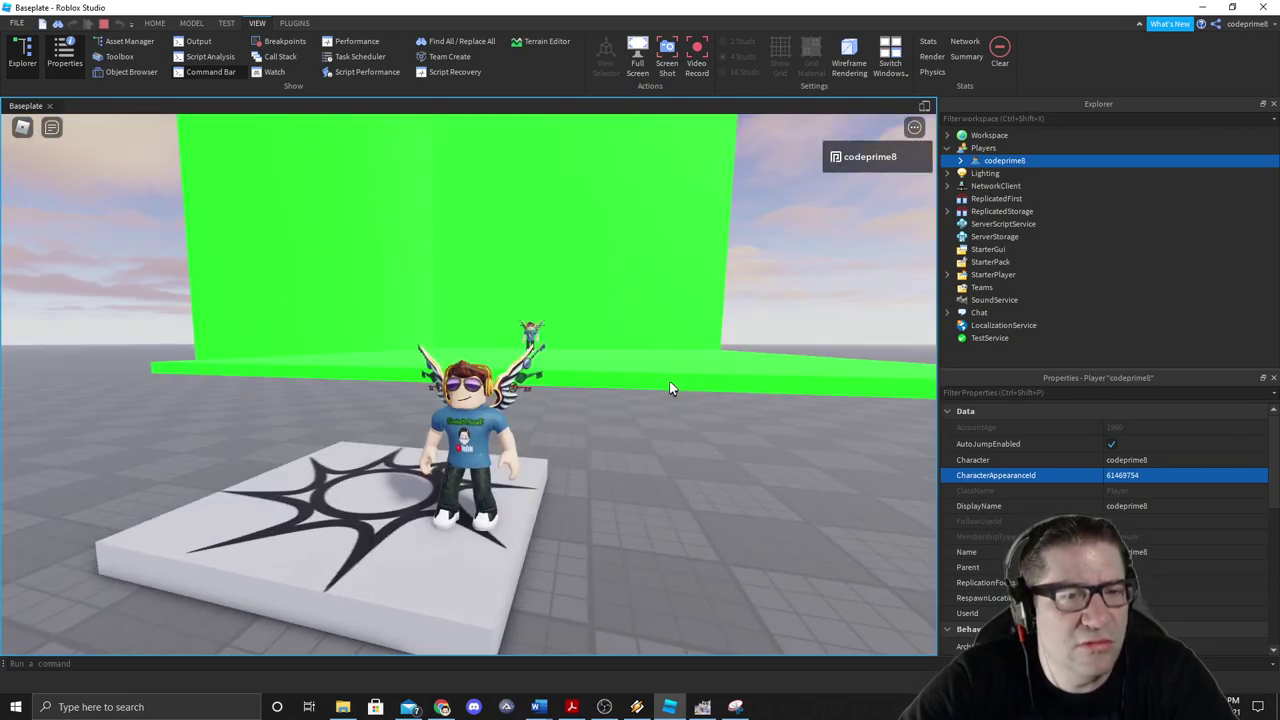
right_click(670, 382)
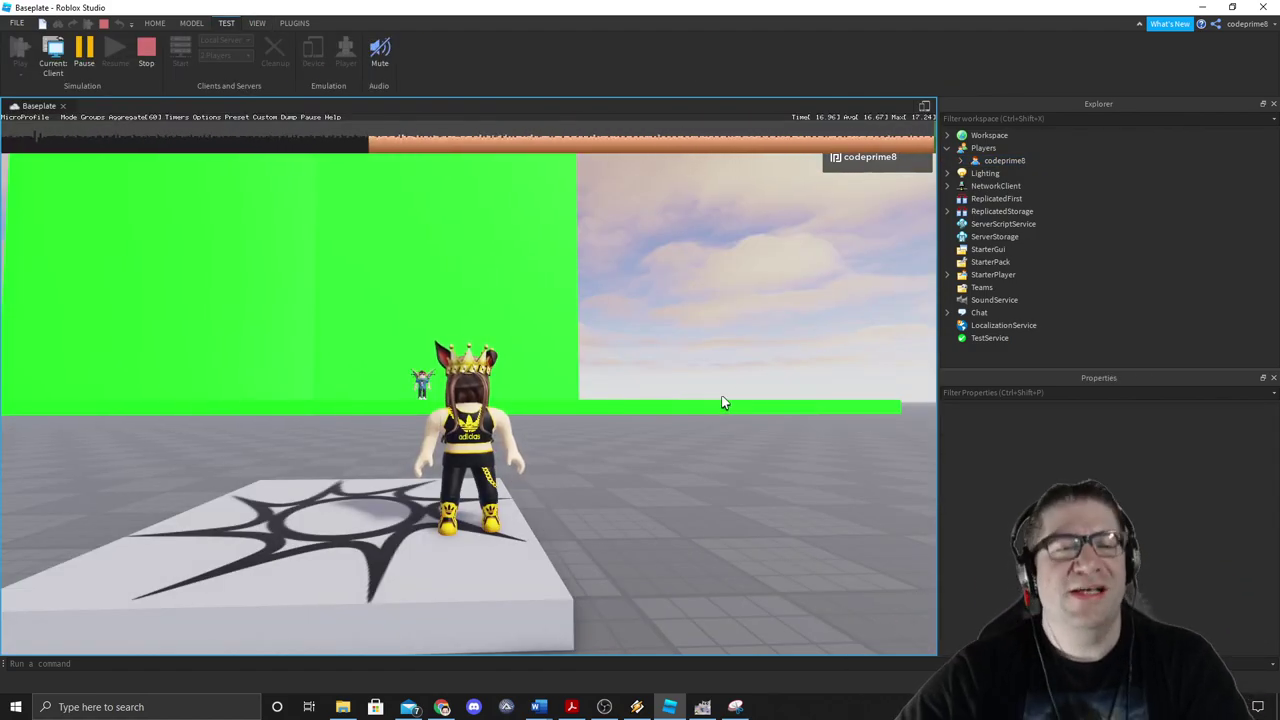
Step: Walk the crowned character off the spawn pad and turn the camera to view its outfit from several sides
right_click(692, 385)
key("s")
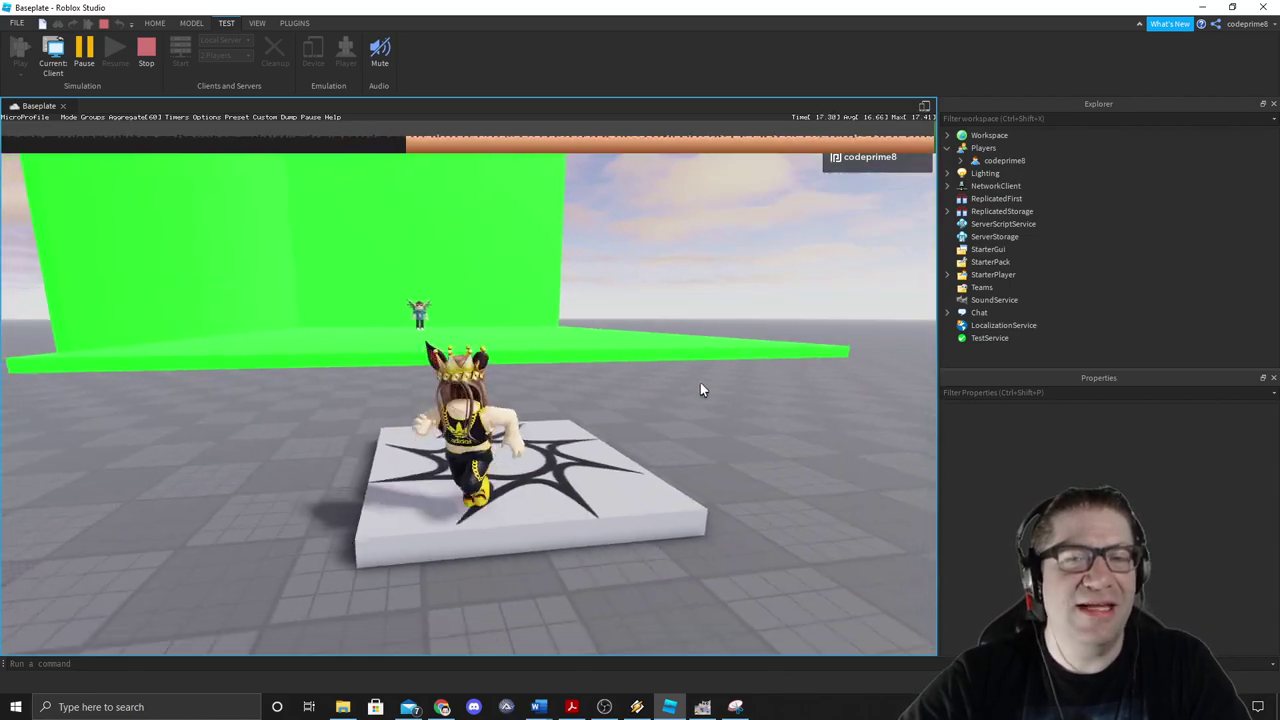
key("a")
right_click(667, 418)
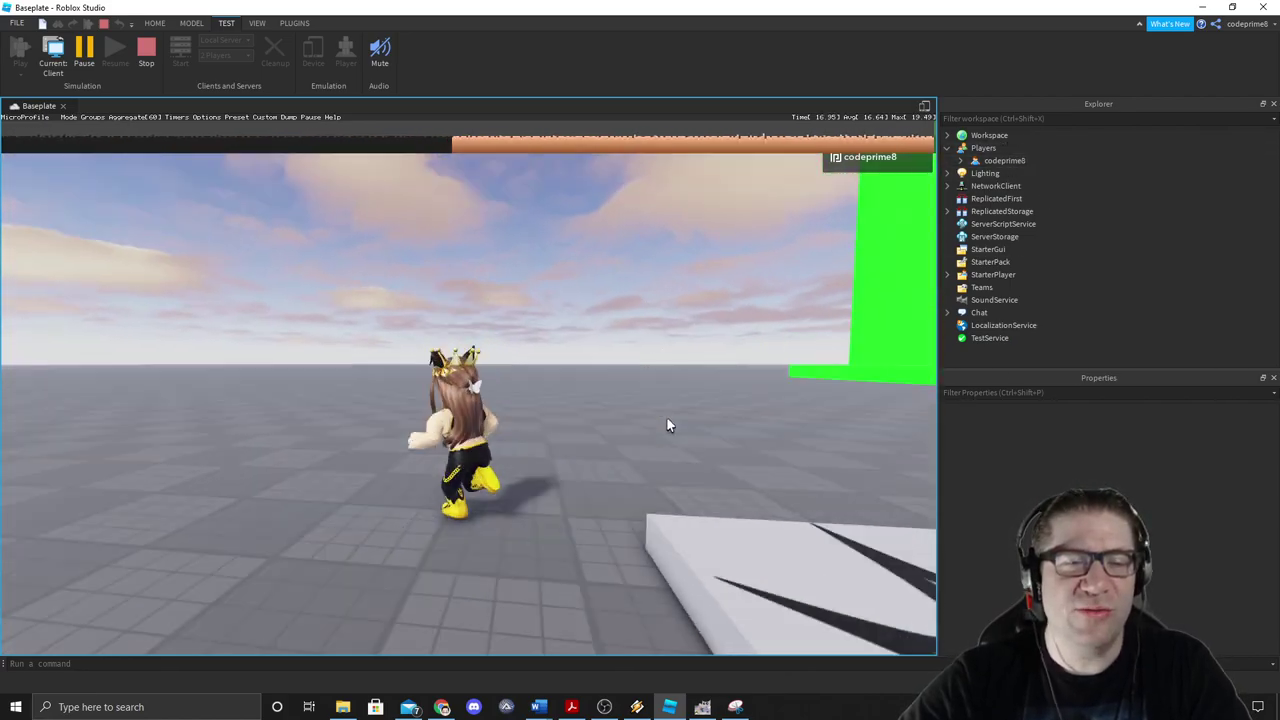
Step: Walk the crowned character toward the green-screen stage and back beside the spawn pad, turning the camera around it
right_click(667, 418)
key("w")
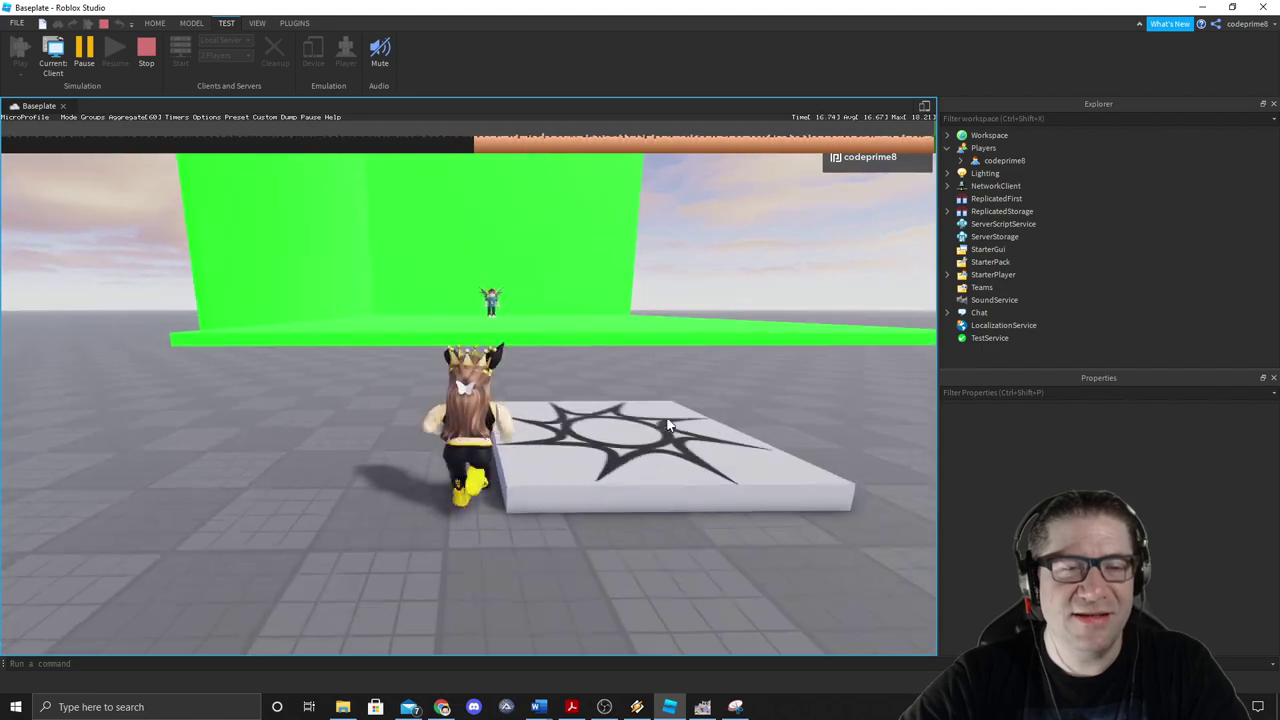
key("s")
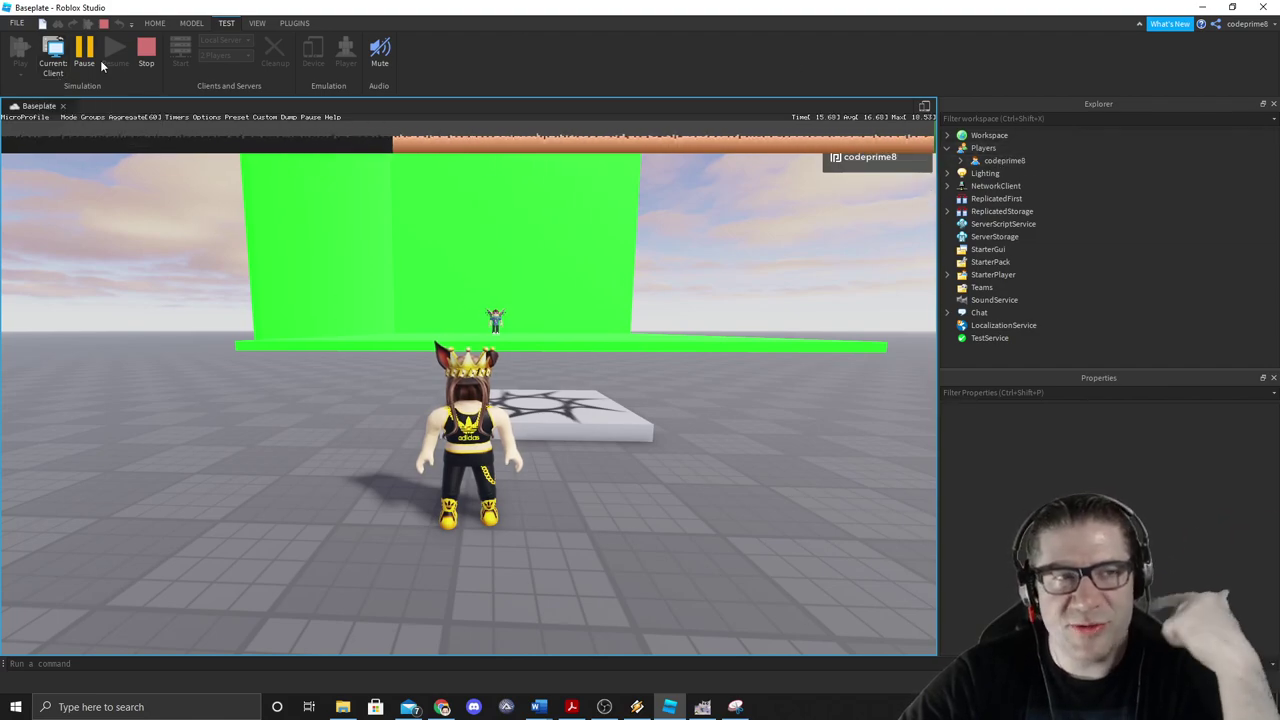
Step: Switch the play test to the server view and open the CharacterAppearanceId of the player under Players for editing
left_click(53, 50)
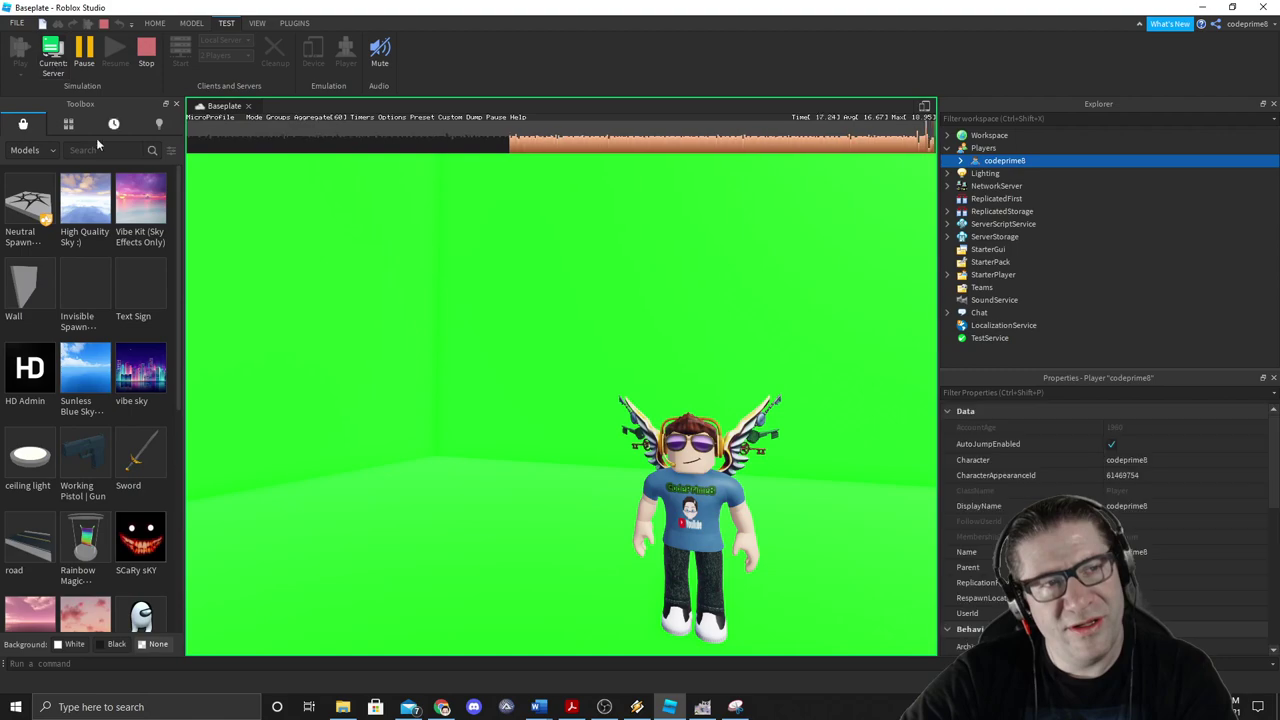
left_click_drag(662, 377, 671, 337)
left_click(612, 346)
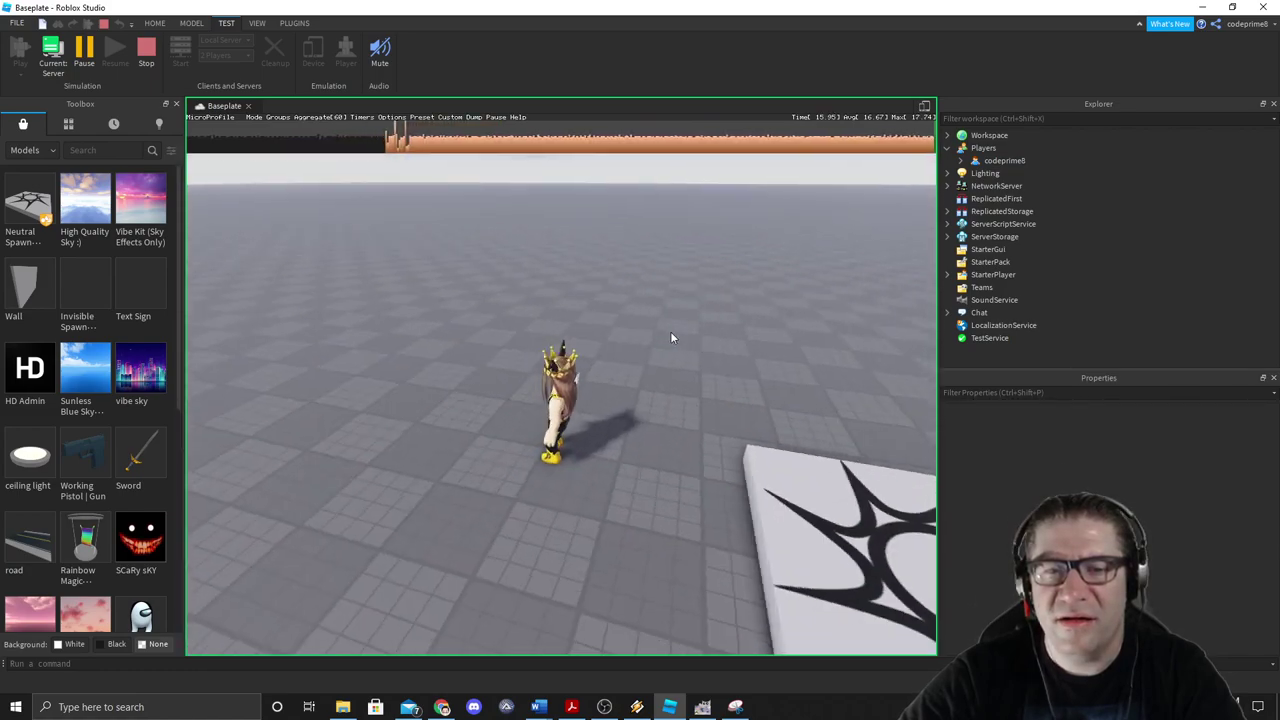
left_click(994, 148)
left_click(997, 161)
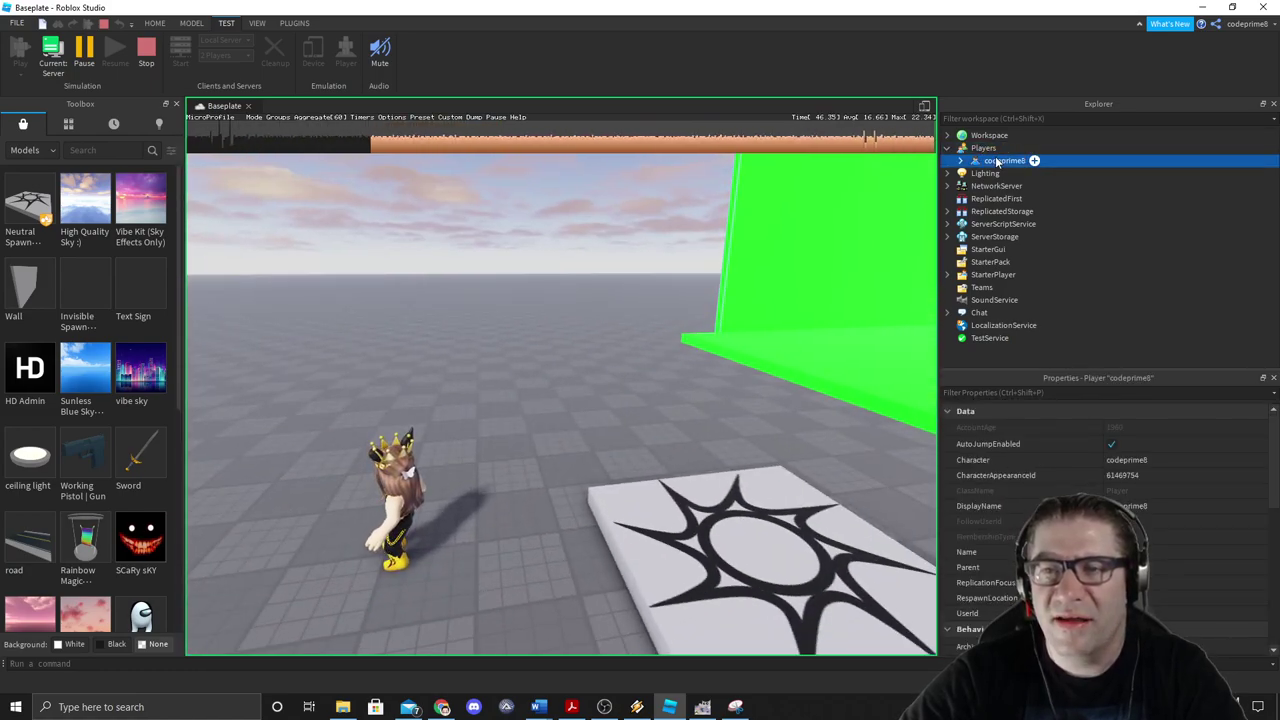
left_click(1145, 476)
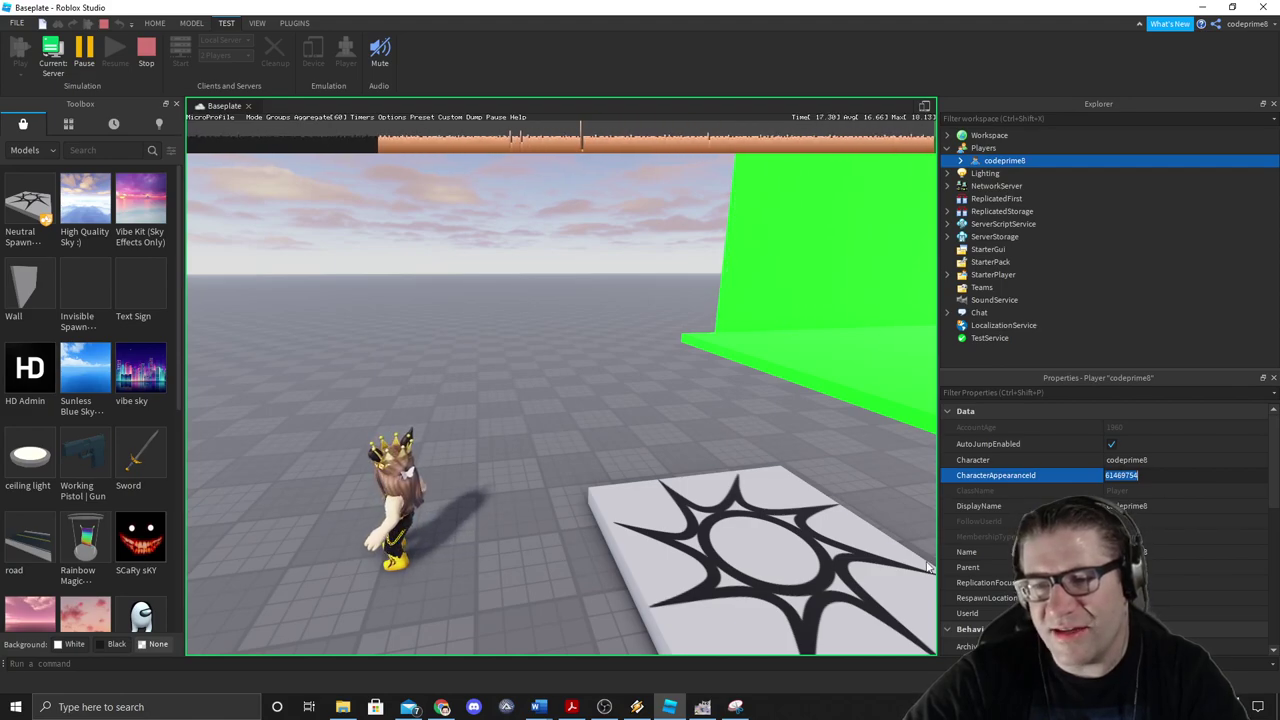
Step: Switch to Chrome, open the profile of the friend with the blue cat-ear hood from the friends list, and copy the user ID from its address
key("alt+Tab")
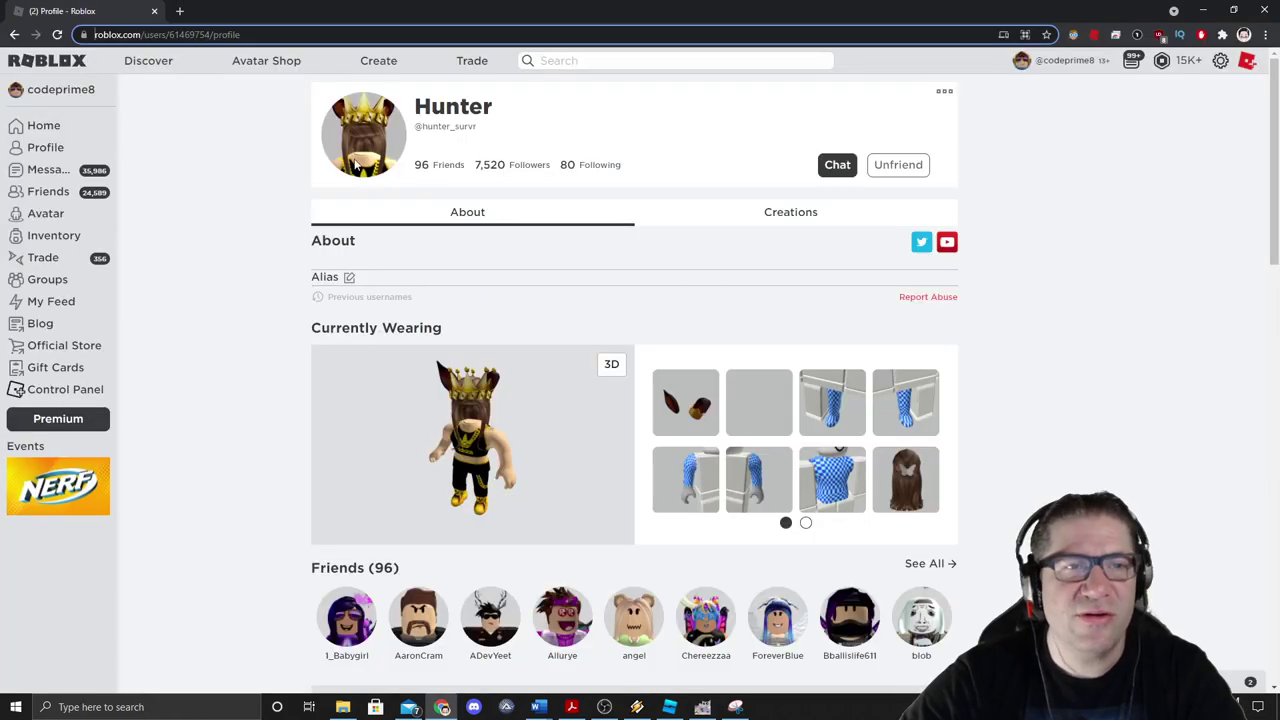
left_click(14, 35)
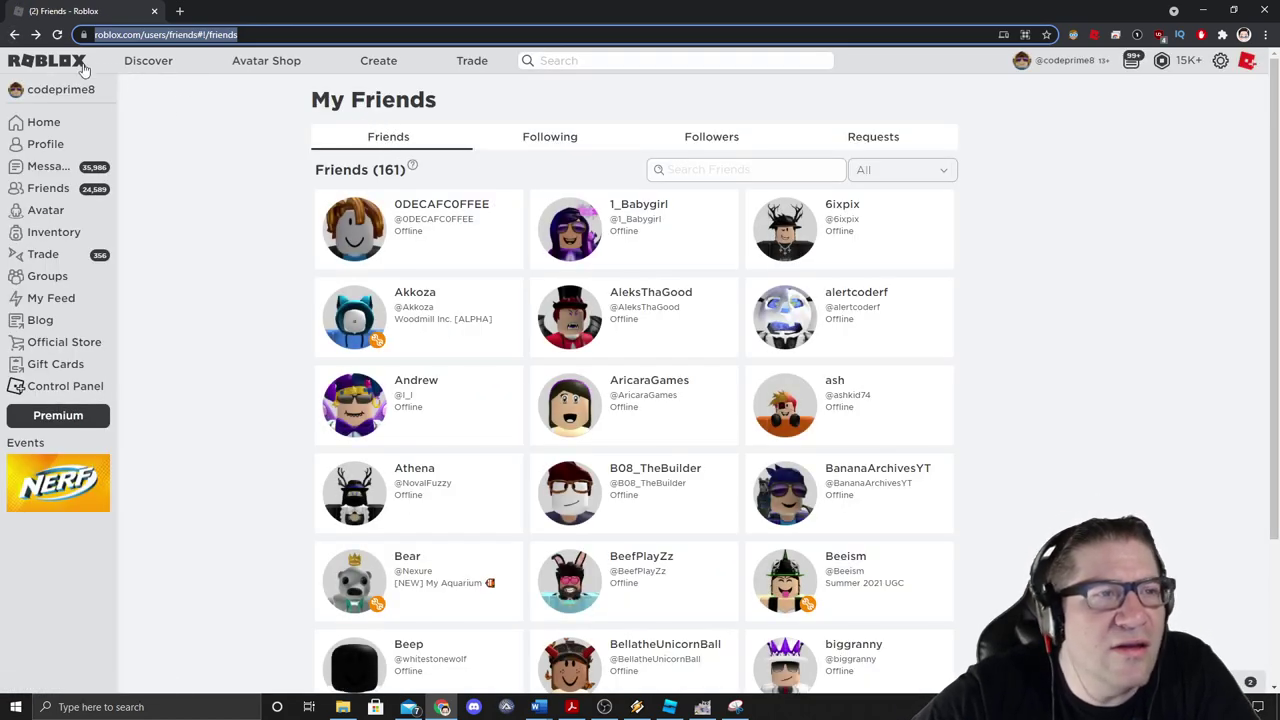
left_click(358, 316)
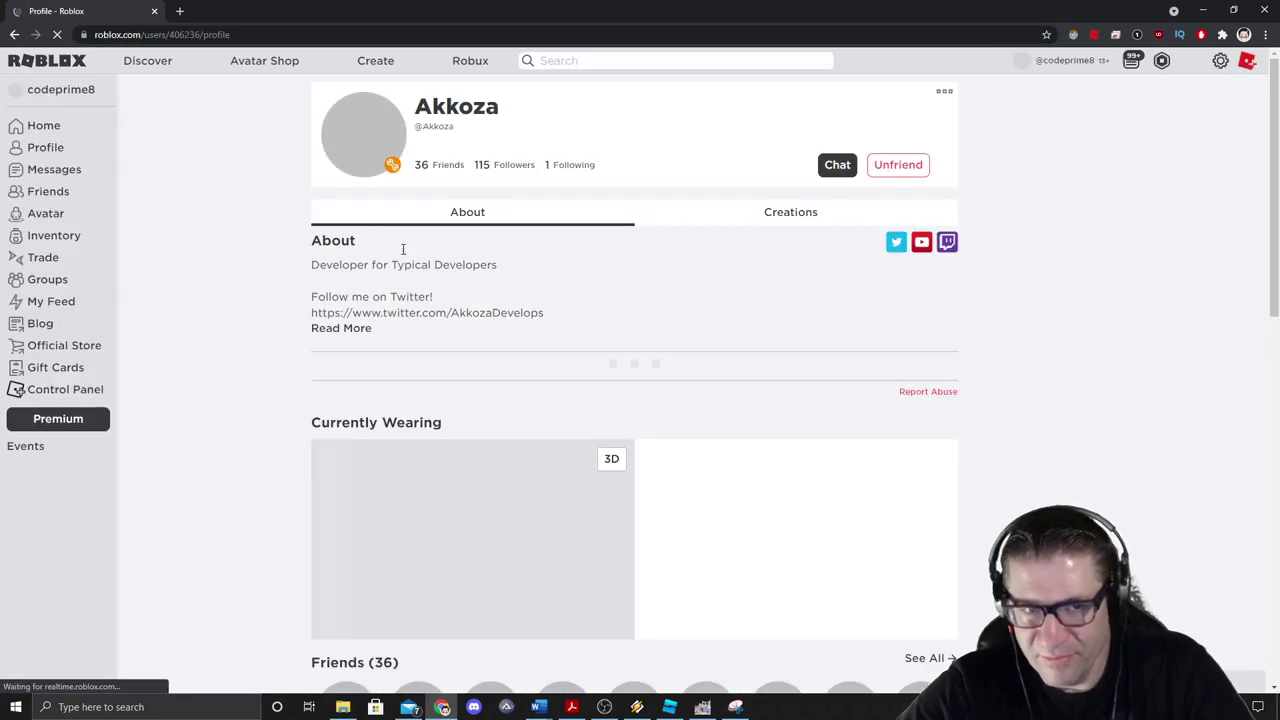
double_click(190, 38)
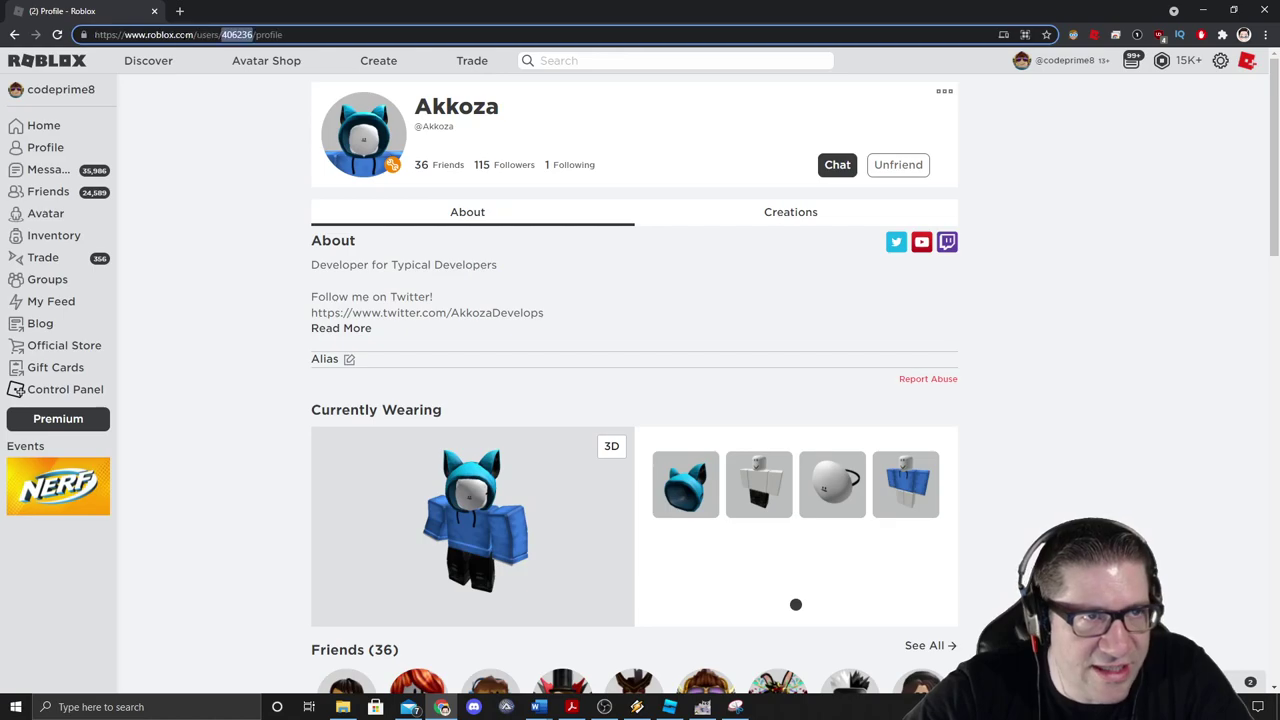
right_click(230, 38)
left_click(275, 127)
Step: Return to Roblox Studio, set the player's CharacterAppearanceId to the copied user ID, and switch the play test to the client view
key("alt+Tab")
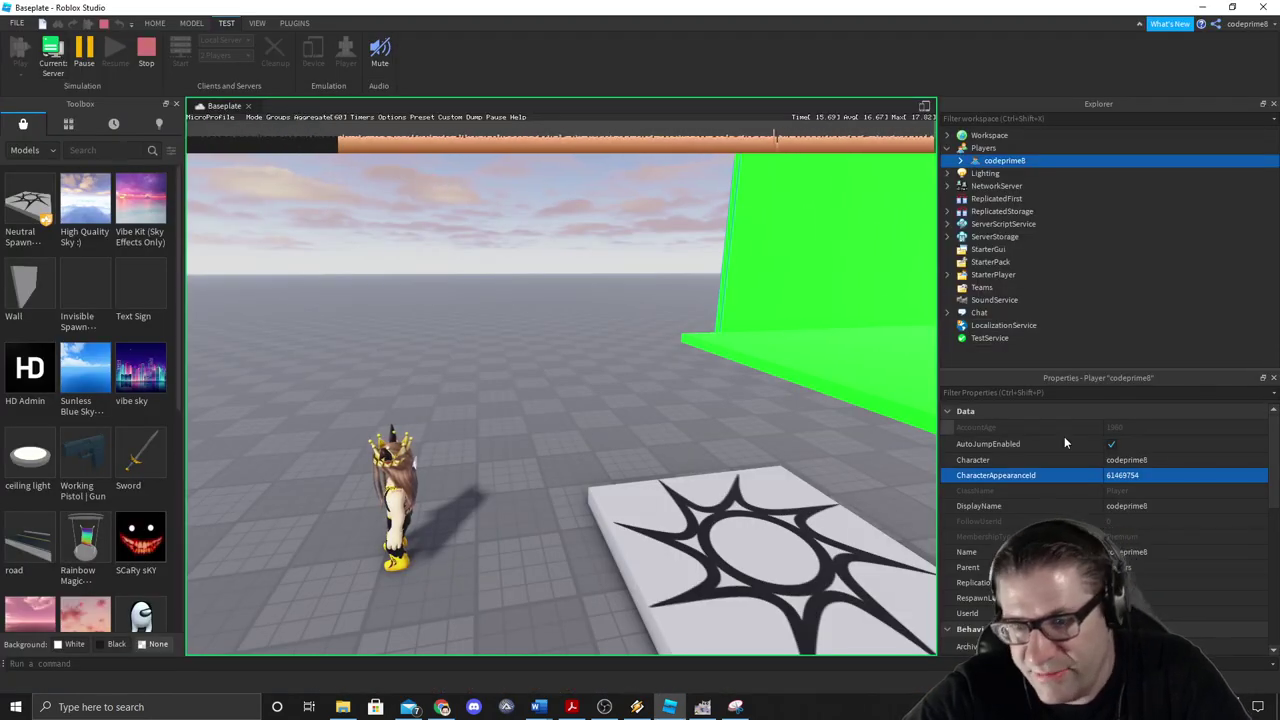
key("ctrl+v")
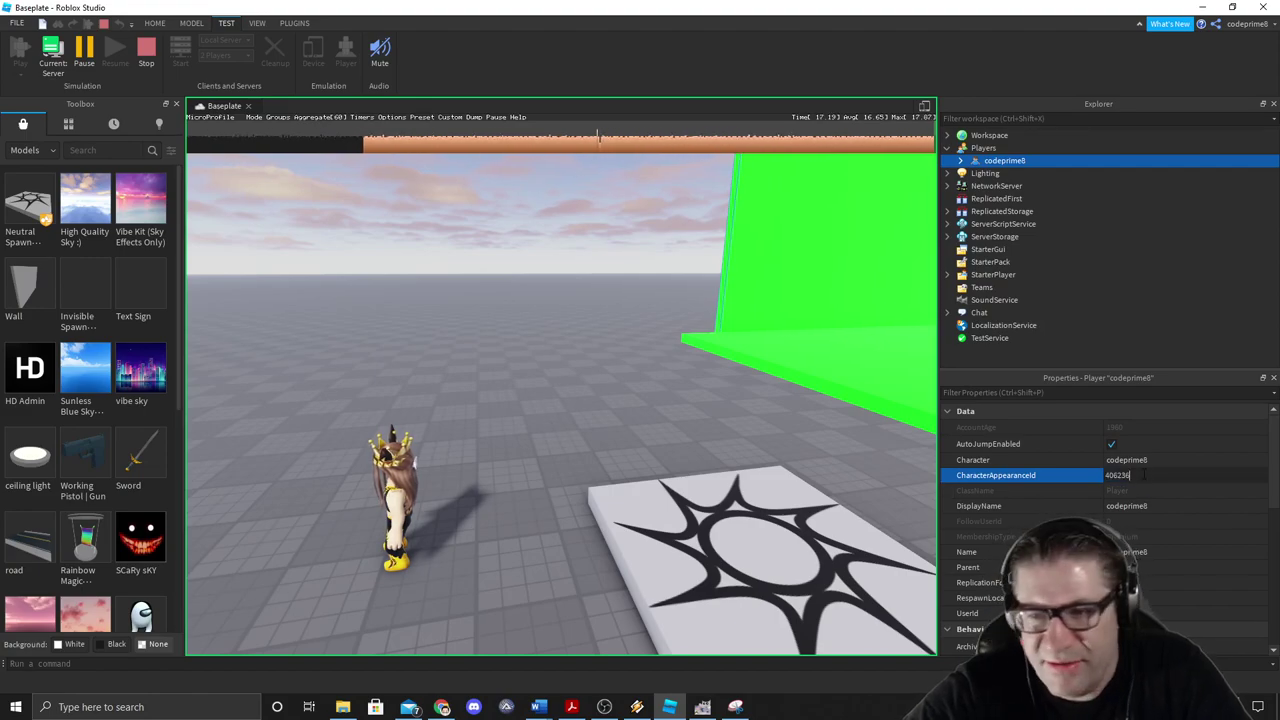
key("Return")
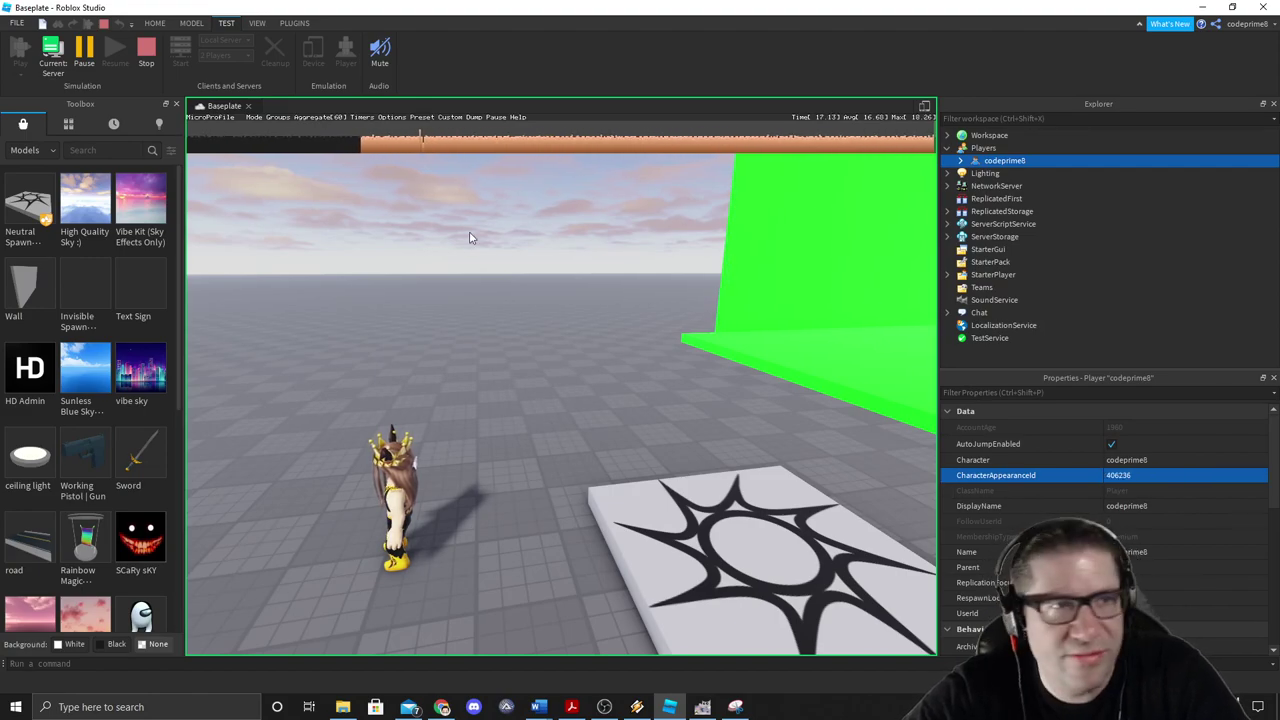
left_click(49, 48)
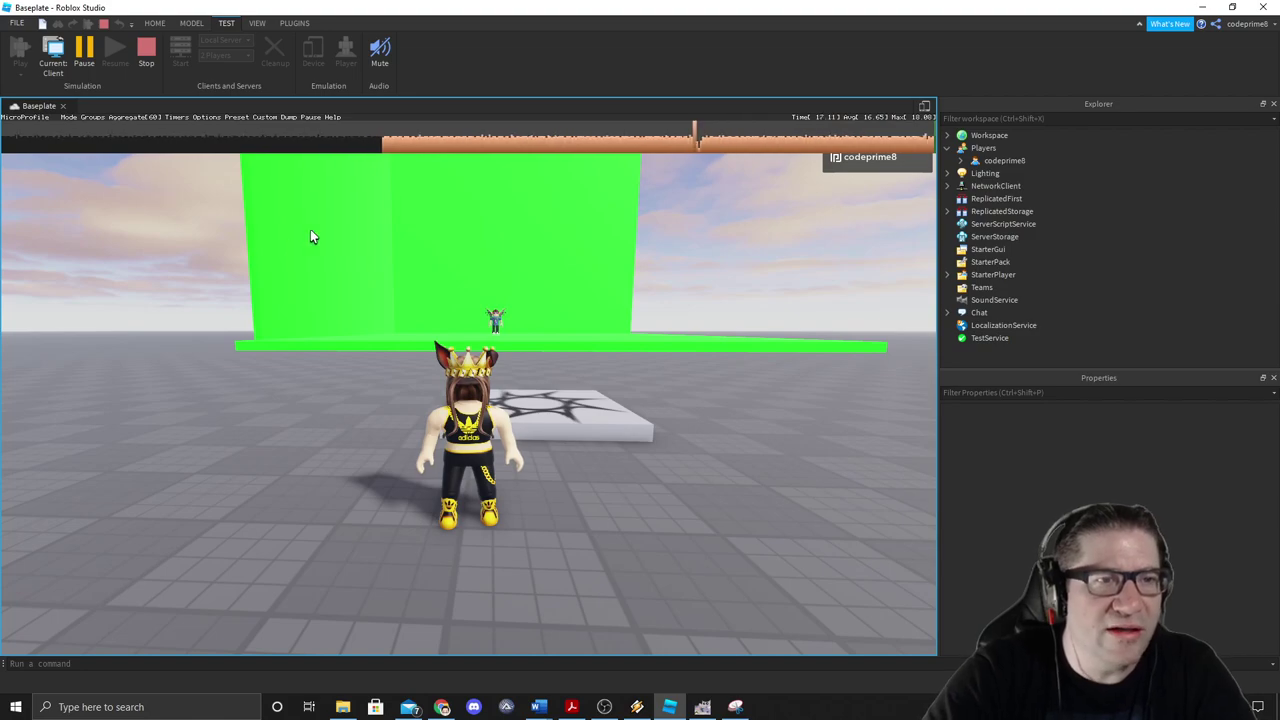
Step: Hide the MicroProfiler overlay and reset the character to load the new appearance
key("ctrl+F6")
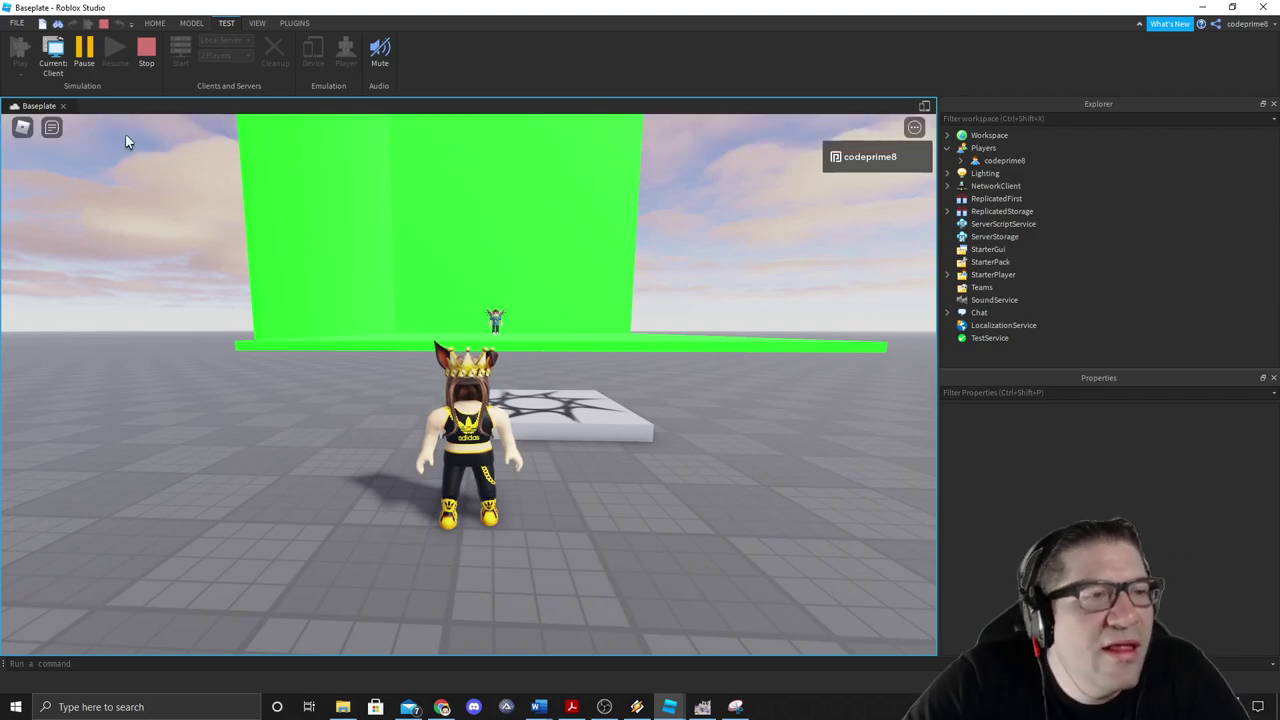
left_click(20, 129)
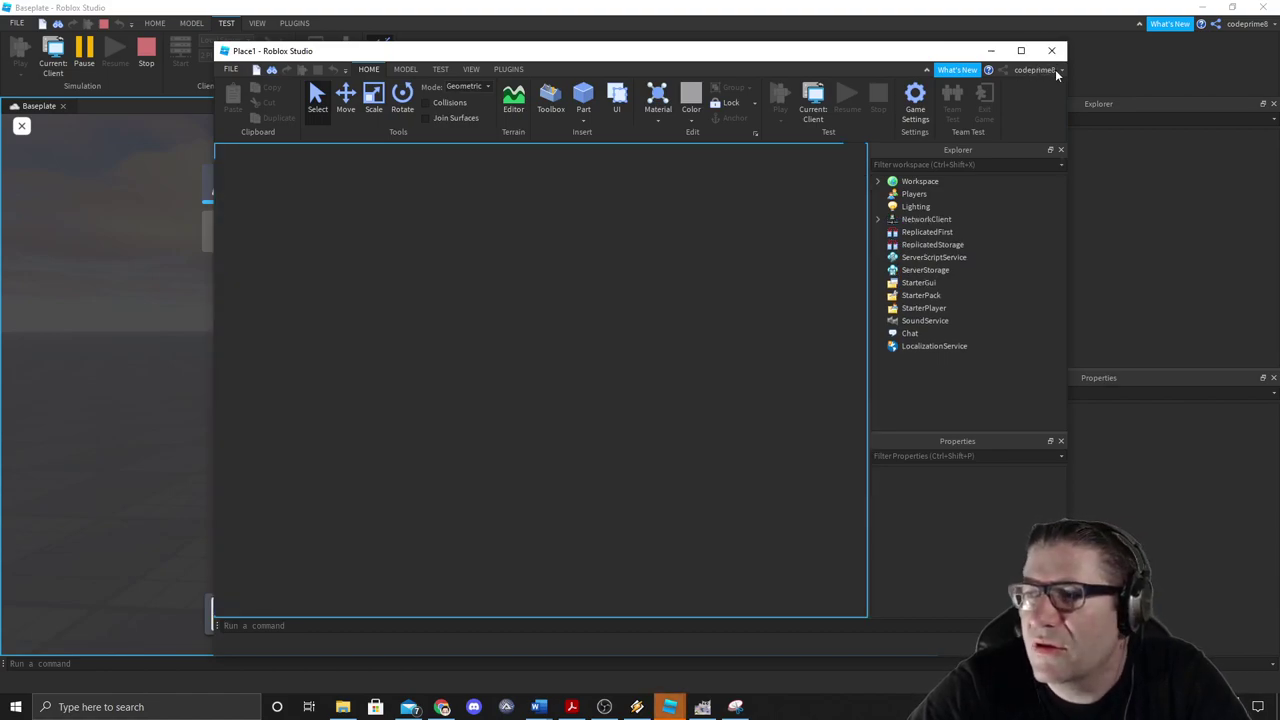
left_click(1051, 51)
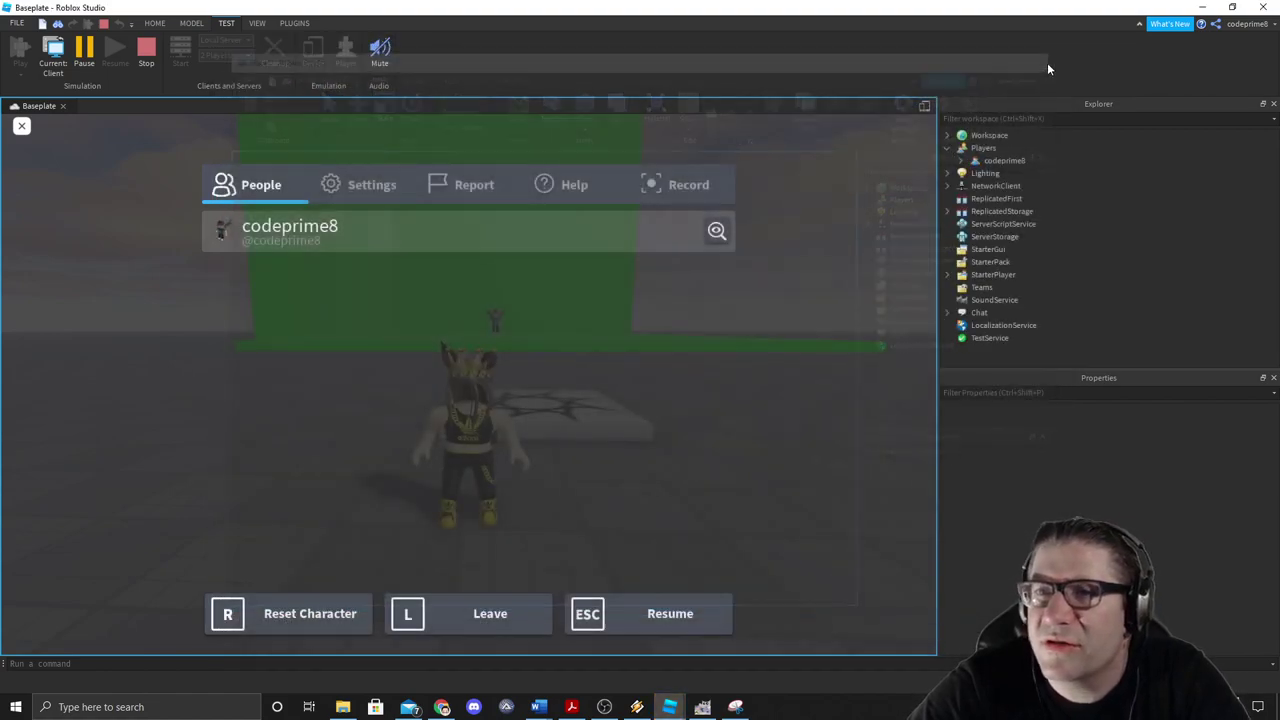
left_click(313, 615)
left_click(395, 359)
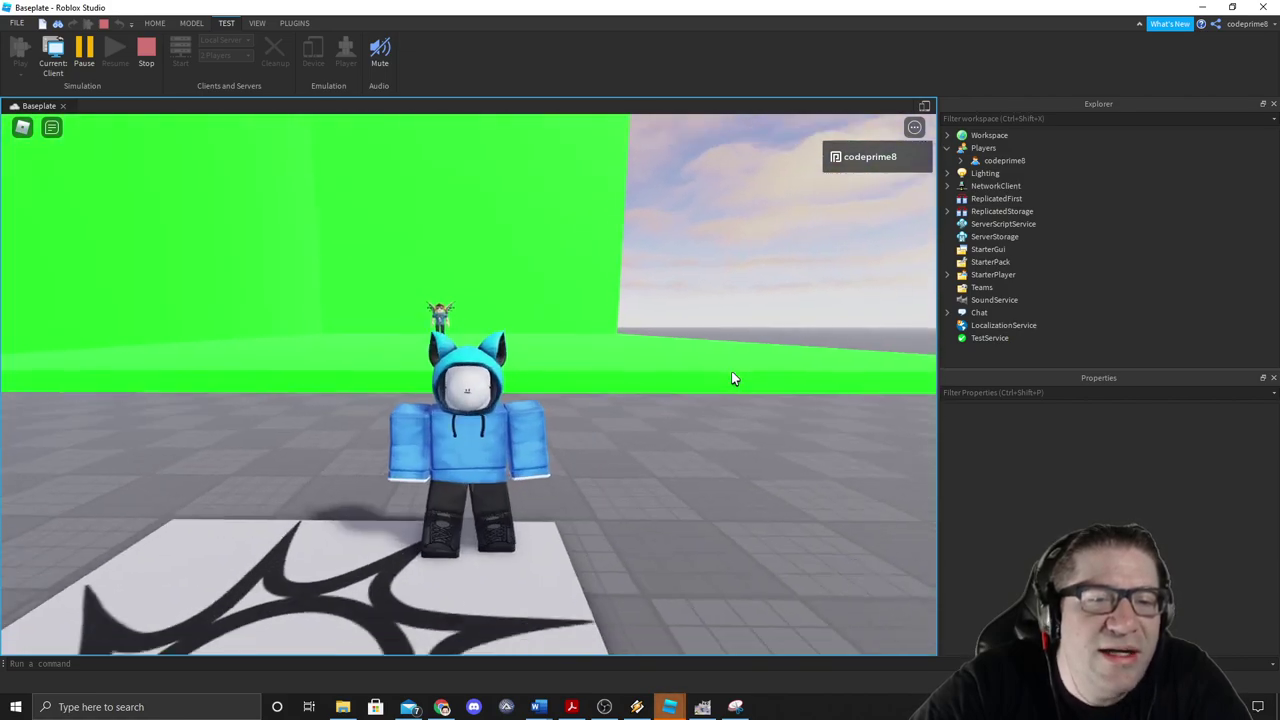
Step: Zoom in on the blue-hooded character and walk it off the spawn pad to examine its appearance
scroll(734, 378, "up", 4)
right_click(734, 378)
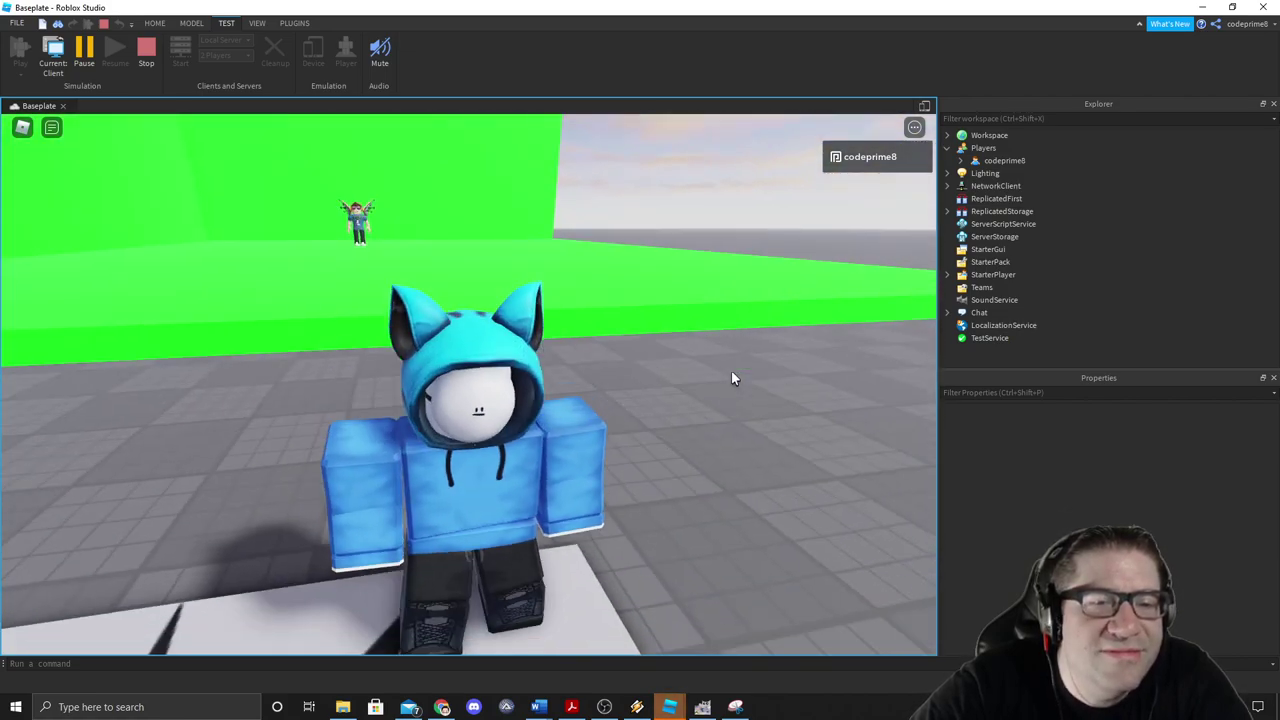
key("s")
key("d")
key("w")
key("a")
key("s")
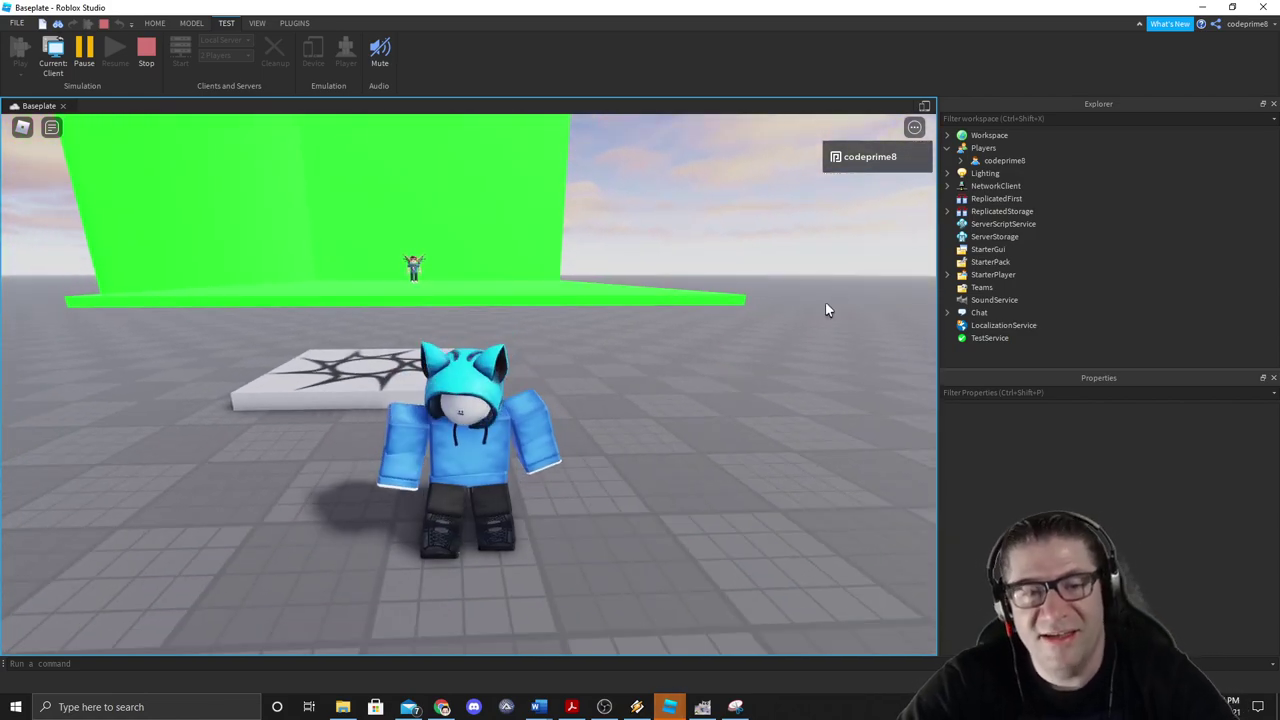
Step: Copy the player's blue-hooded character model from the Workspace and stop the play test
left_click(948, 135)
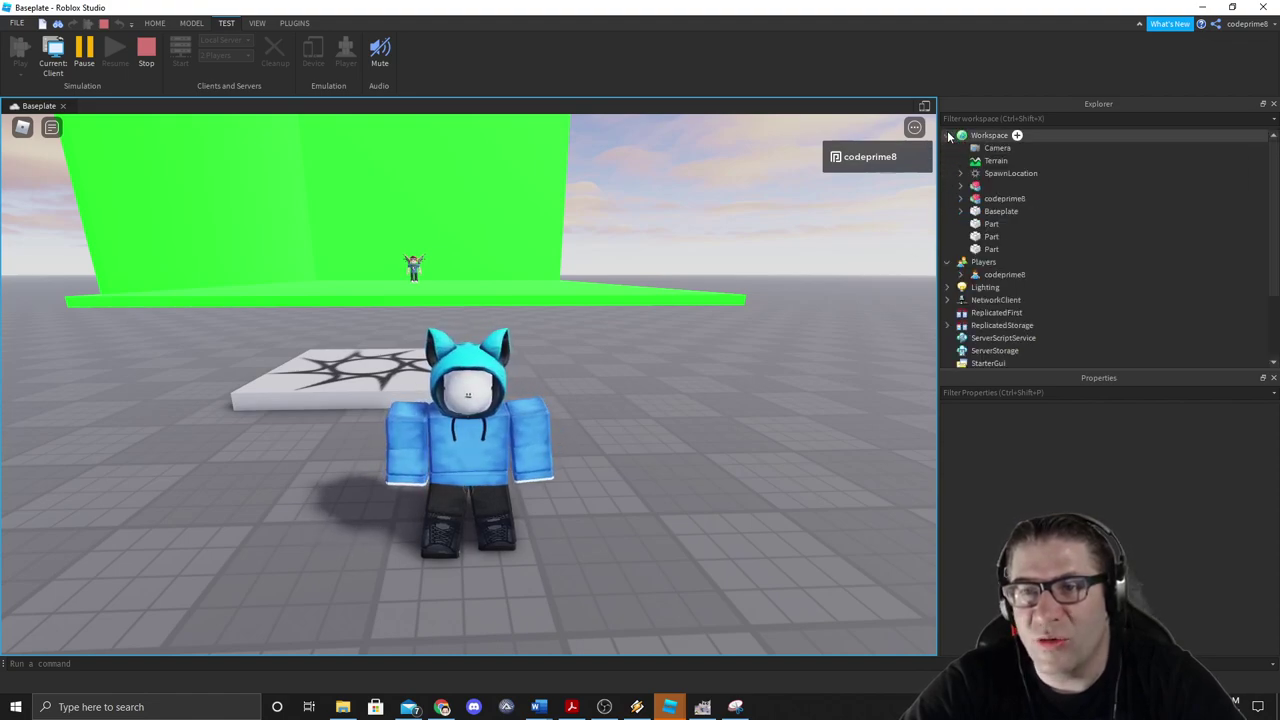
left_click(1006, 200)
right_click(1006, 200)
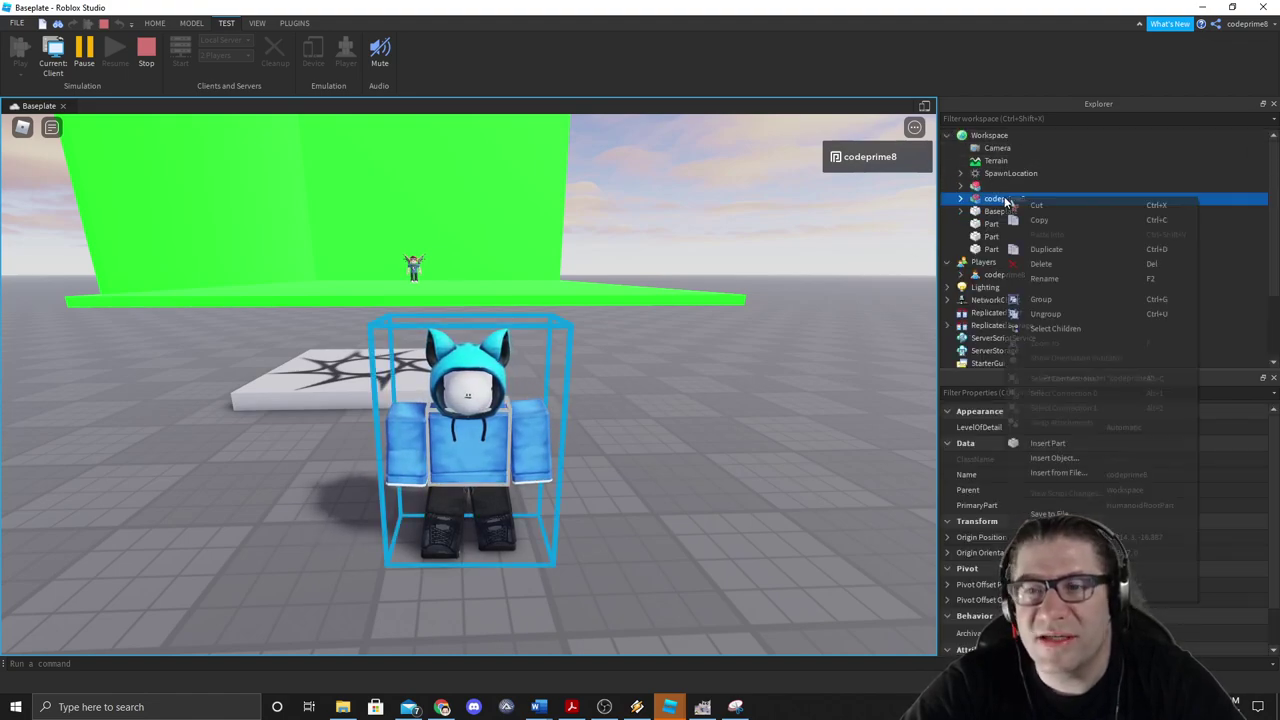
left_click(1059, 219)
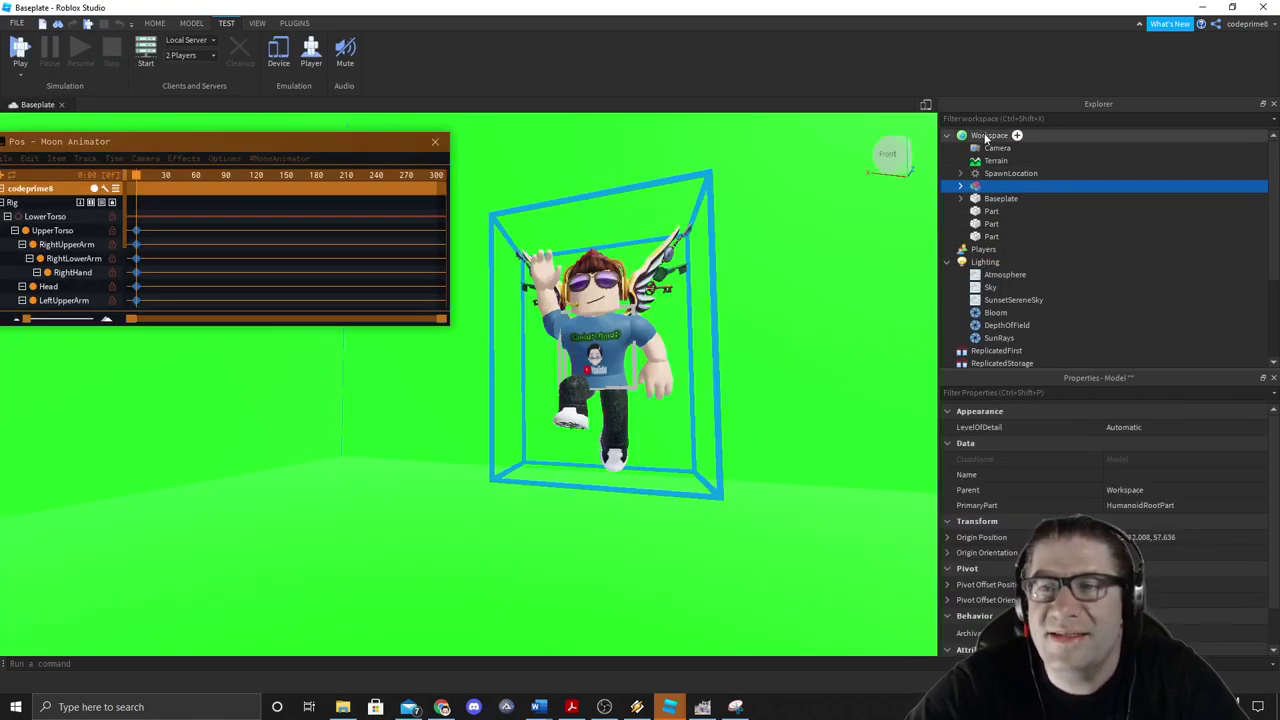
Step: Paste the copied character model into the Workspace and rename it "Akkoza"
right_click(987, 136)
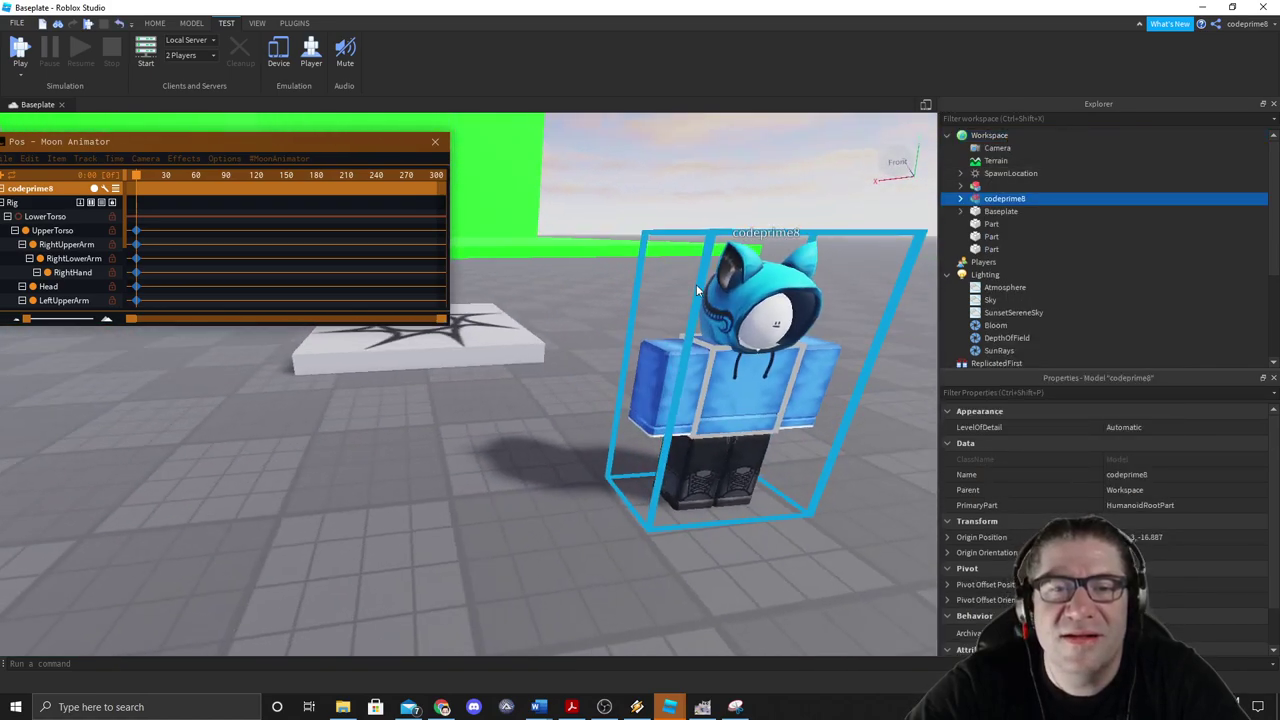
key("d")
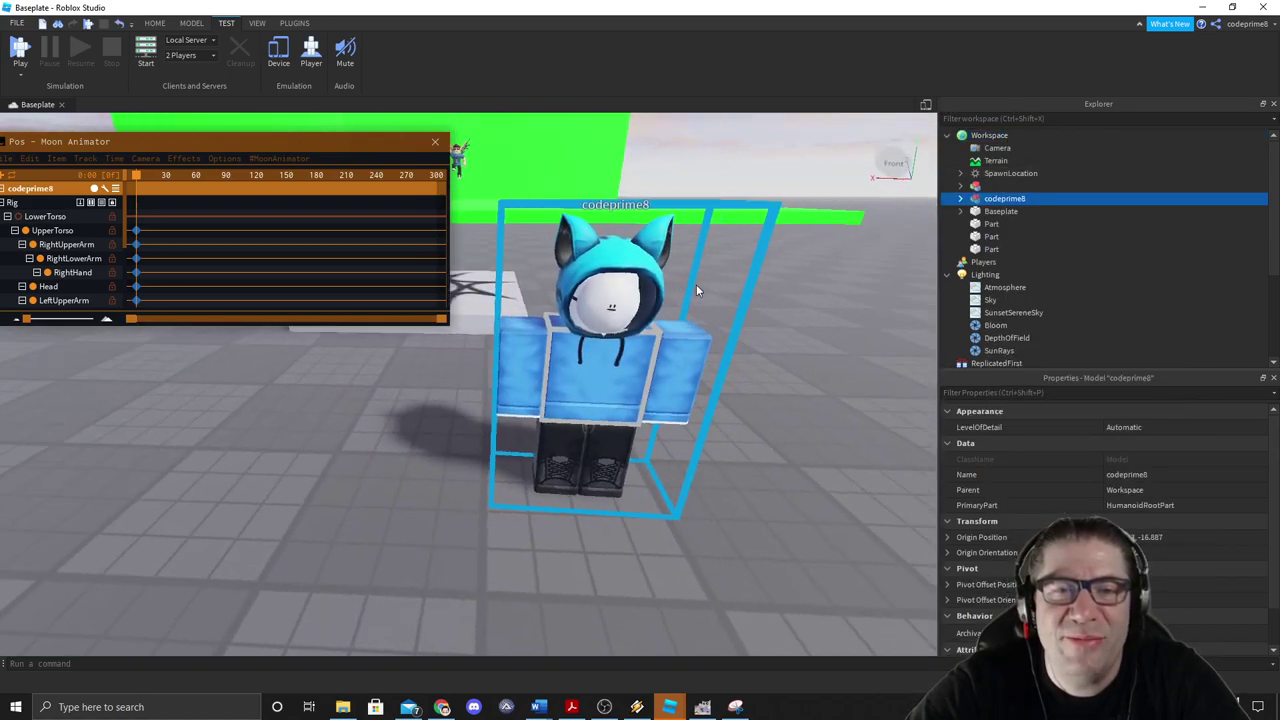
double_click(1003, 200)
type("Akkoza")
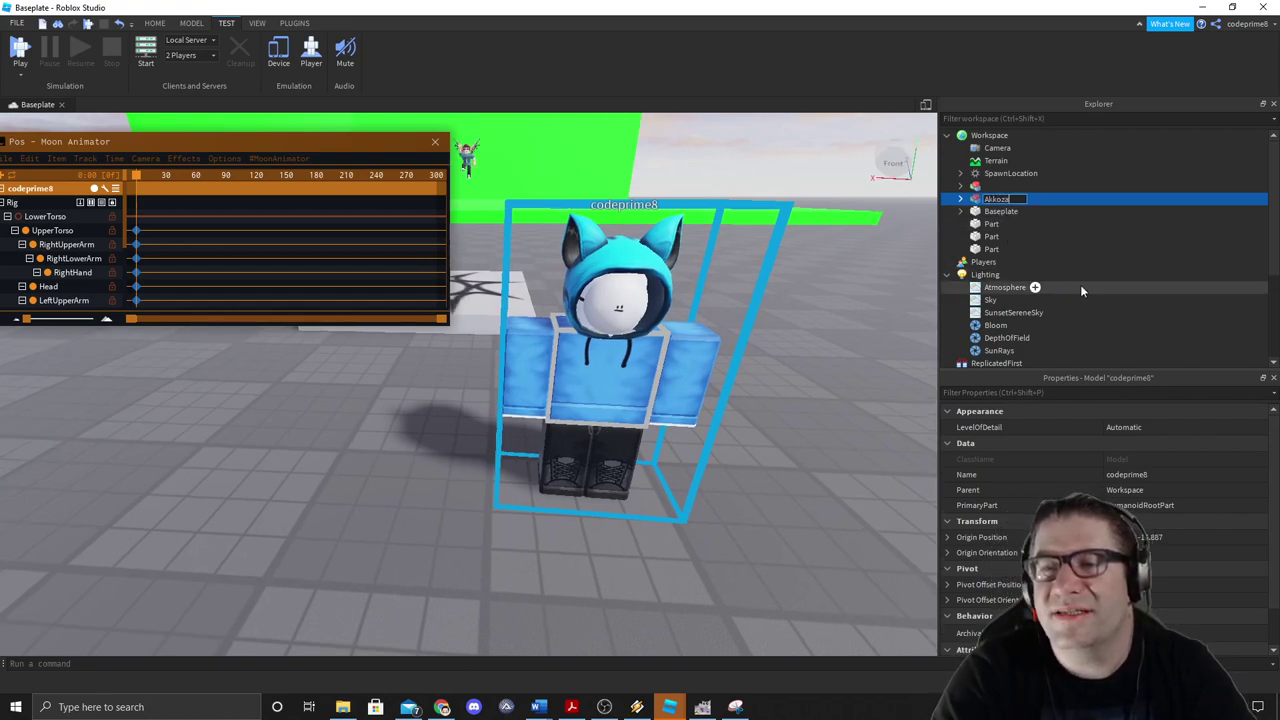
key("Return")
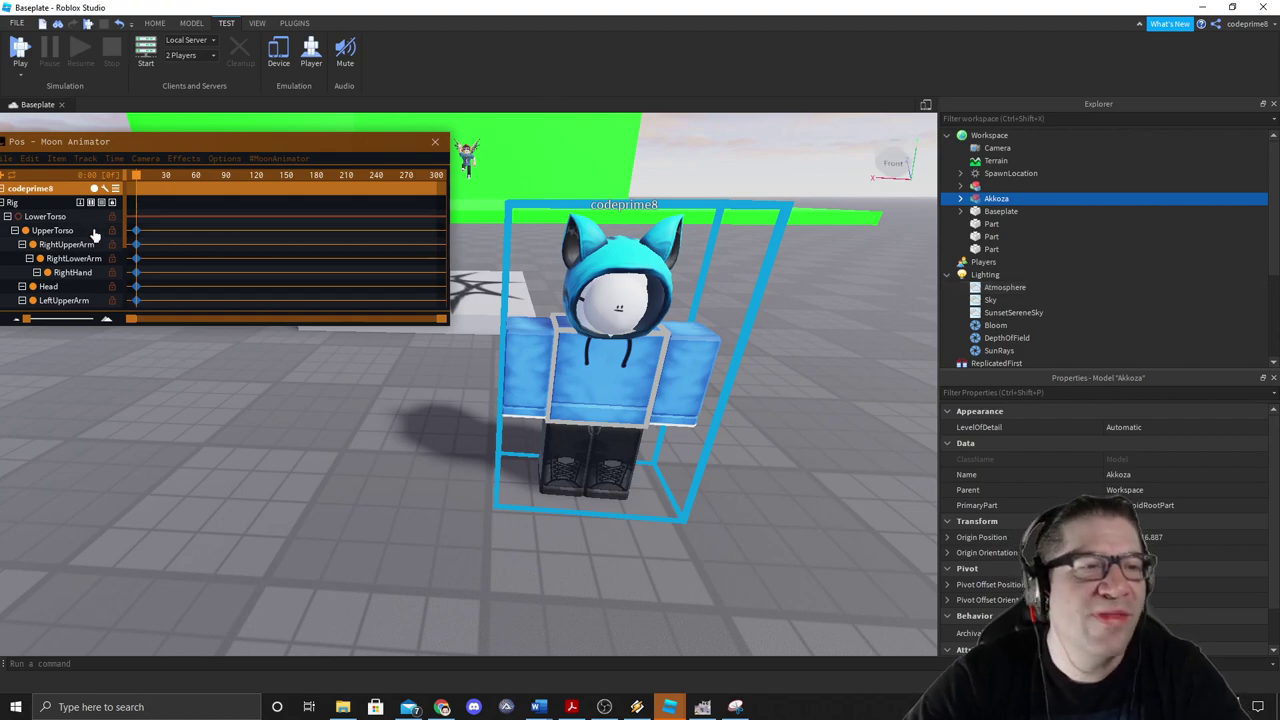
Step: Create a new Moon Animator file of type Animation named "akkozapos"
left_click_drag(160, 145, 312, 131)
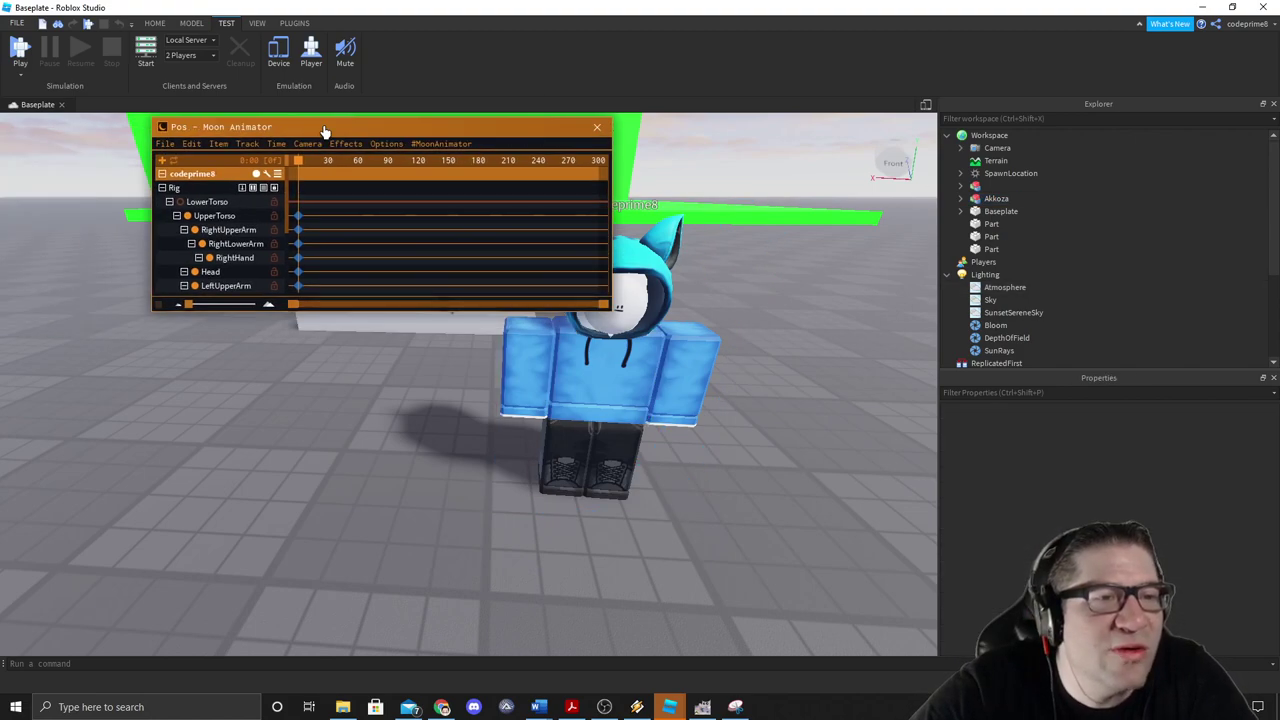
left_click(164, 143)
left_click(181, 161)
left_click(165, 145)
left_click(181, 175)
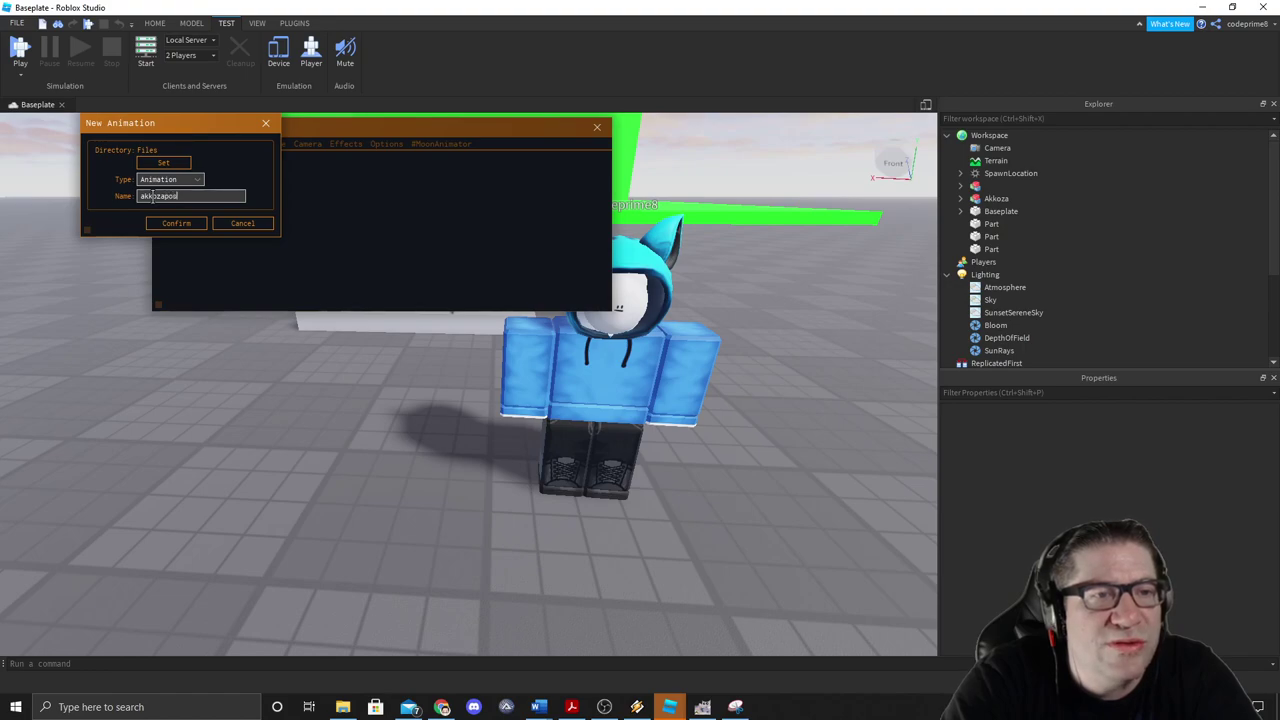
left_click(176, 223)
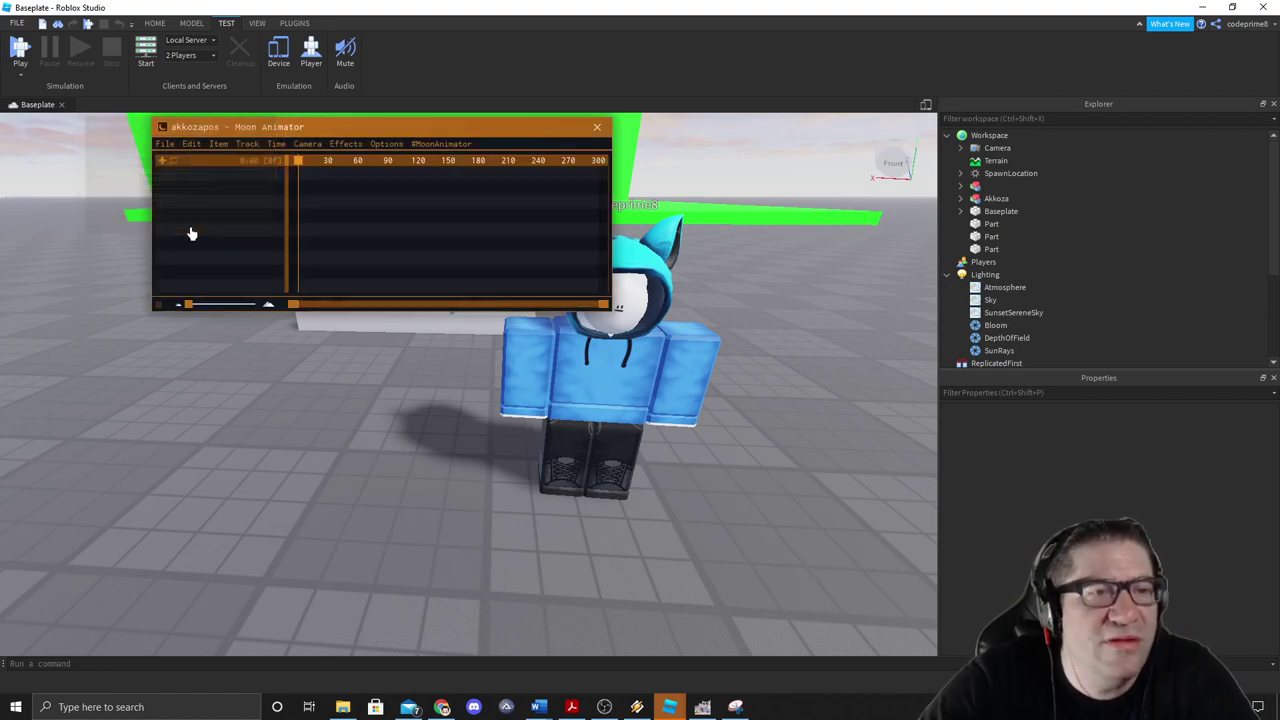
Step: Add the Akkoza model to the animation as an item with its Rig property
left_click(218, 143)
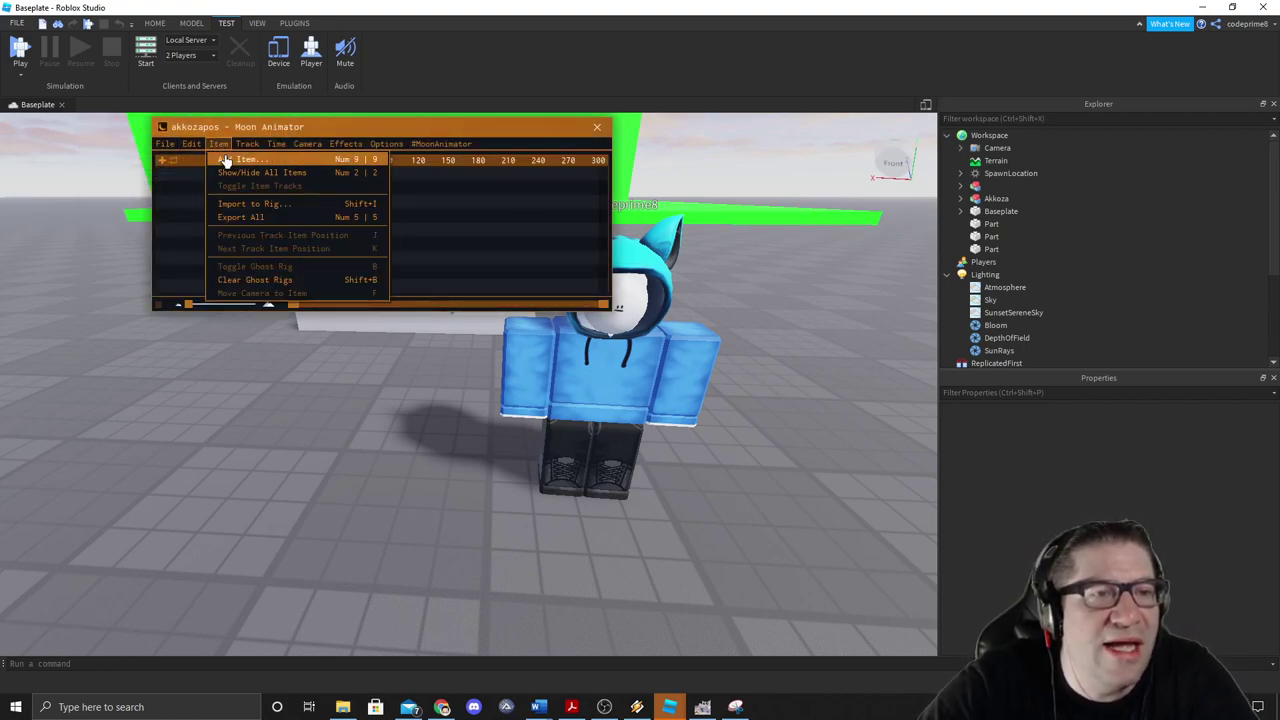
left_click(226, 162)
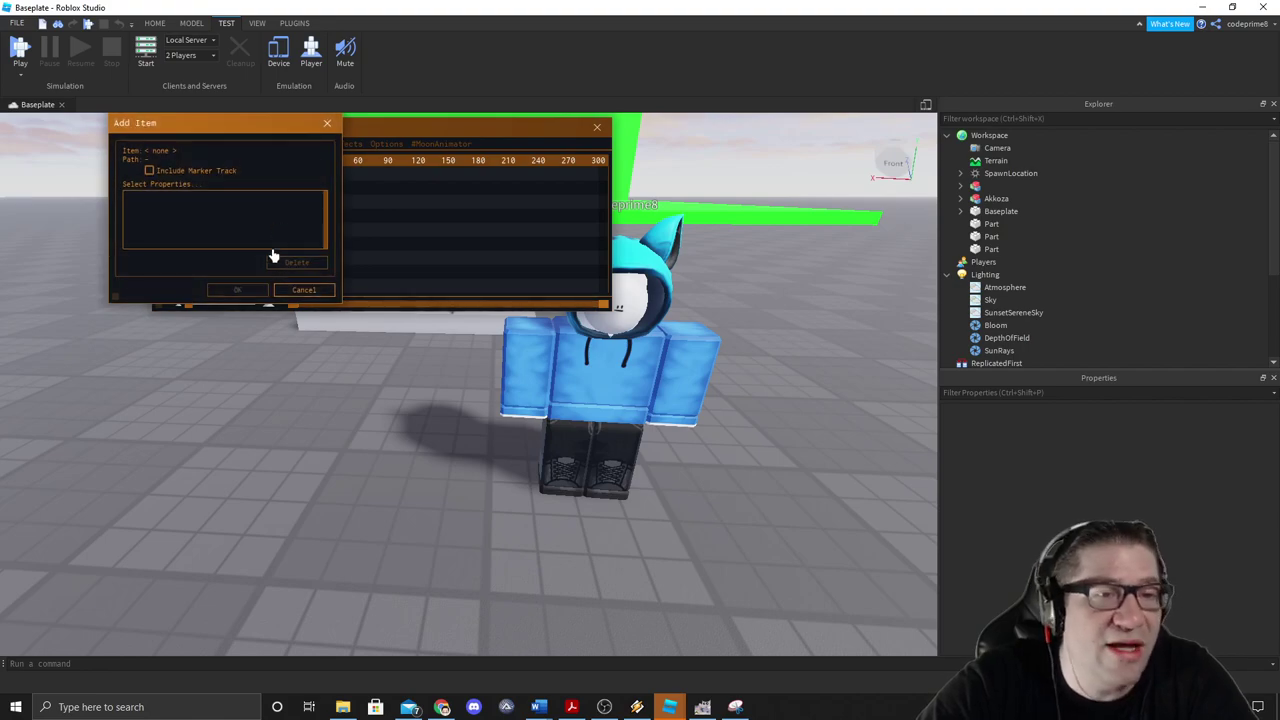
left_click(1000, 199)
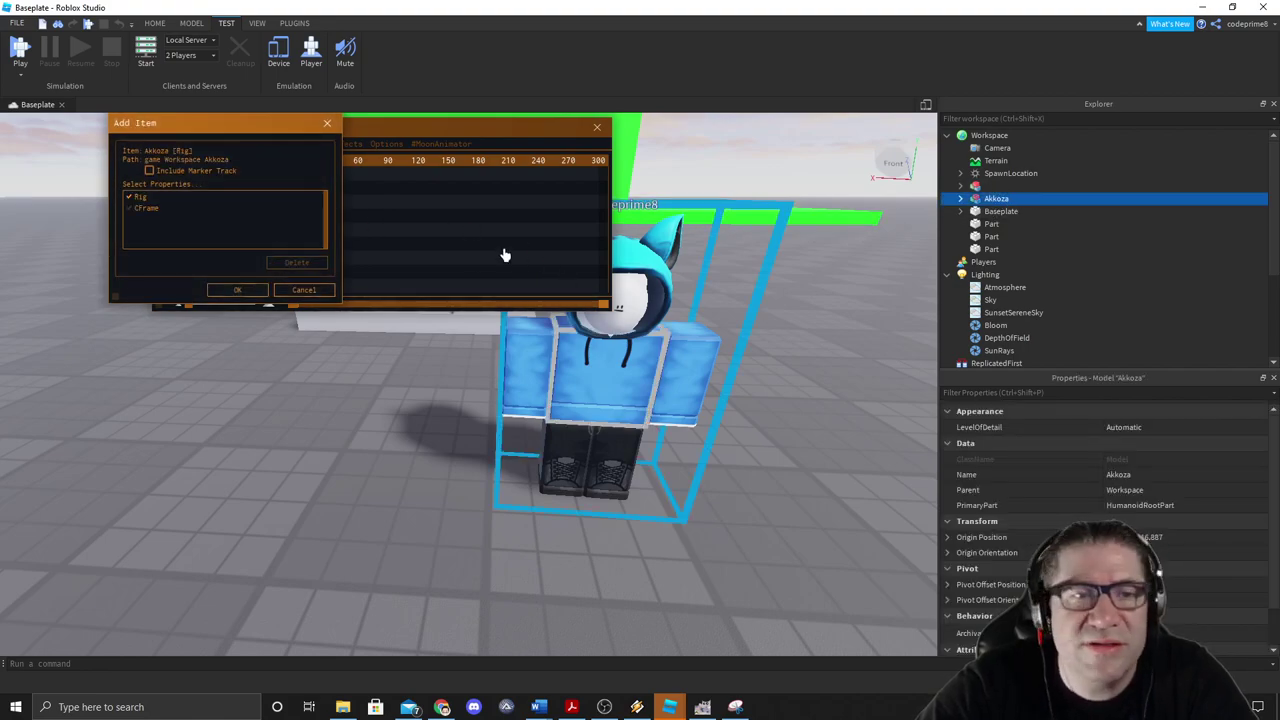
left_click(240, 291)
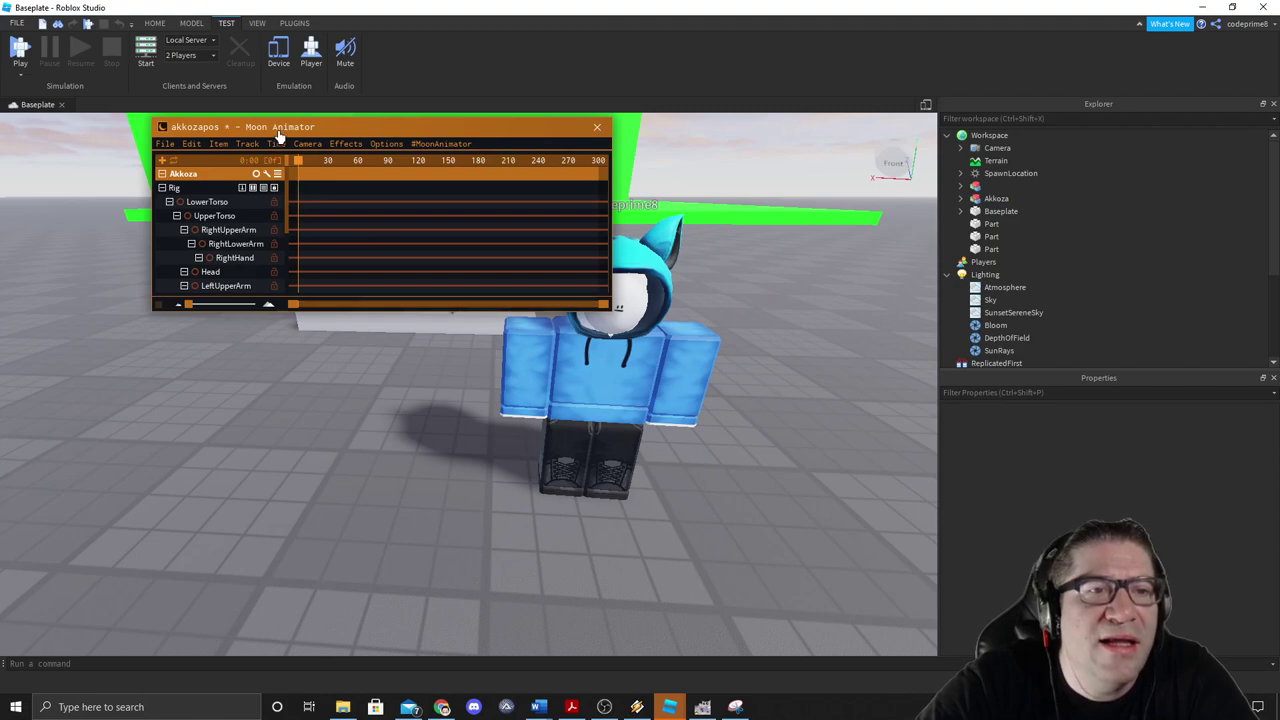
Step: Uncover the Akkoza rig, rotate its upper torso by about -2.4, and select its head for rotation
left_click_drag(278, 131, 49, 152)
left_click(605, 362)
mouse_move(743, 397)
left_mouse_down()
mouse_move(723, 434)
mouse_move(786, 361)
mouse_move(743, 406)
left_mouse_up()
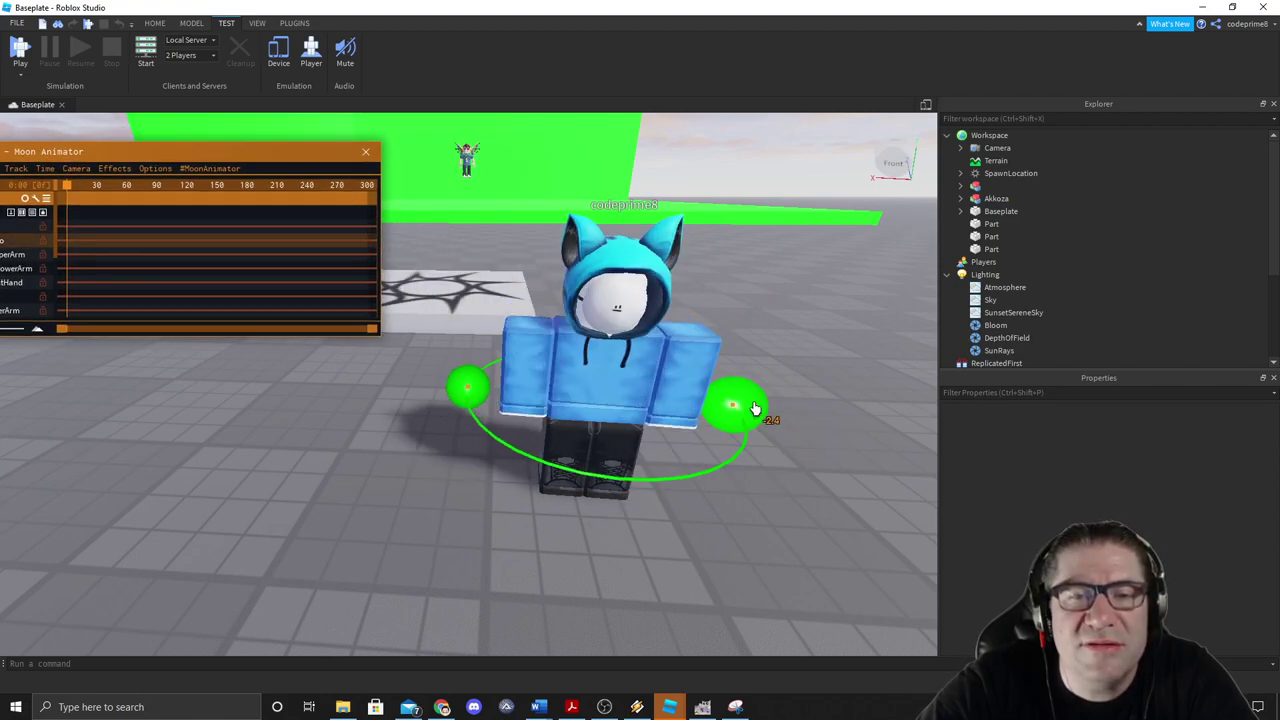
left_click(615, 305)
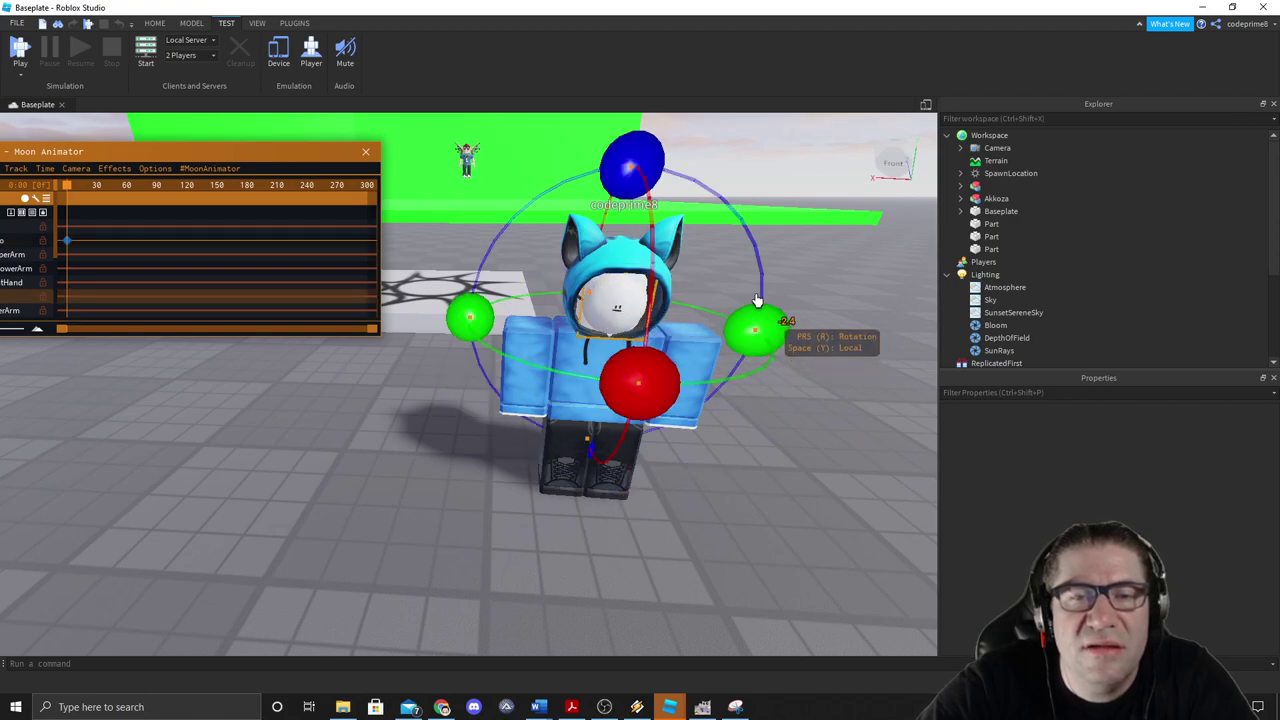